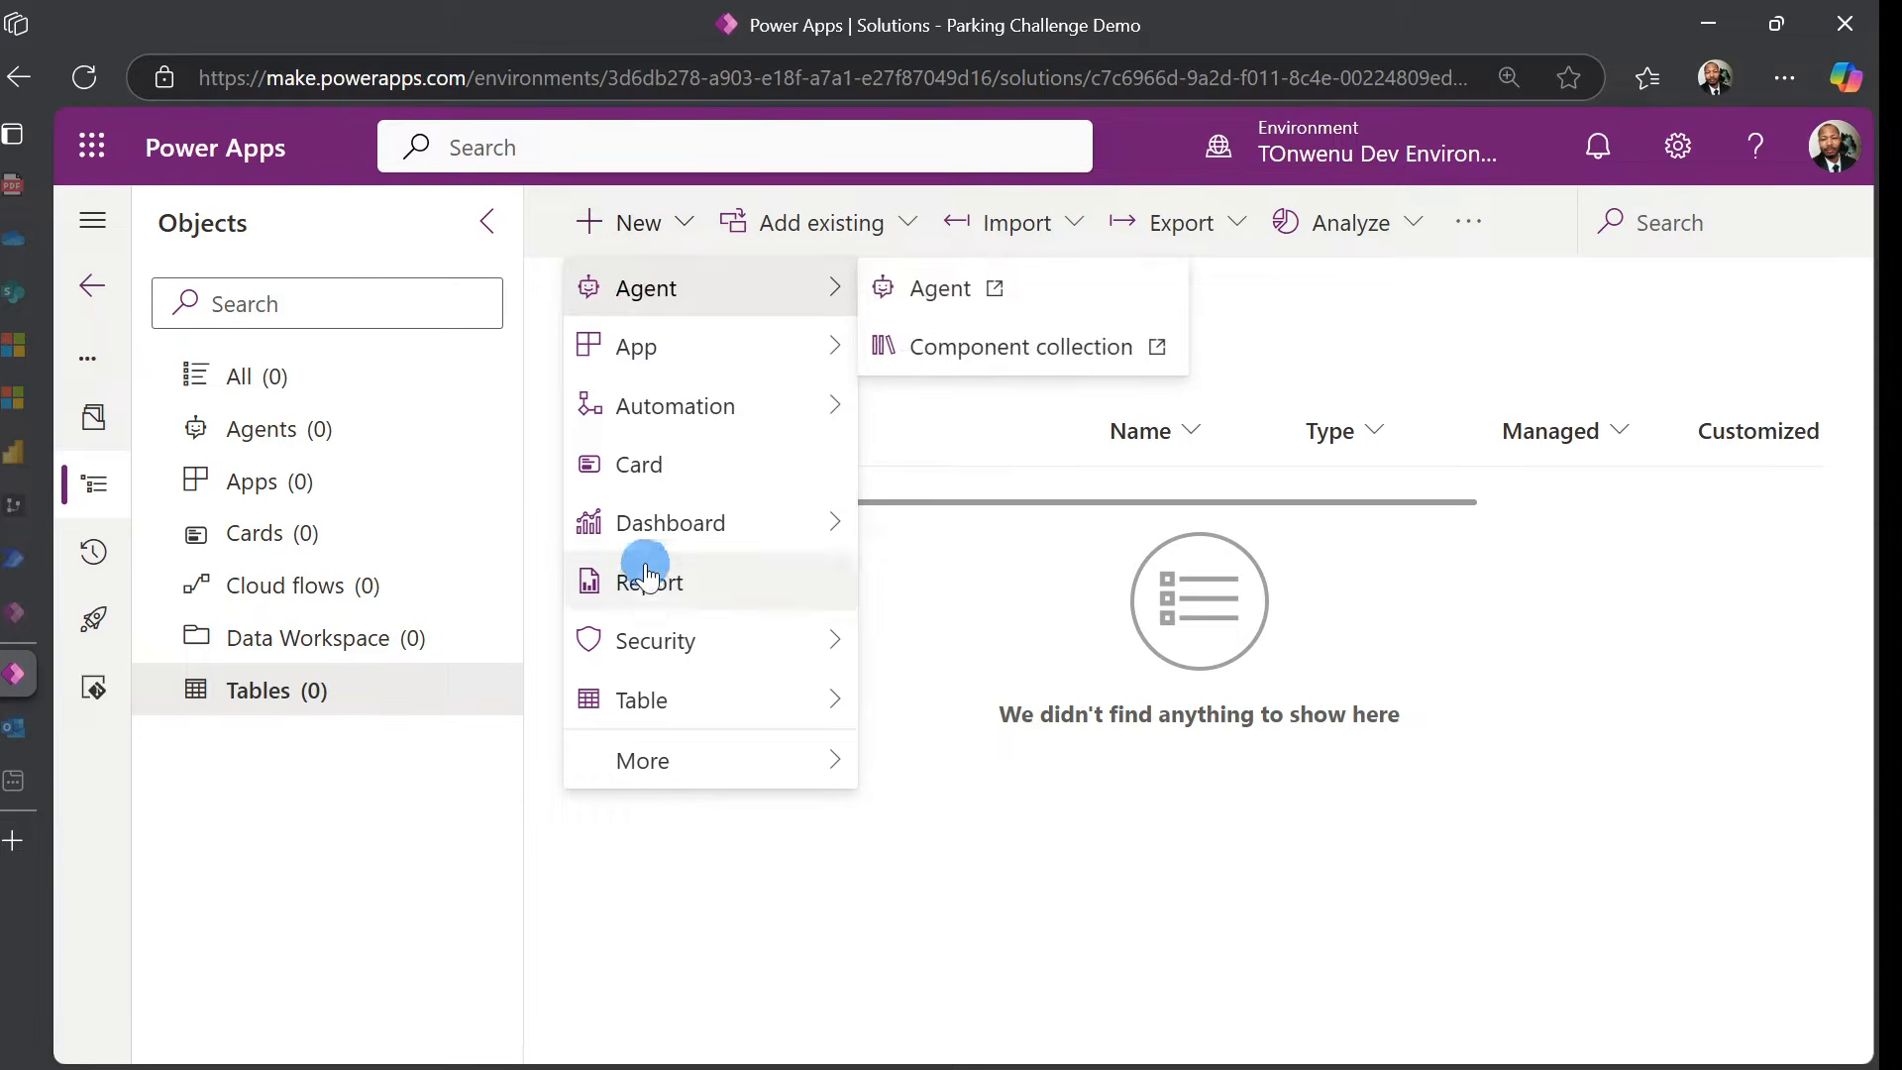
Start a new table with advanced properties in the Parking Challenge Demo solution
mouse_move(634, 701)
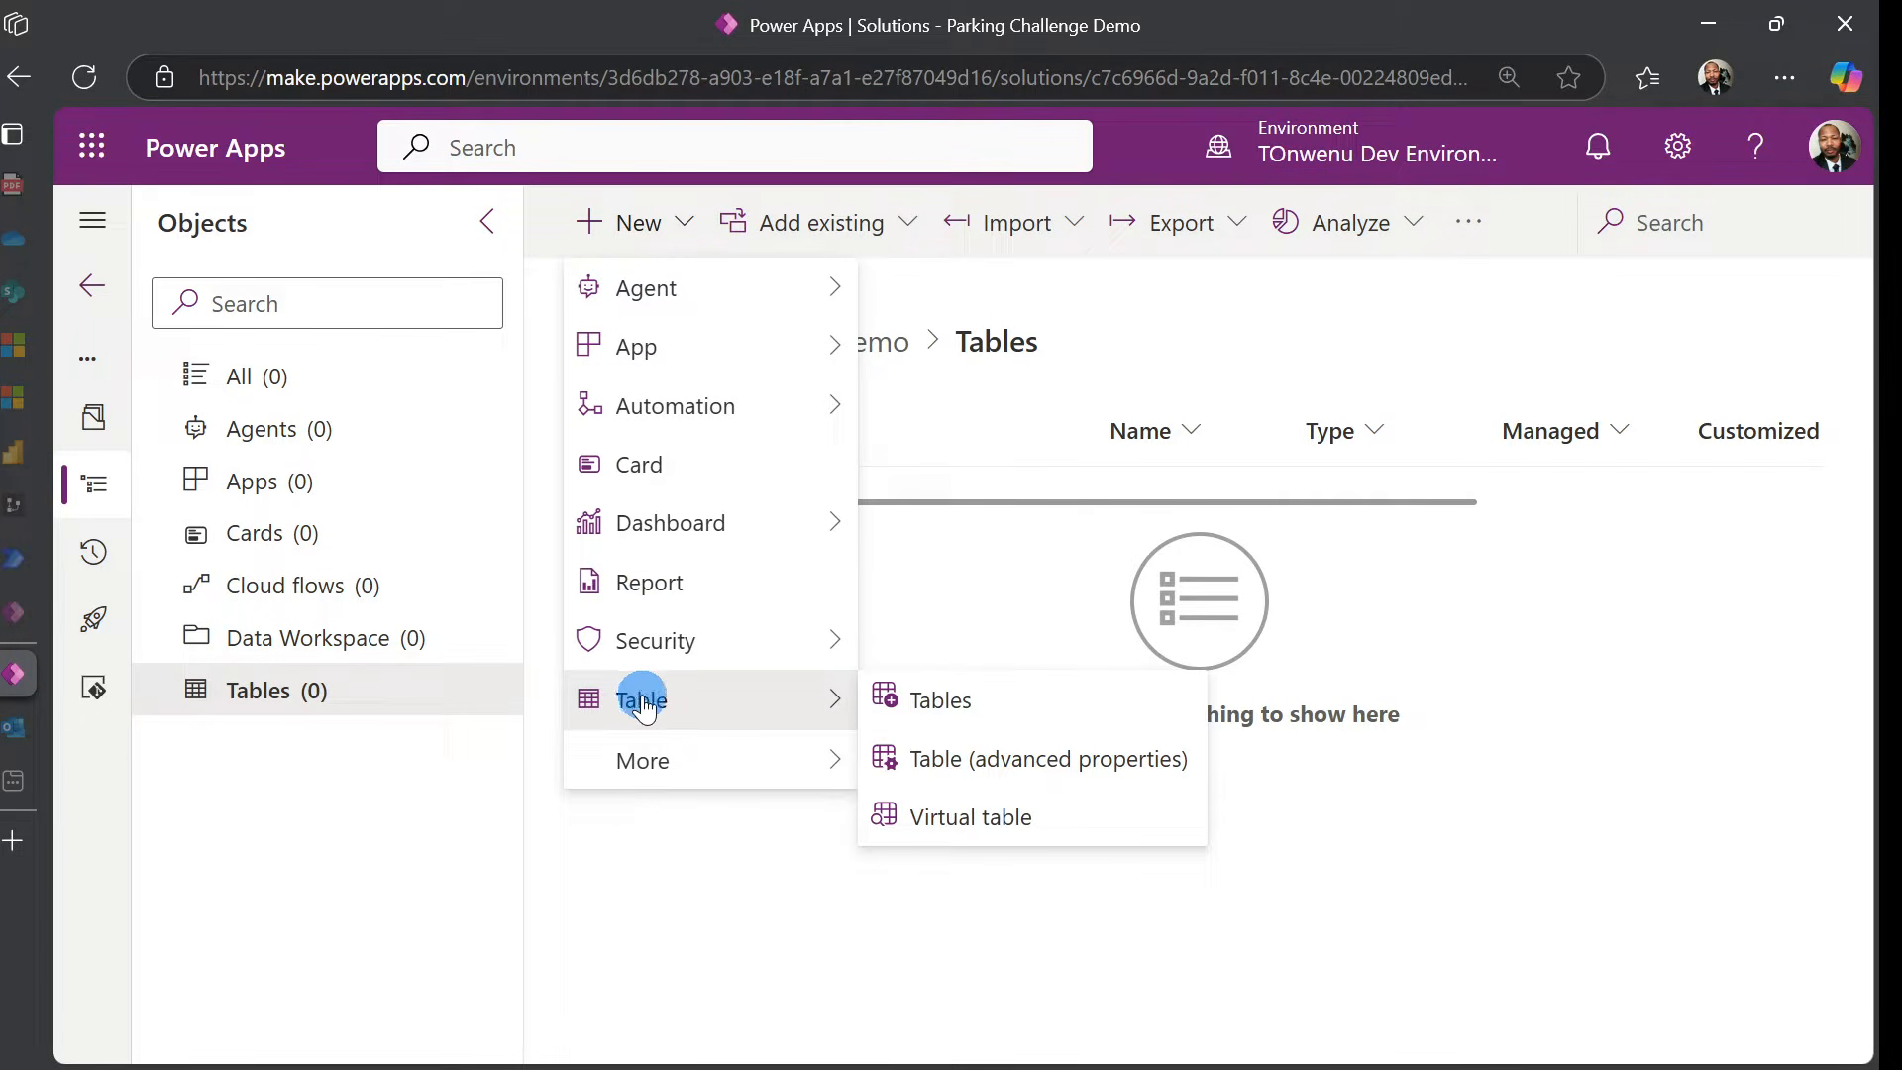
left_click(1022, 762)
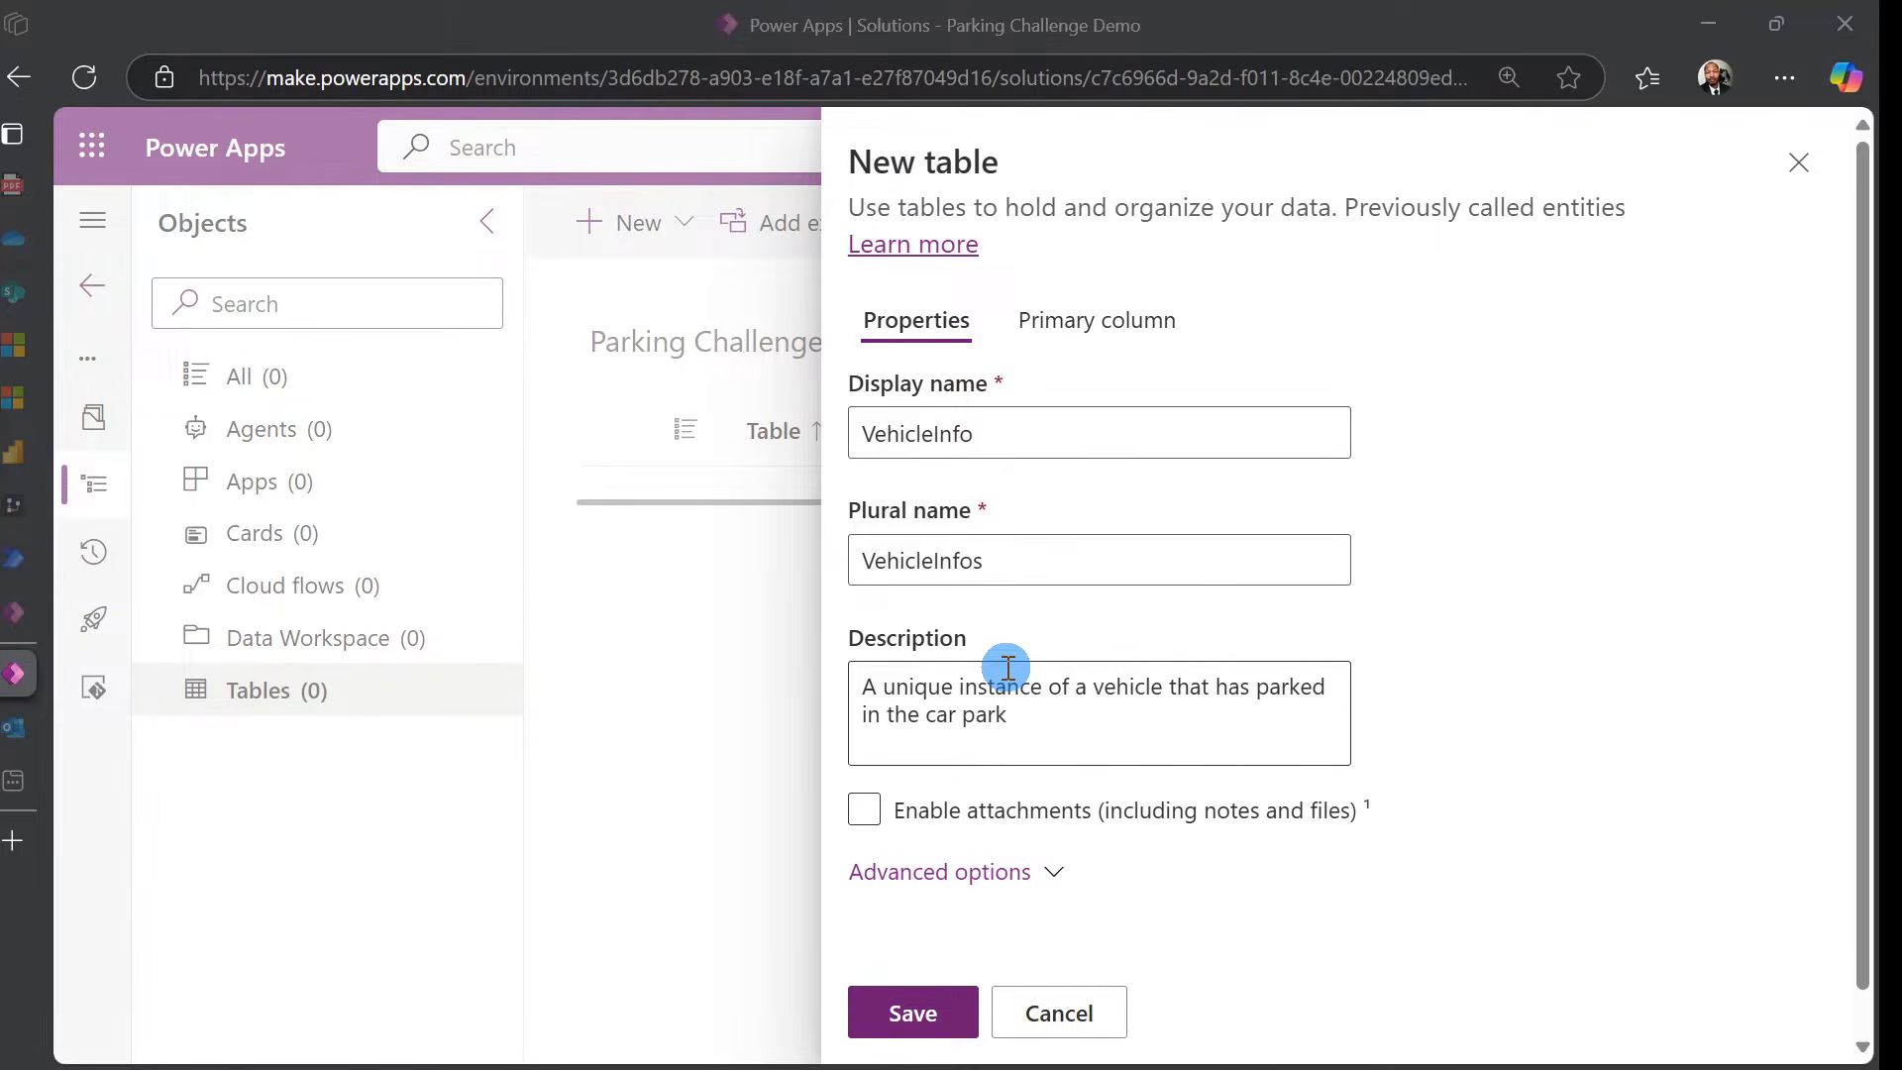
Cut the VehicleName primary column's maximum character count from 850 to 50
left_click(1161, 349)
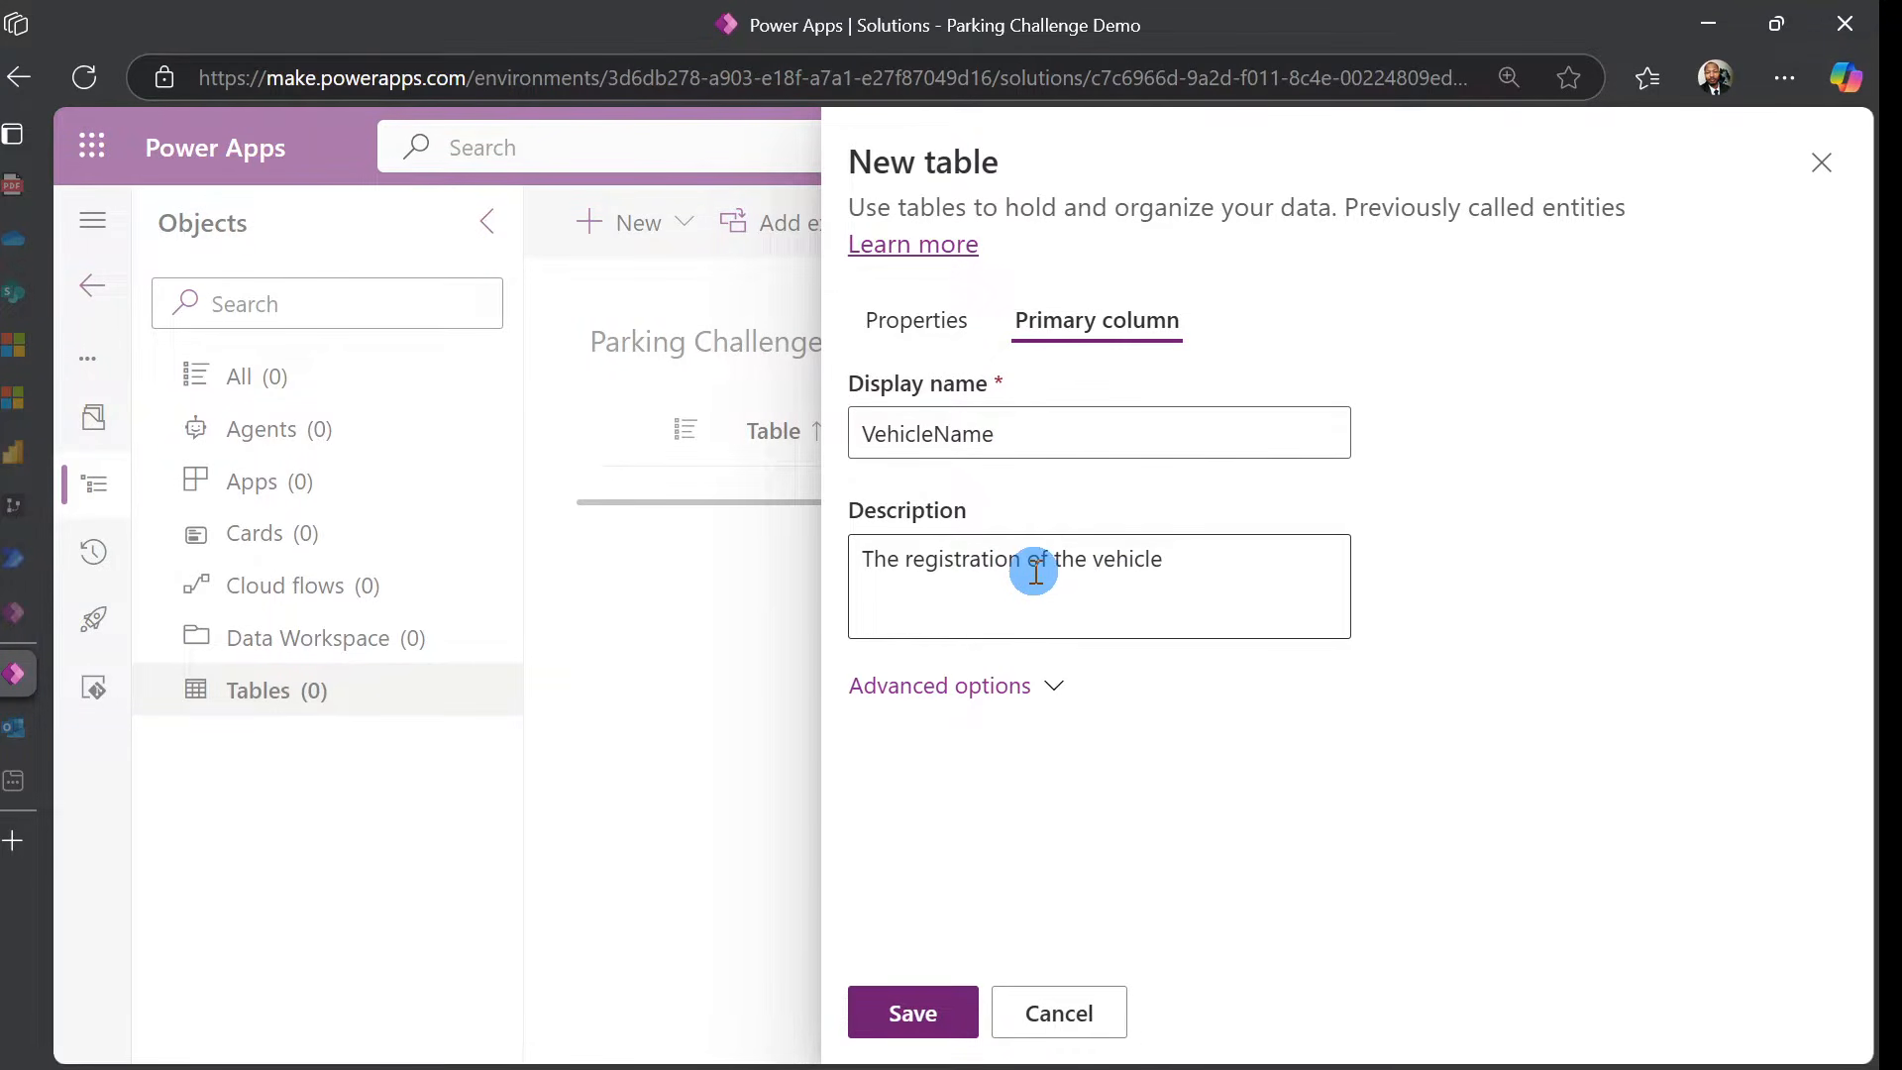
left_click(1010, 693)
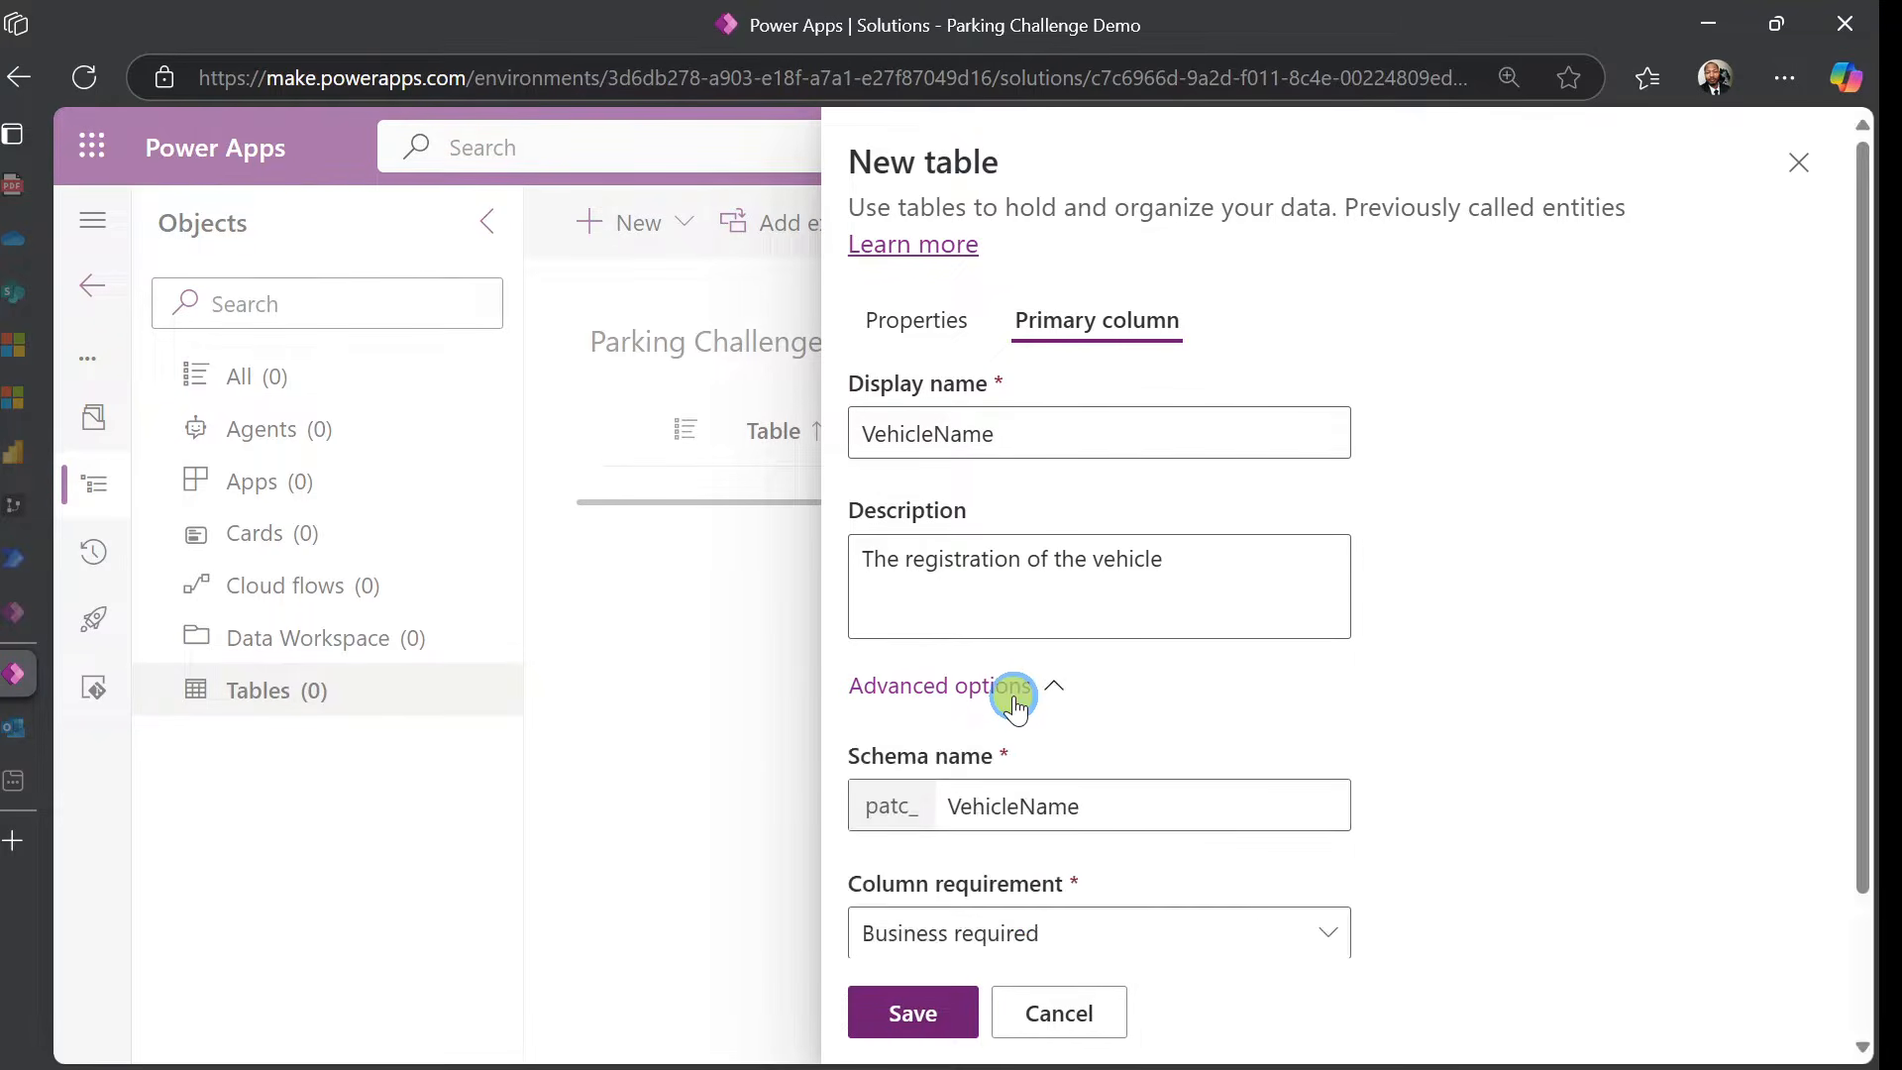
scroll(1417, 604, "down", 2)
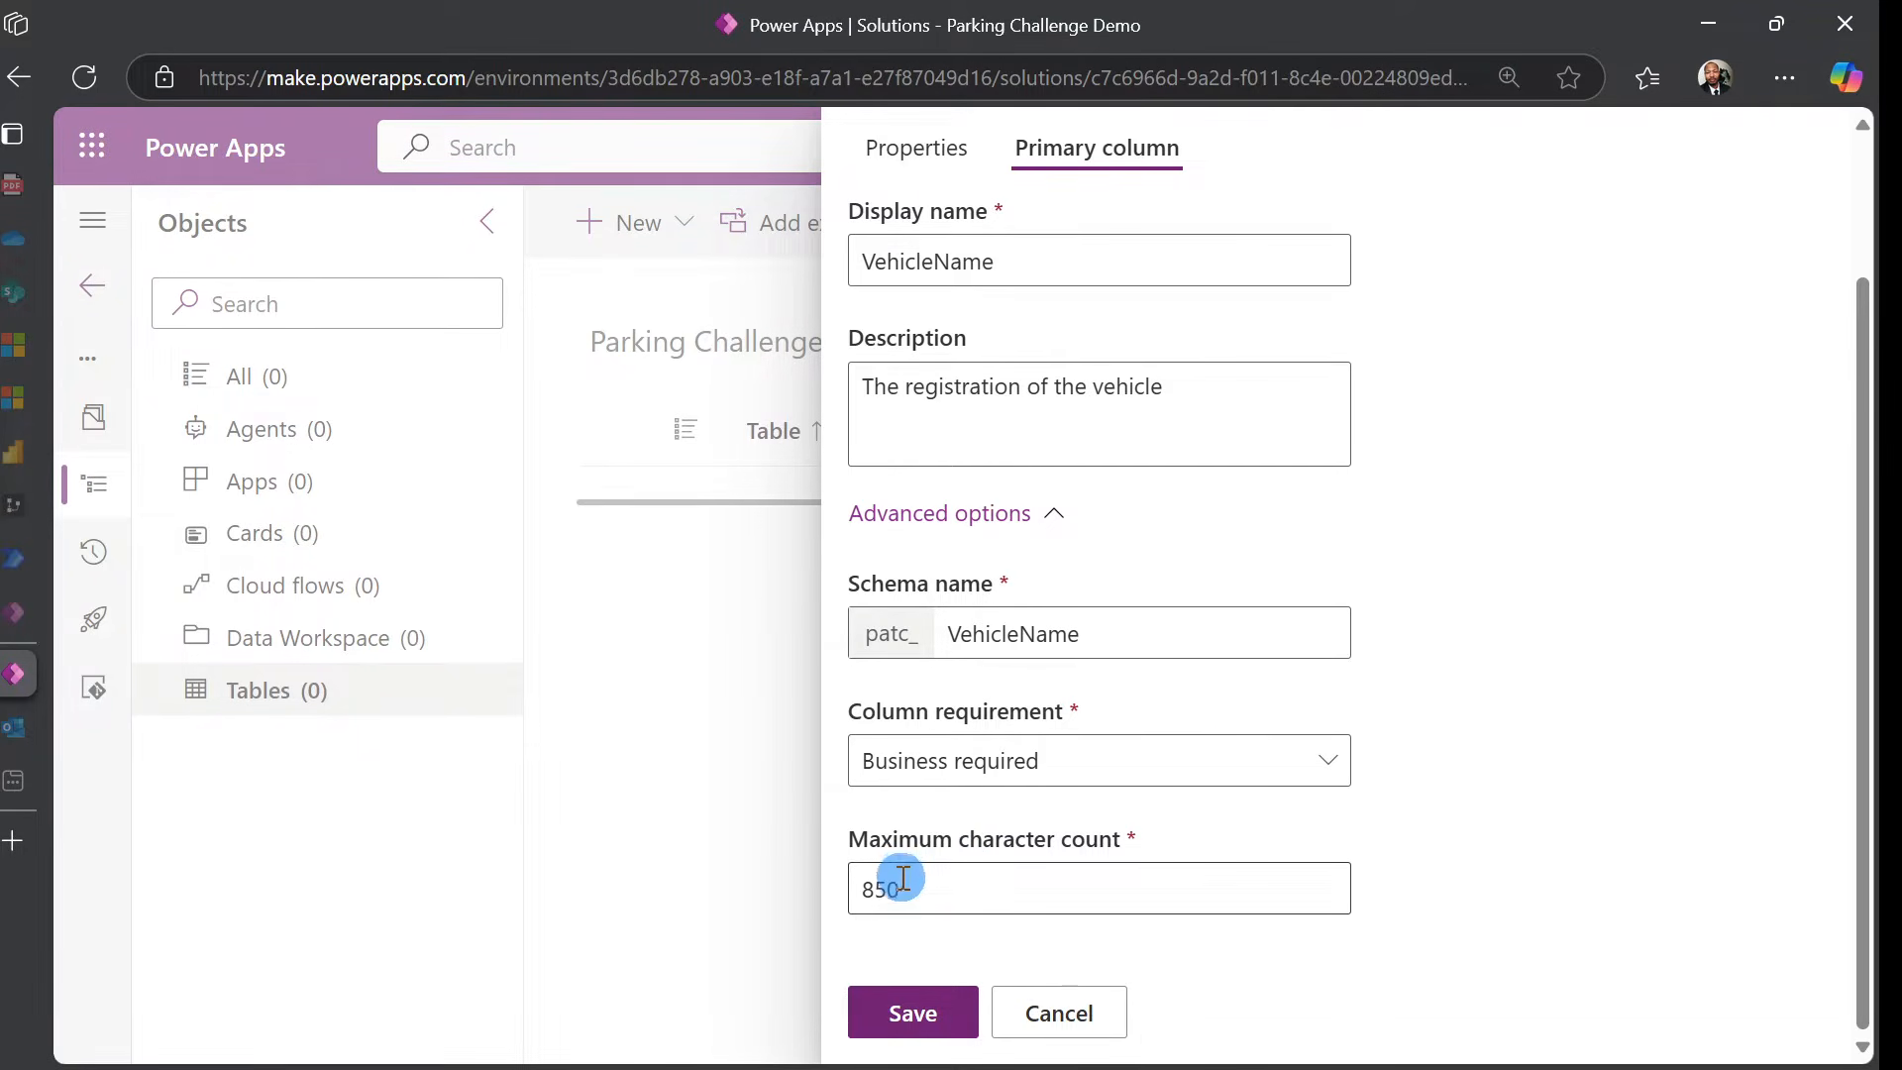
left_click(874, 897)
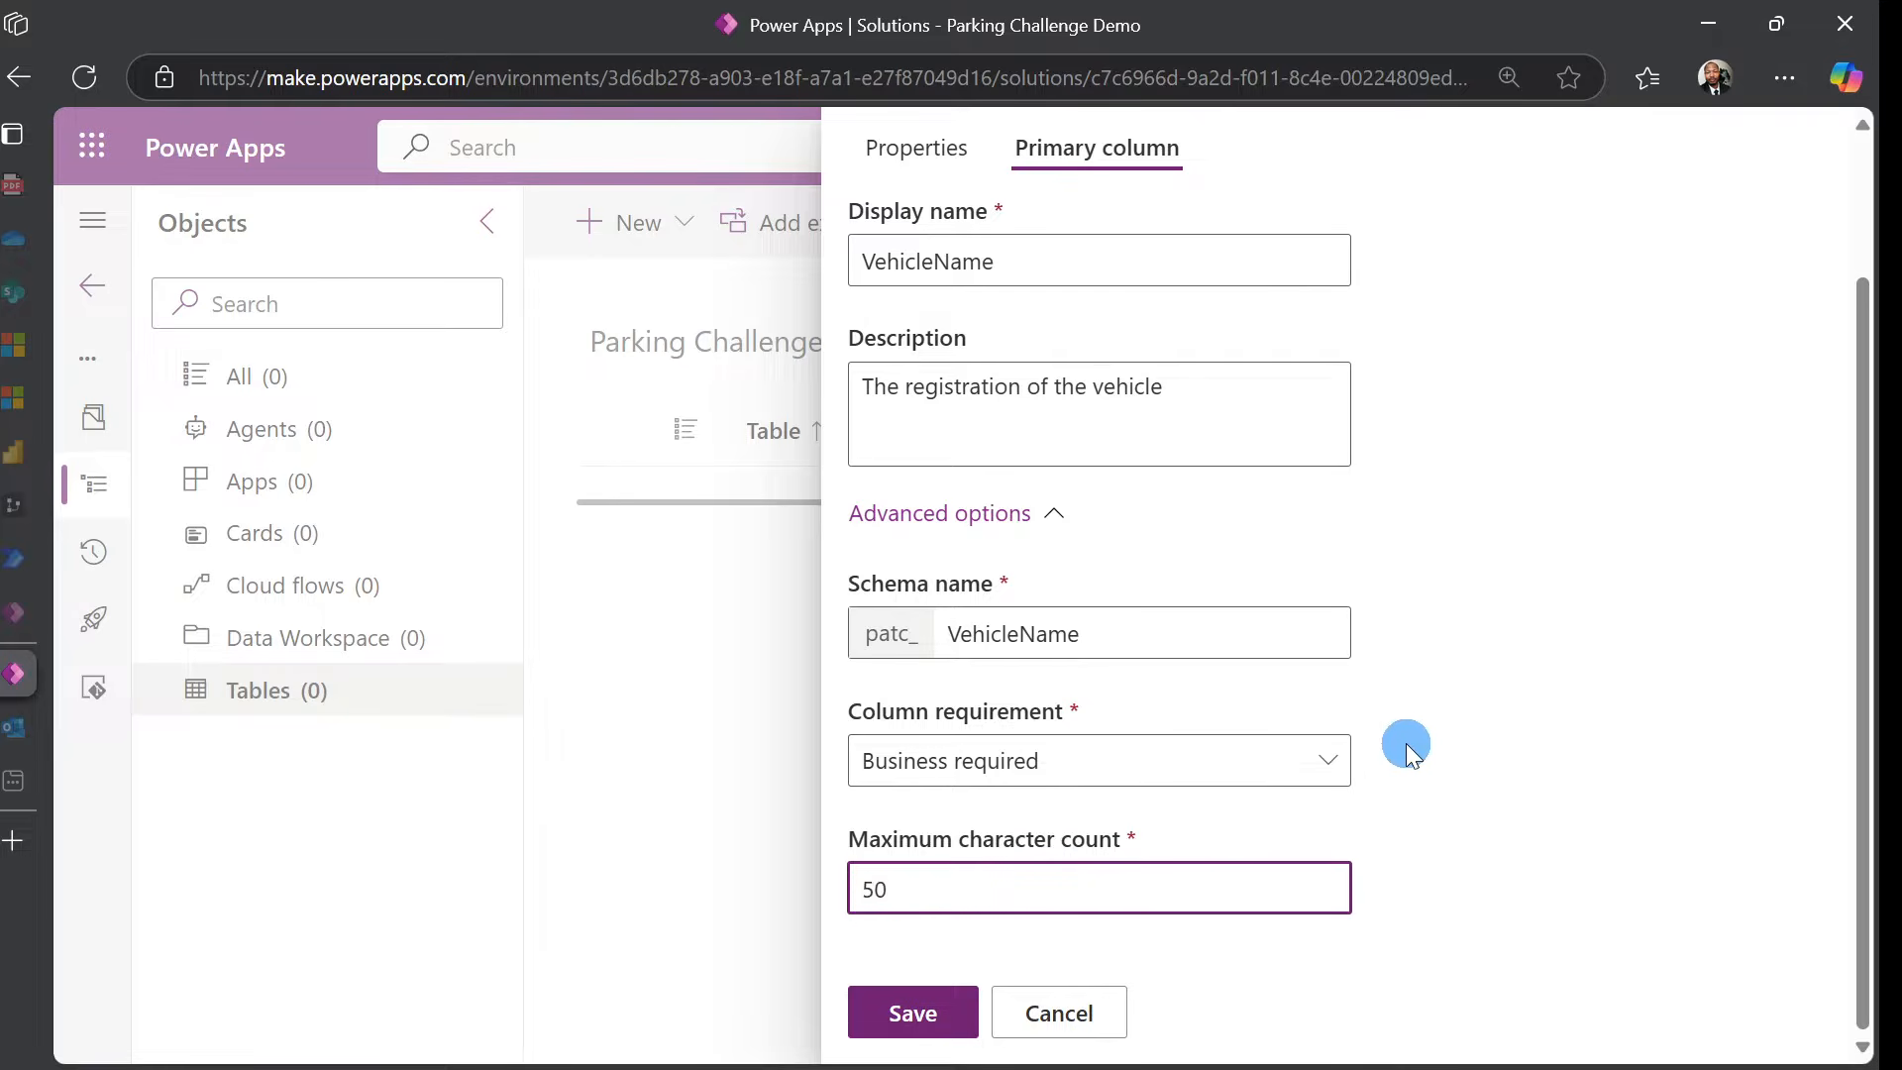
left_click(1545, 666)
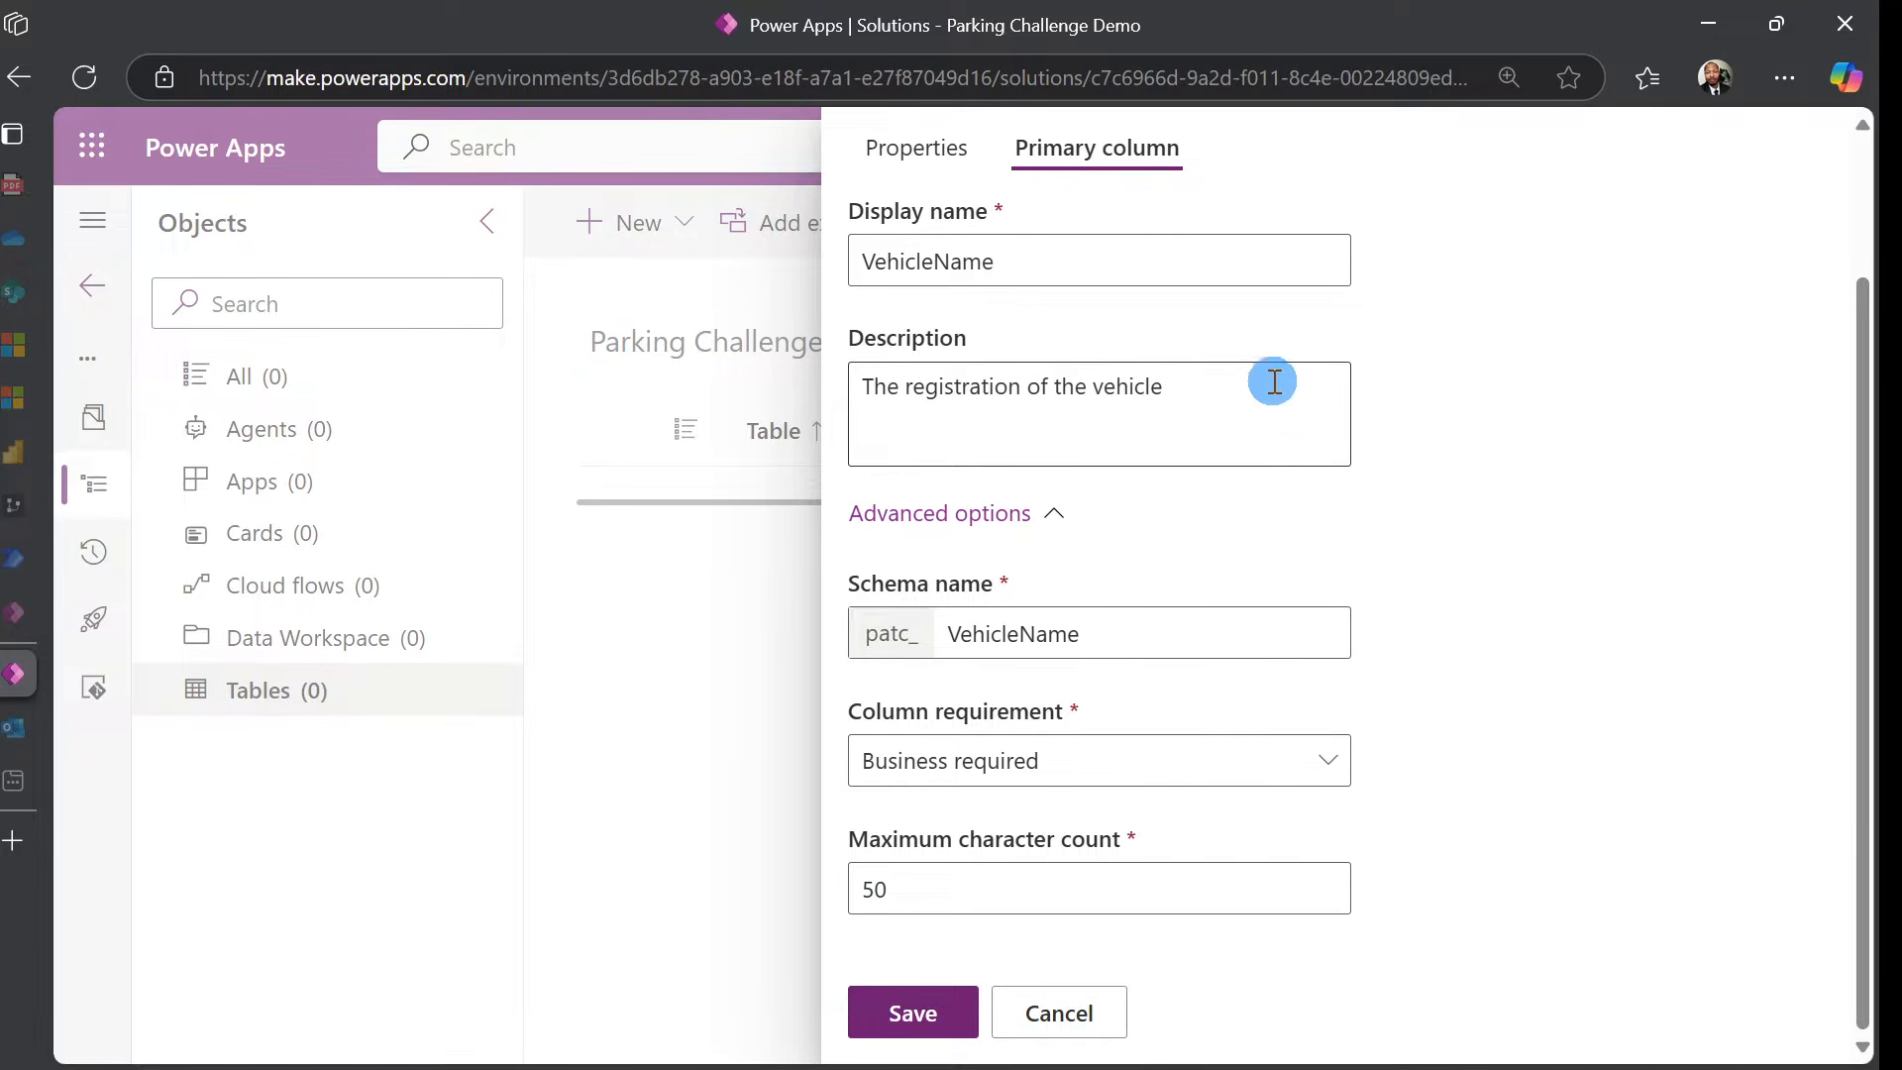
scroll(1228, 376, "up", 2)
Tick 'Leverage quick-create form if available' for VehicleInfo and save the table
left_click(931, 297)
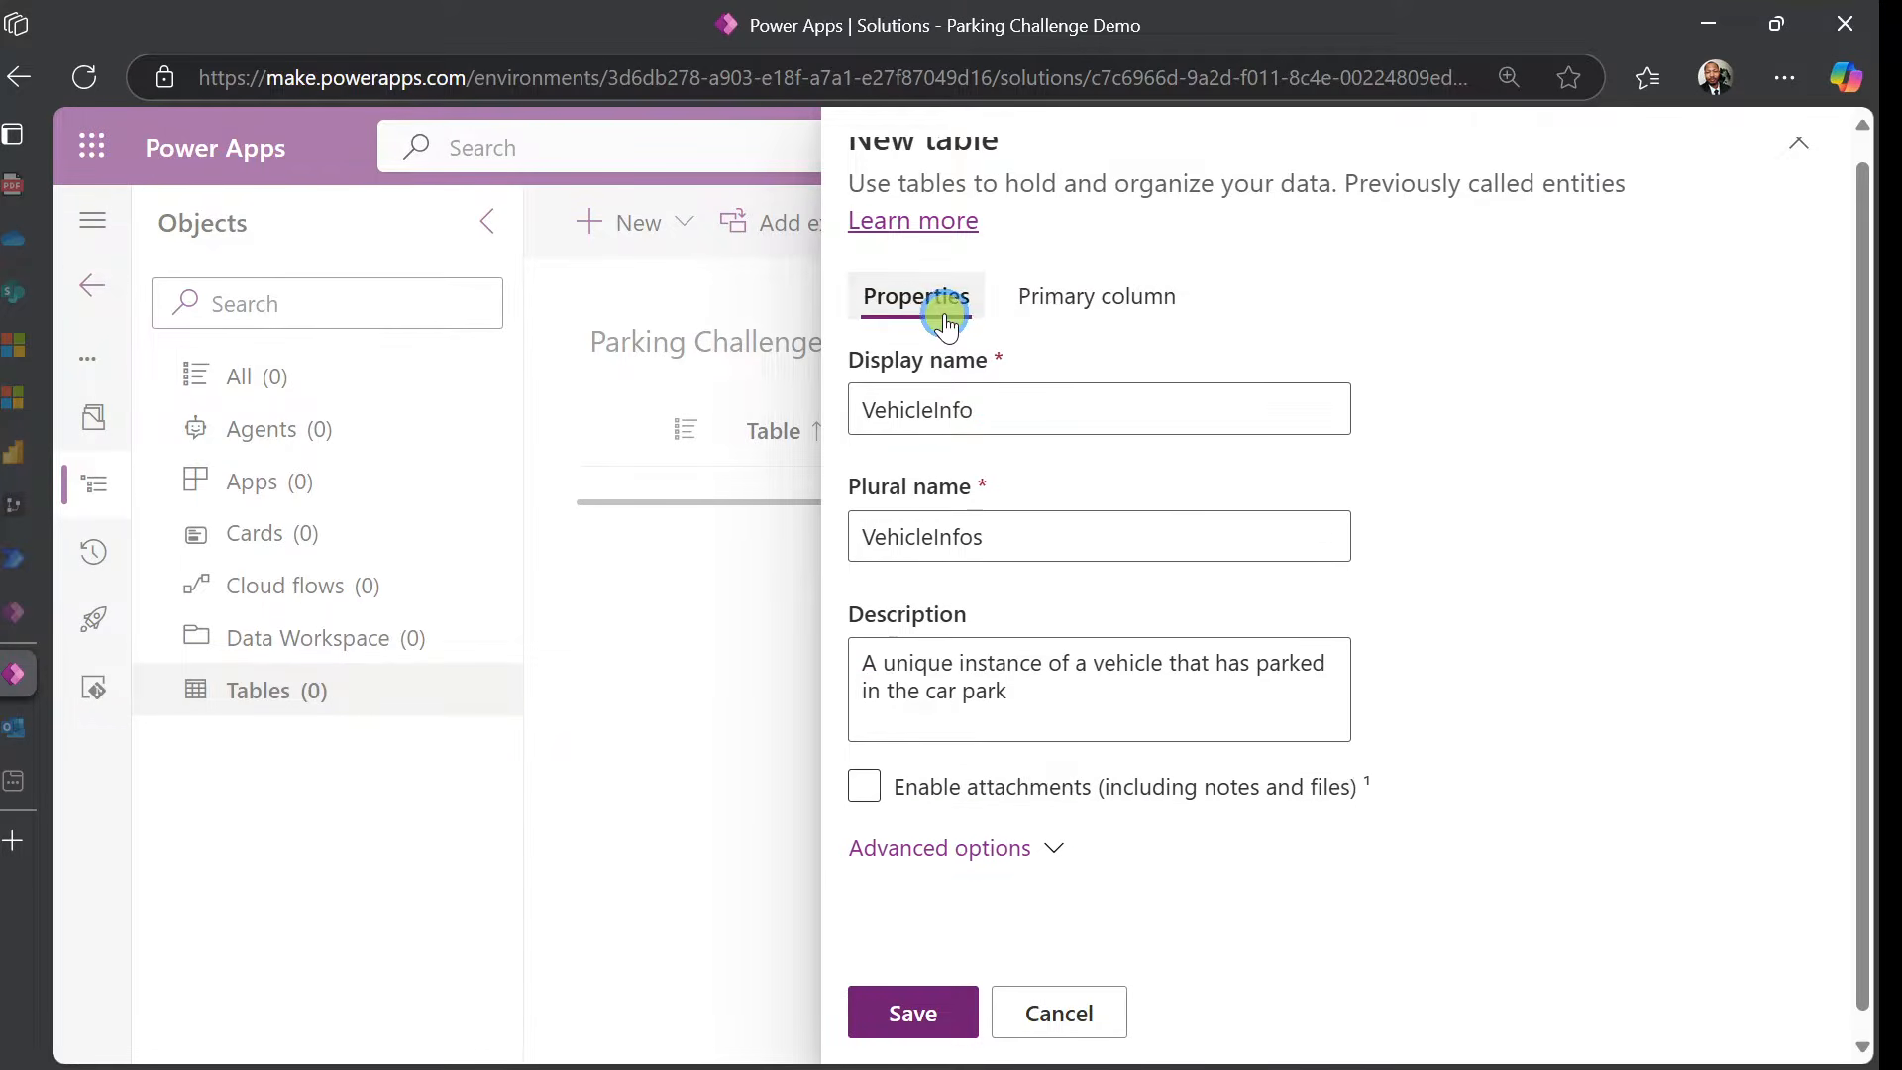
scroll(1090, 614, "down", 1)
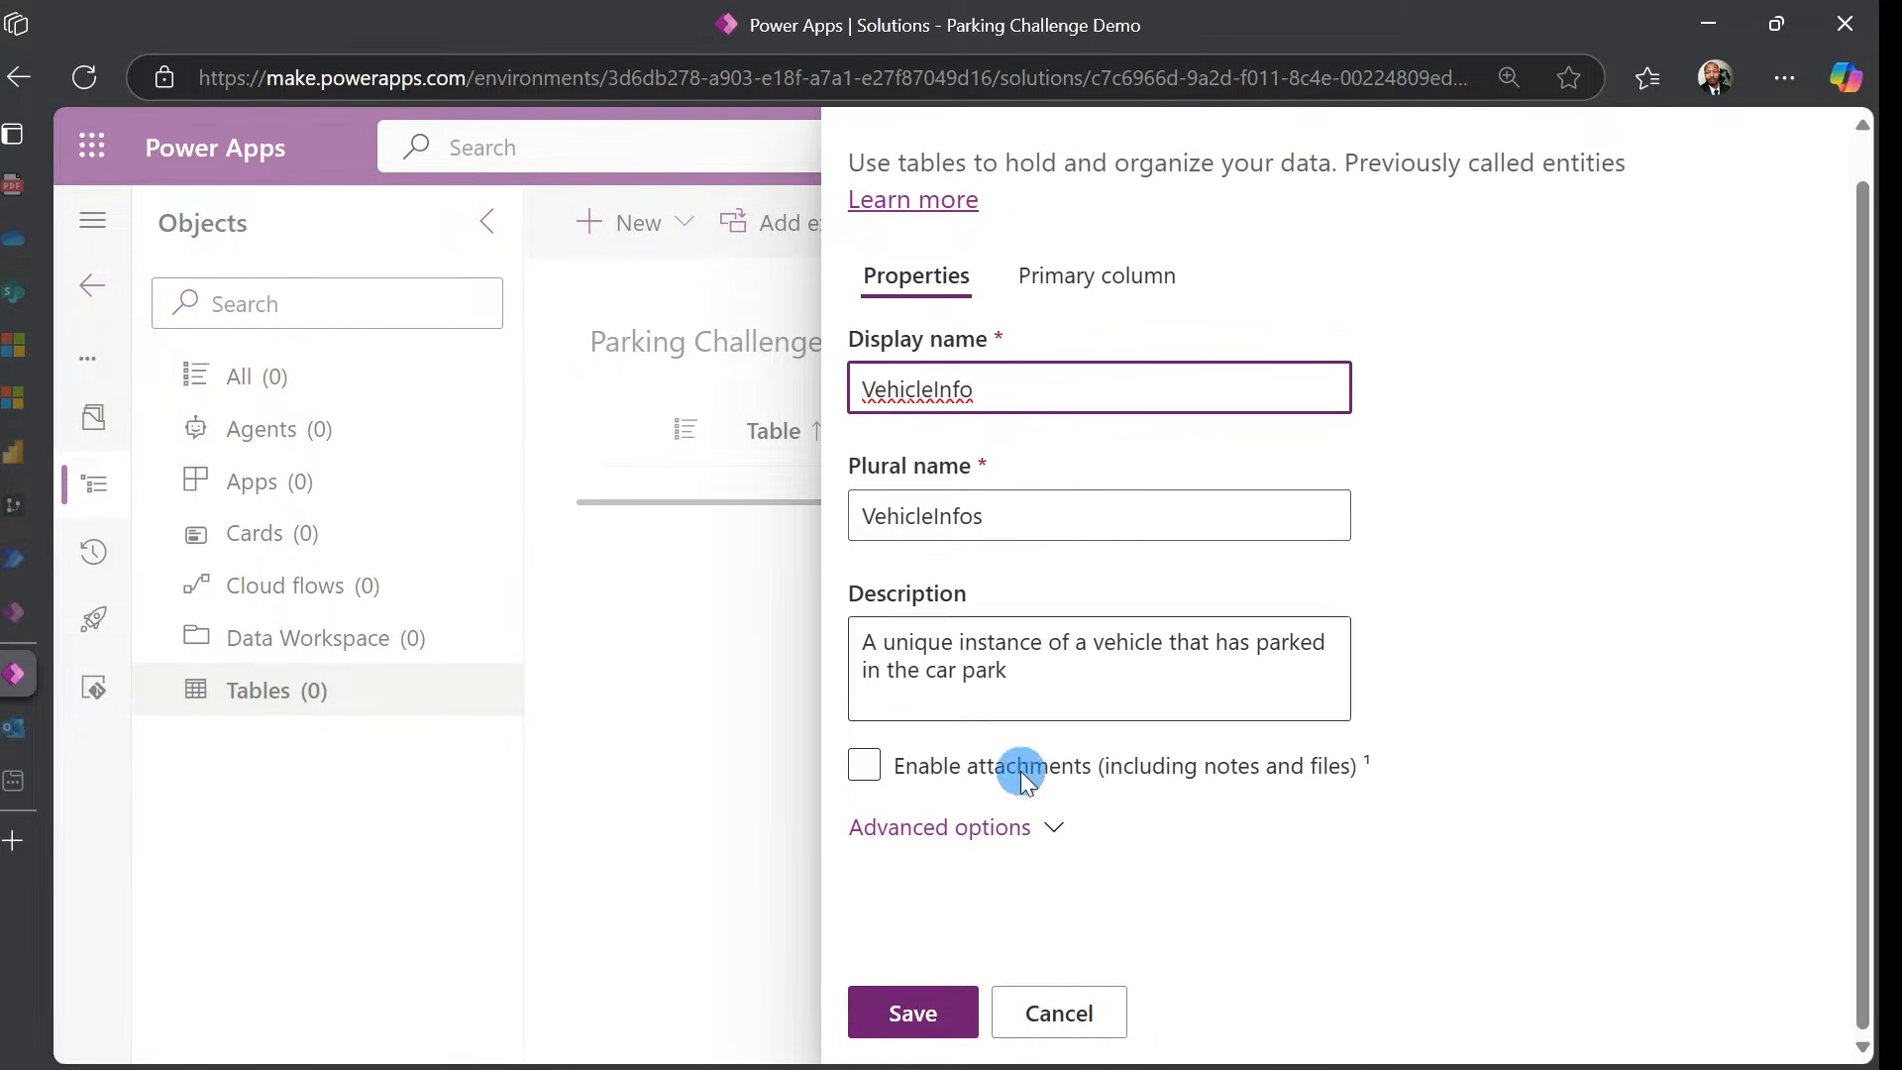
left_click(1010, 830)
left_click(1012, 832)
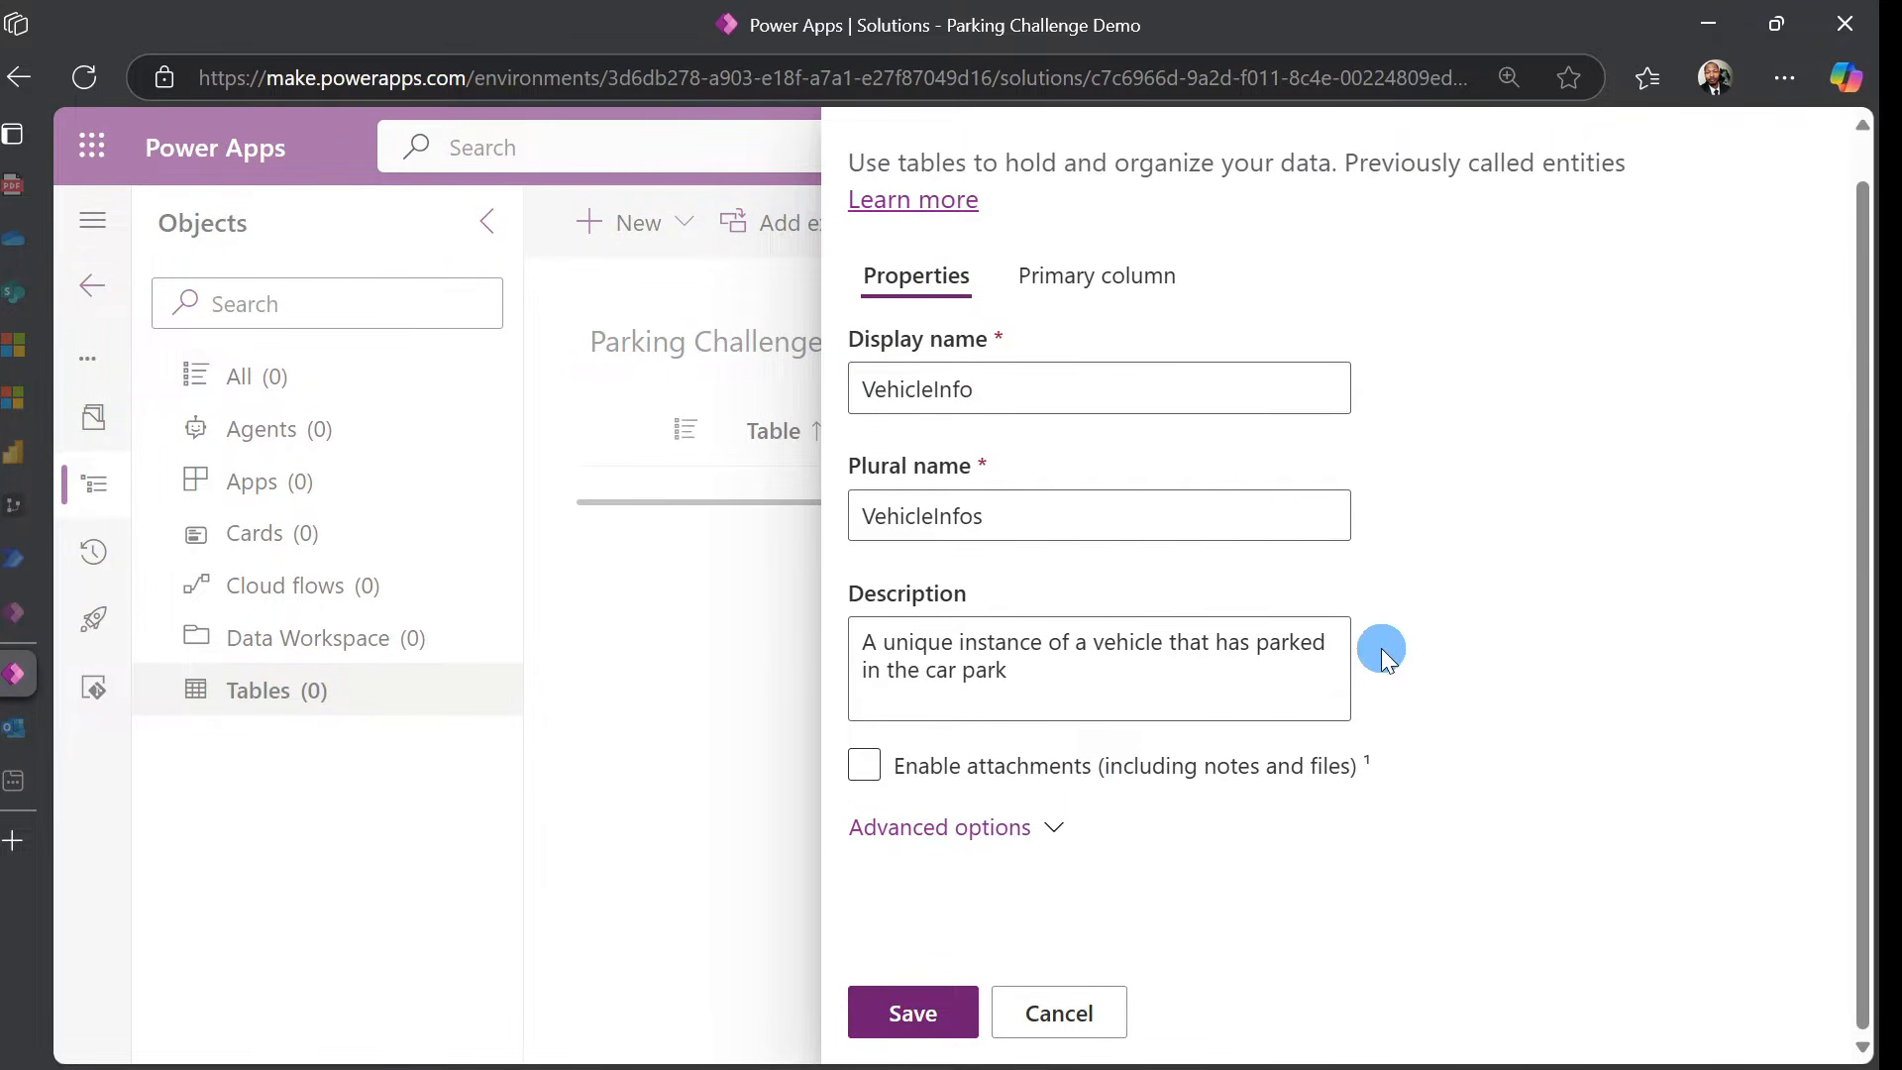
left_click(1001, 840)
scroll(1353, 747, "down", 10)
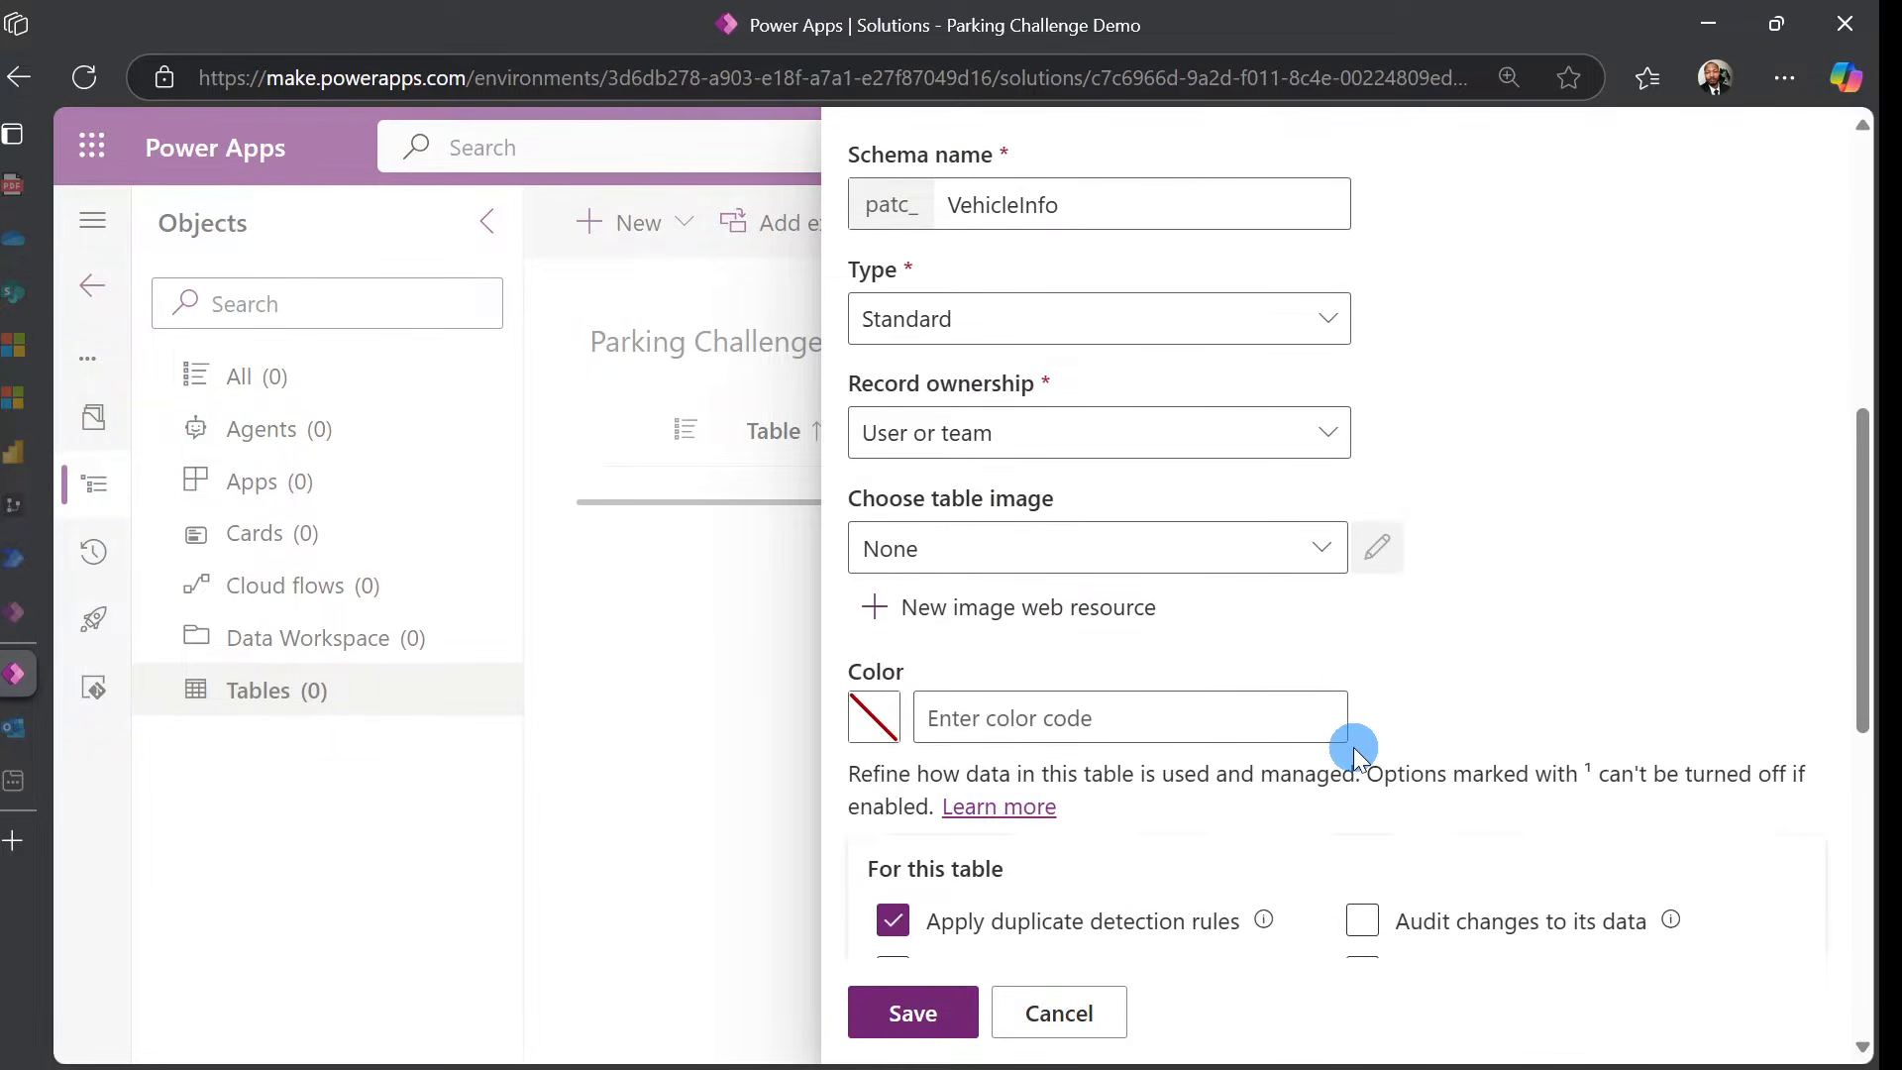
scroll(1353, 747, "down", 3)
left_click(1377, 614)
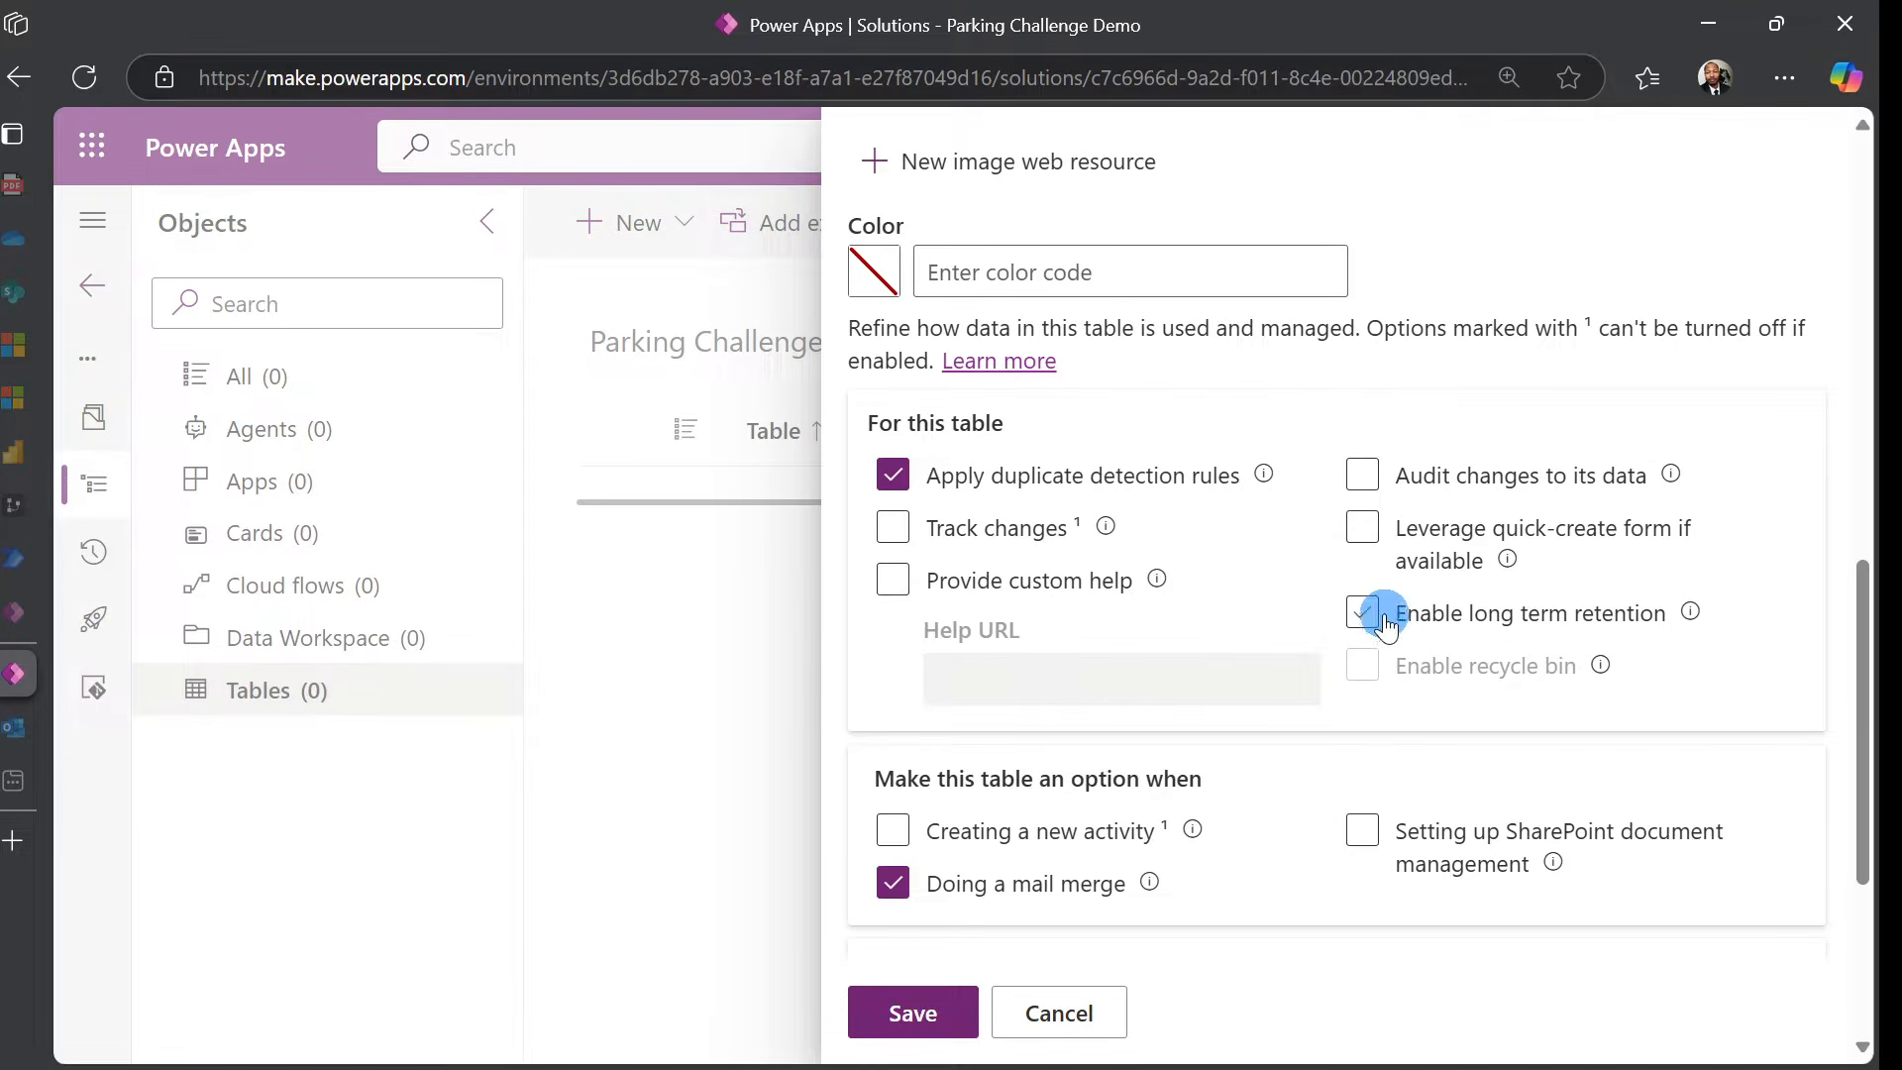
left_click(1364, 531)
scroll(1143, 562, "down", 3)
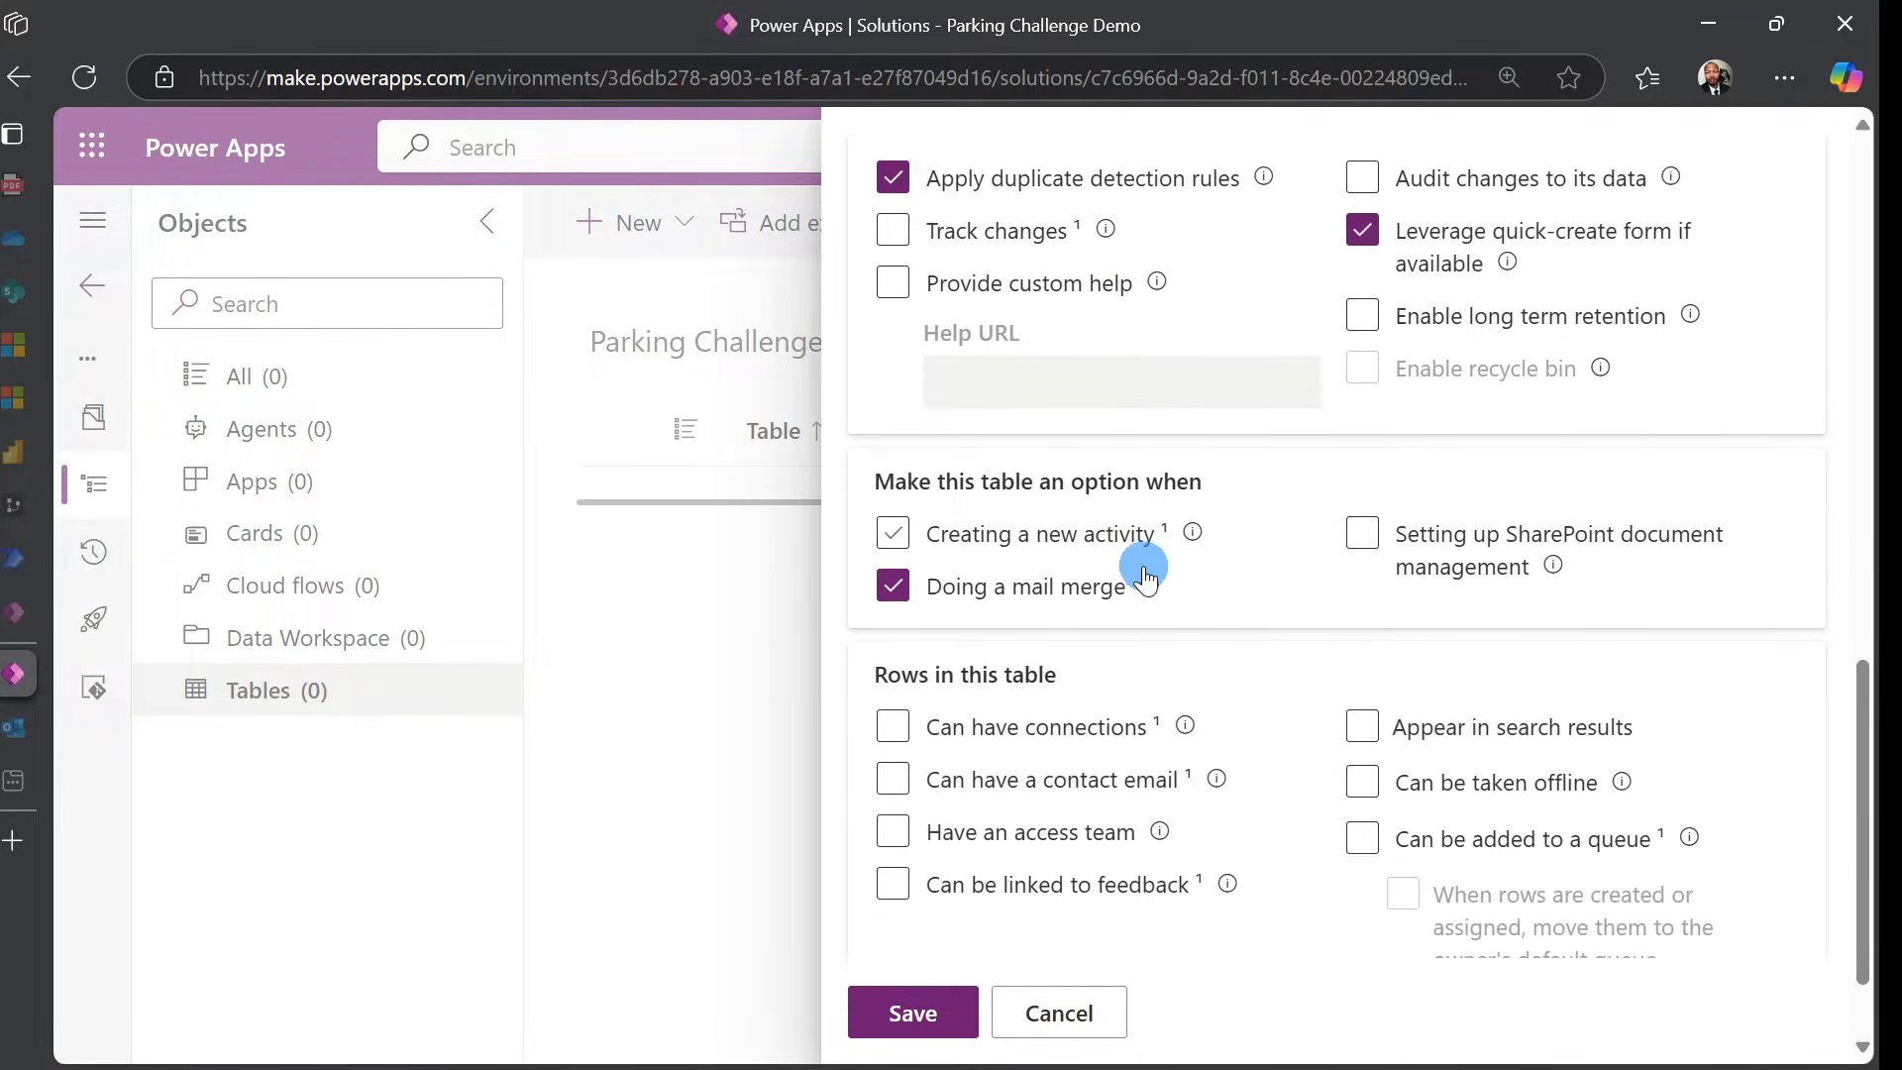
left_click(993, 889)
left_click(906, 1015)
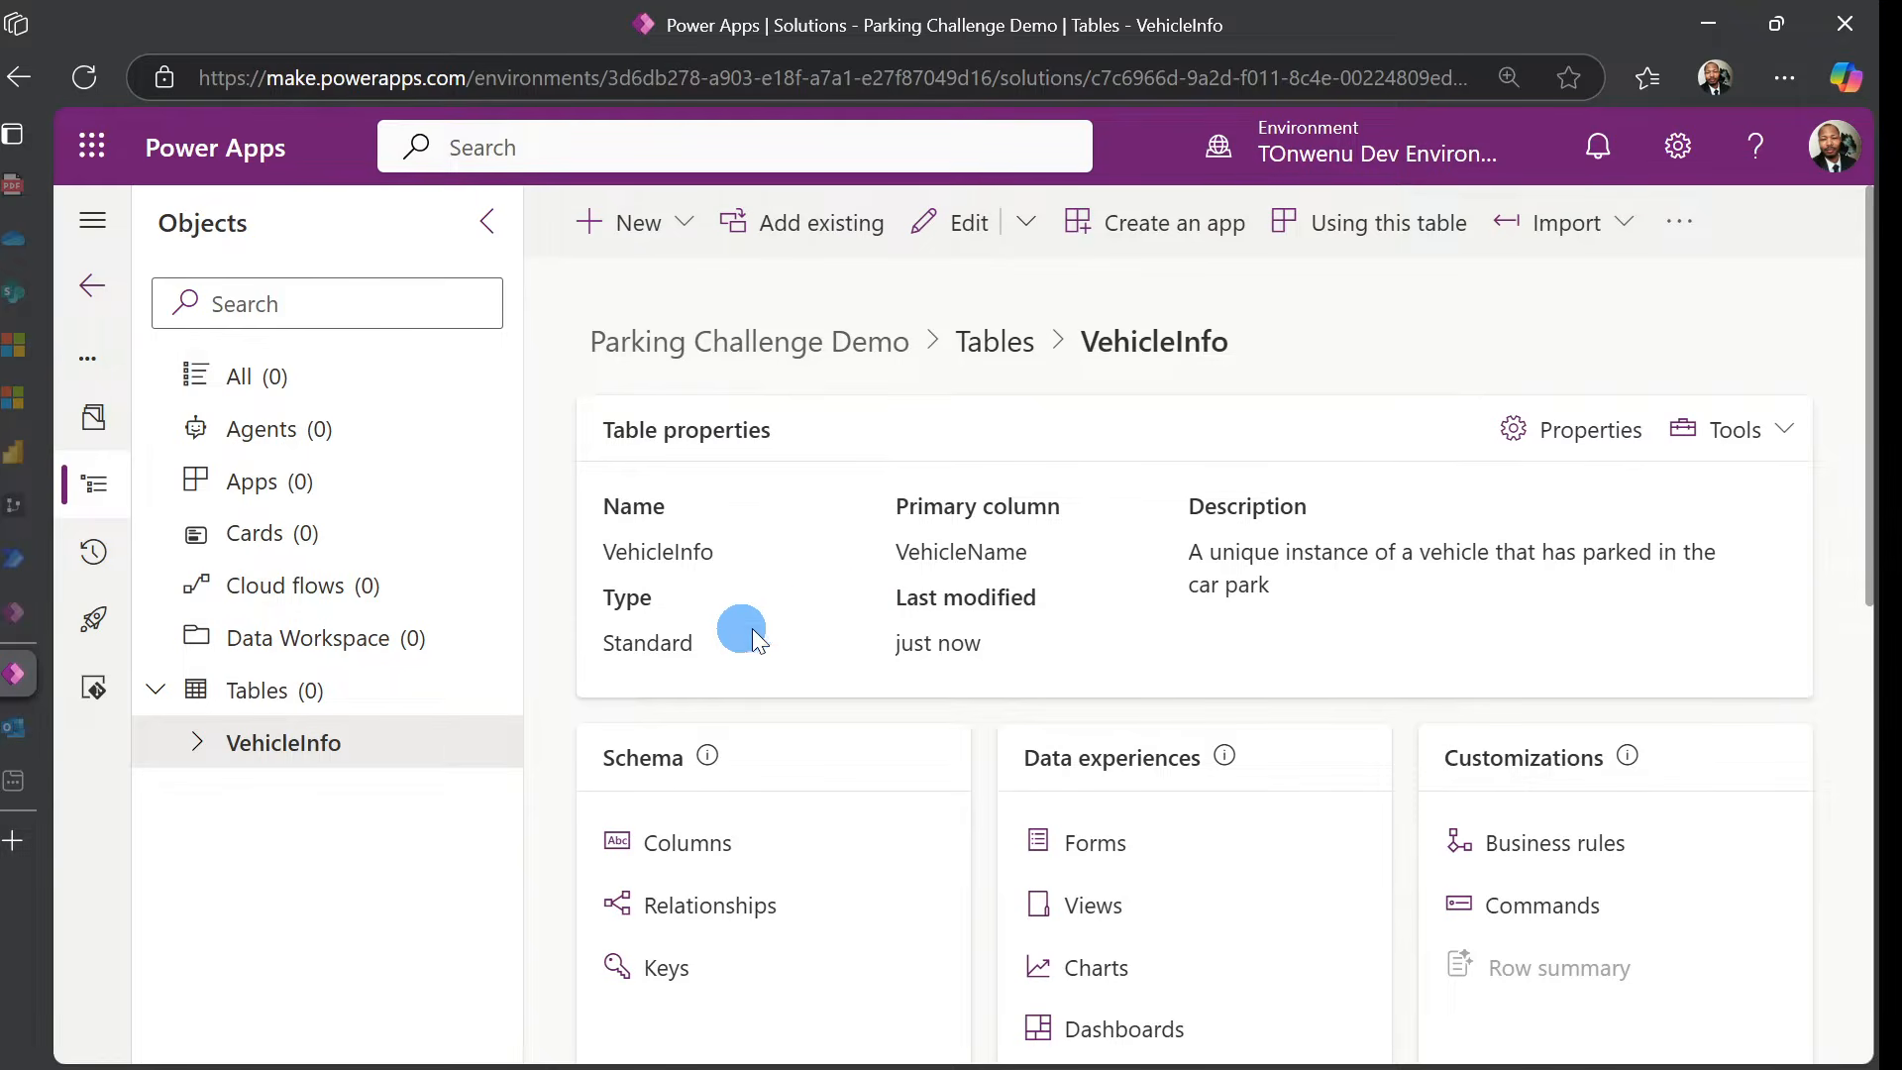
Go to VehicleInfo's column list and begin a new column
left_click(701, 844)
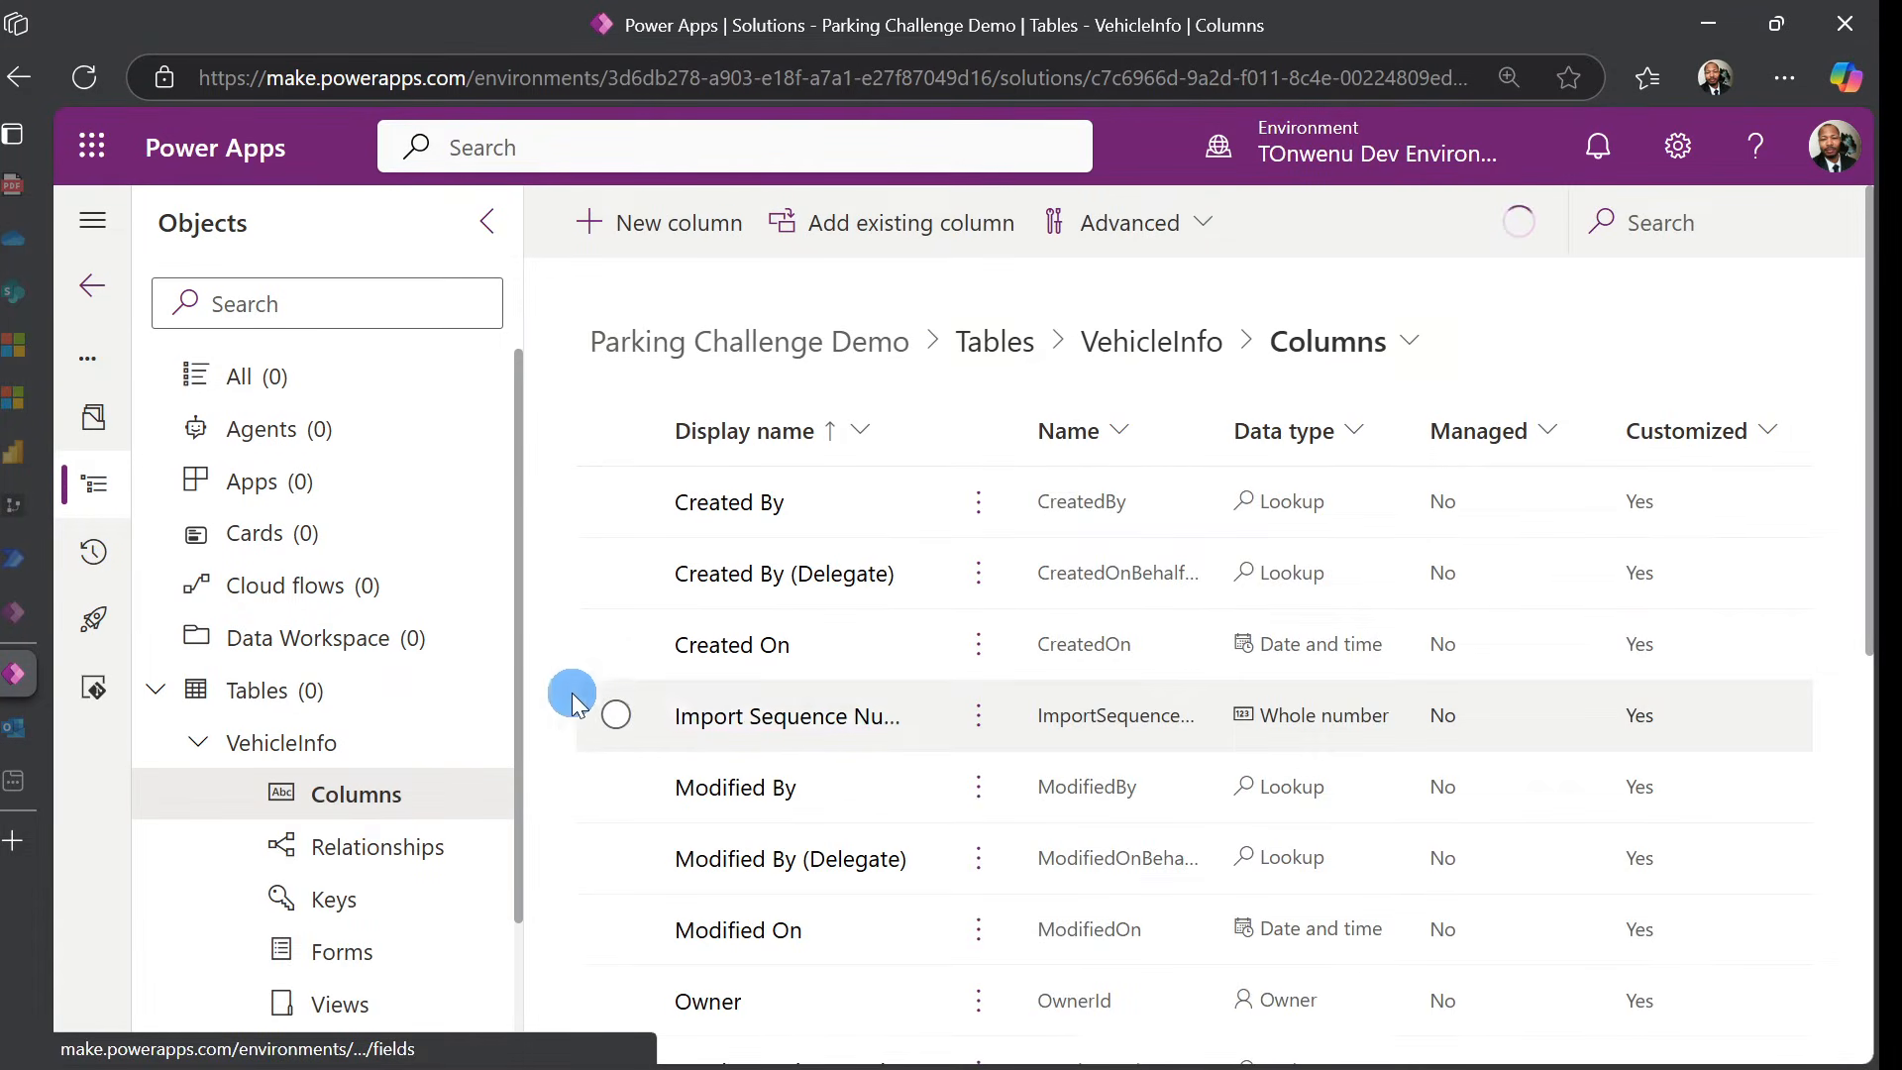
left_click(658, 222)
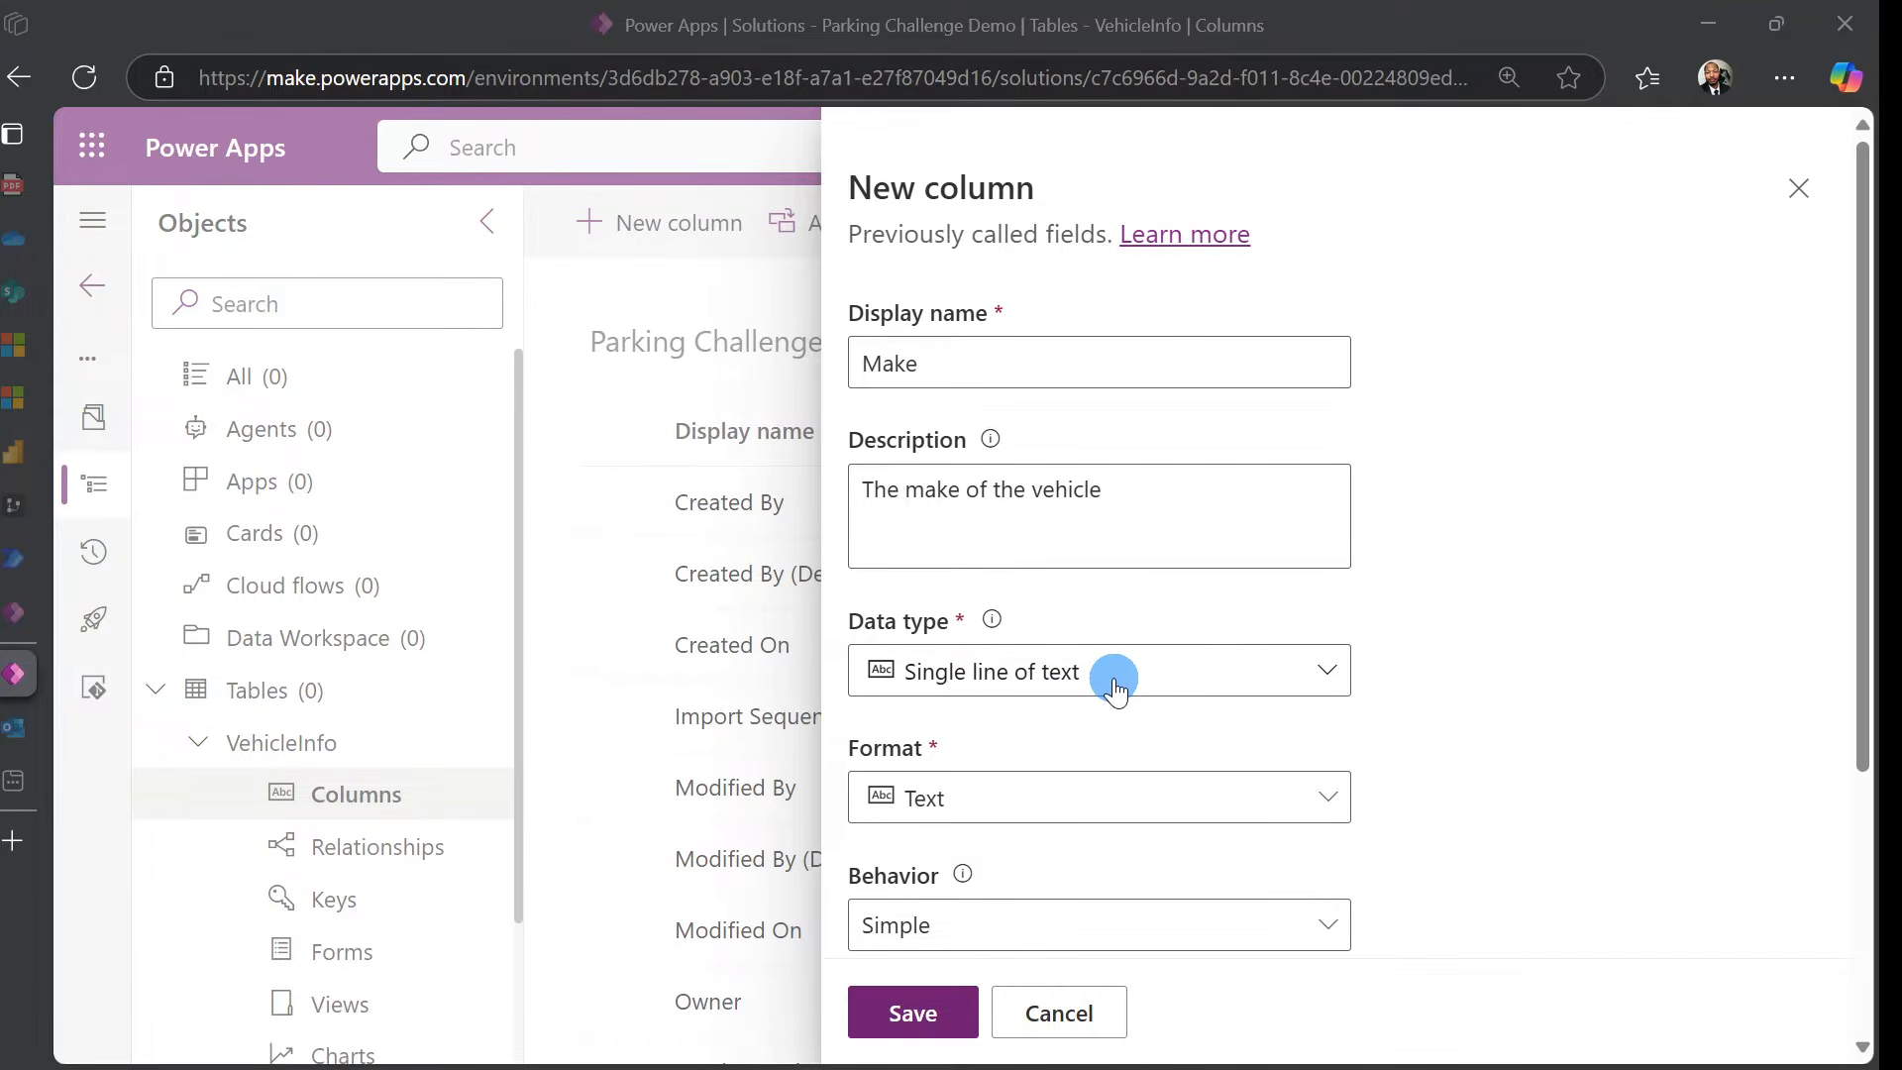
Set the Make column's requirement to Business required
scroll(1151, 758, "down", 1)
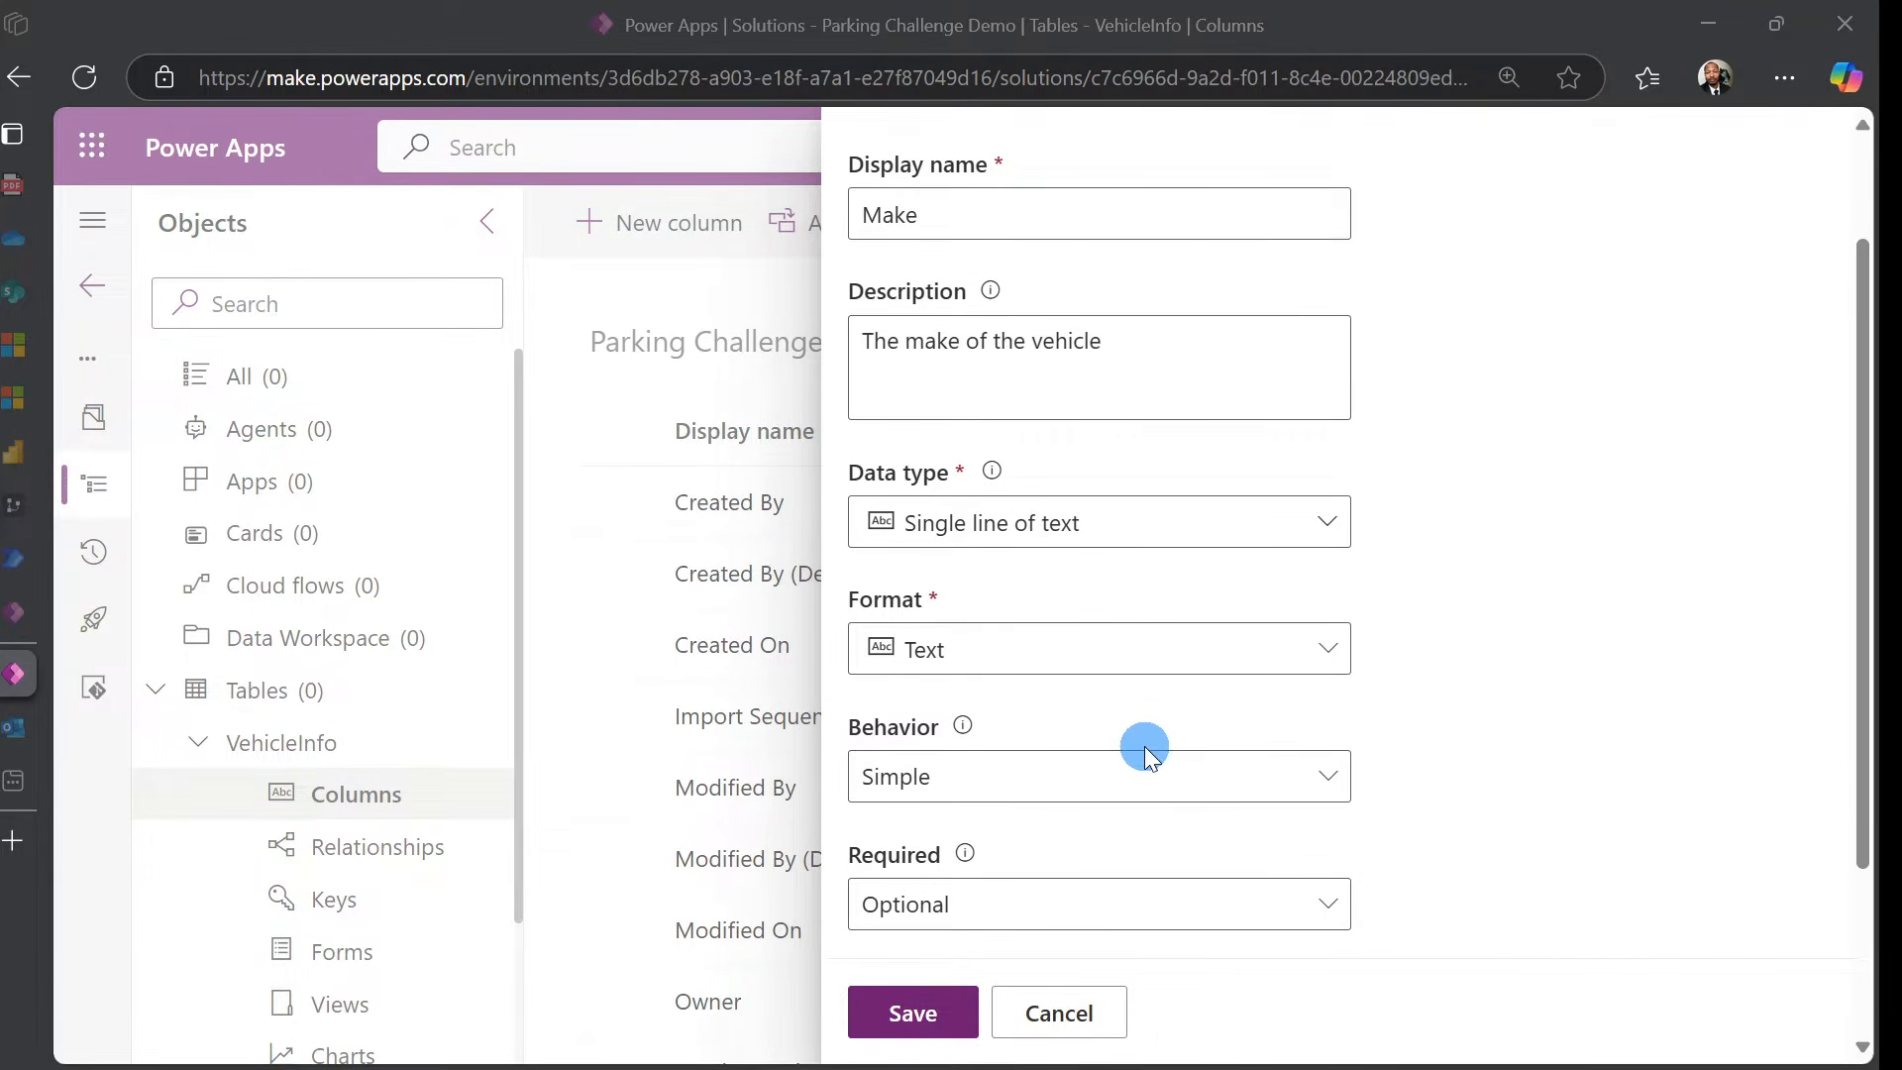
scroll(1173, 743, "down", 1)
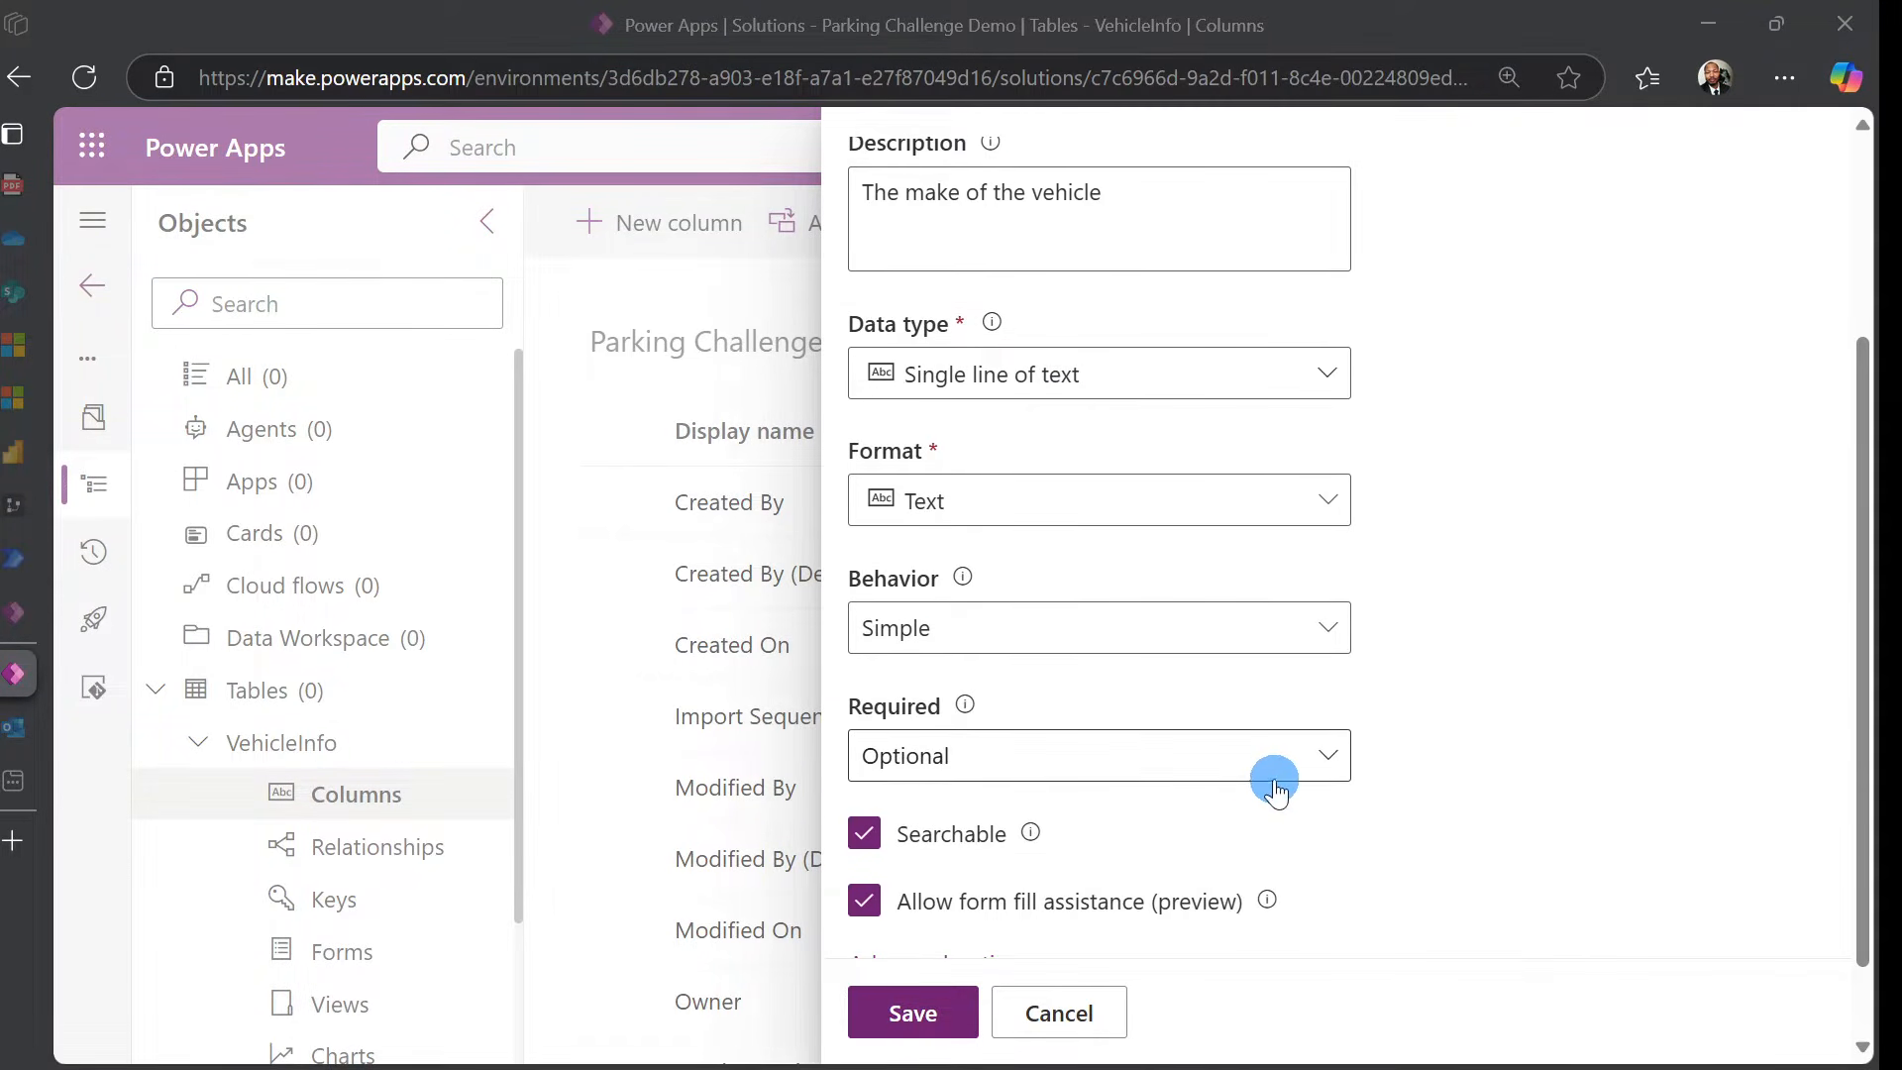
scroll(1328, 775, "up", 2)
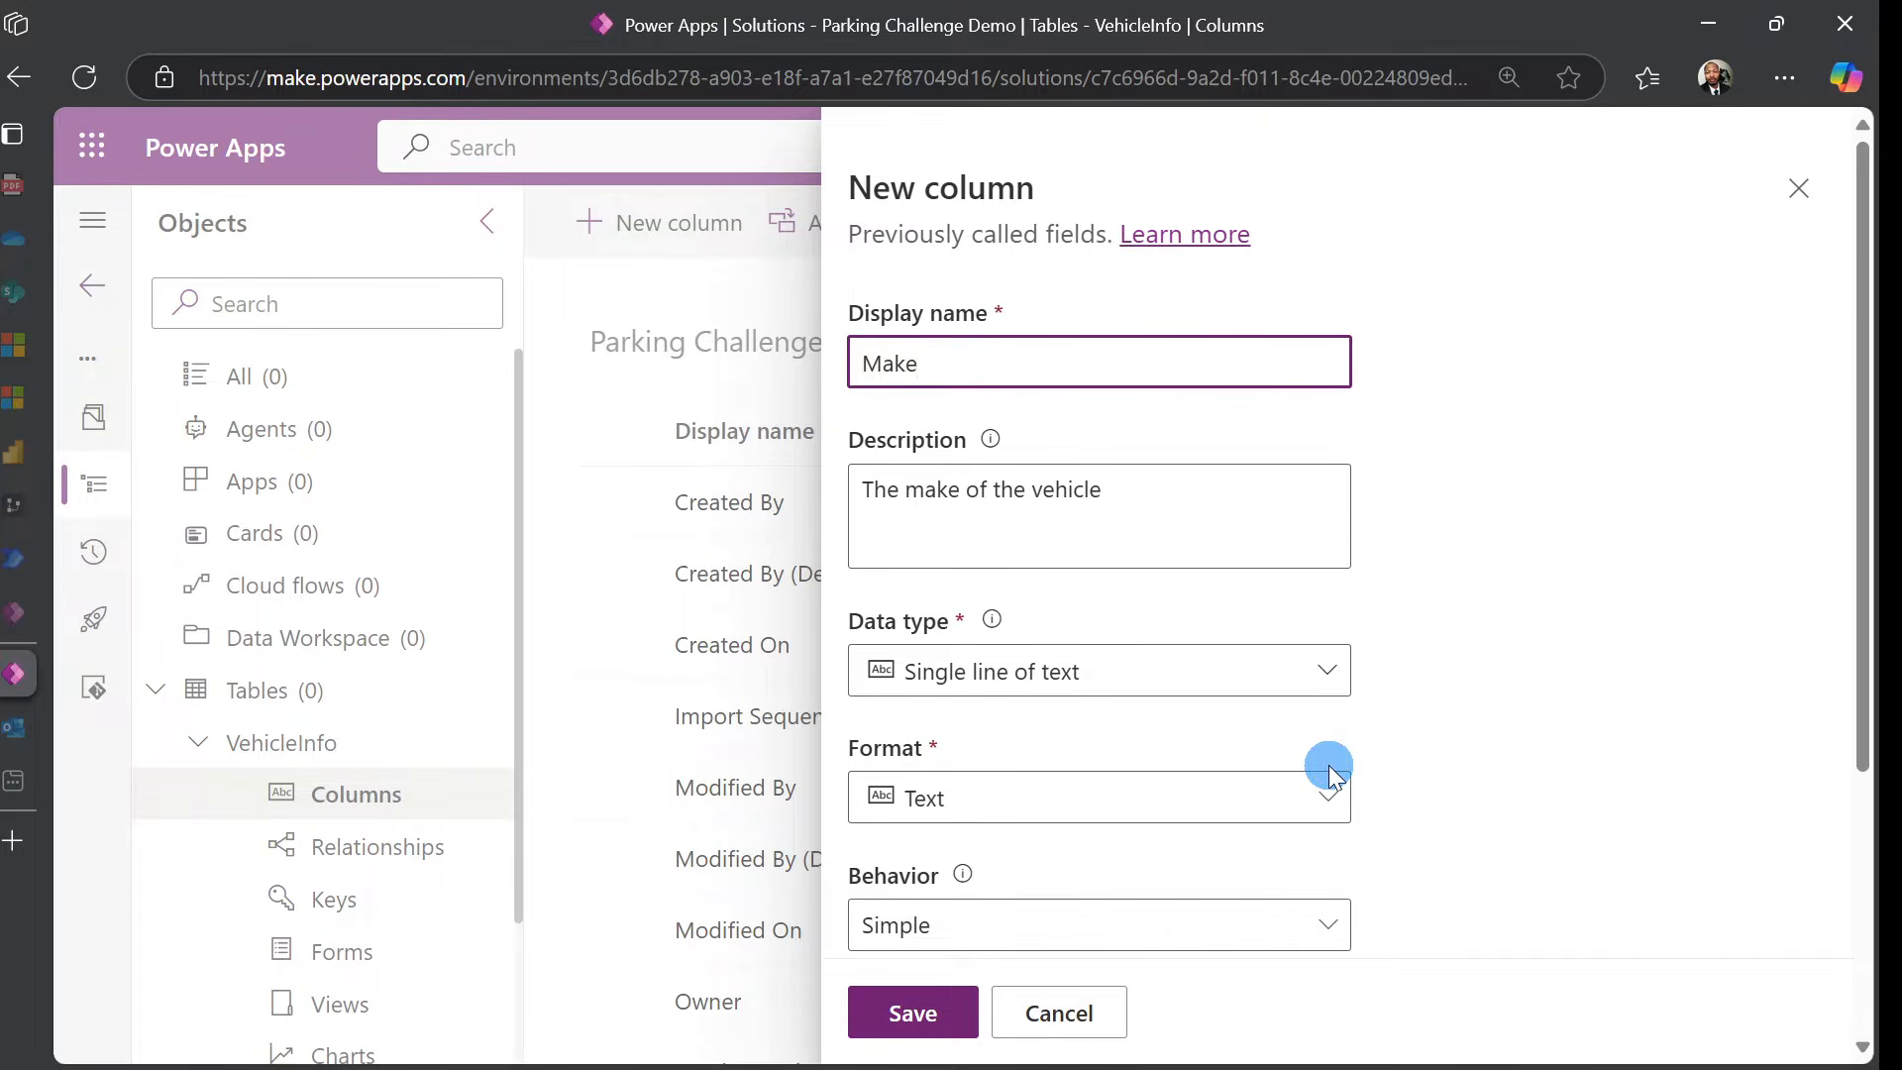
scroll(1332, 790, "down", 2)
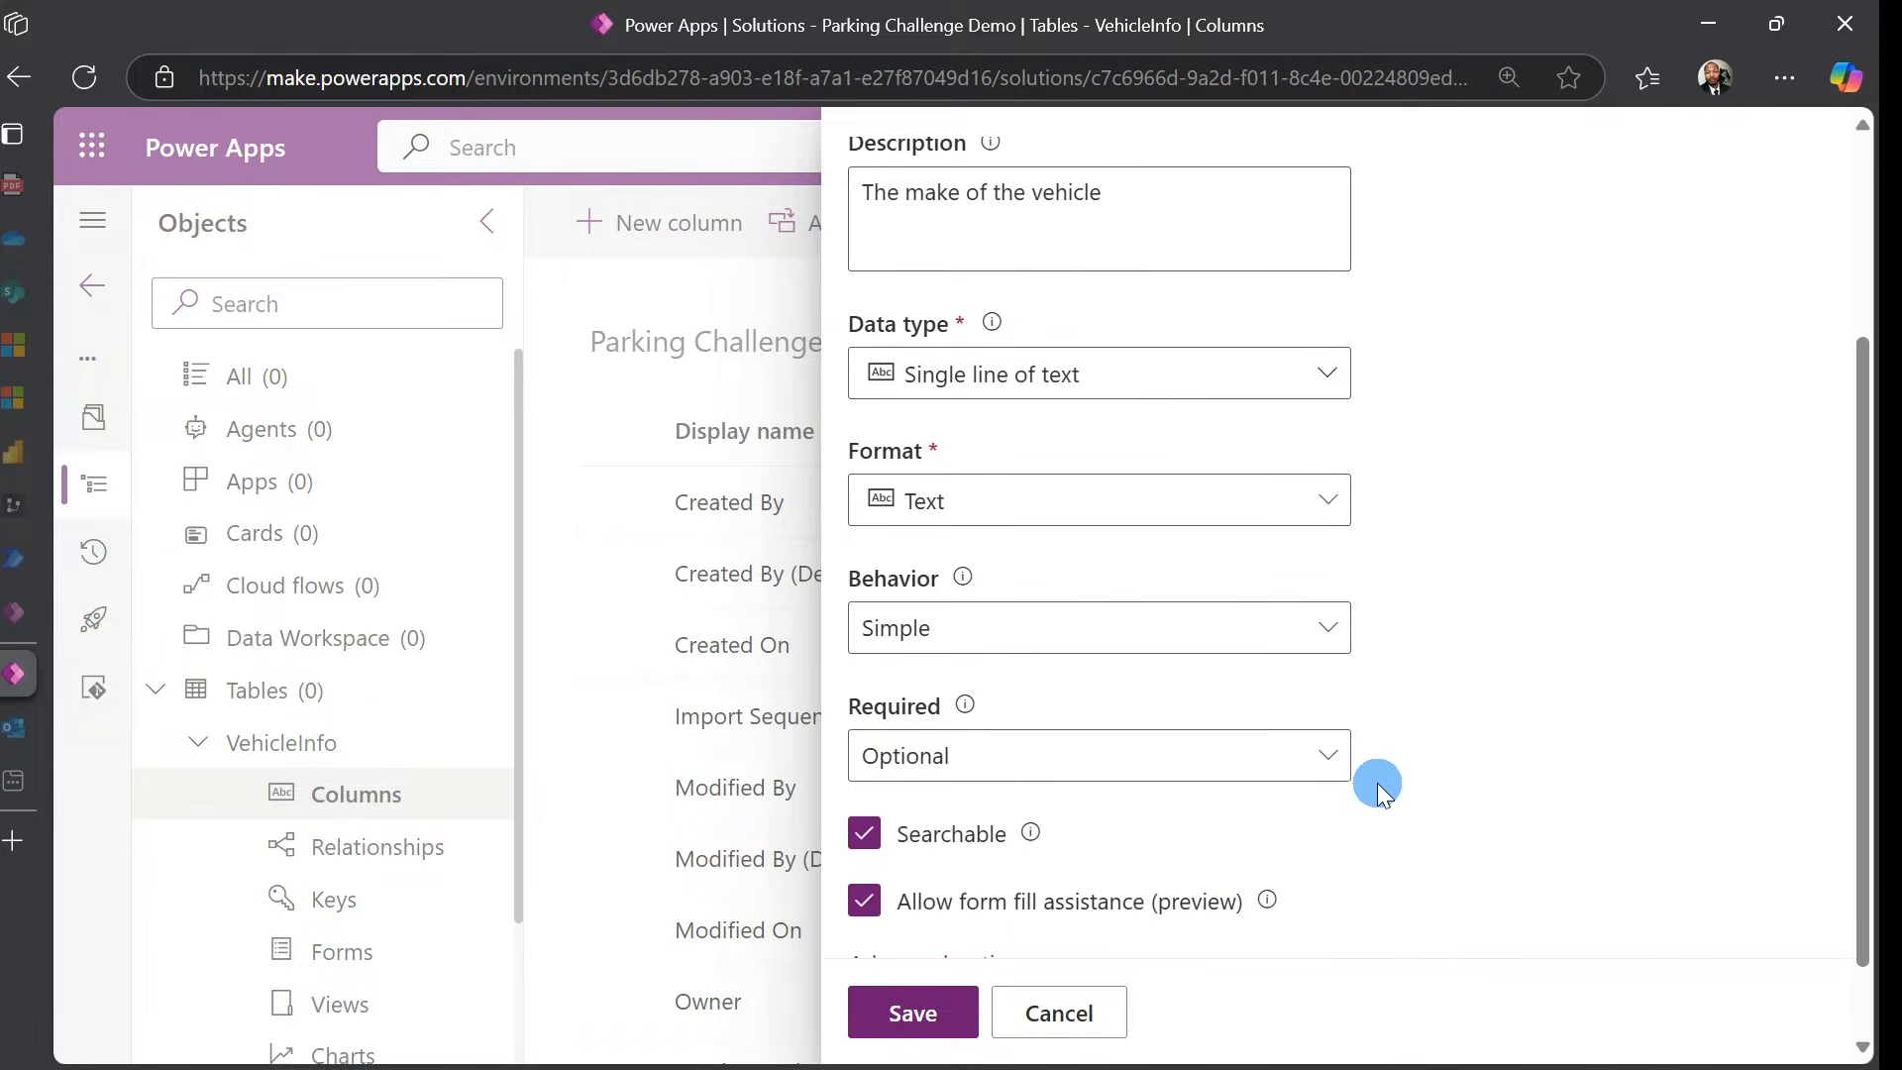
left_click(1325, 755)
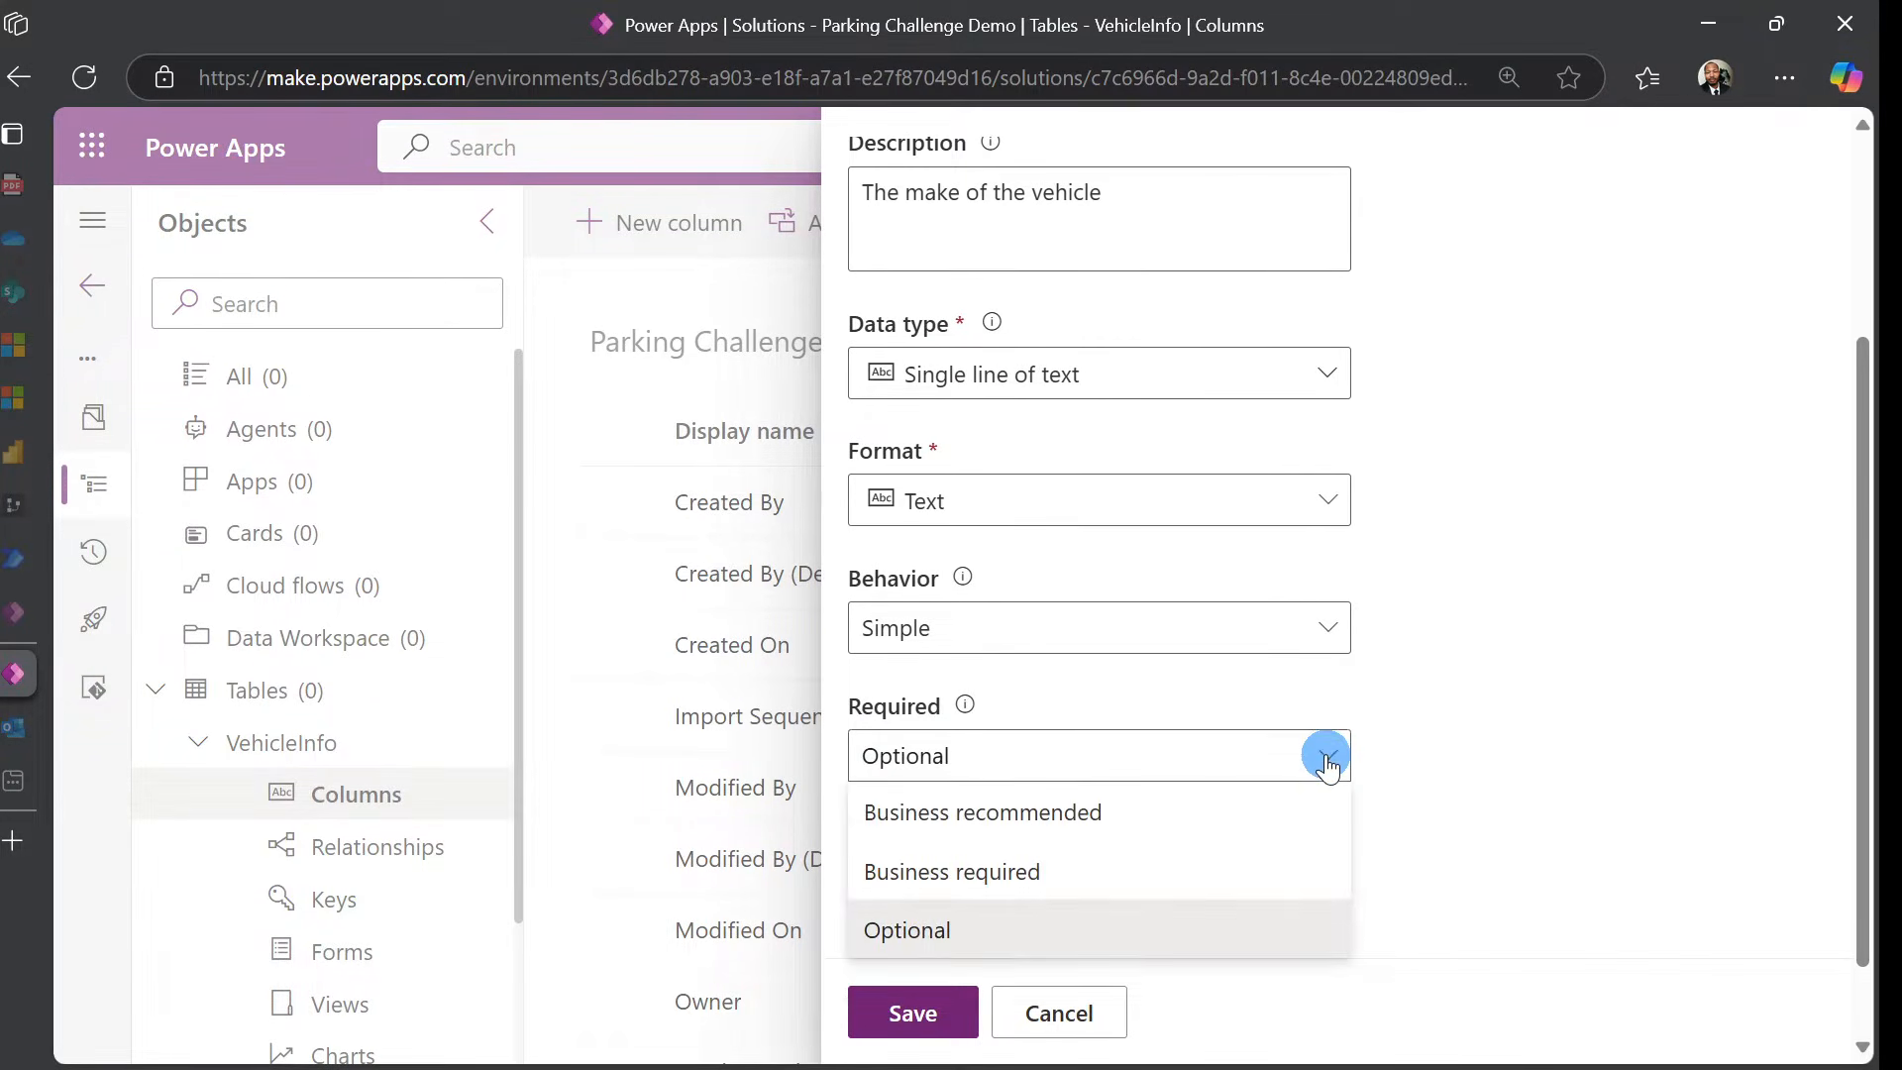
left_click(1242, 875)
Limit the Make column to 50 characters and save it
scroll(1511, 741, "down", 1)
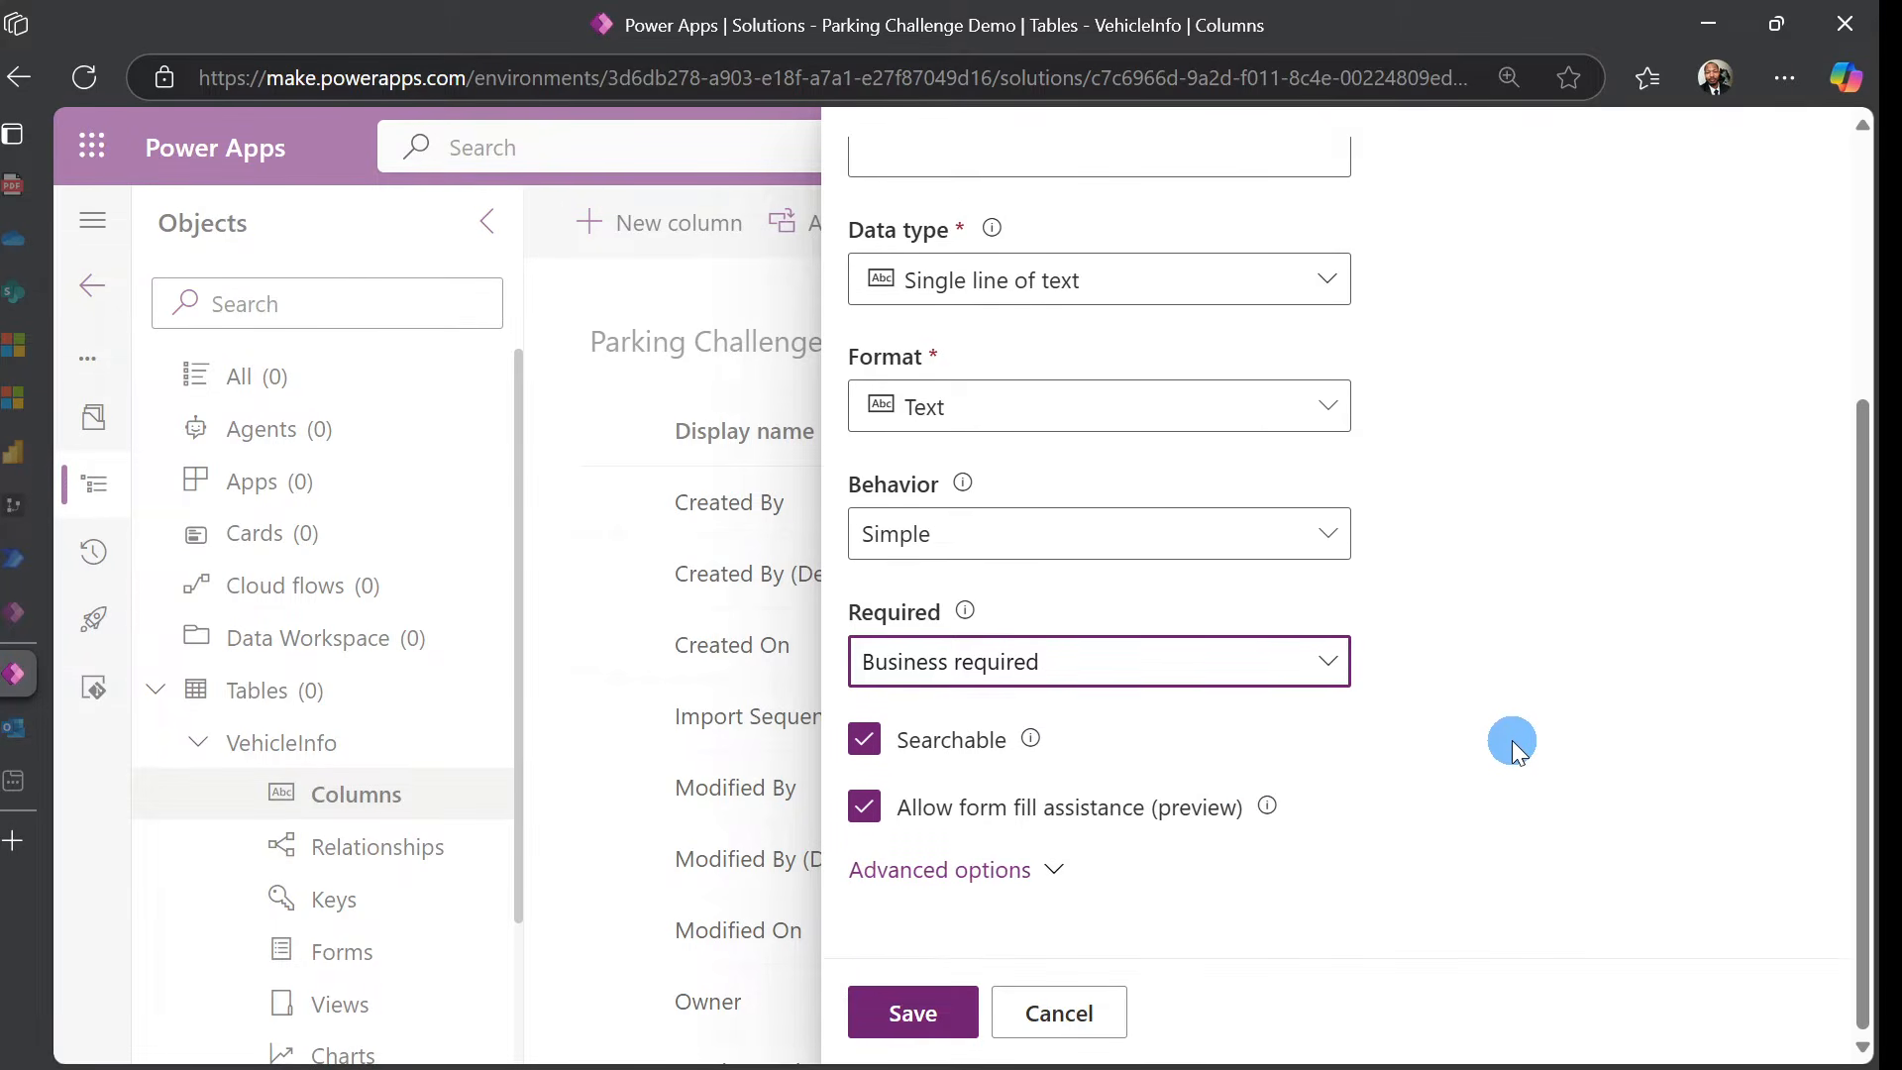
left_click(1010, 872)
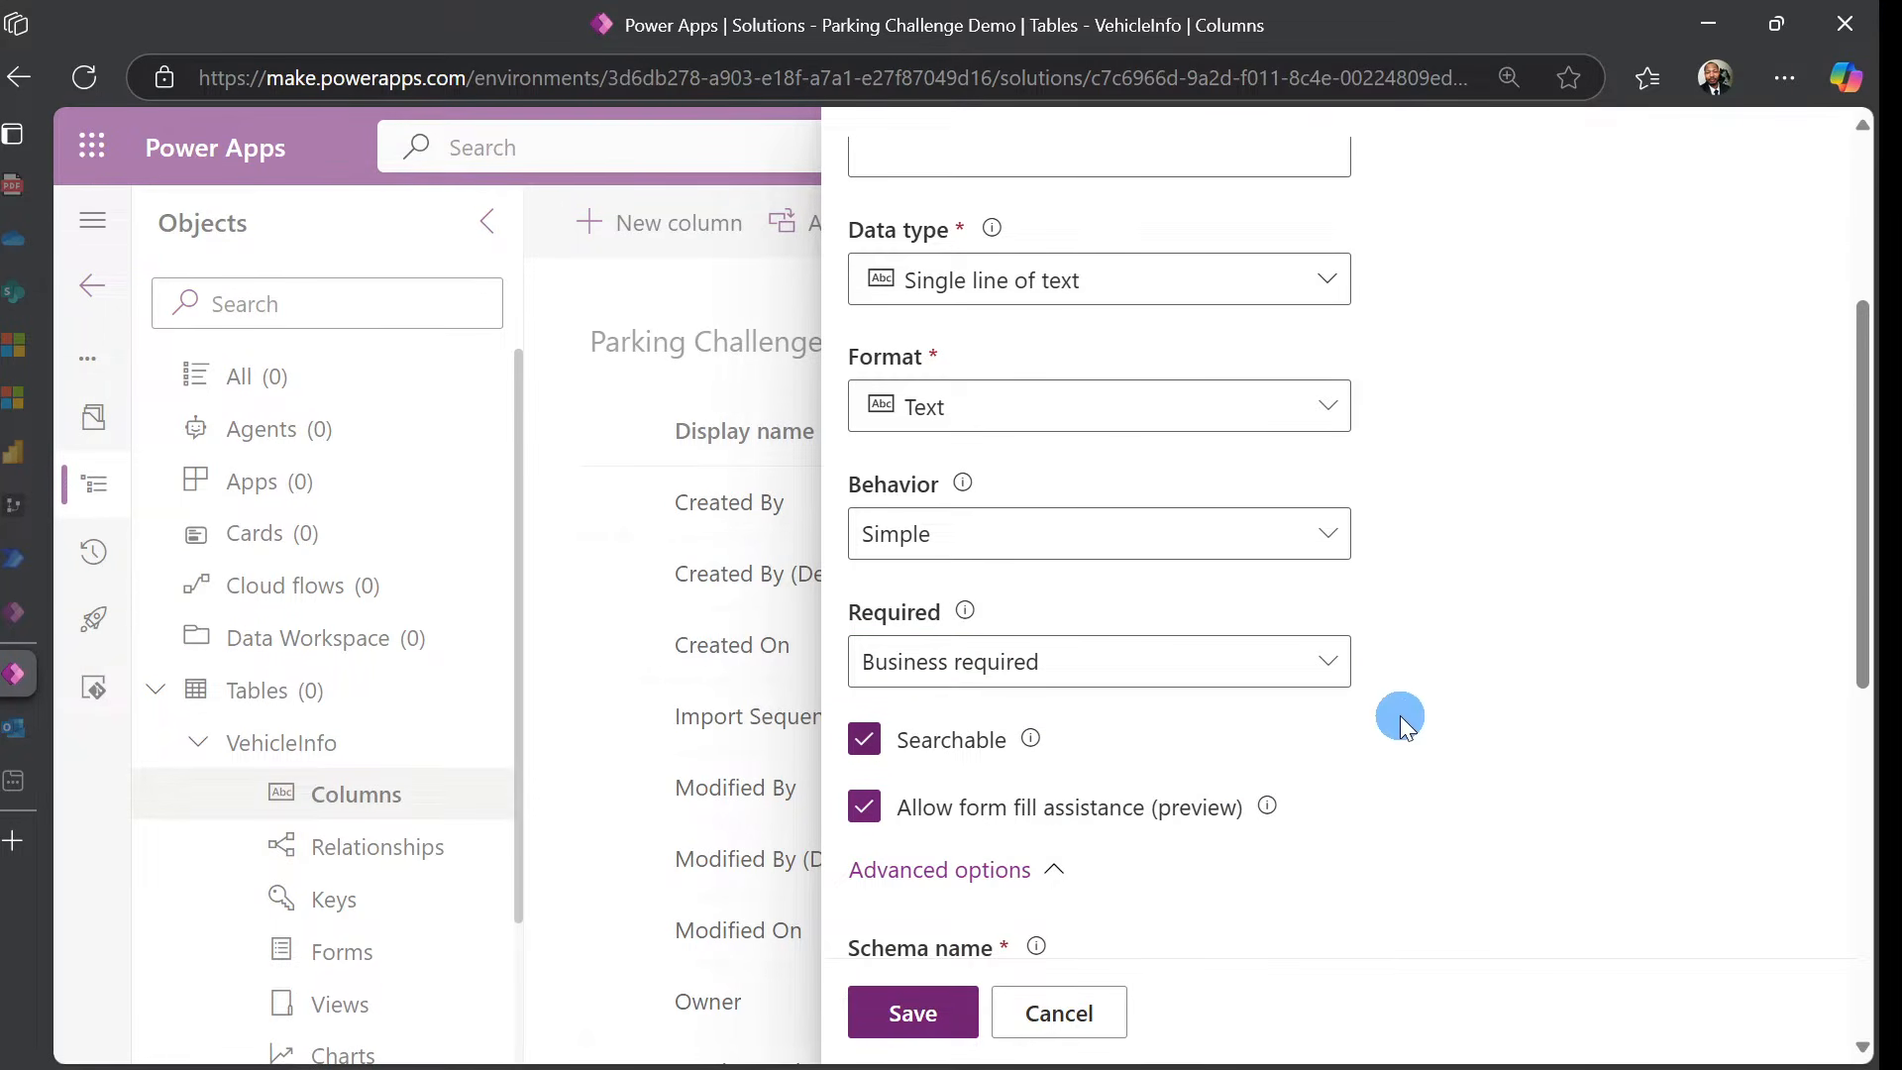
scroll(1400, 715, "down", 5)
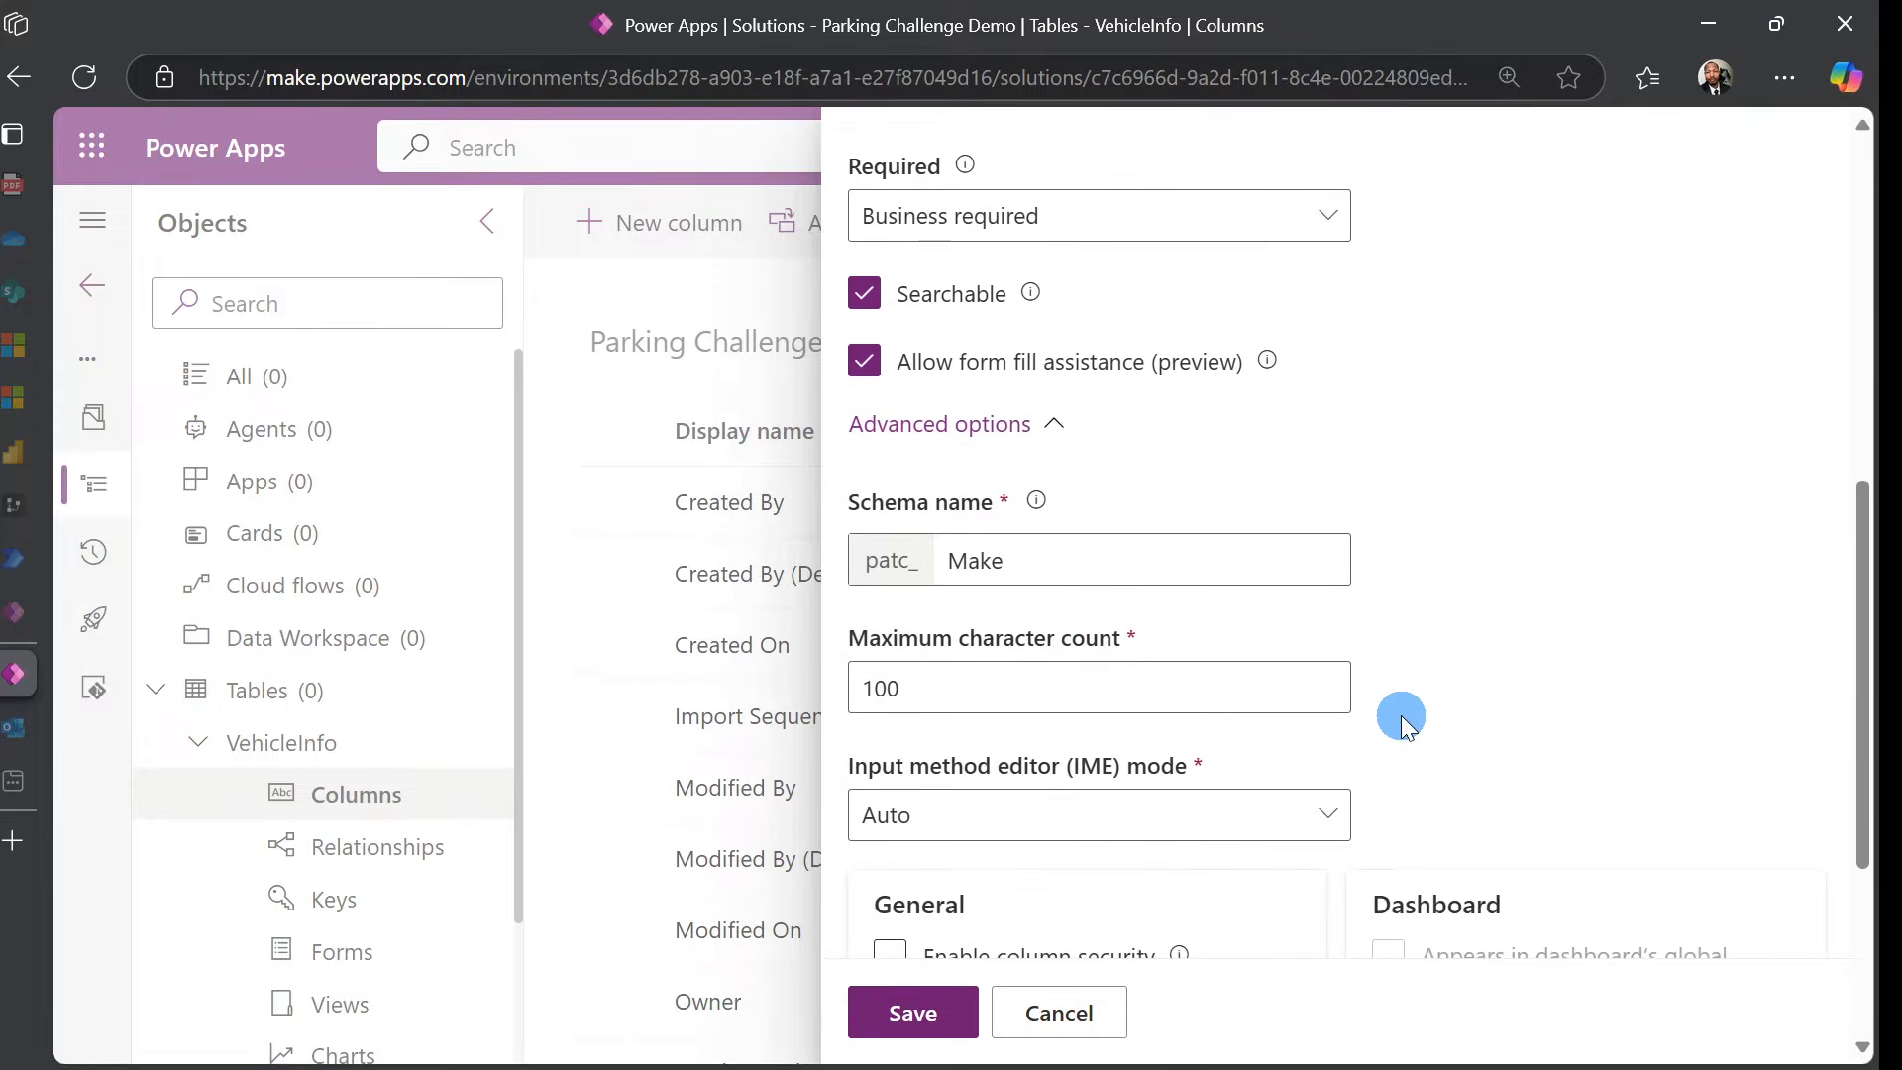
left_click(886, 689)
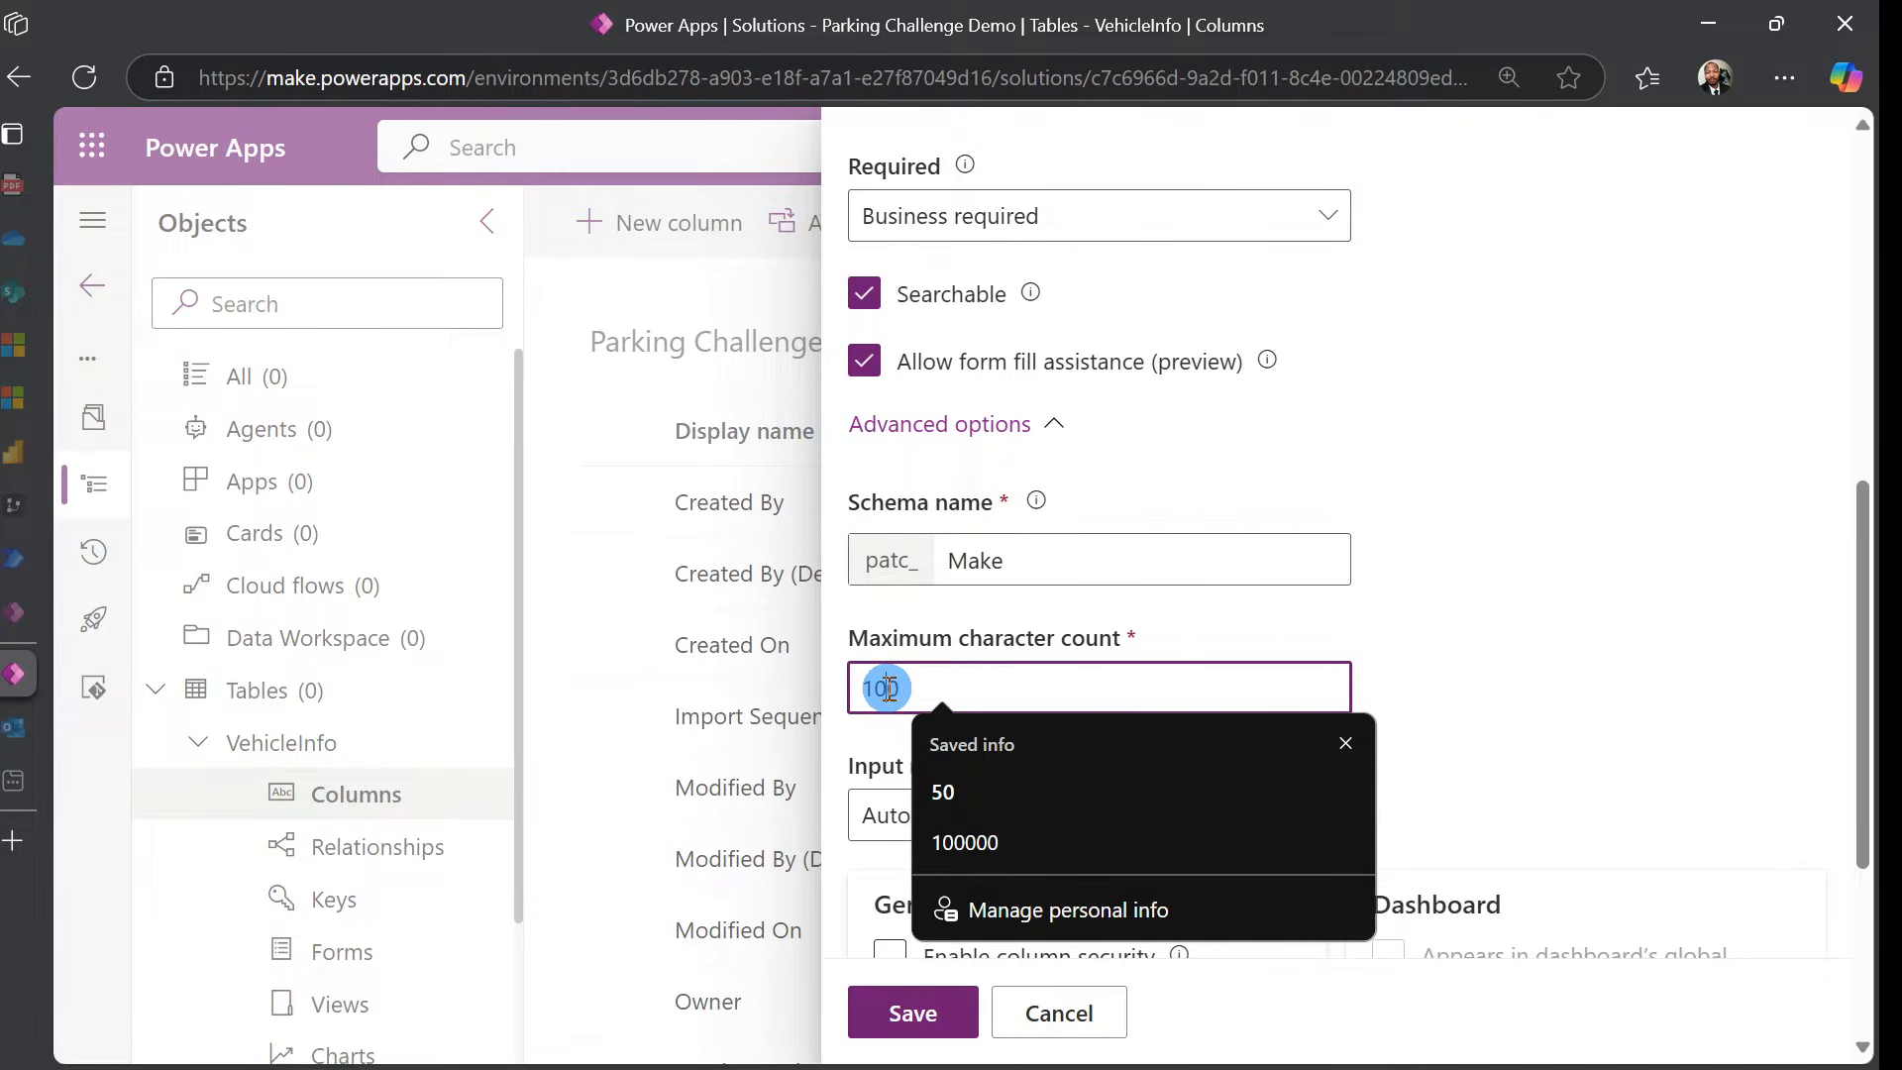
key("BackSpace")
key("BackSpace")
type("50")
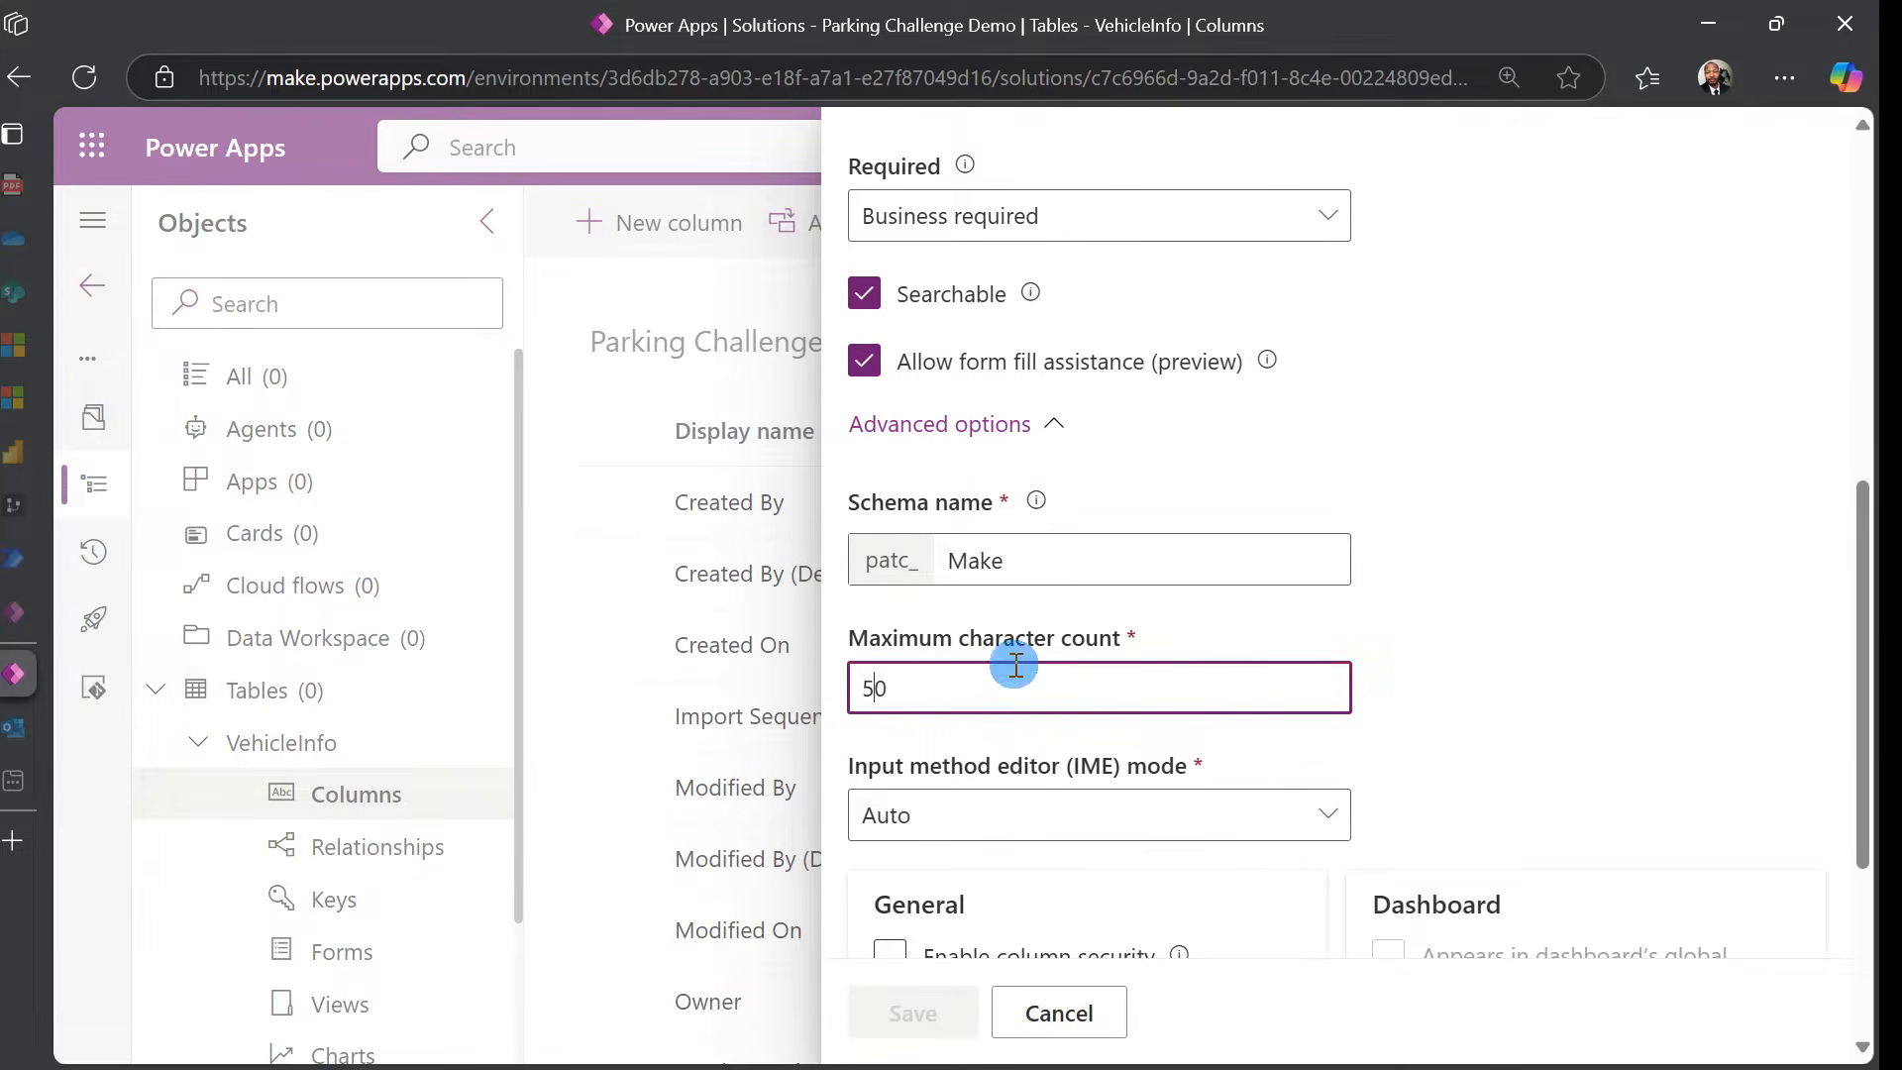
left_click(1511, 590)
scroll(1382, 612, "down", 3)
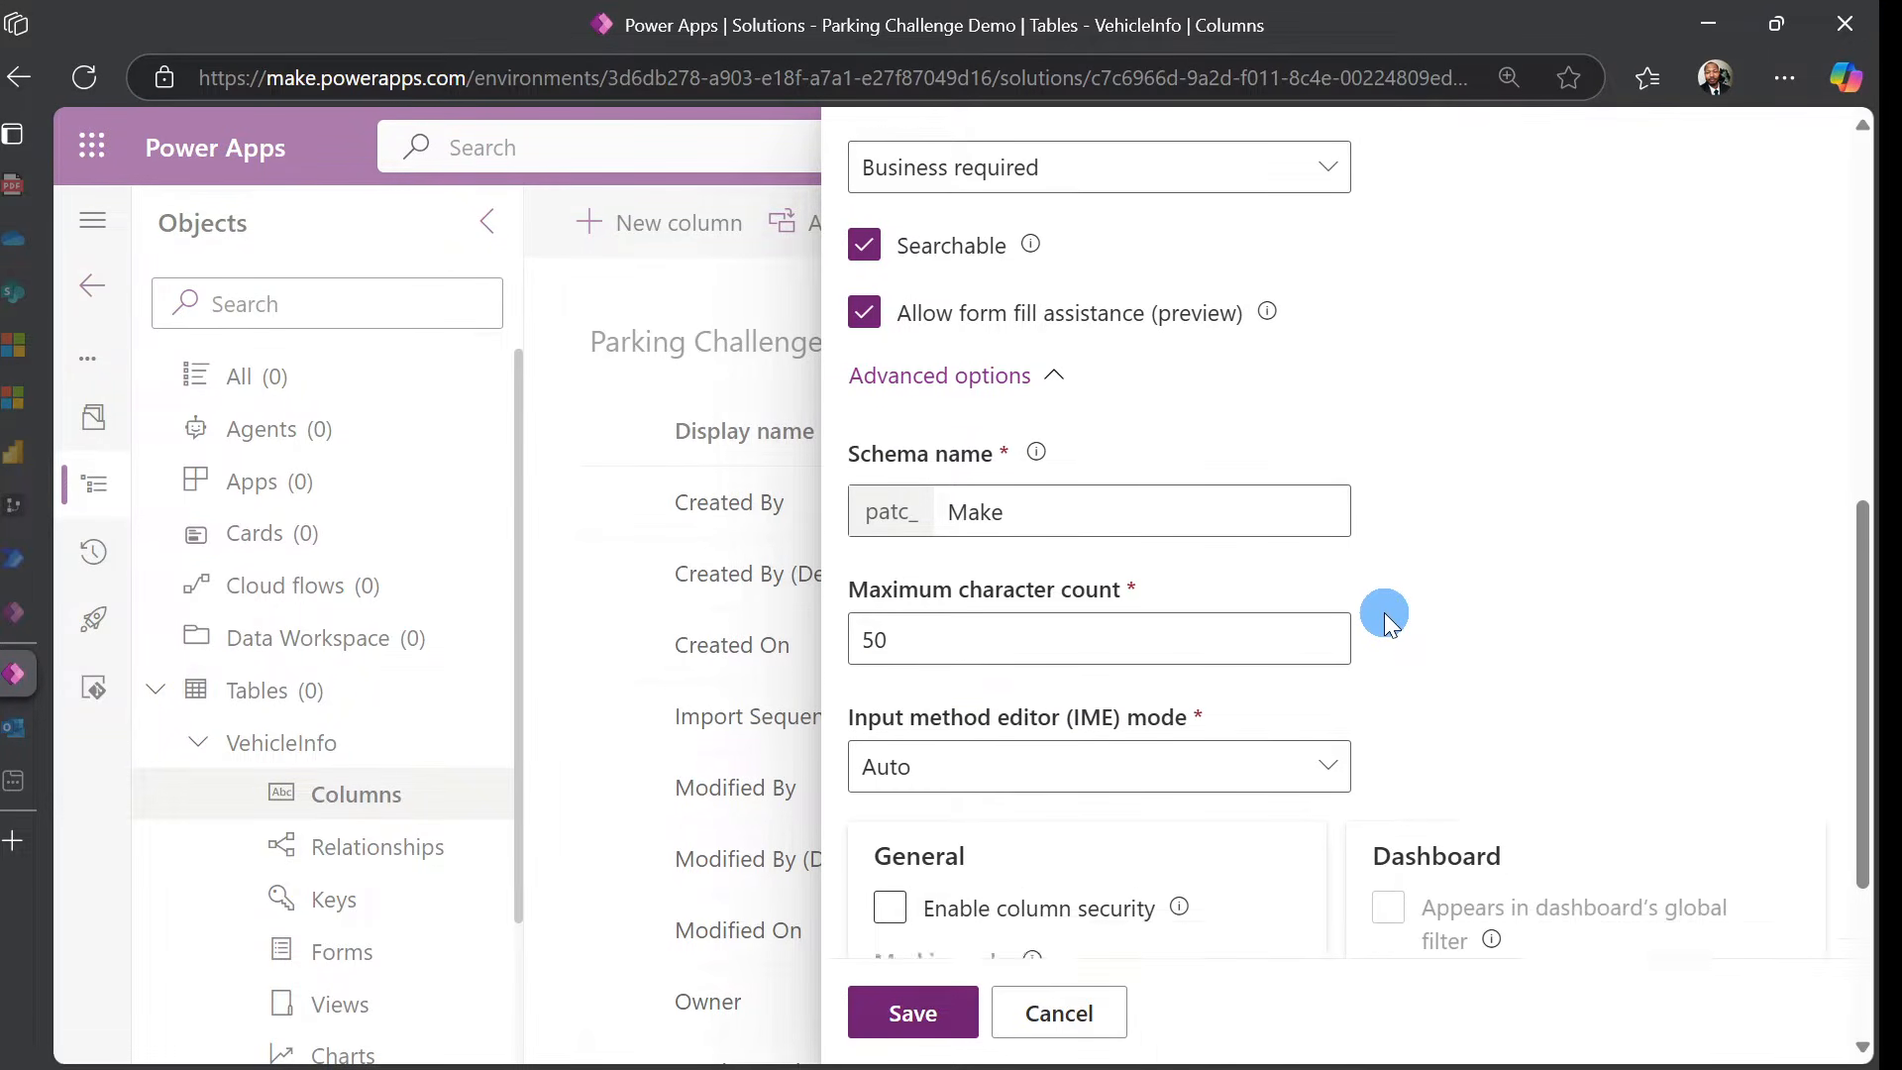
scroll(889, 1002, "down", 3)
left_click(894, 1006)
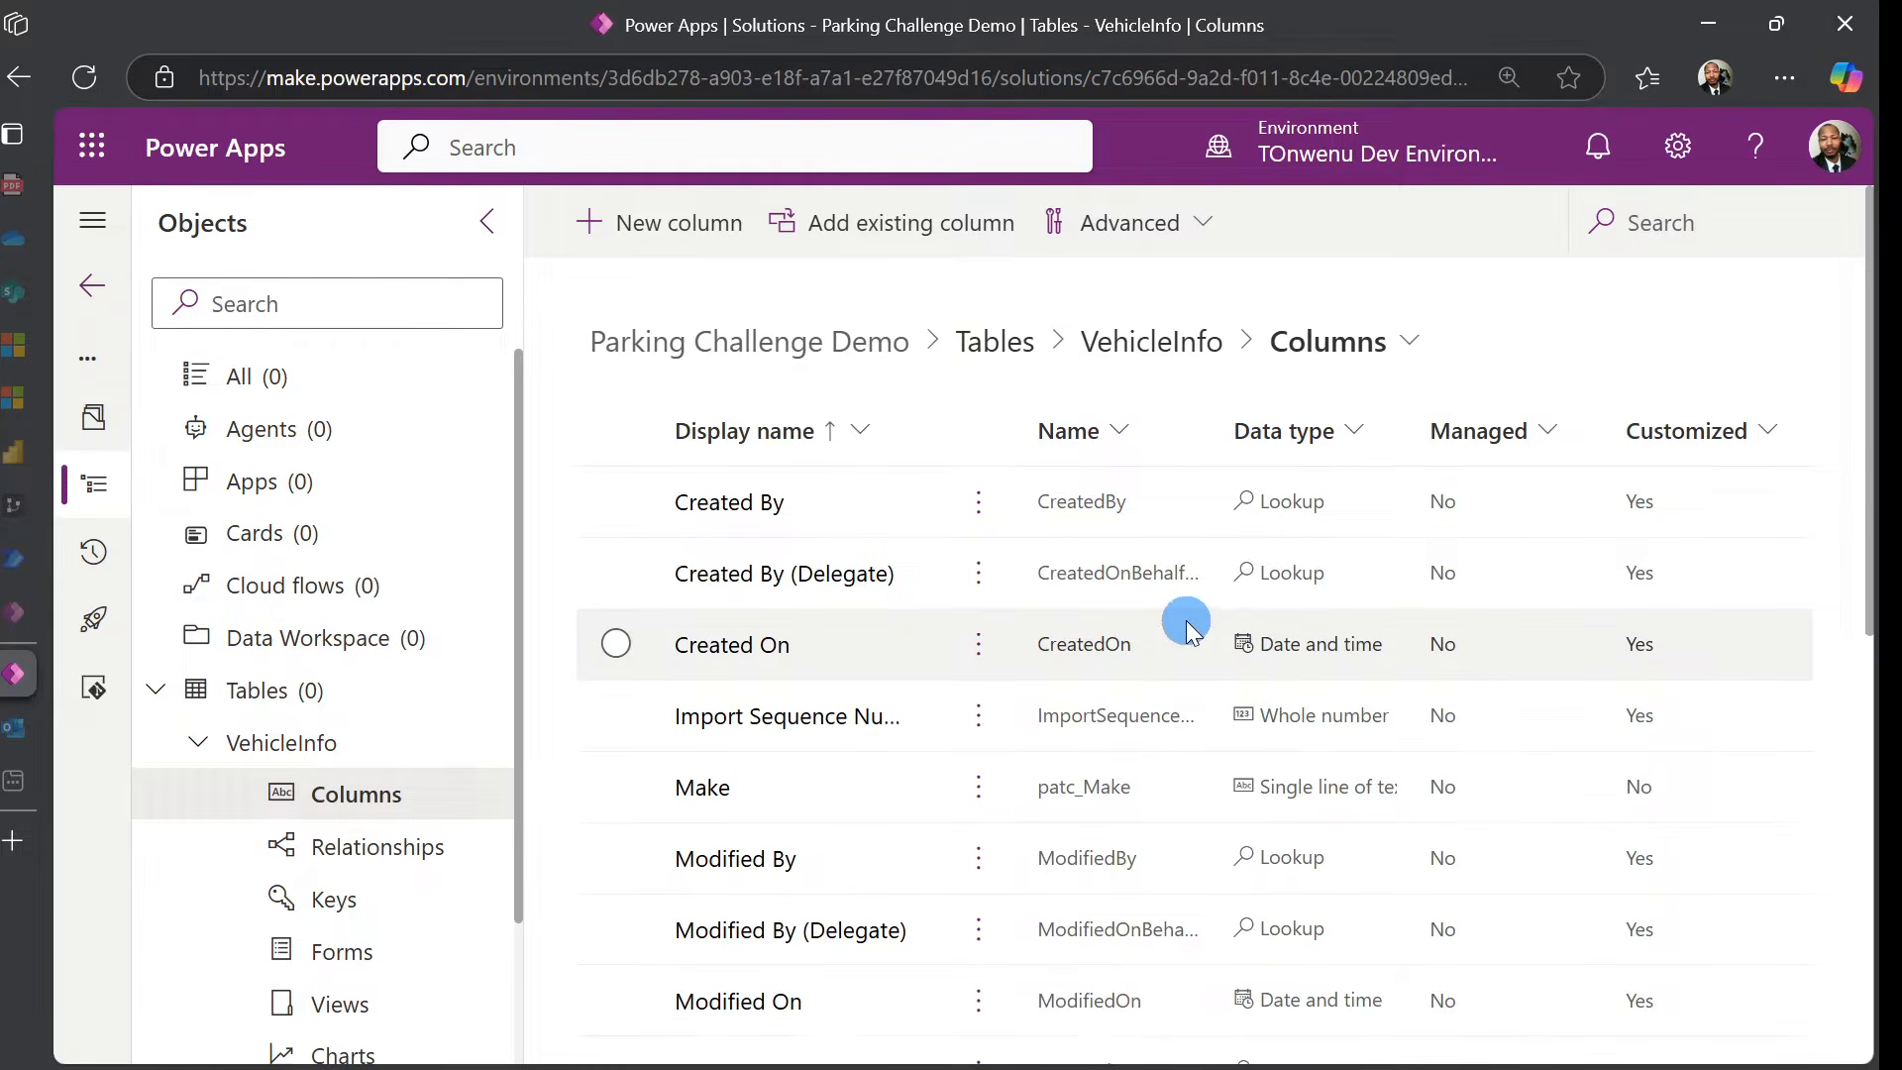
Add a business-required Model column described as 'The model of the vehicle'
left_click(713, 242)
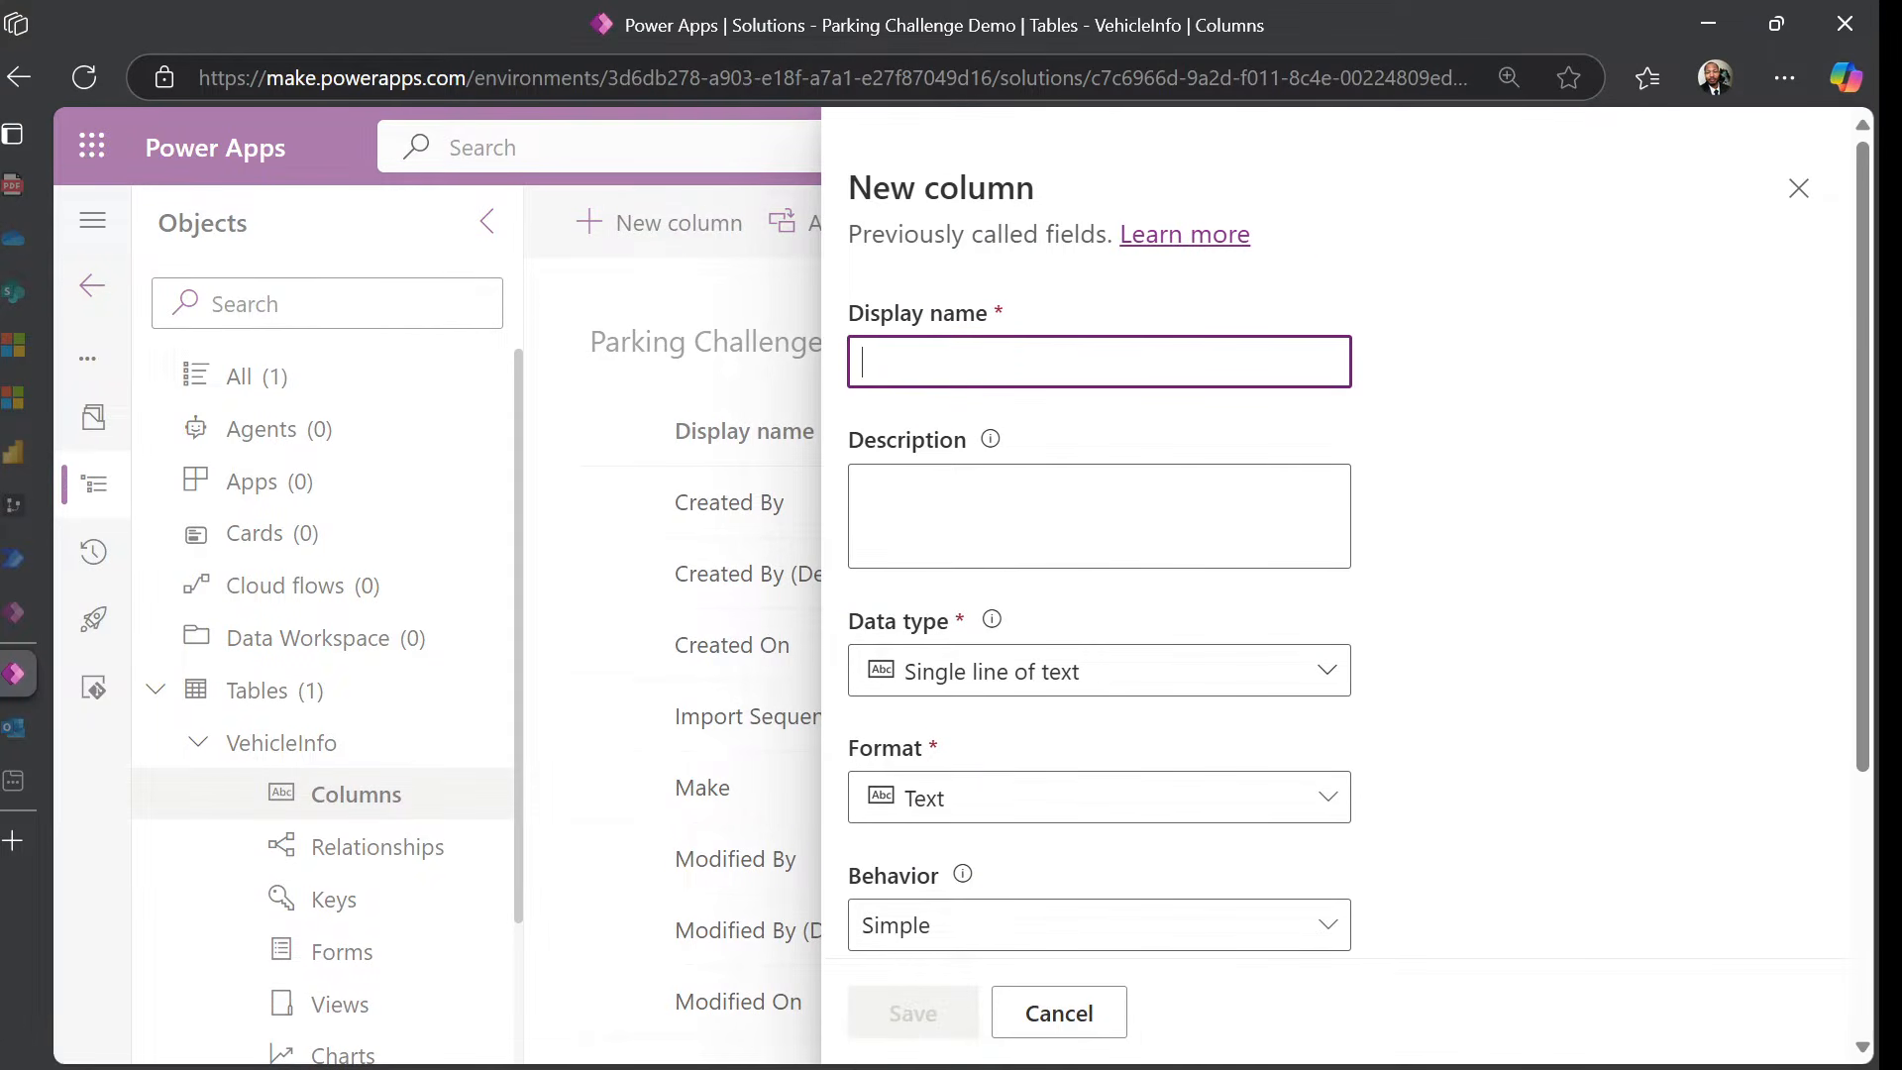
type("Model")
key("Tab")
type("The model of the vehicle")
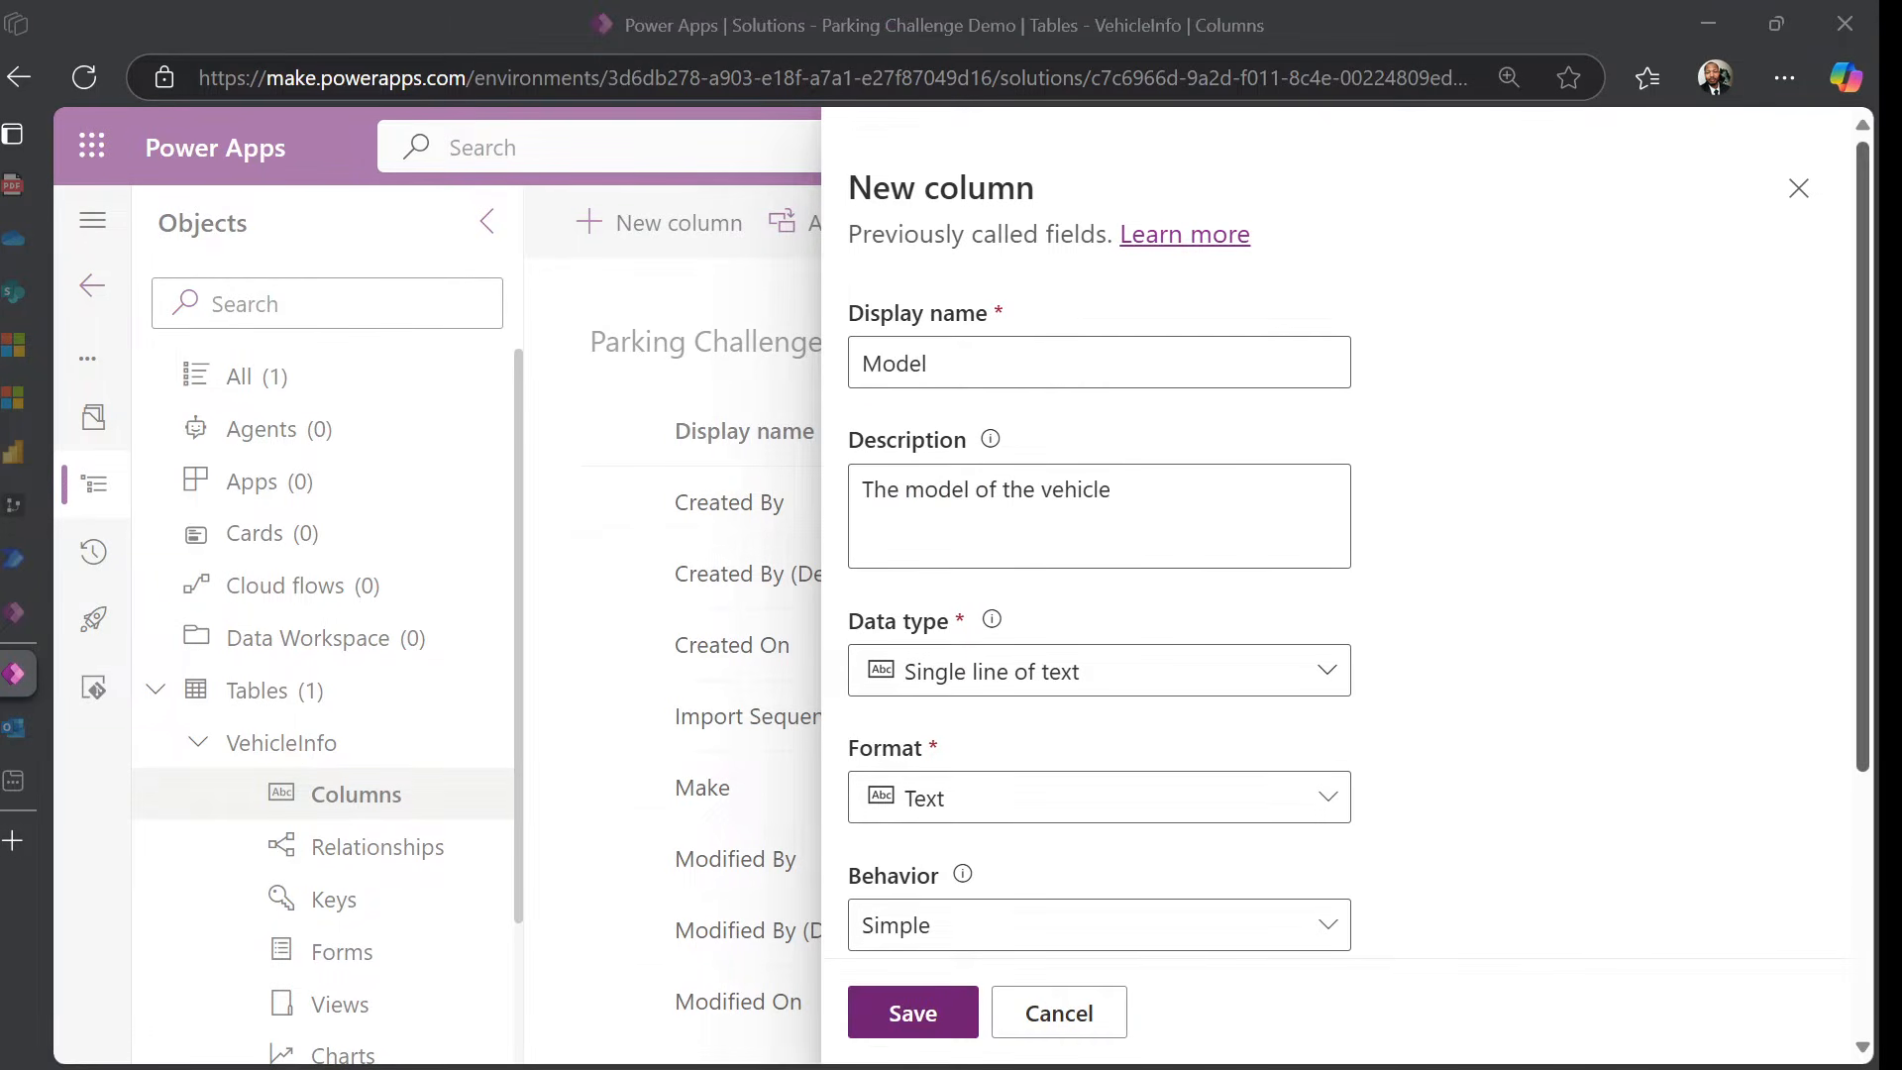
left_click(1606, 503)
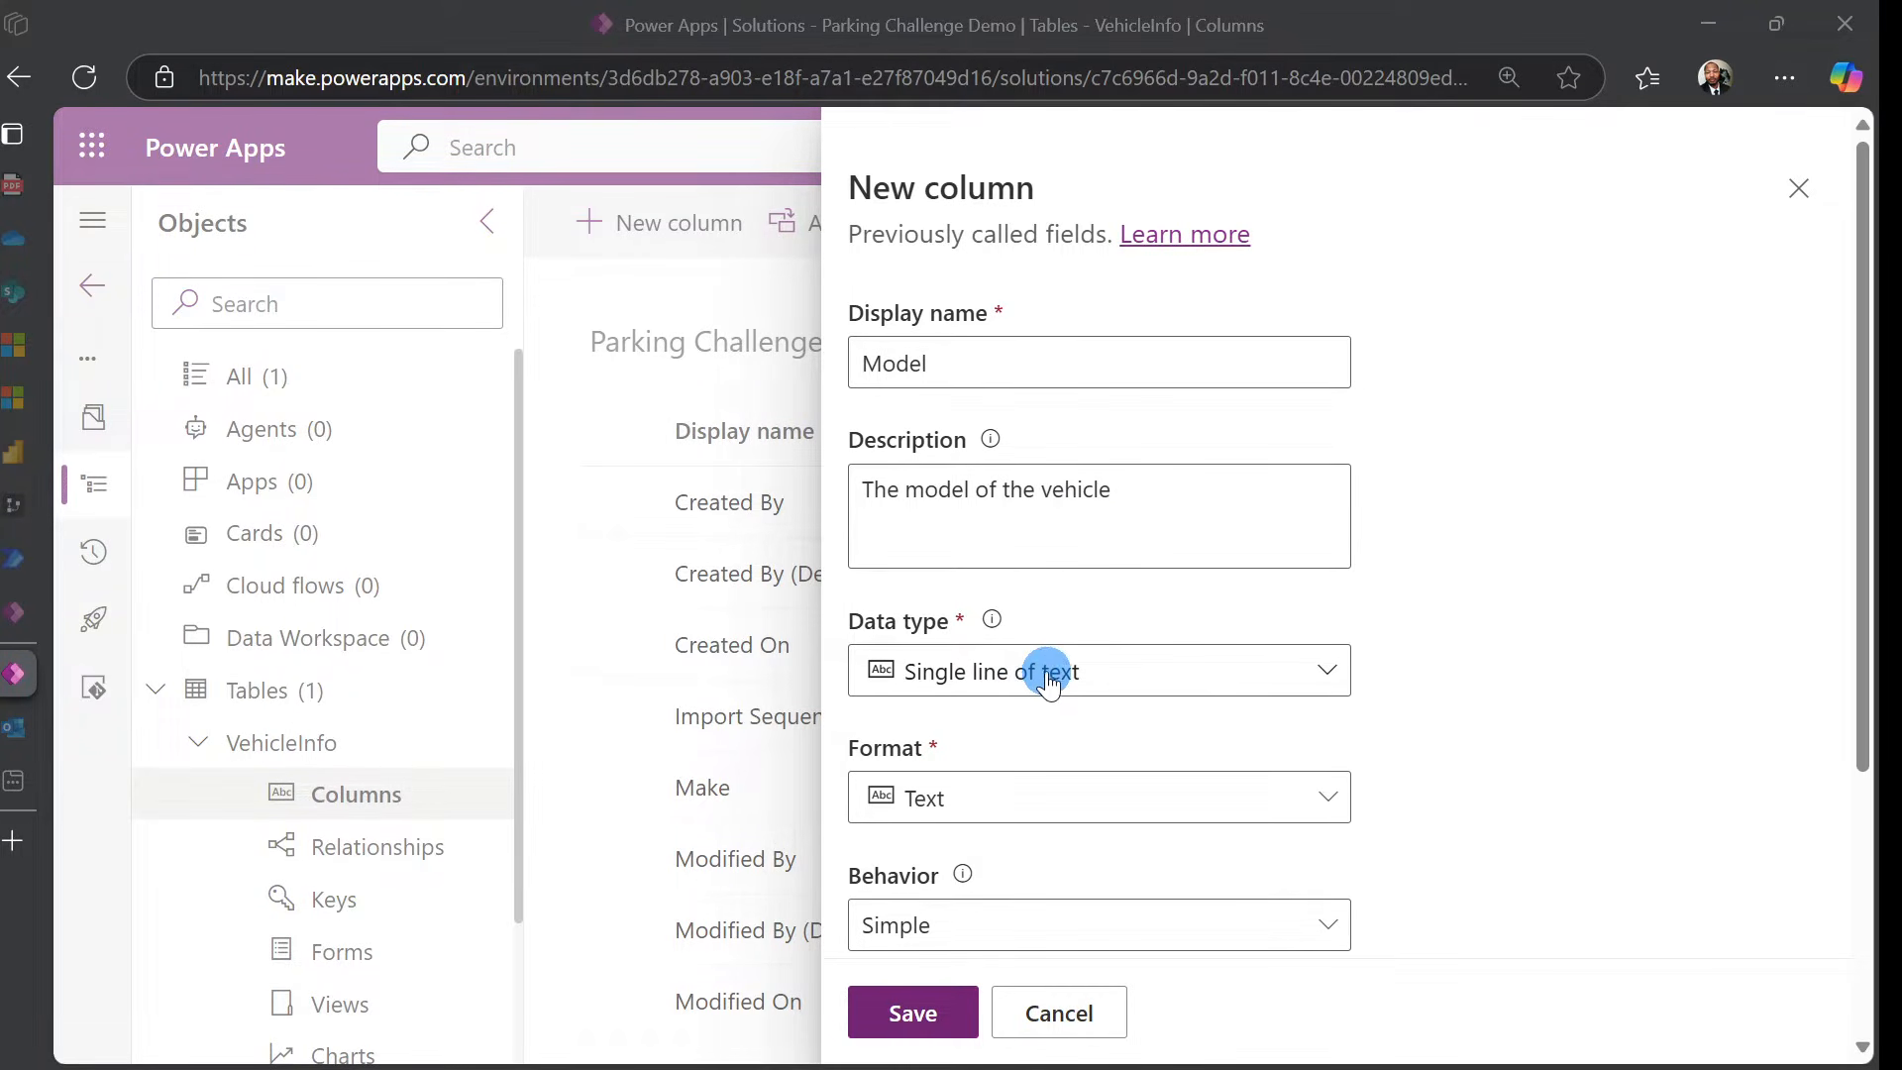
scroll(1030, 693, "down", 3)
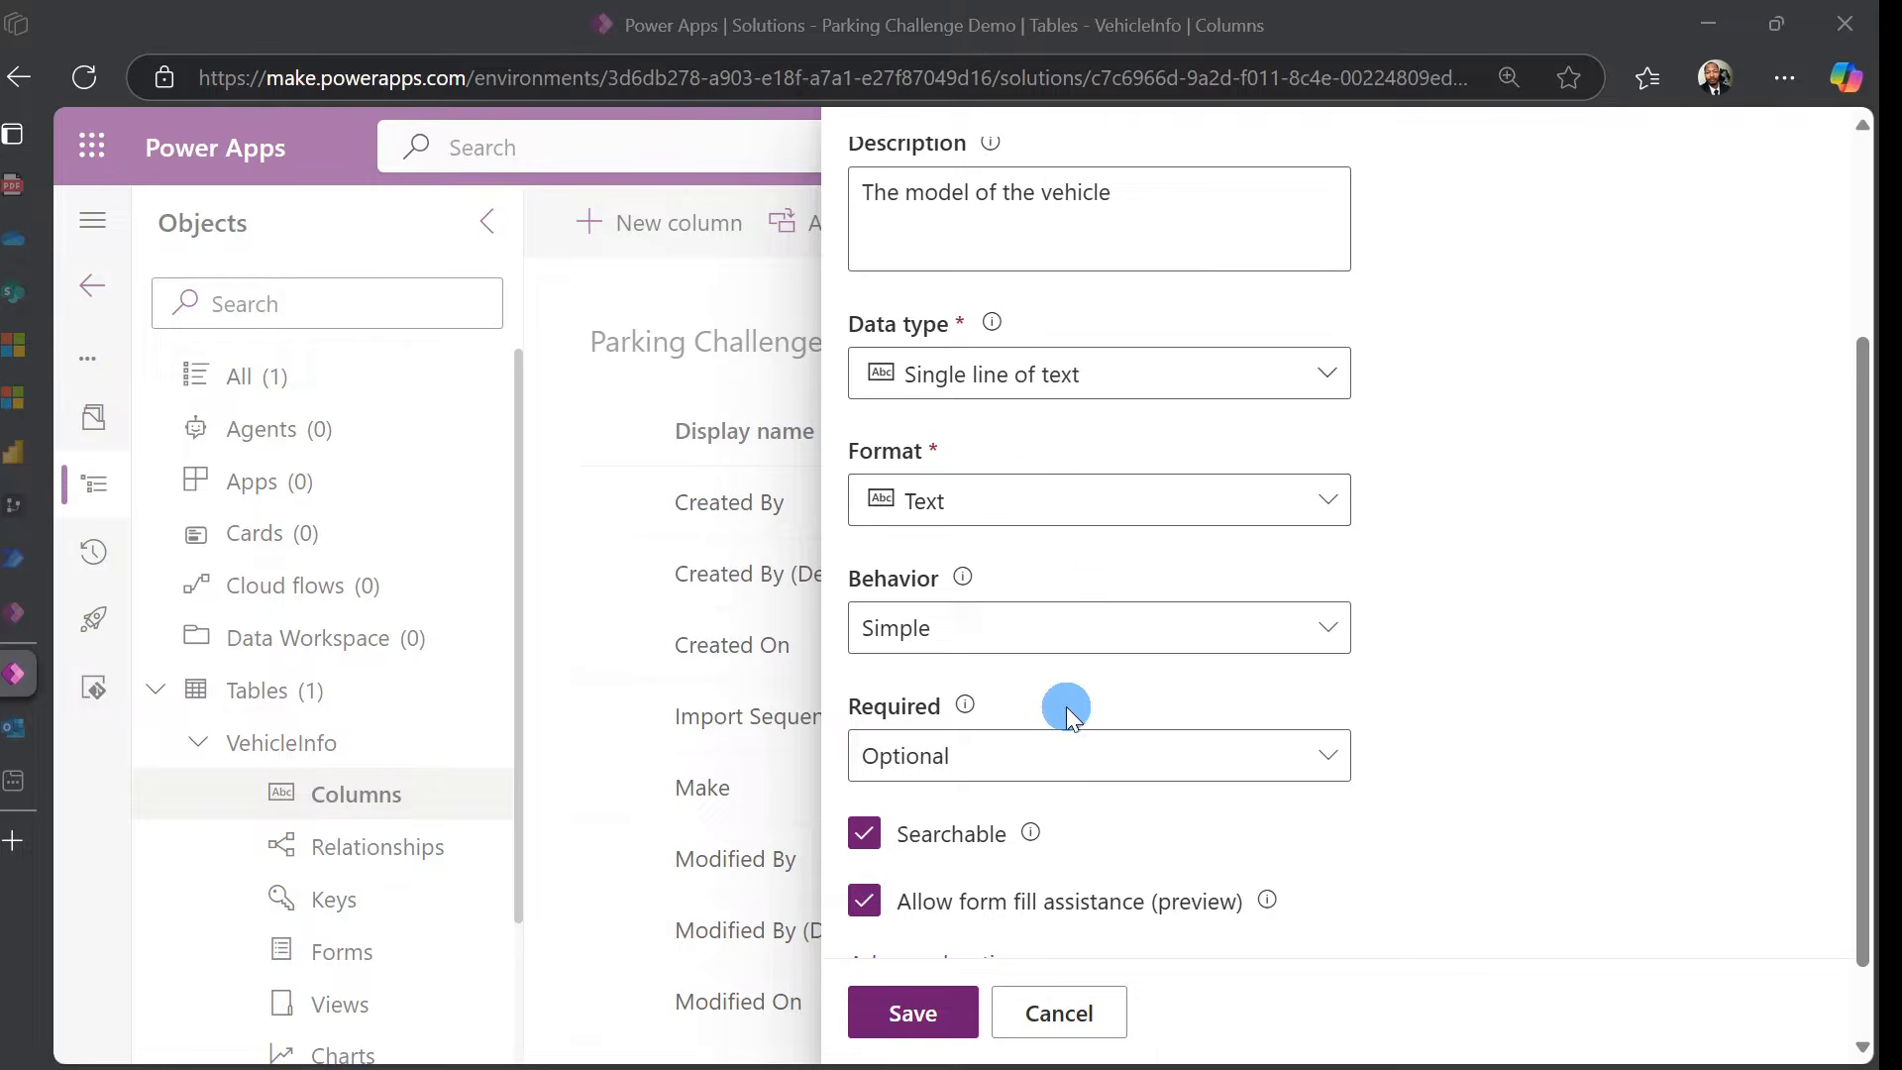
left_click(1308, 756)
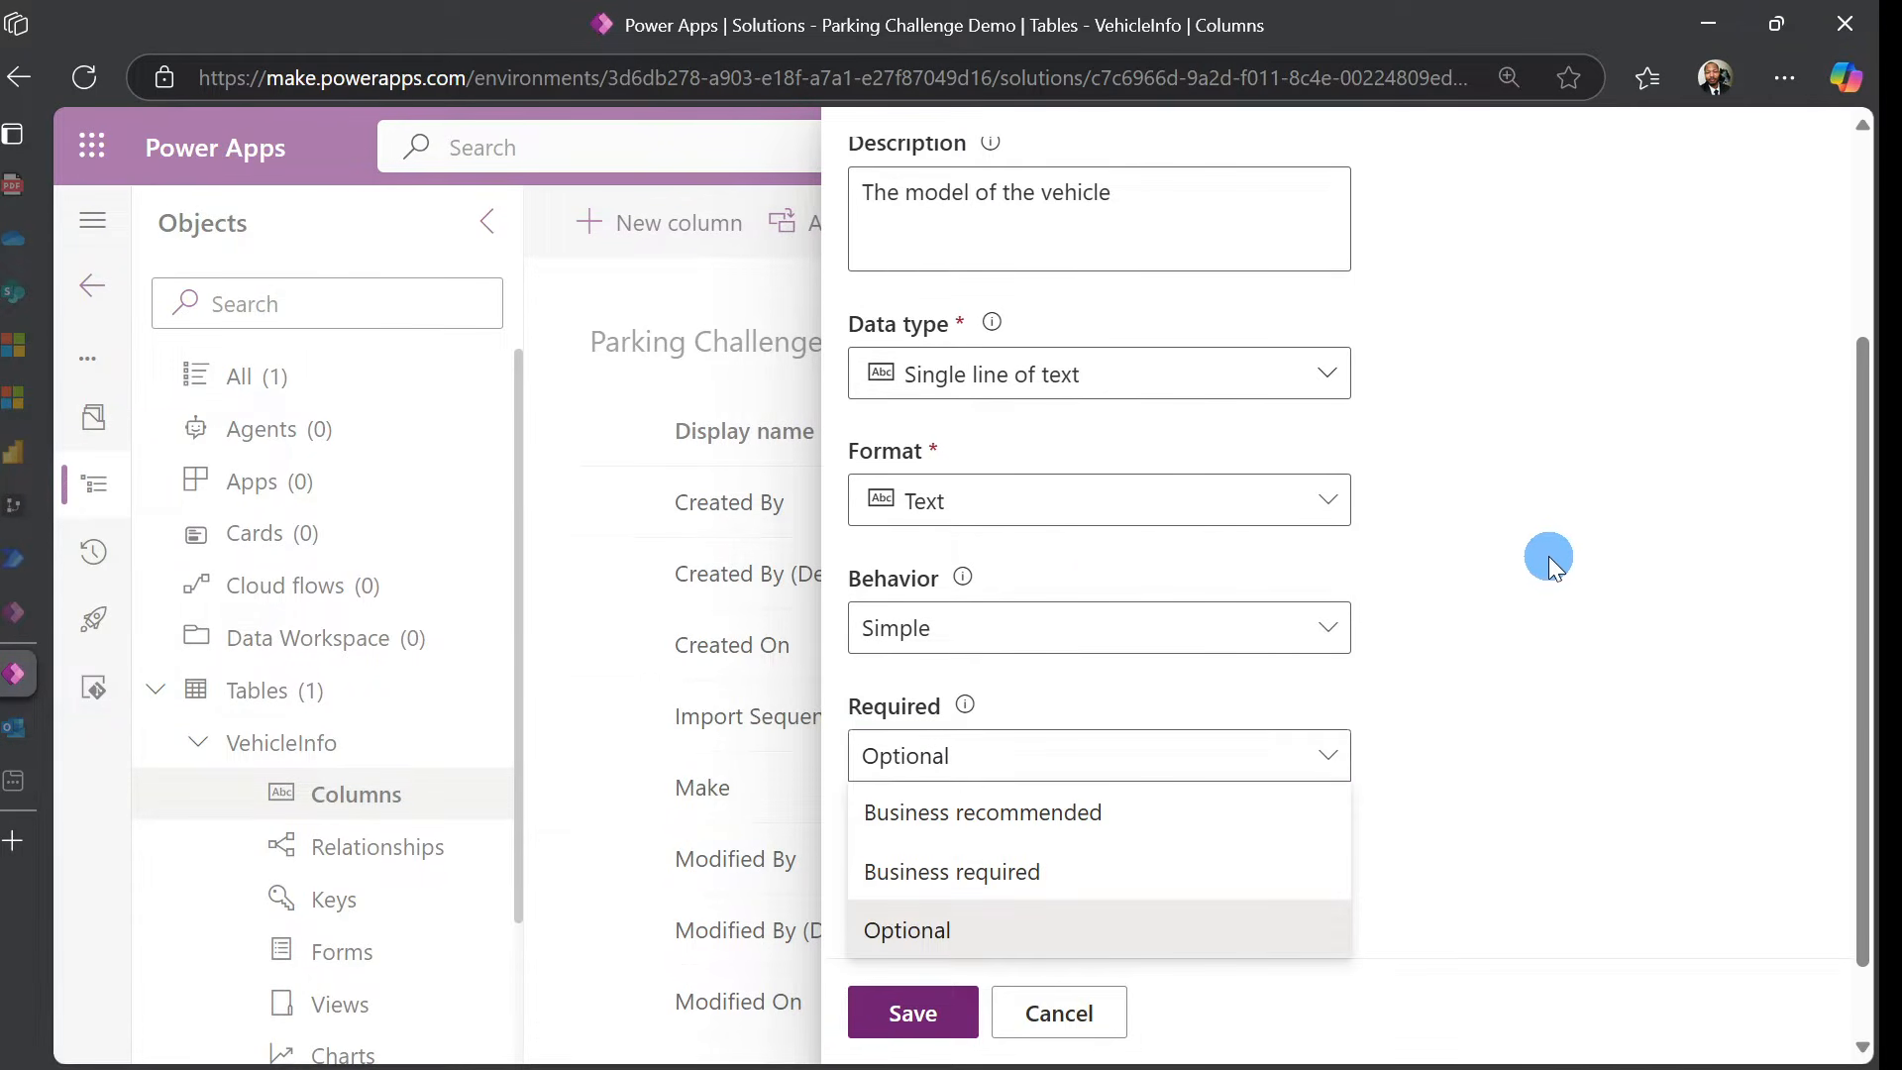
left_click(1178, 871)
left_click(1556, 734)
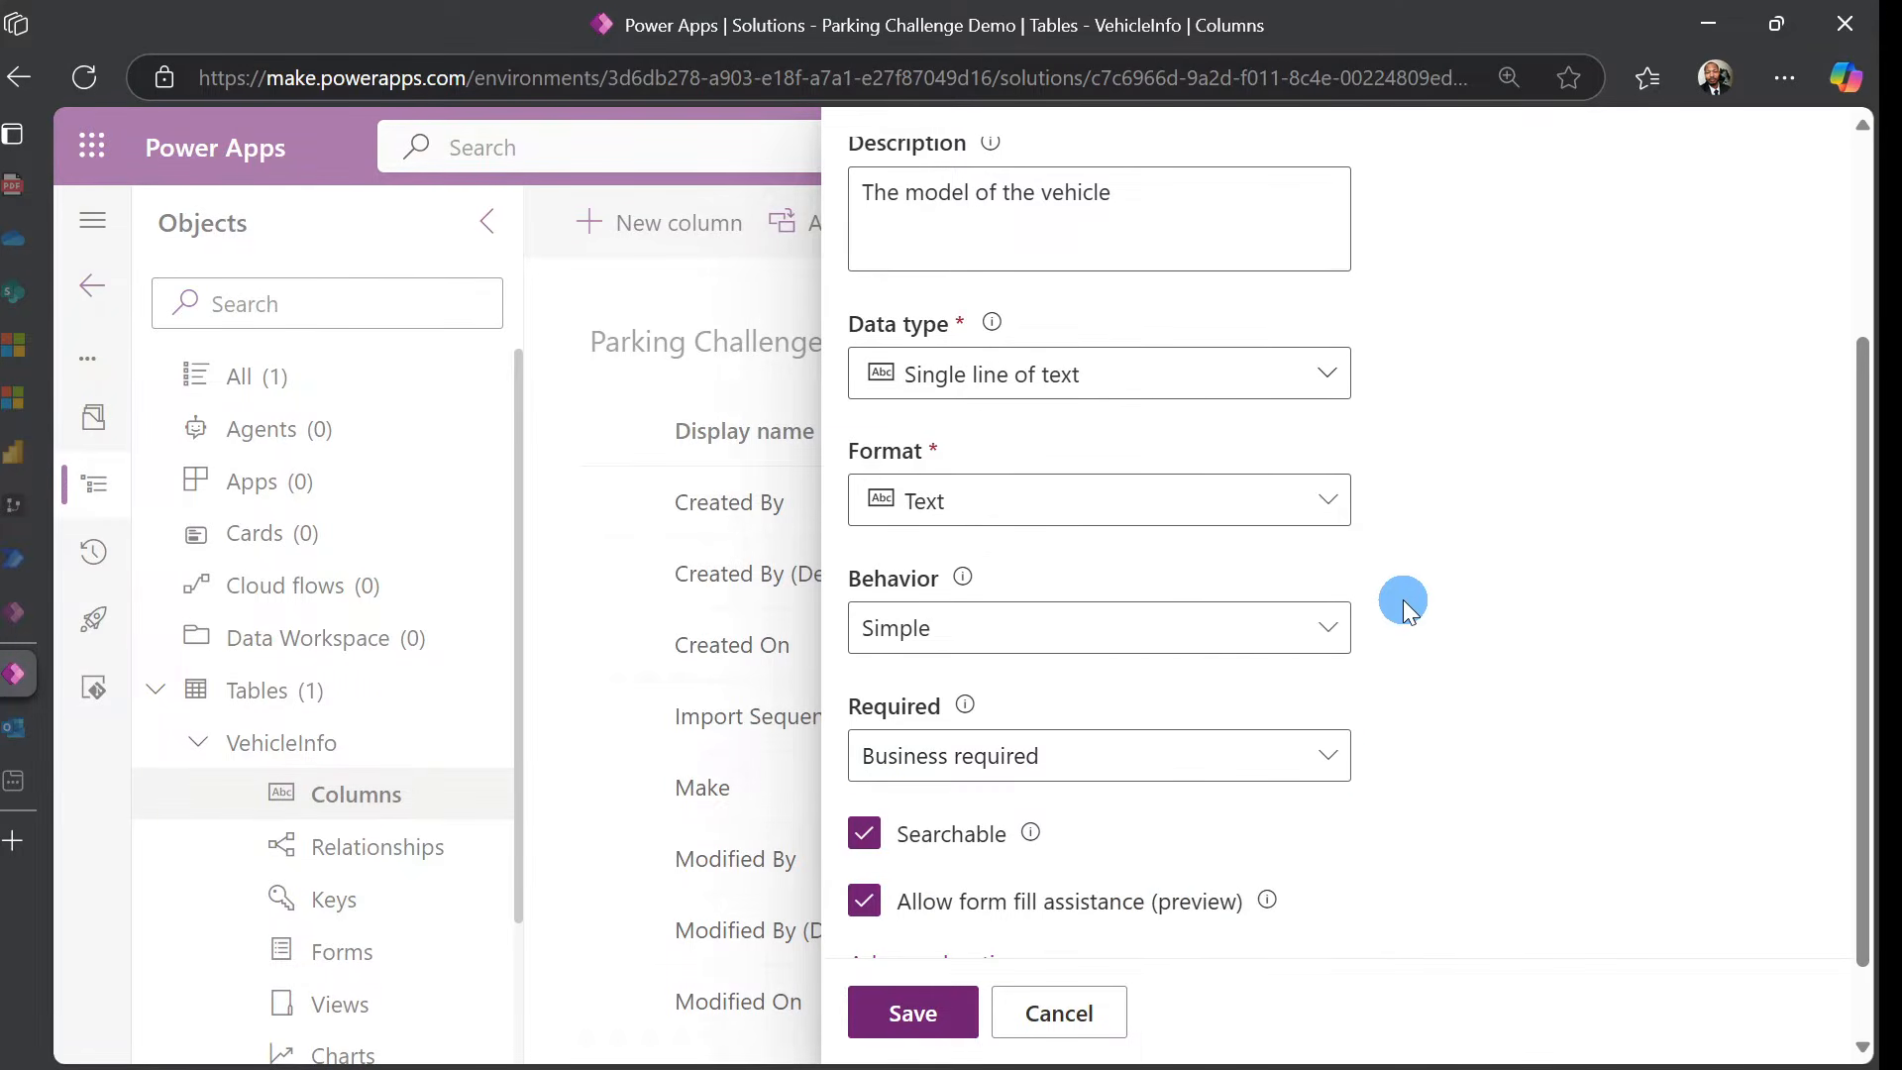
Set Model's maximum character count to 50 and save the column
scroll(1367, 614, "down", 1)
left_click(1001, 884)
scroll(1454, 685, "down", 7)
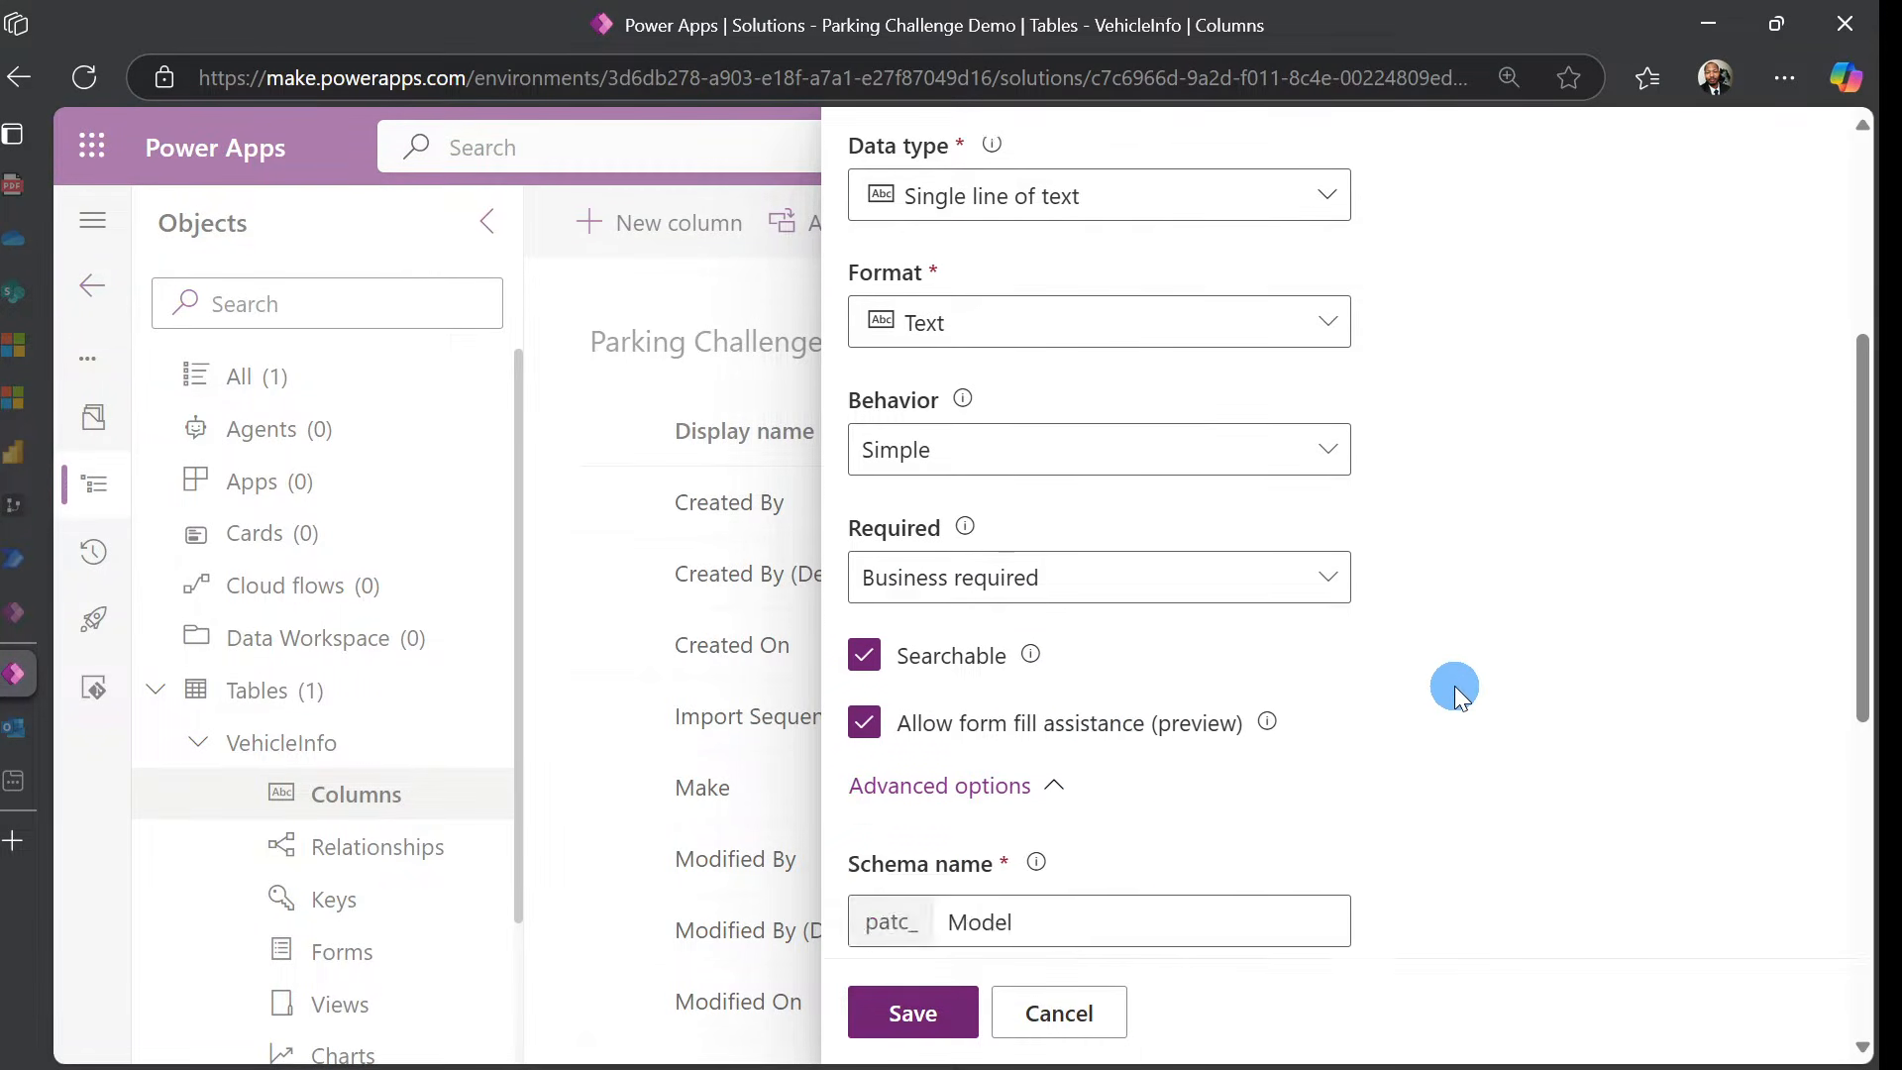
left_click(1373, 678)
left_click(948, 413)
left_click(885, 391)
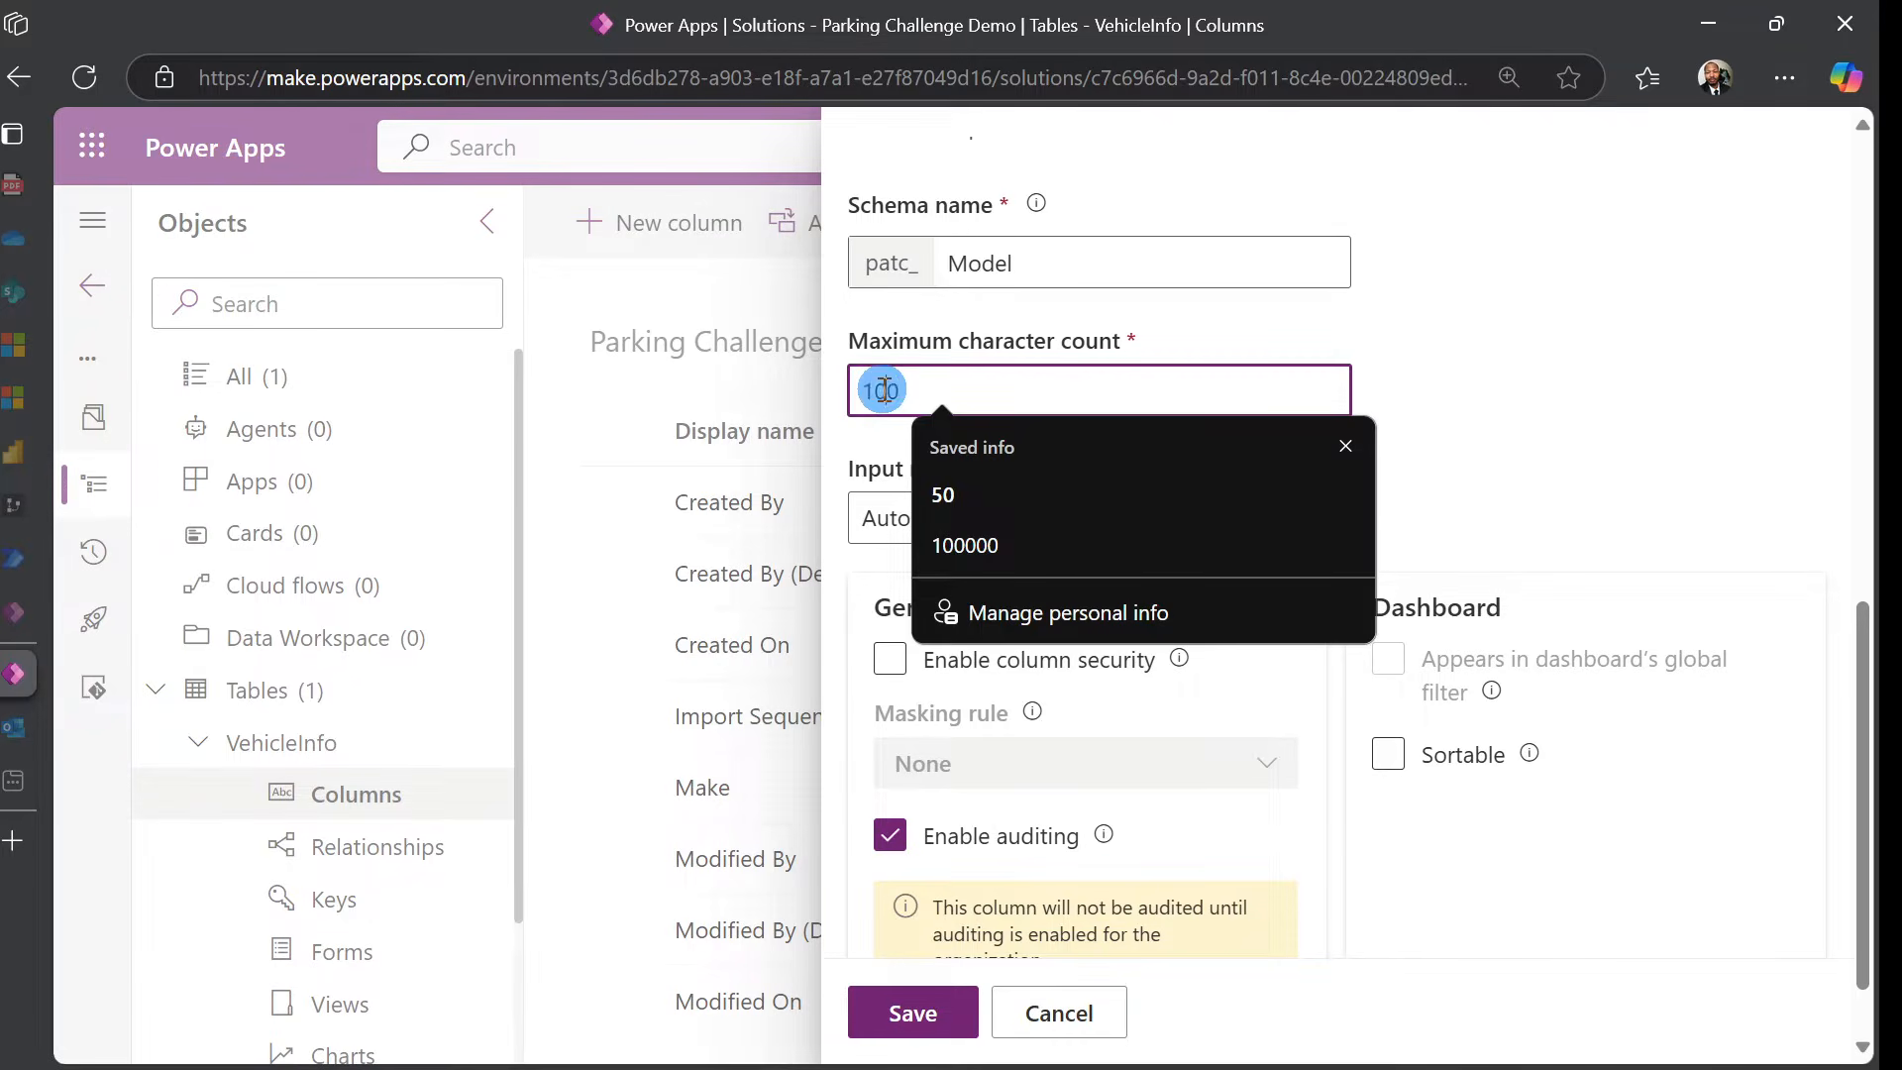
left_click(931, 481)
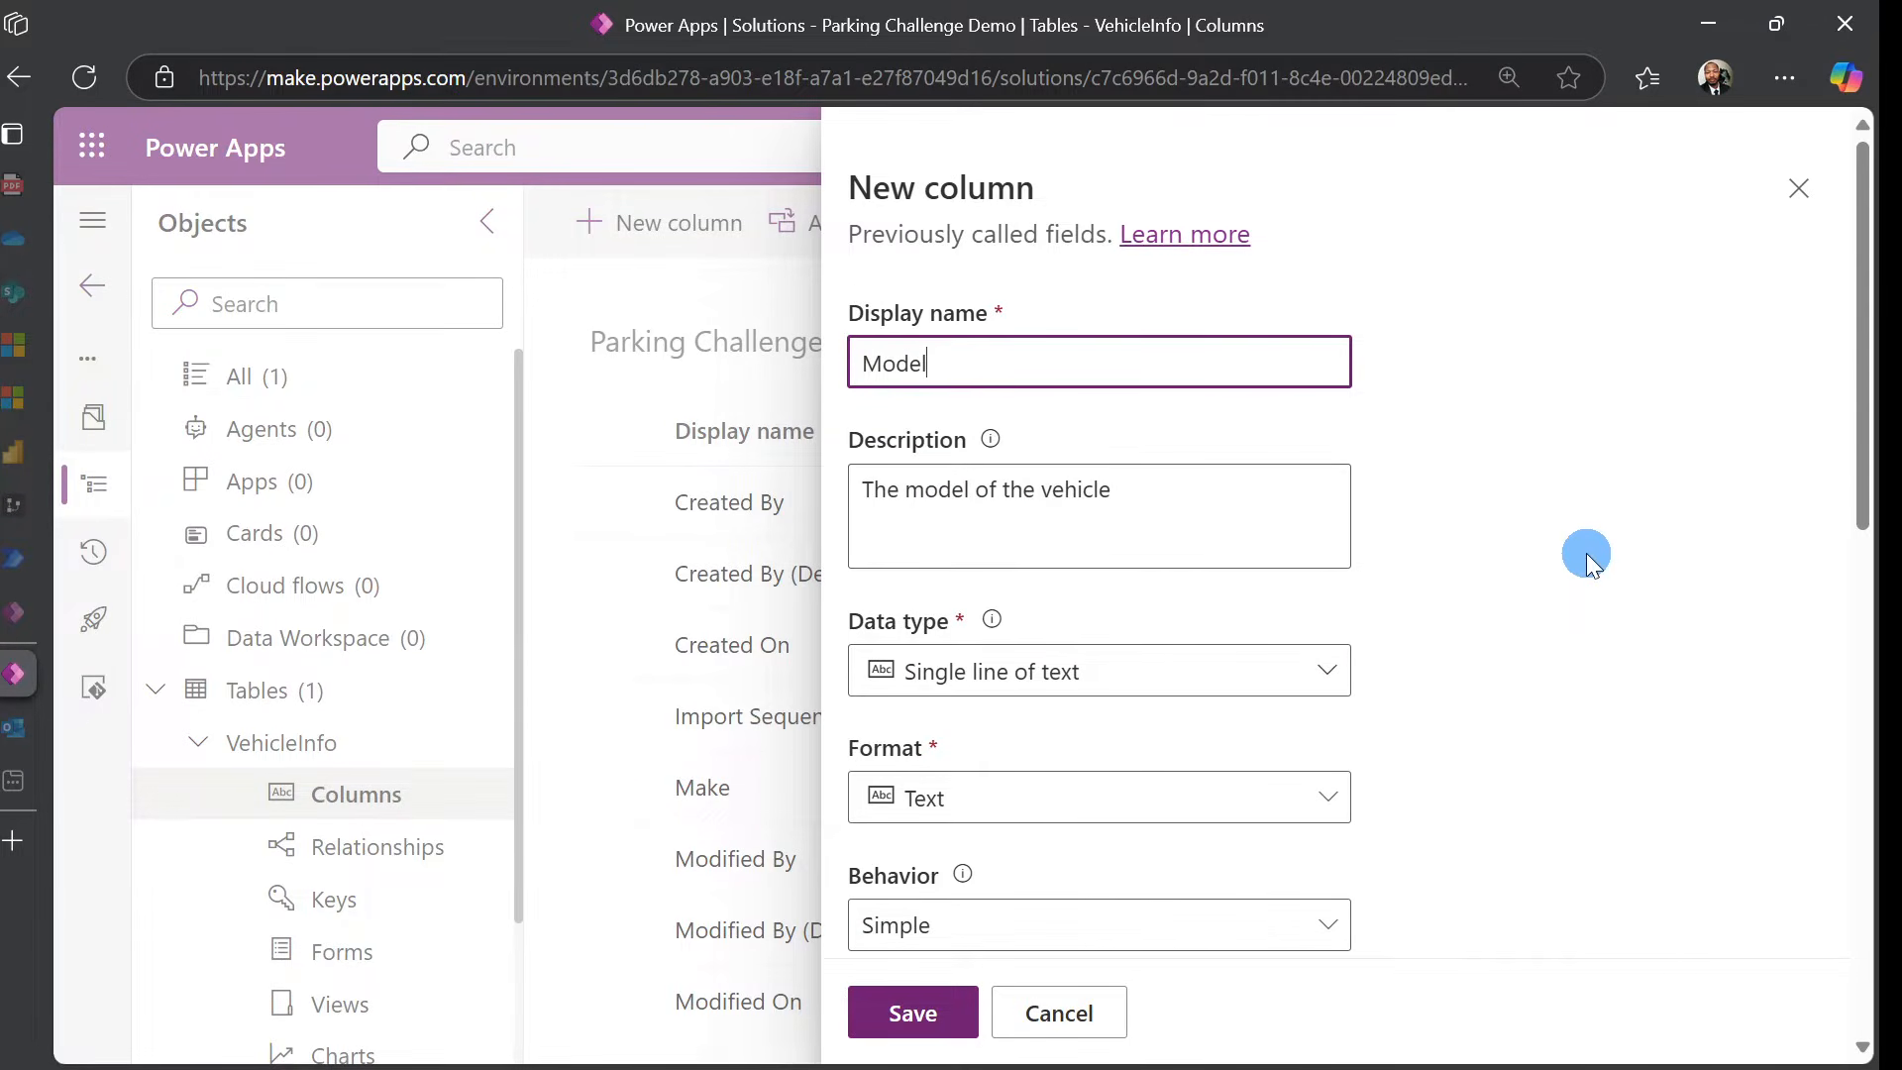
scroll(1584, 561, "down", 9)
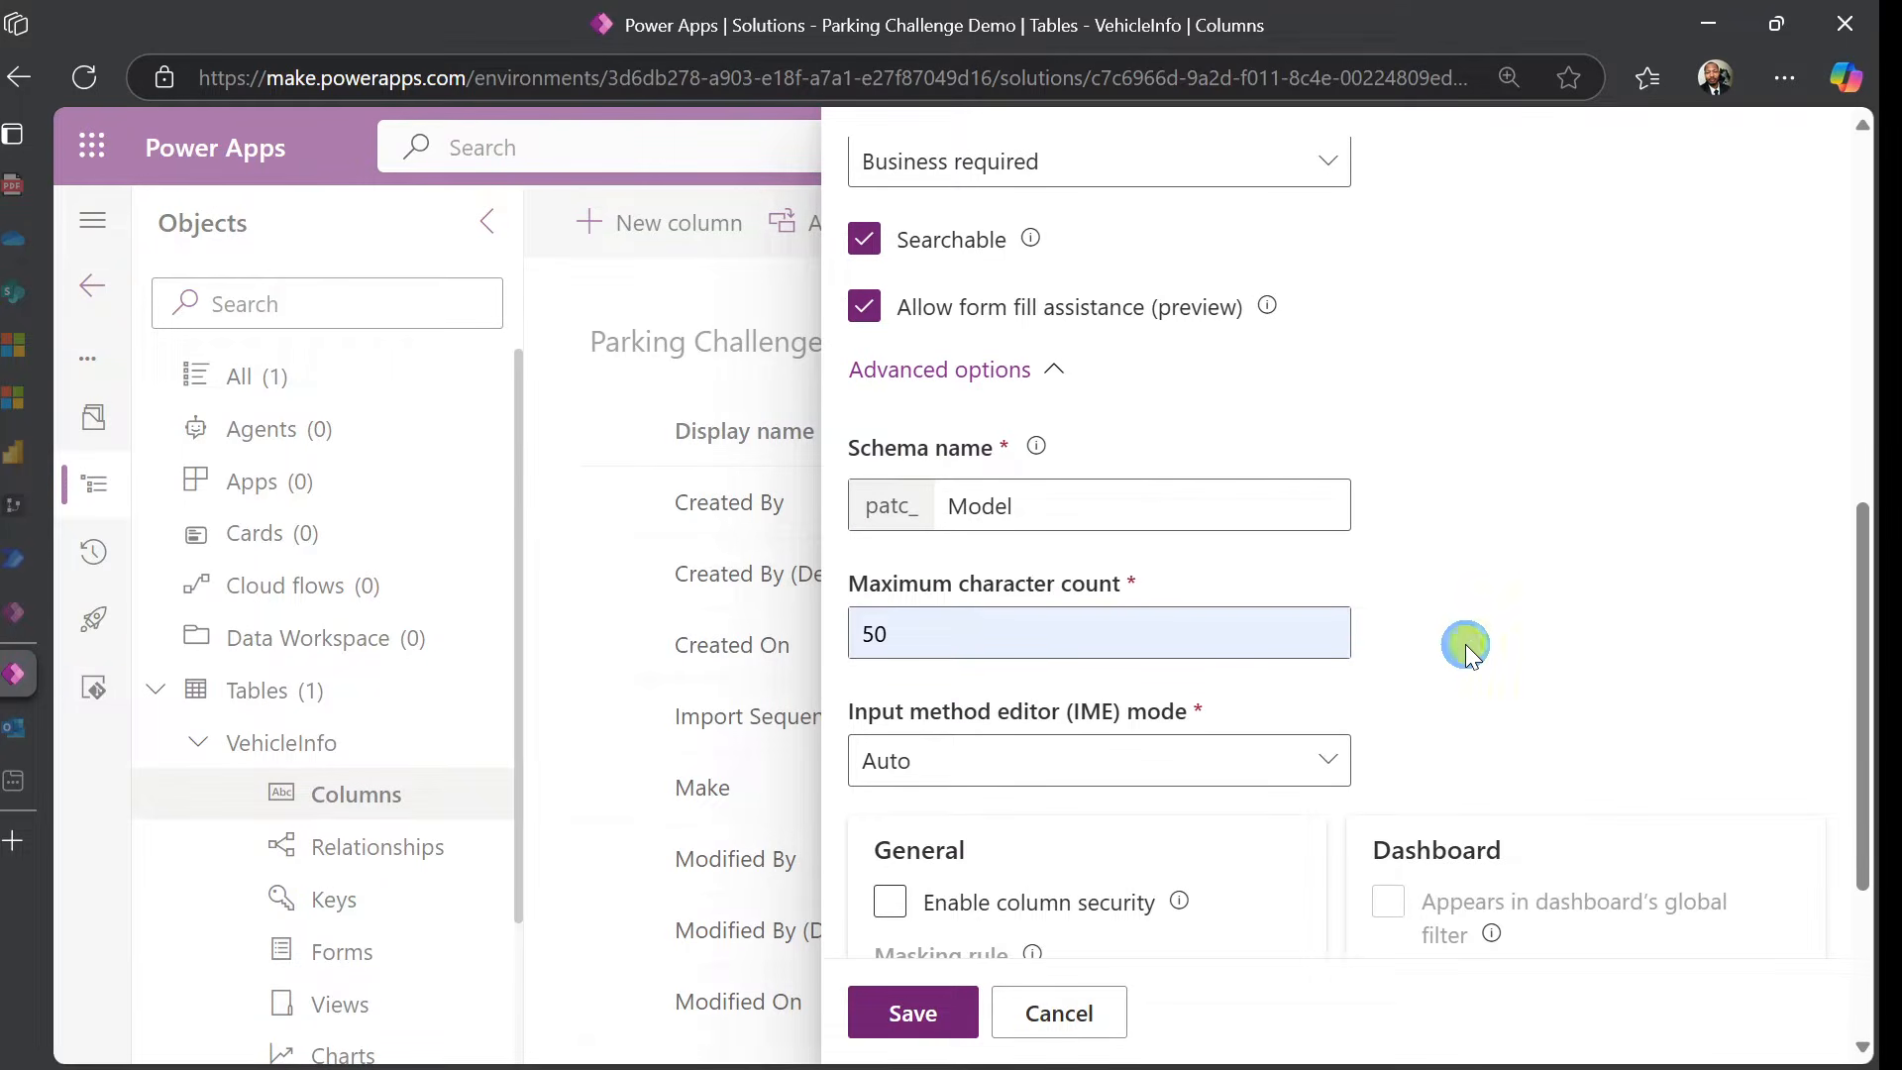
scroll(1272, 713, "down", 3)
left_click(919, 1015)
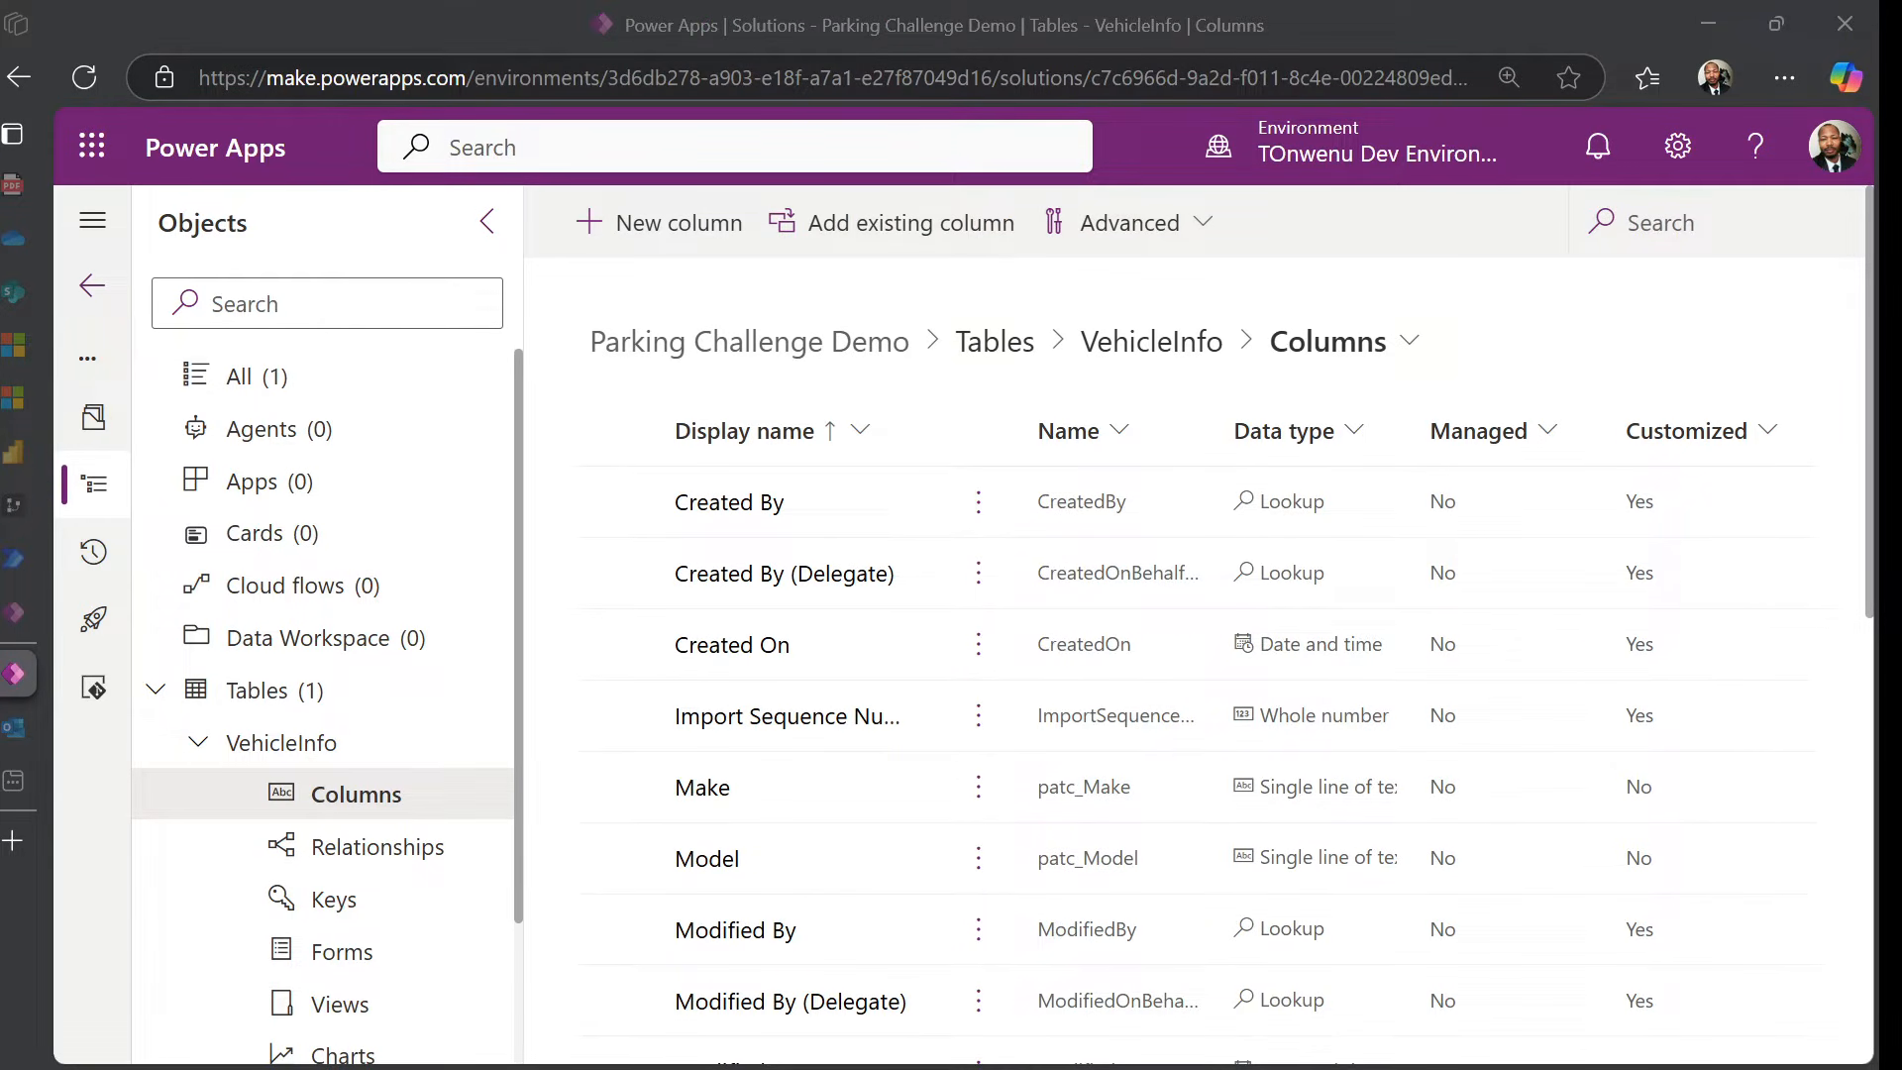
Add a VehicleImage column described as a picture of the vehicle
left_click(638, 230)
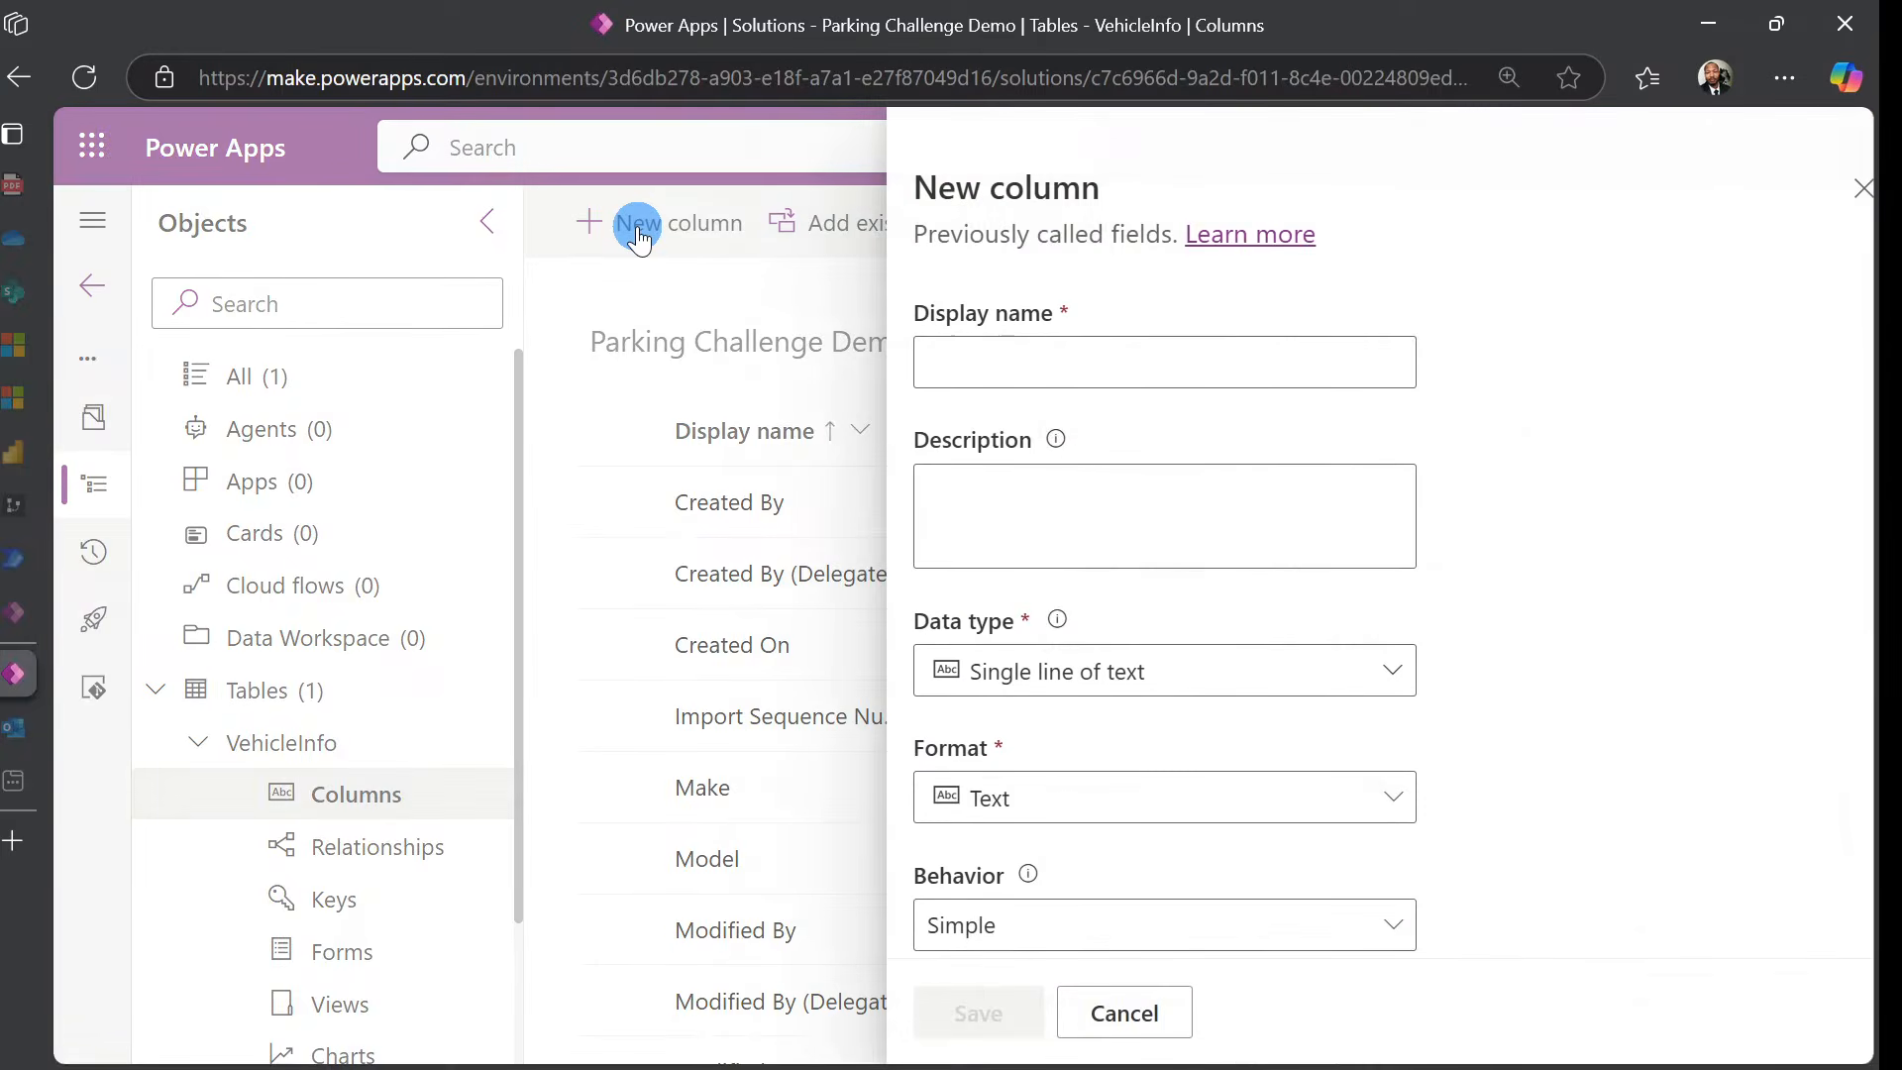
left_click(925, 361)
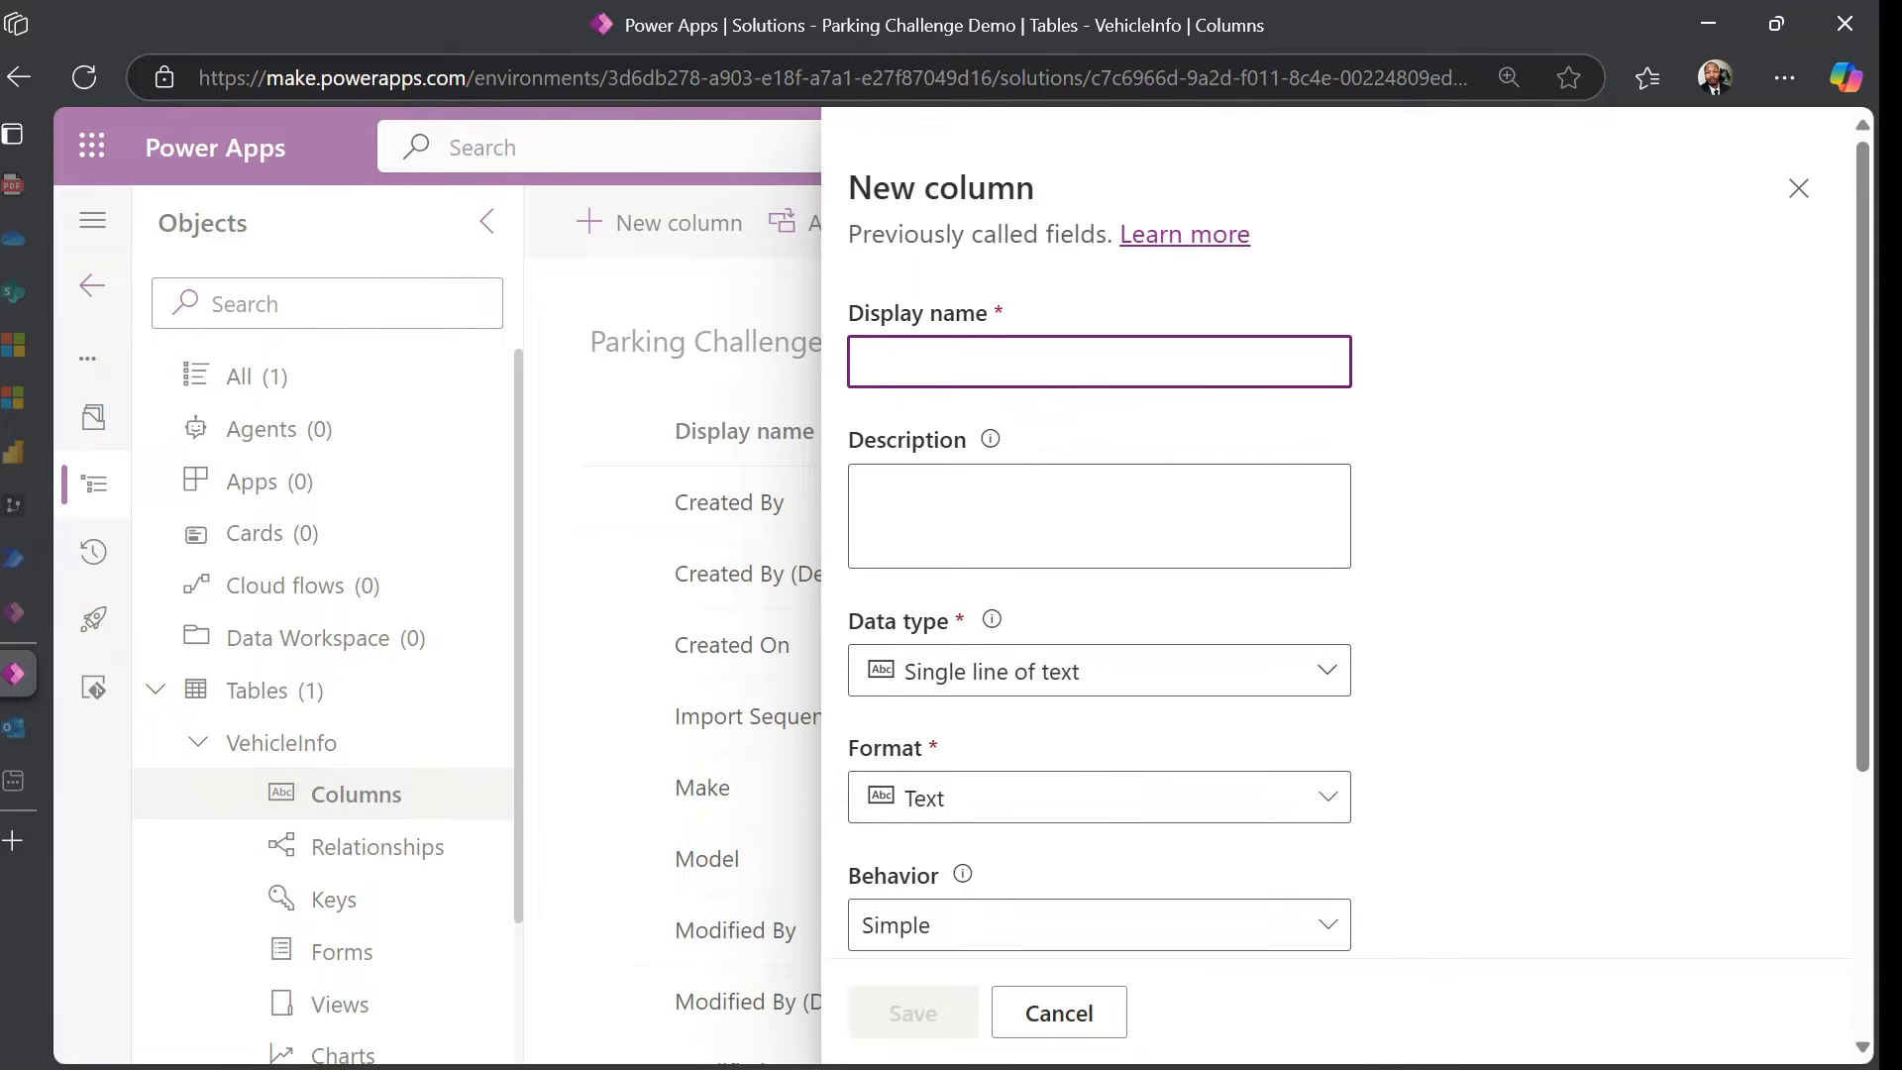
type("VehicleImage")
key("Tab")
type("A picture of the vehicle.  Used primarily to ensure that we understand what it looks like where people appear to have not registered their parking.")
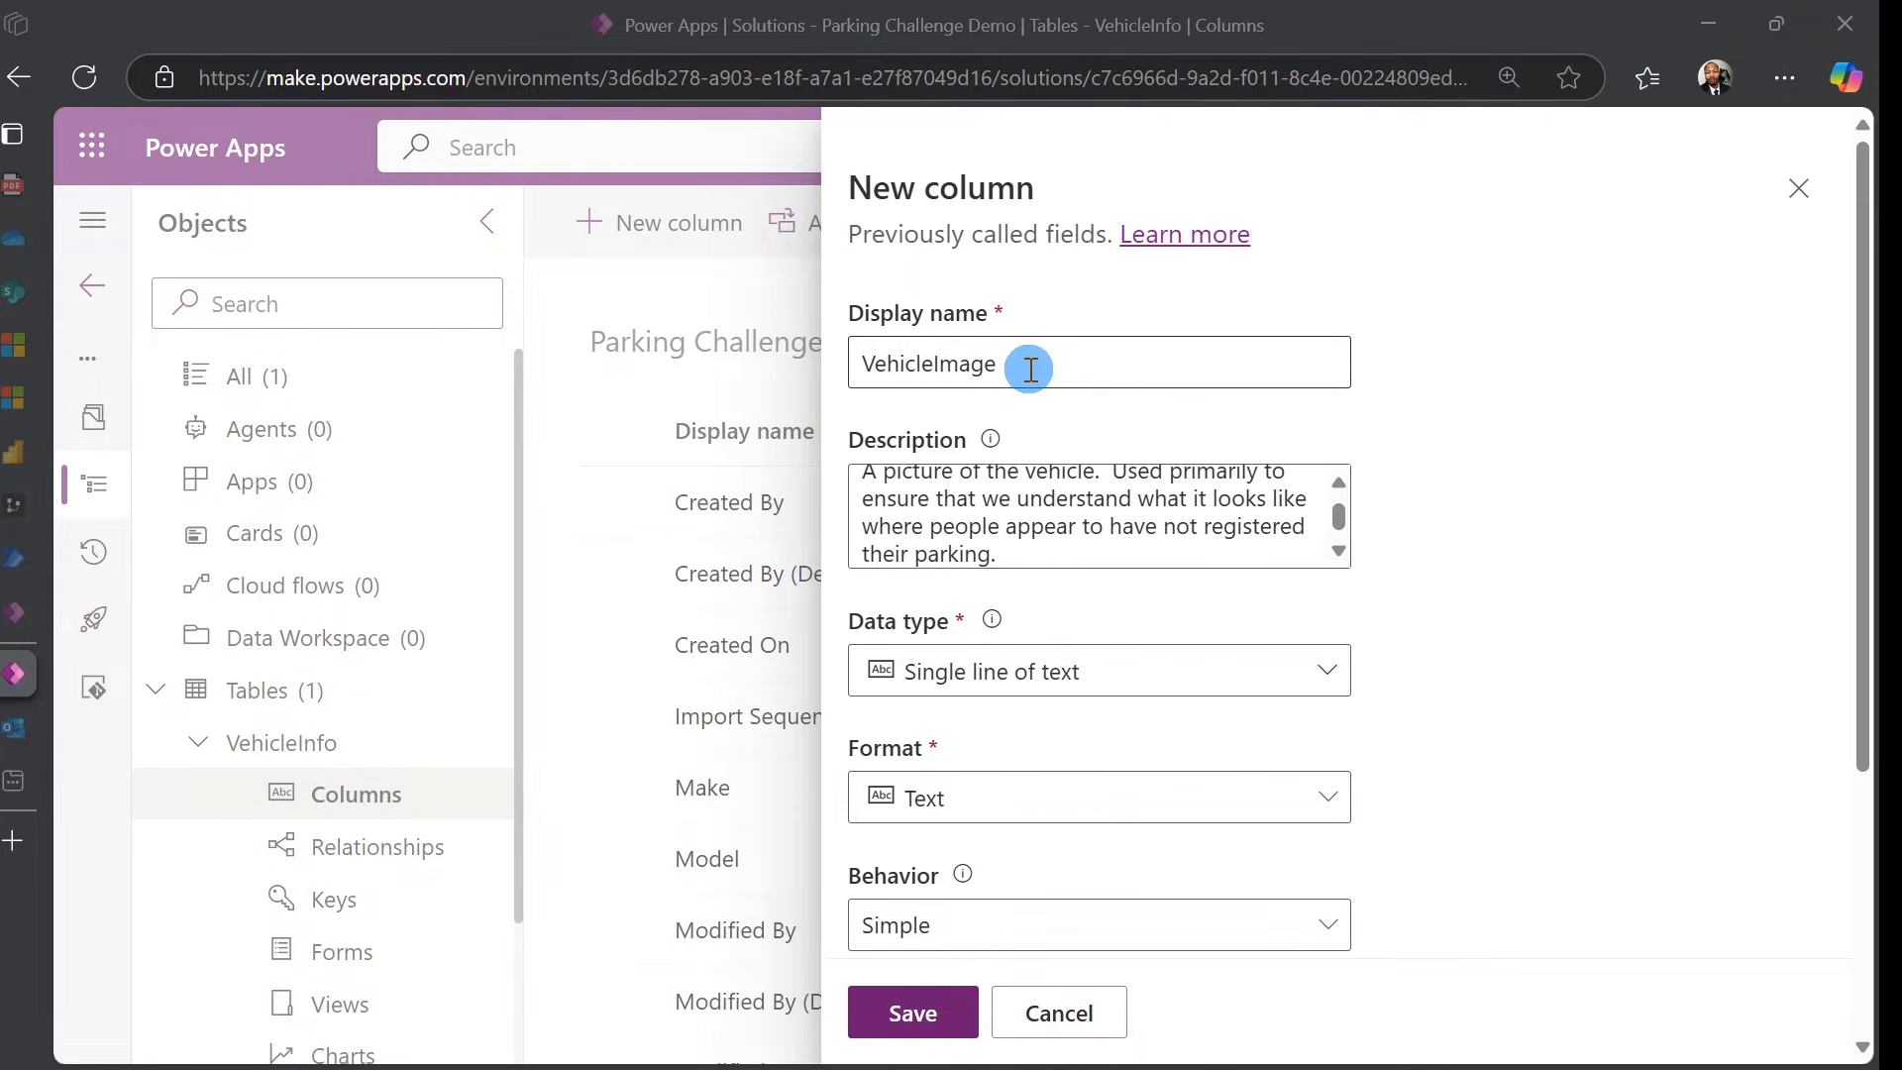
scroll(995, 520, "up", 1)
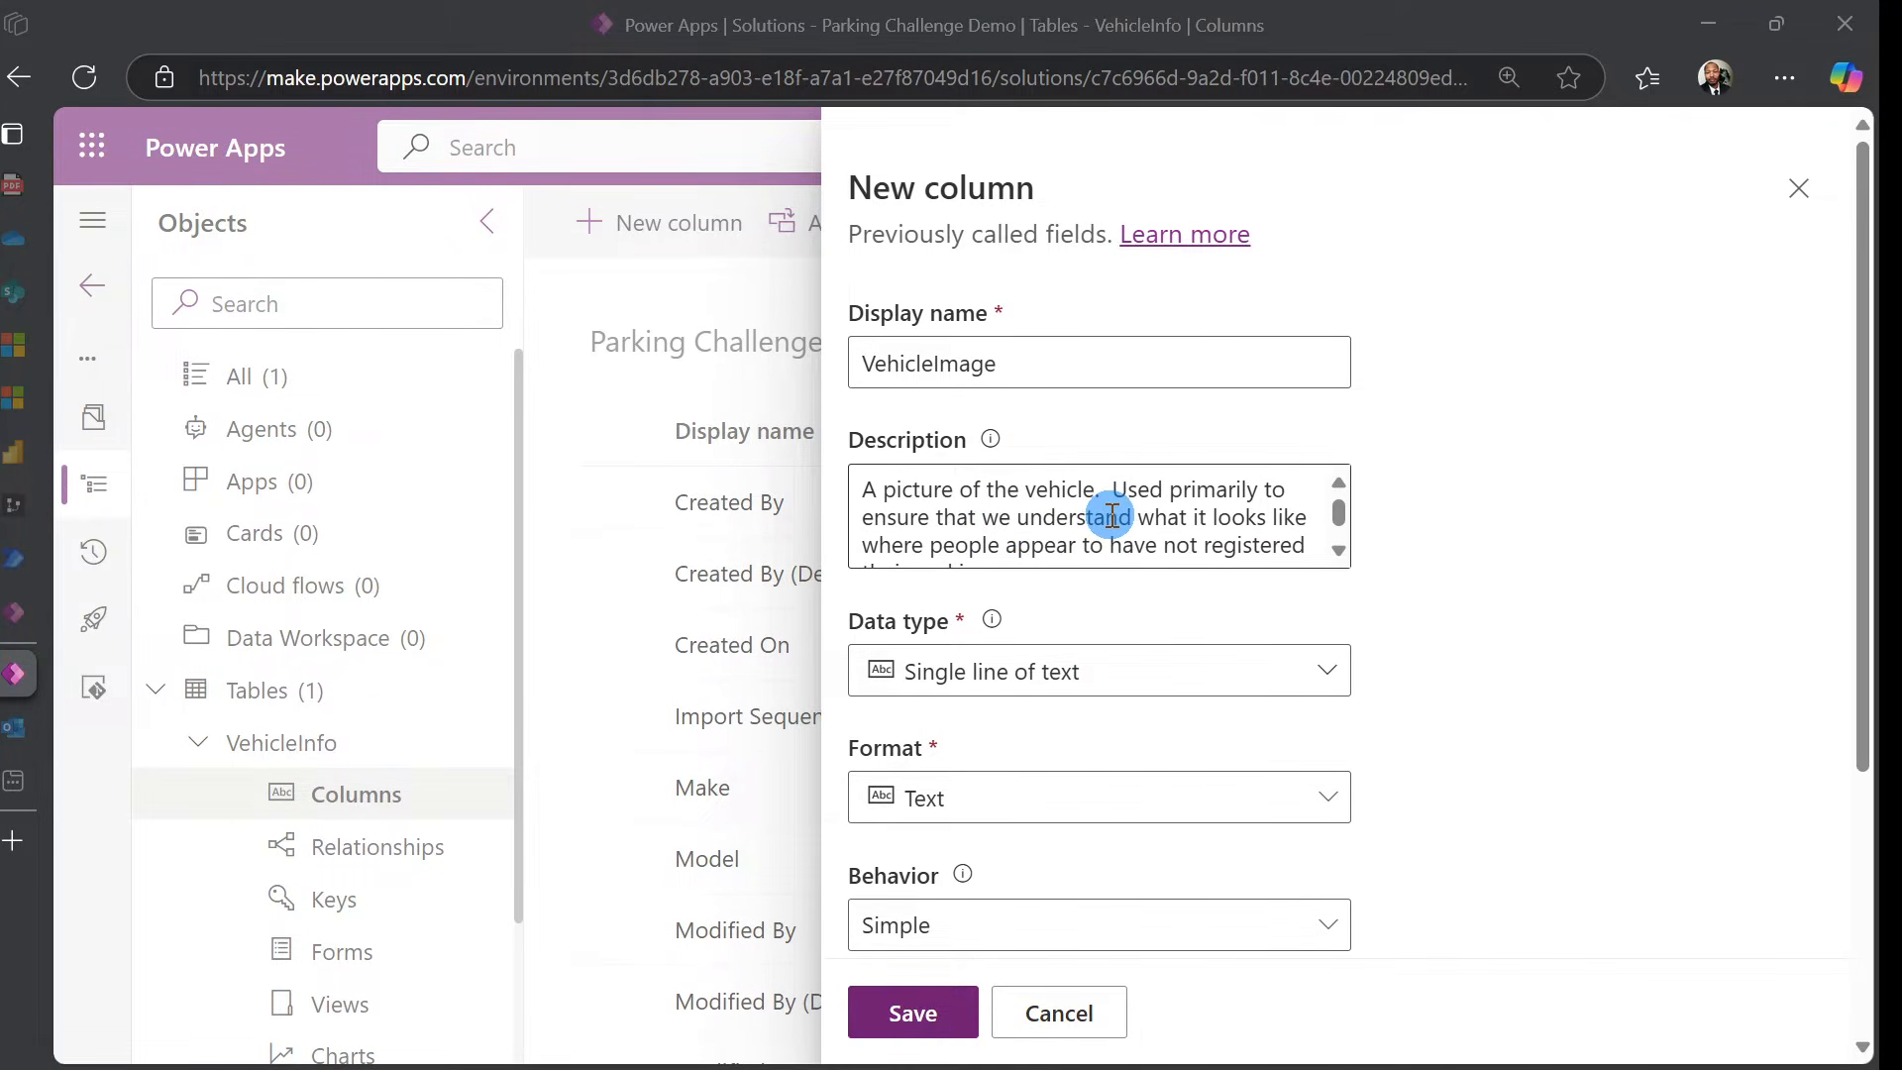
Make VehicleImage an Image column, set it as primary image, and save
left_click(1330, 671)
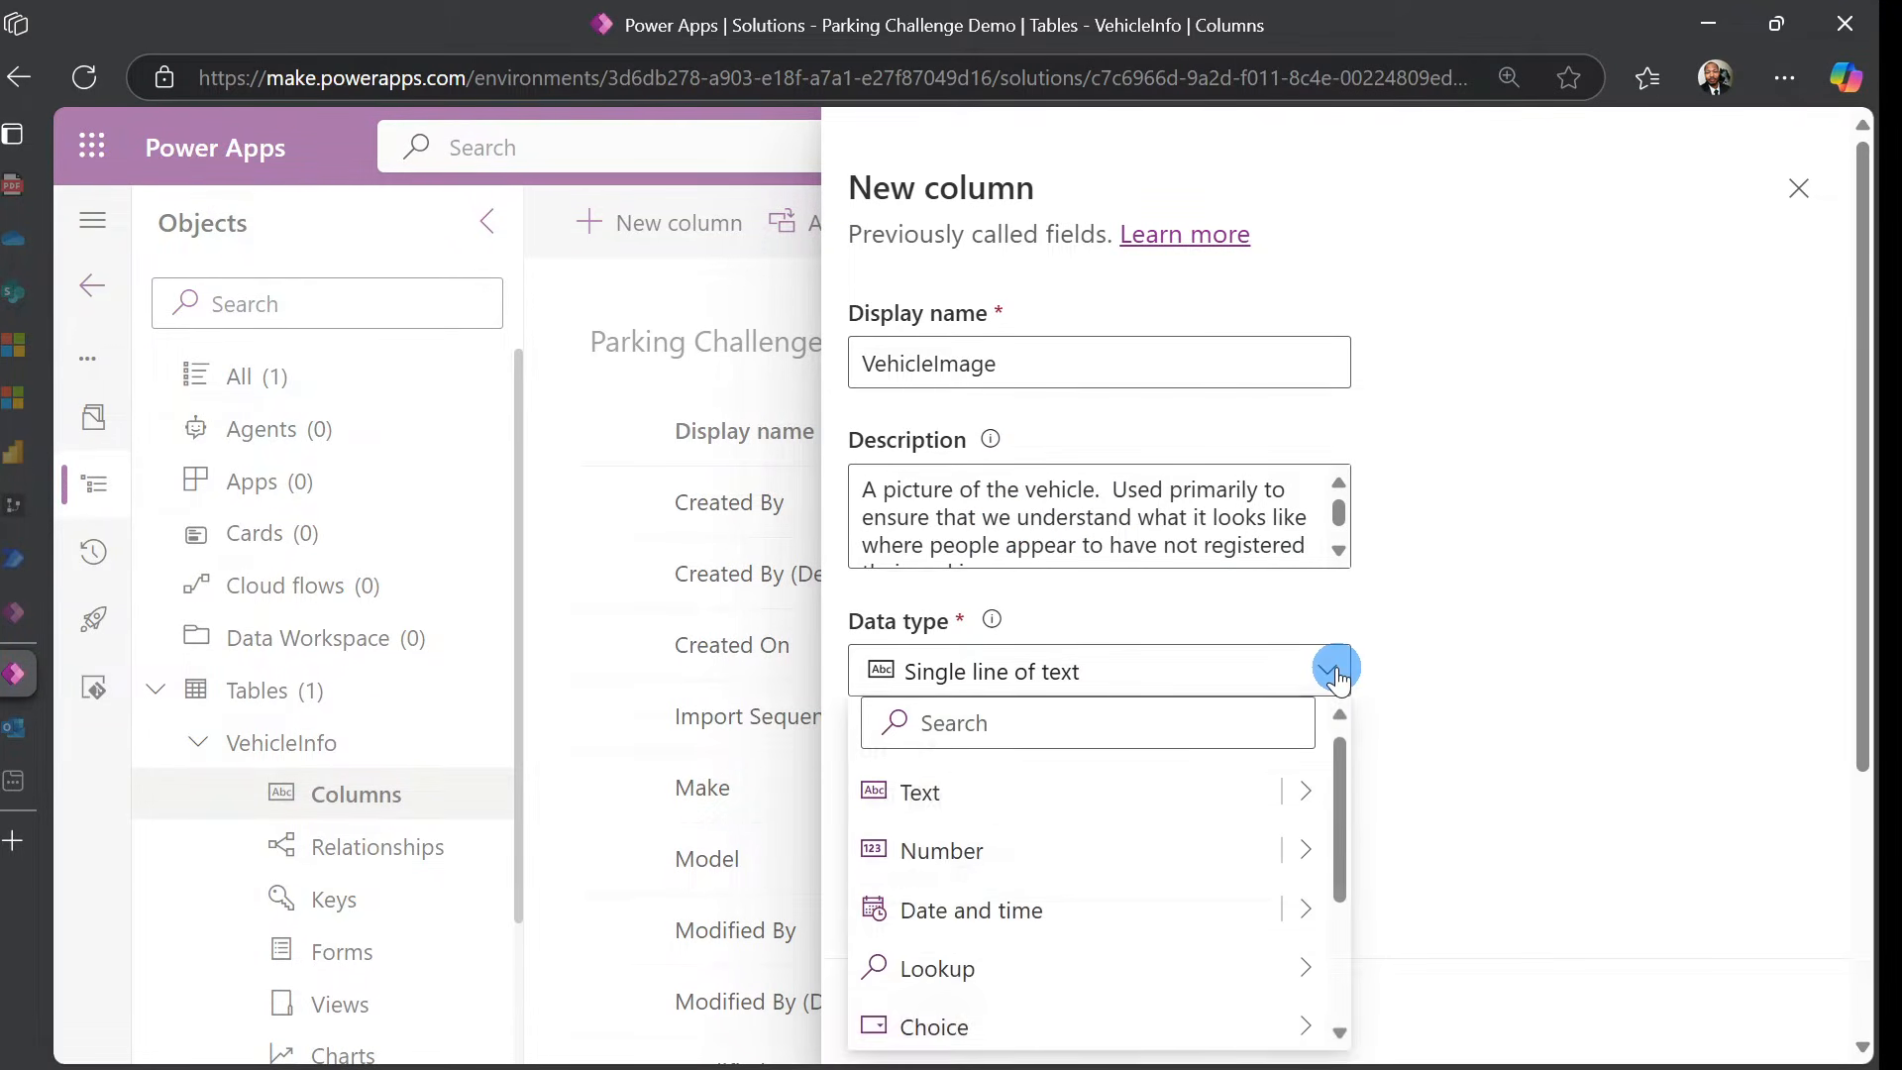
scroll(1164, 906, "down", 2)
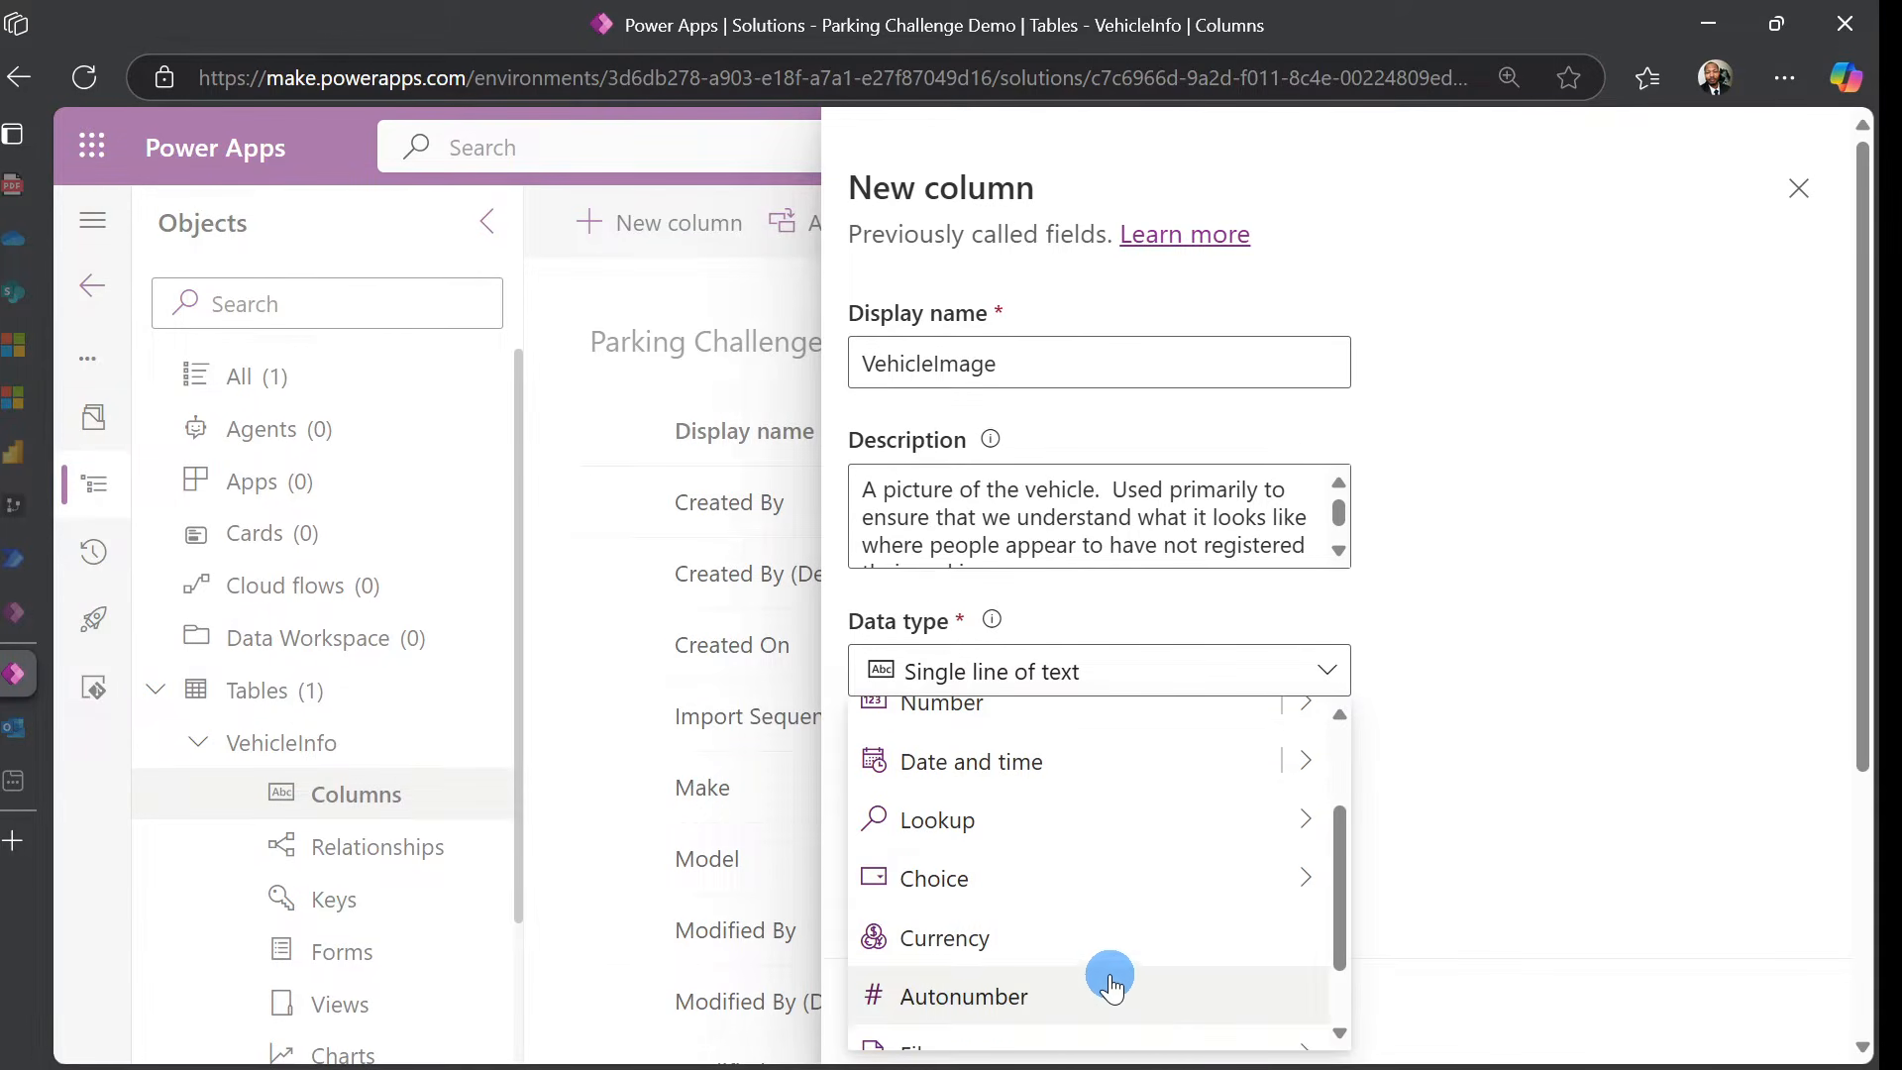
scroll(1112, 976, "down", 1)
mouse_move(1172, 968)
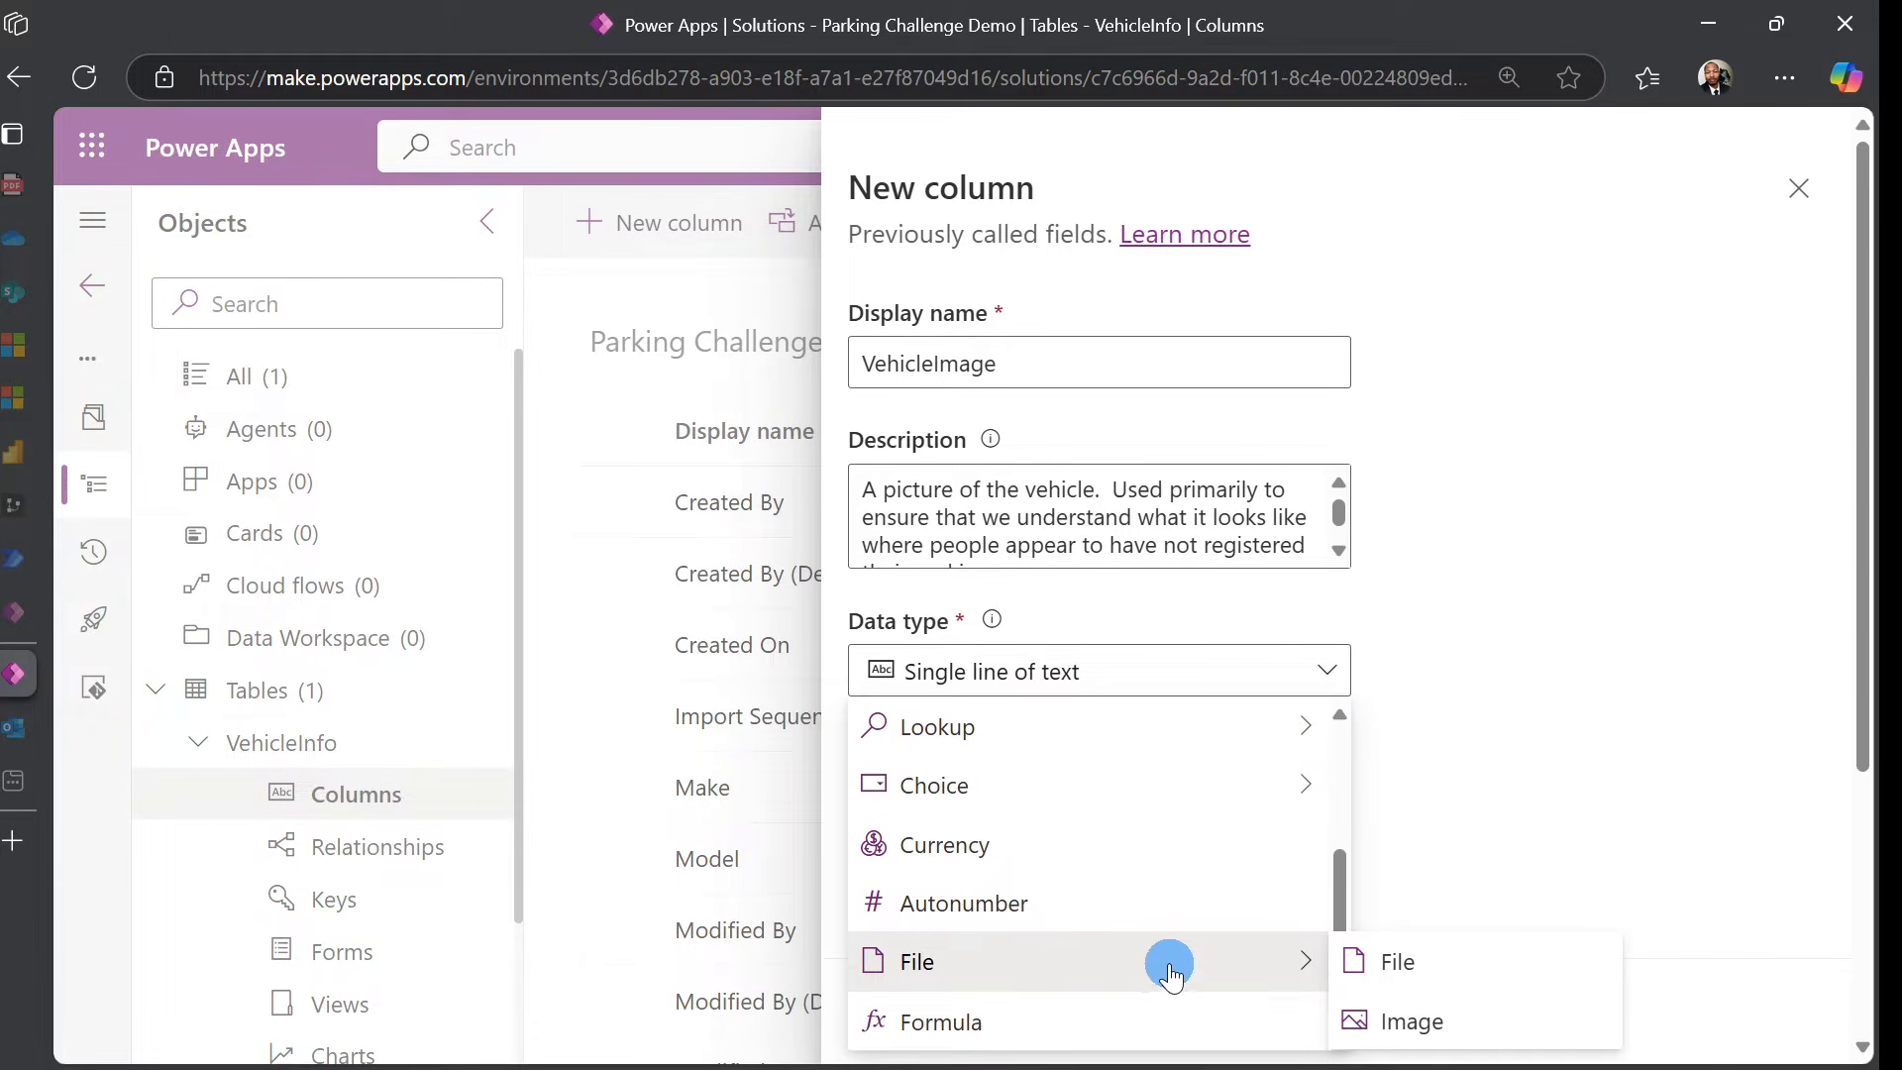
left_click(1370, 1015)
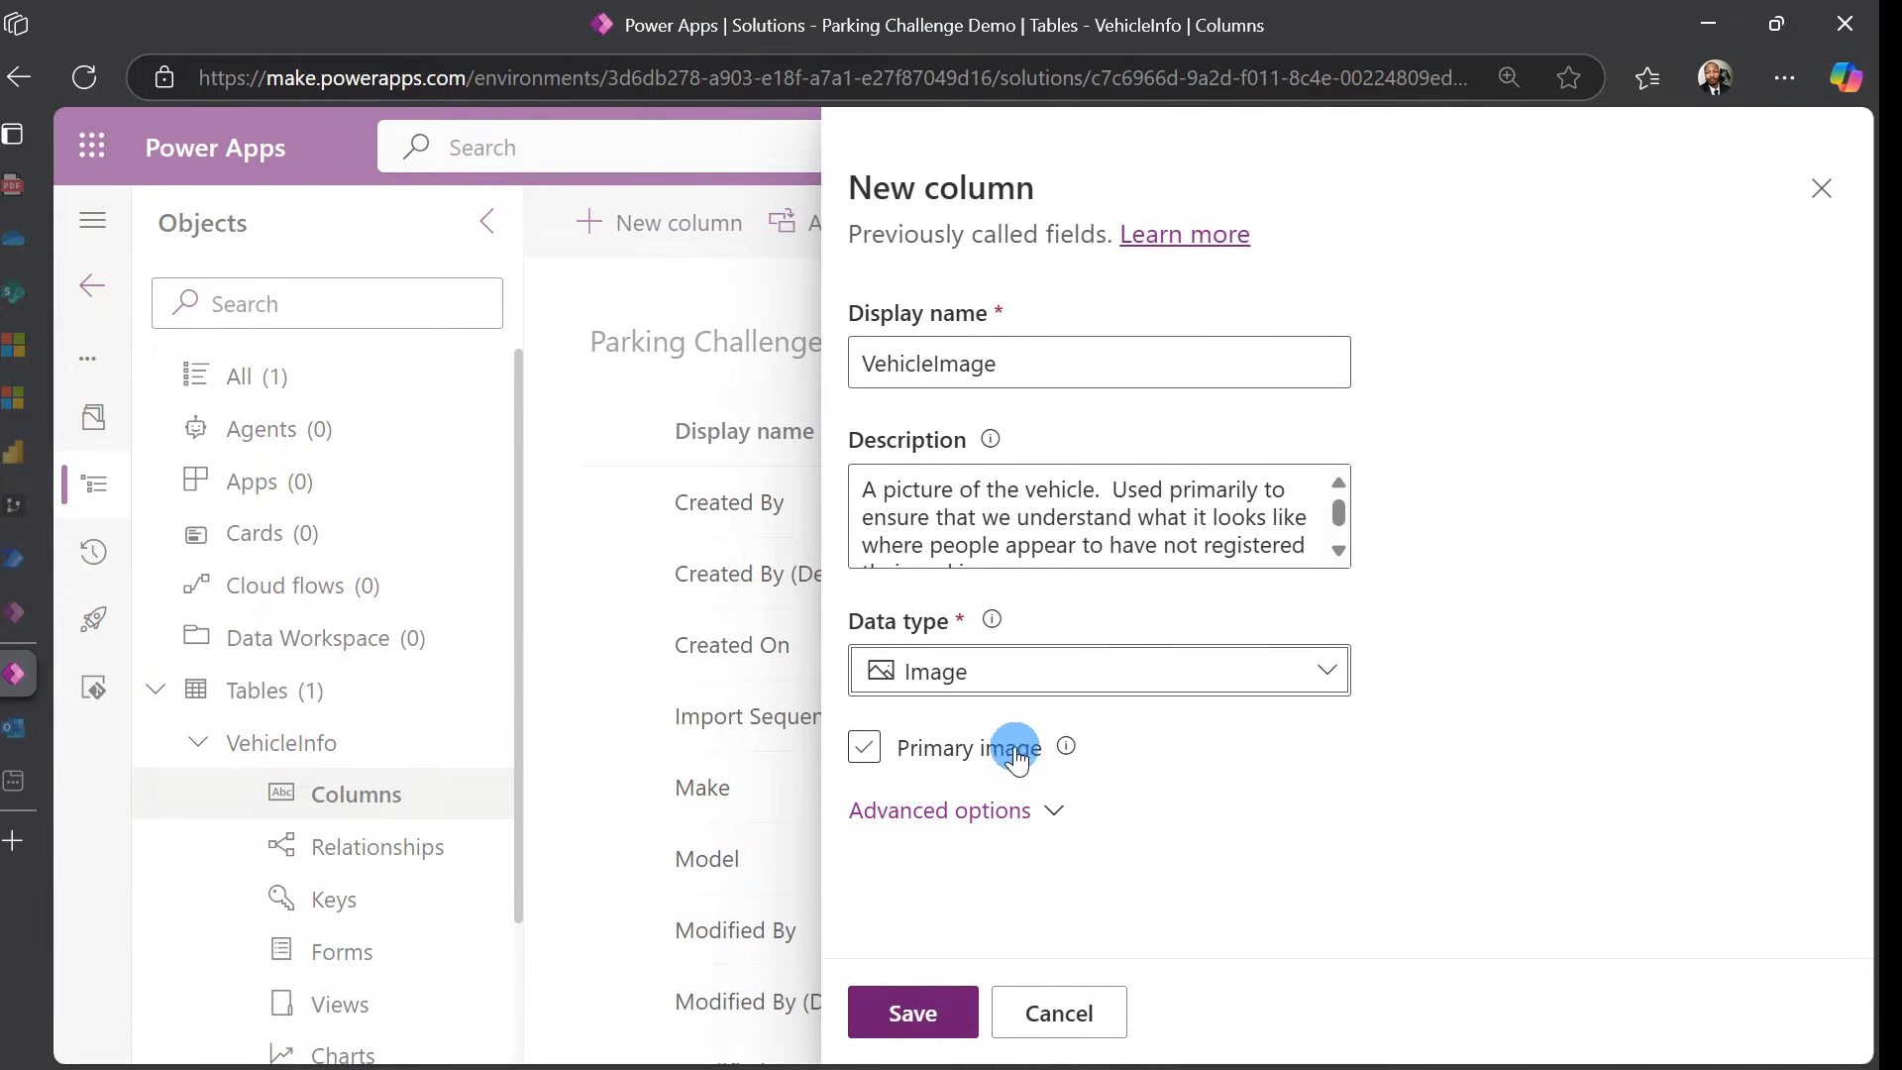
left_click(858, 749)
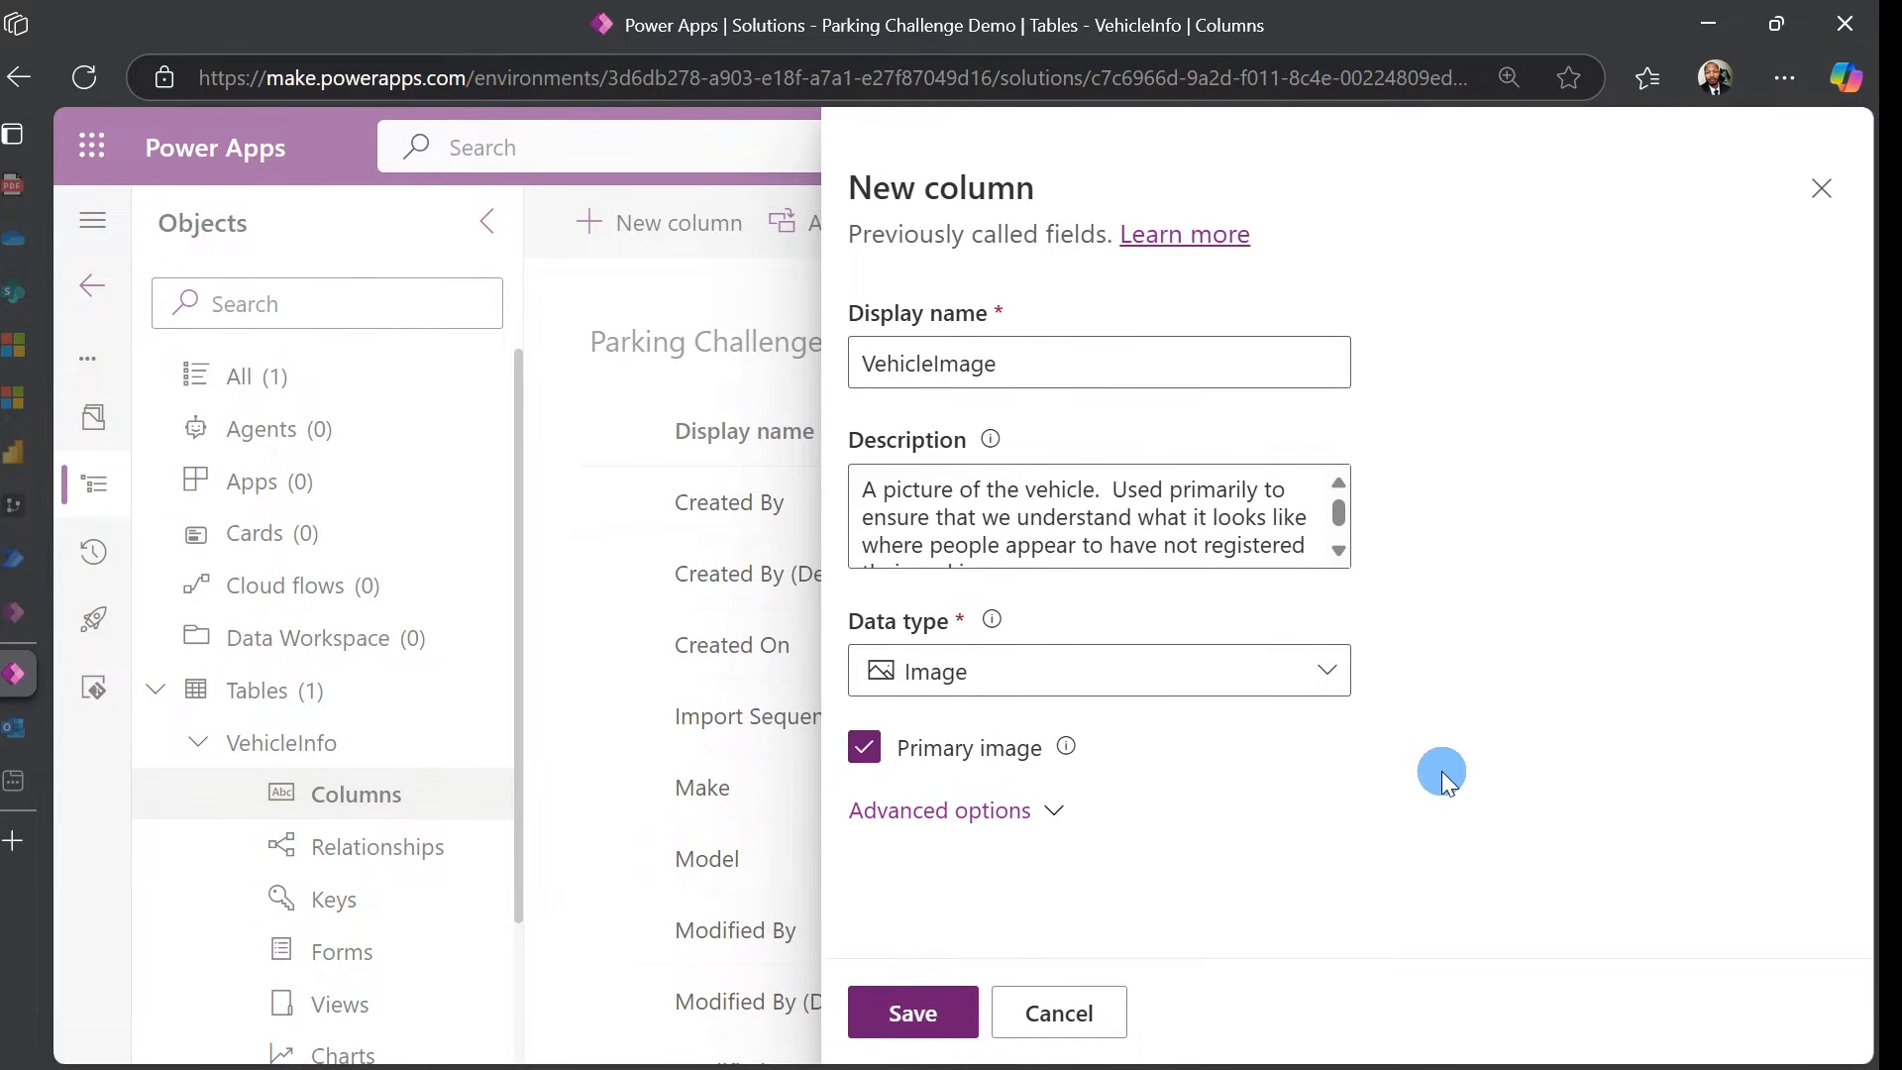
left_click(980, 835)
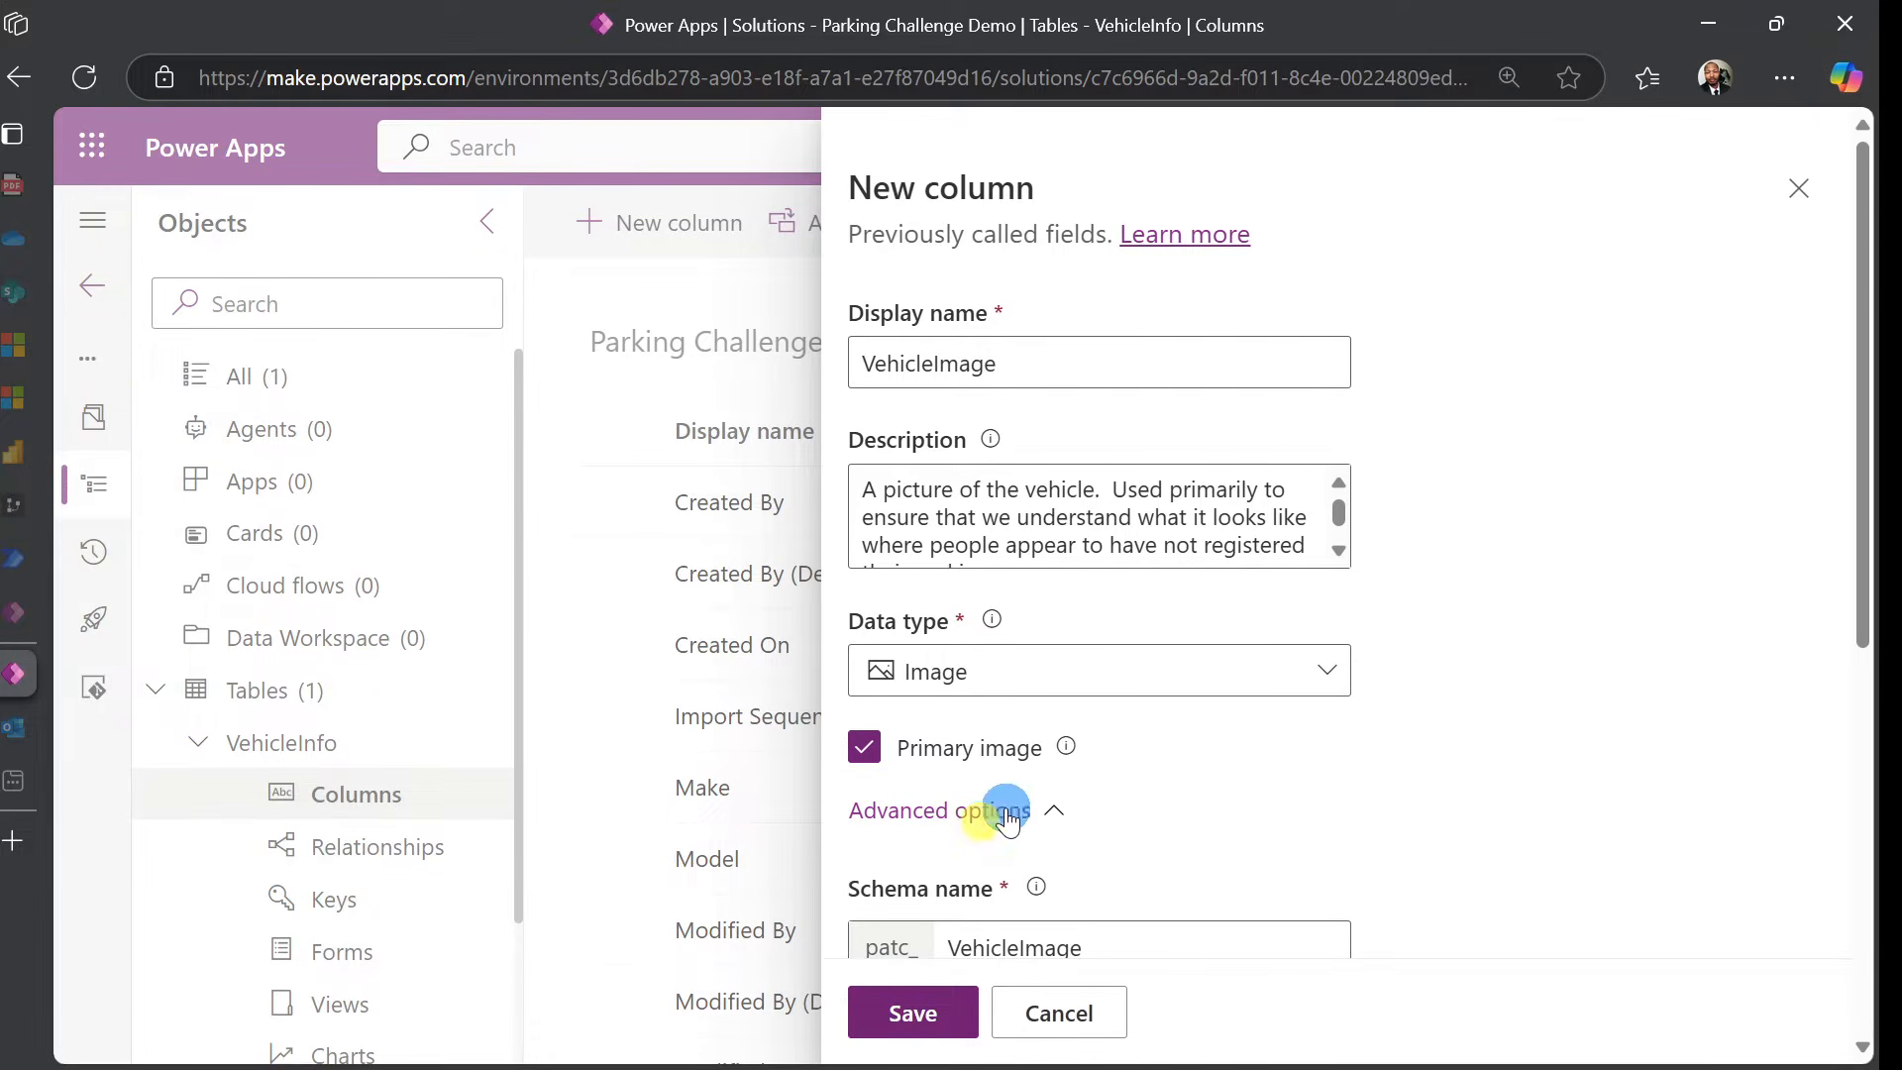
scroll(1423, 735, "down", 5)
scroll(1277, 772, "down", 1)
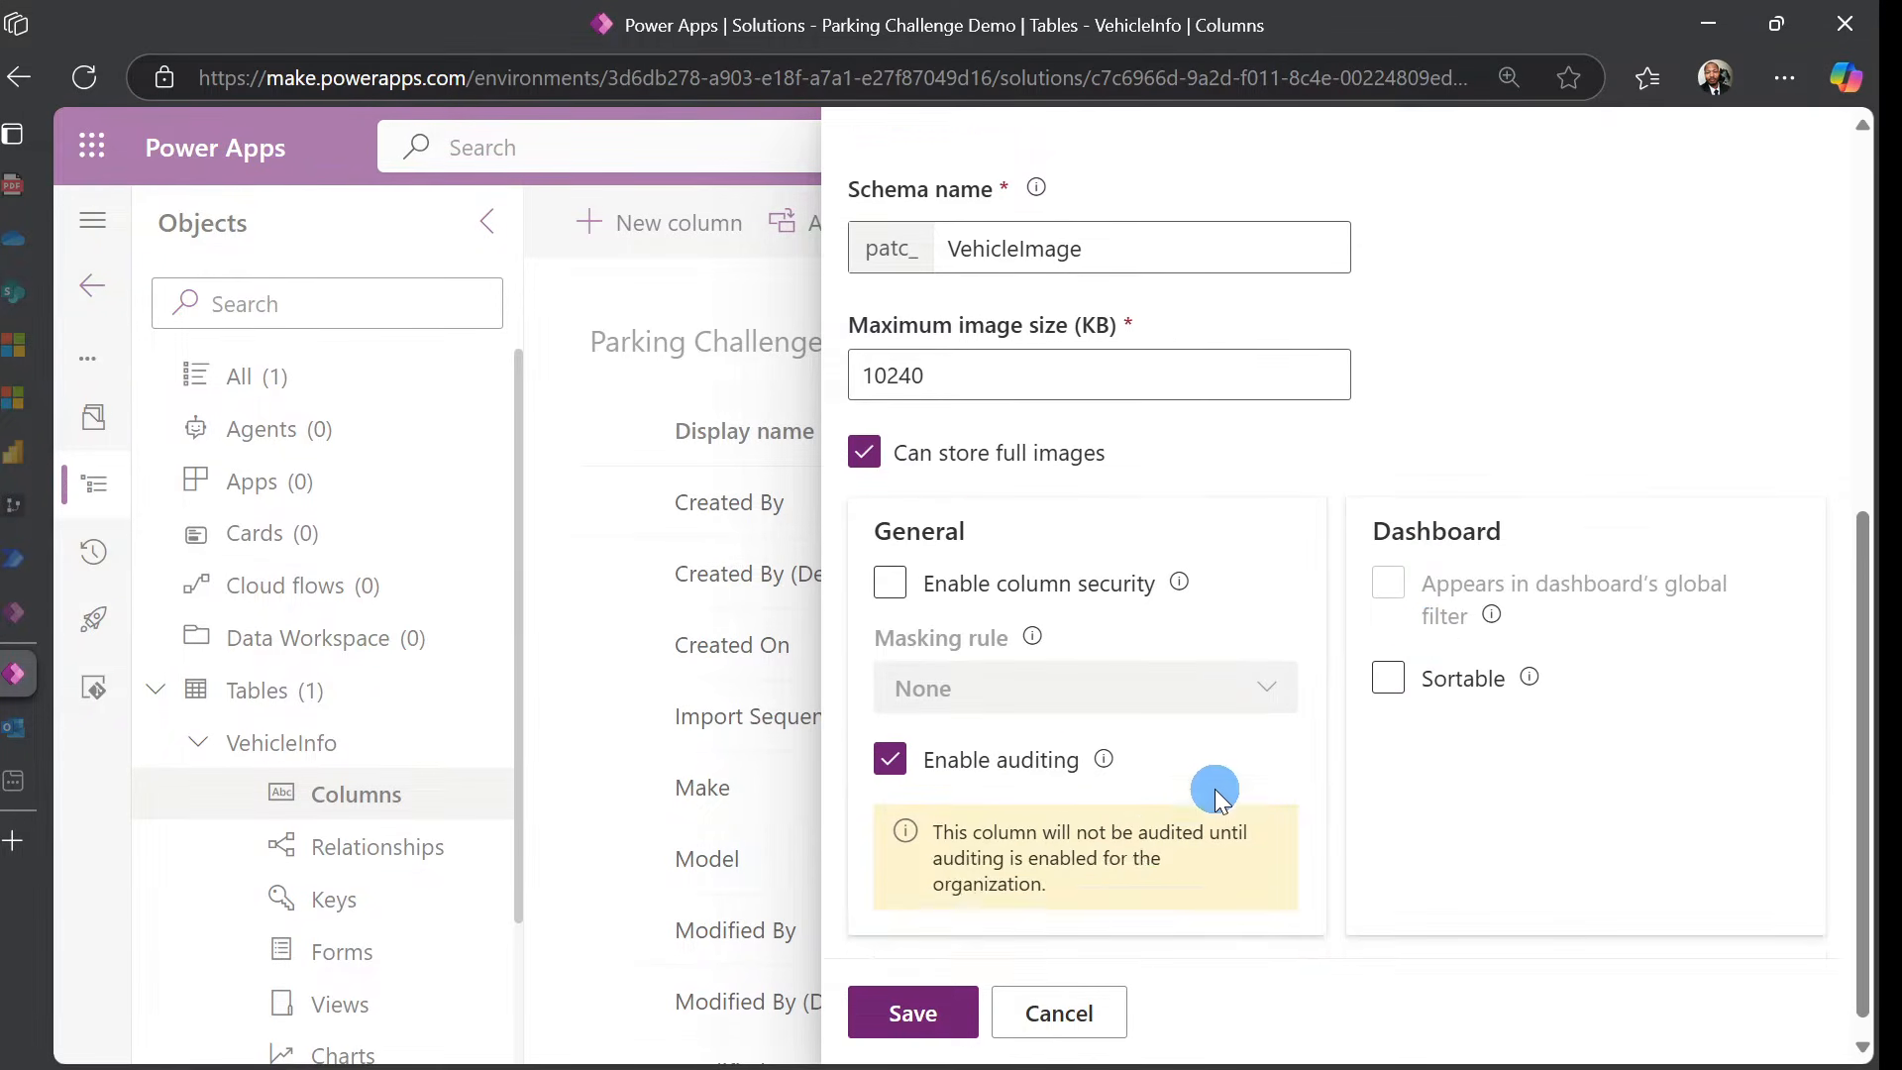
left_click(912, 1025)
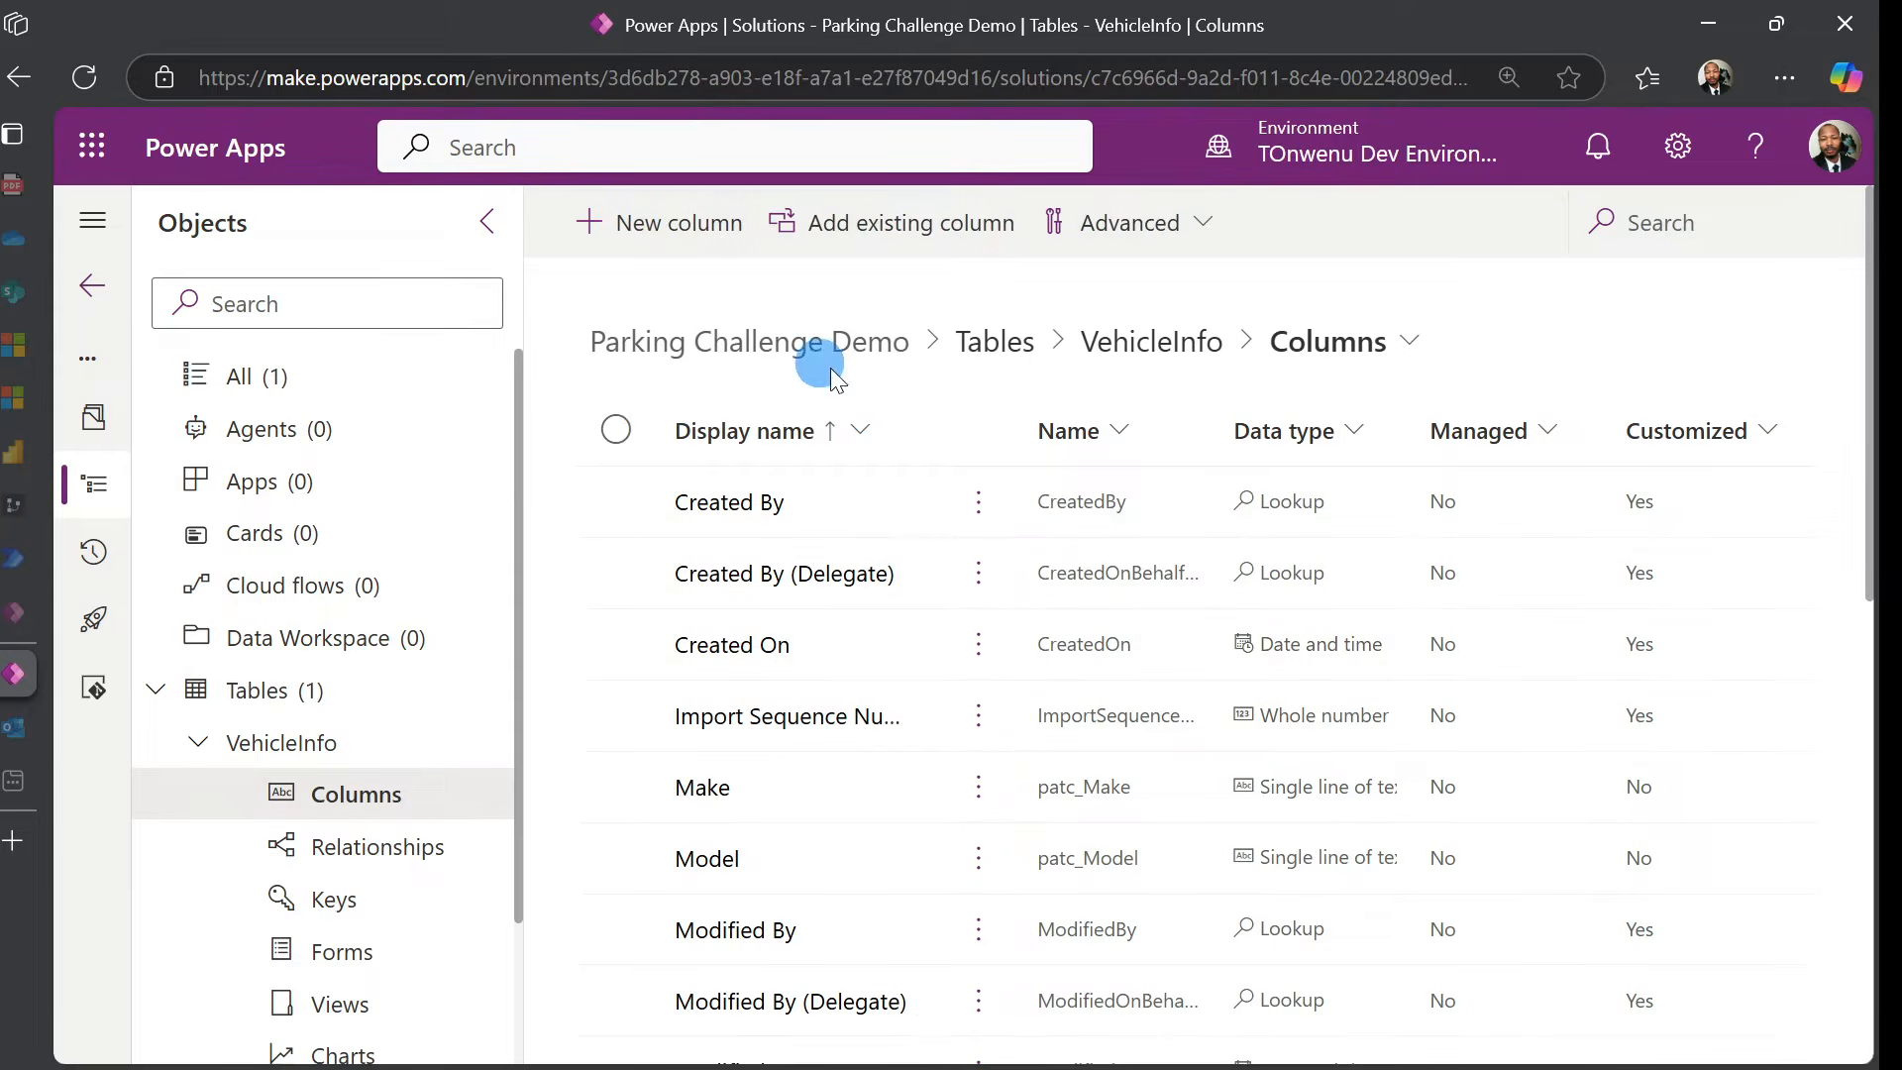
Add VehicleOwnerEmail as single line of text, 100-character limit, and save it
left_click(714, 234)
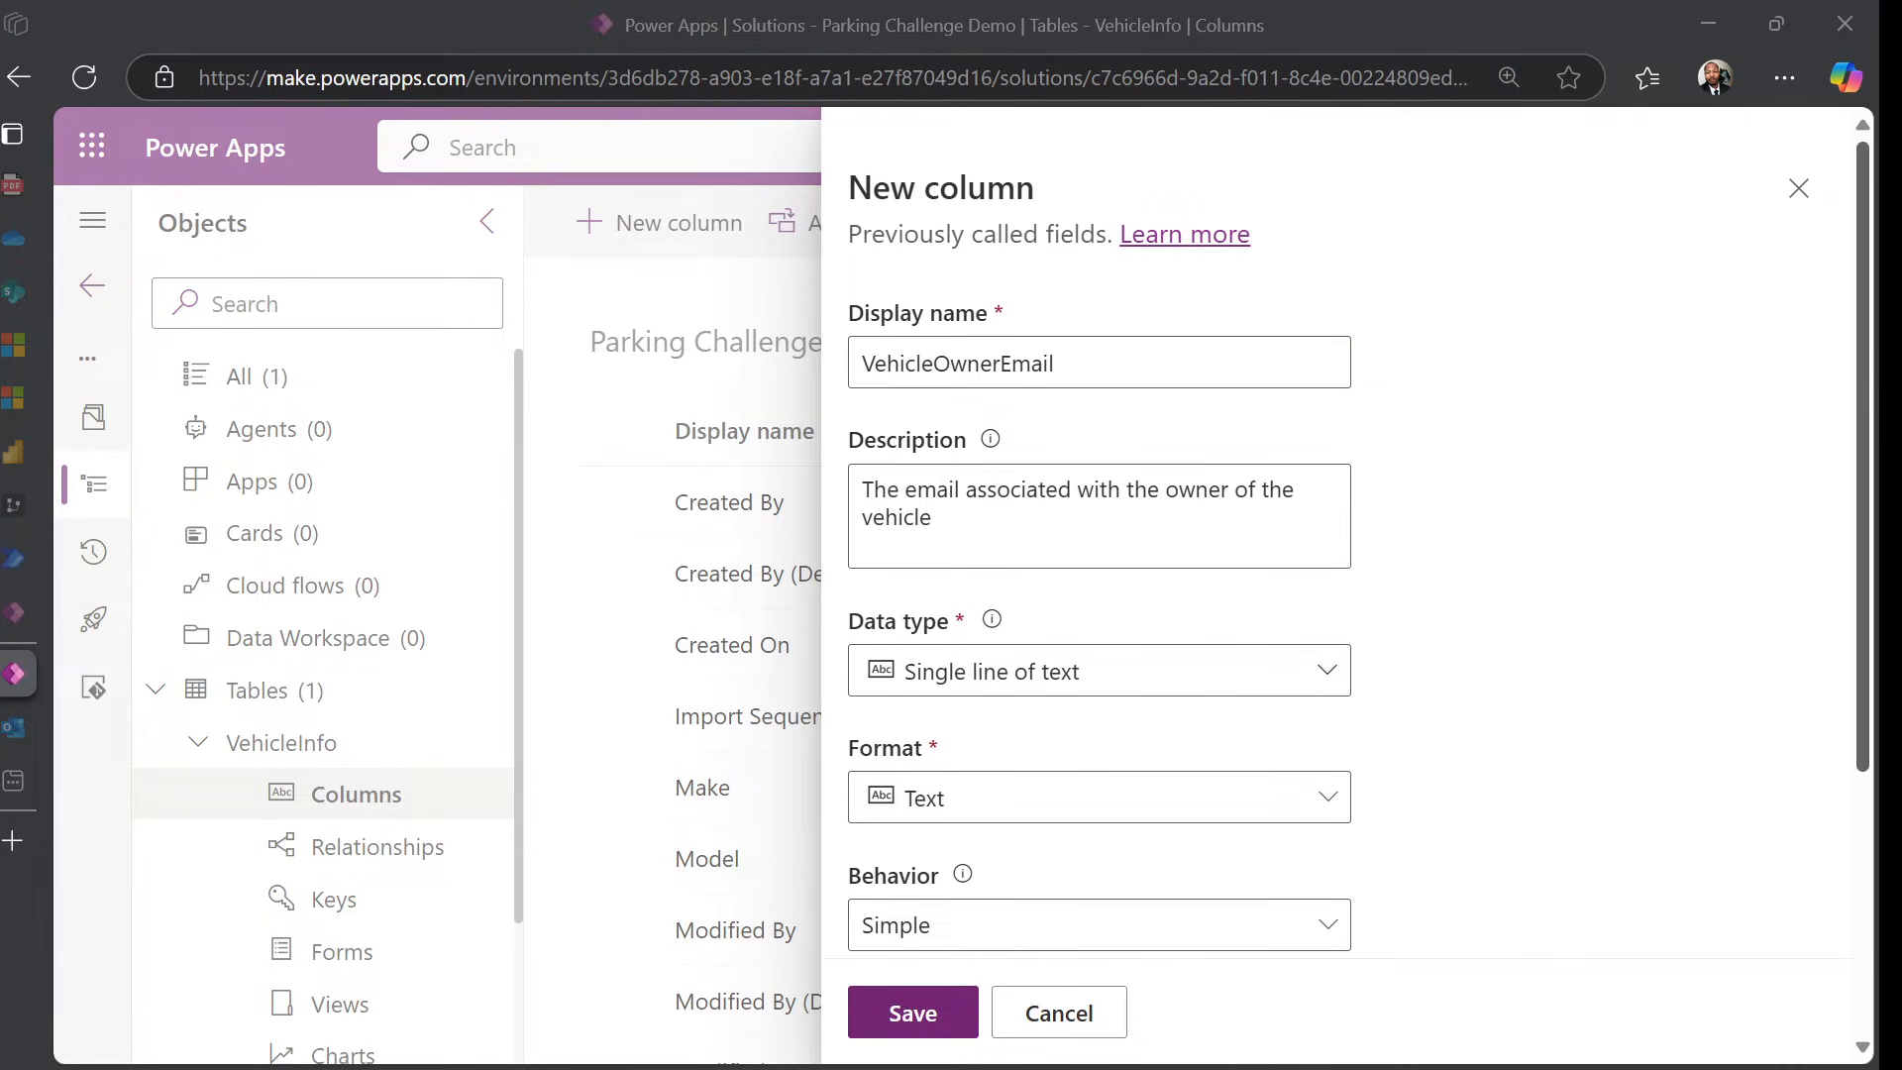
left_click(1191, 382)
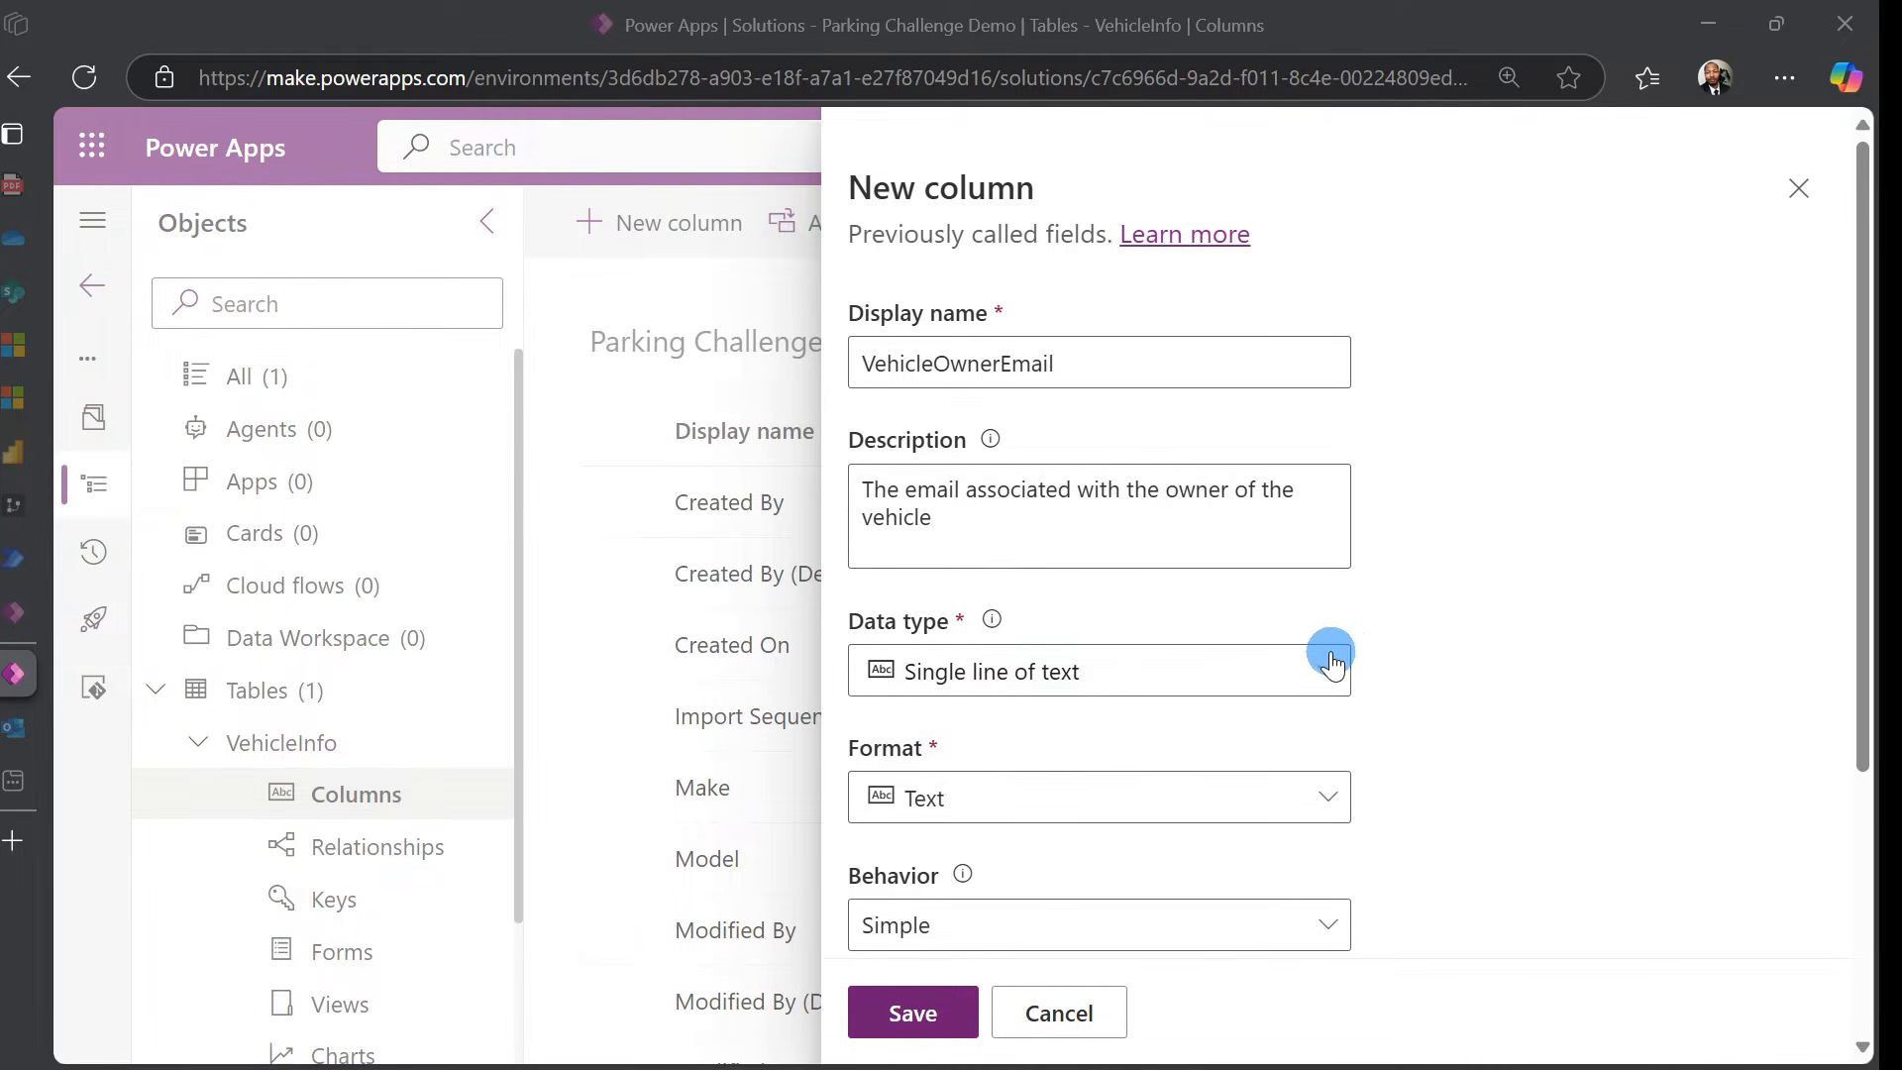
scroll(1245, 689, "down", 2)
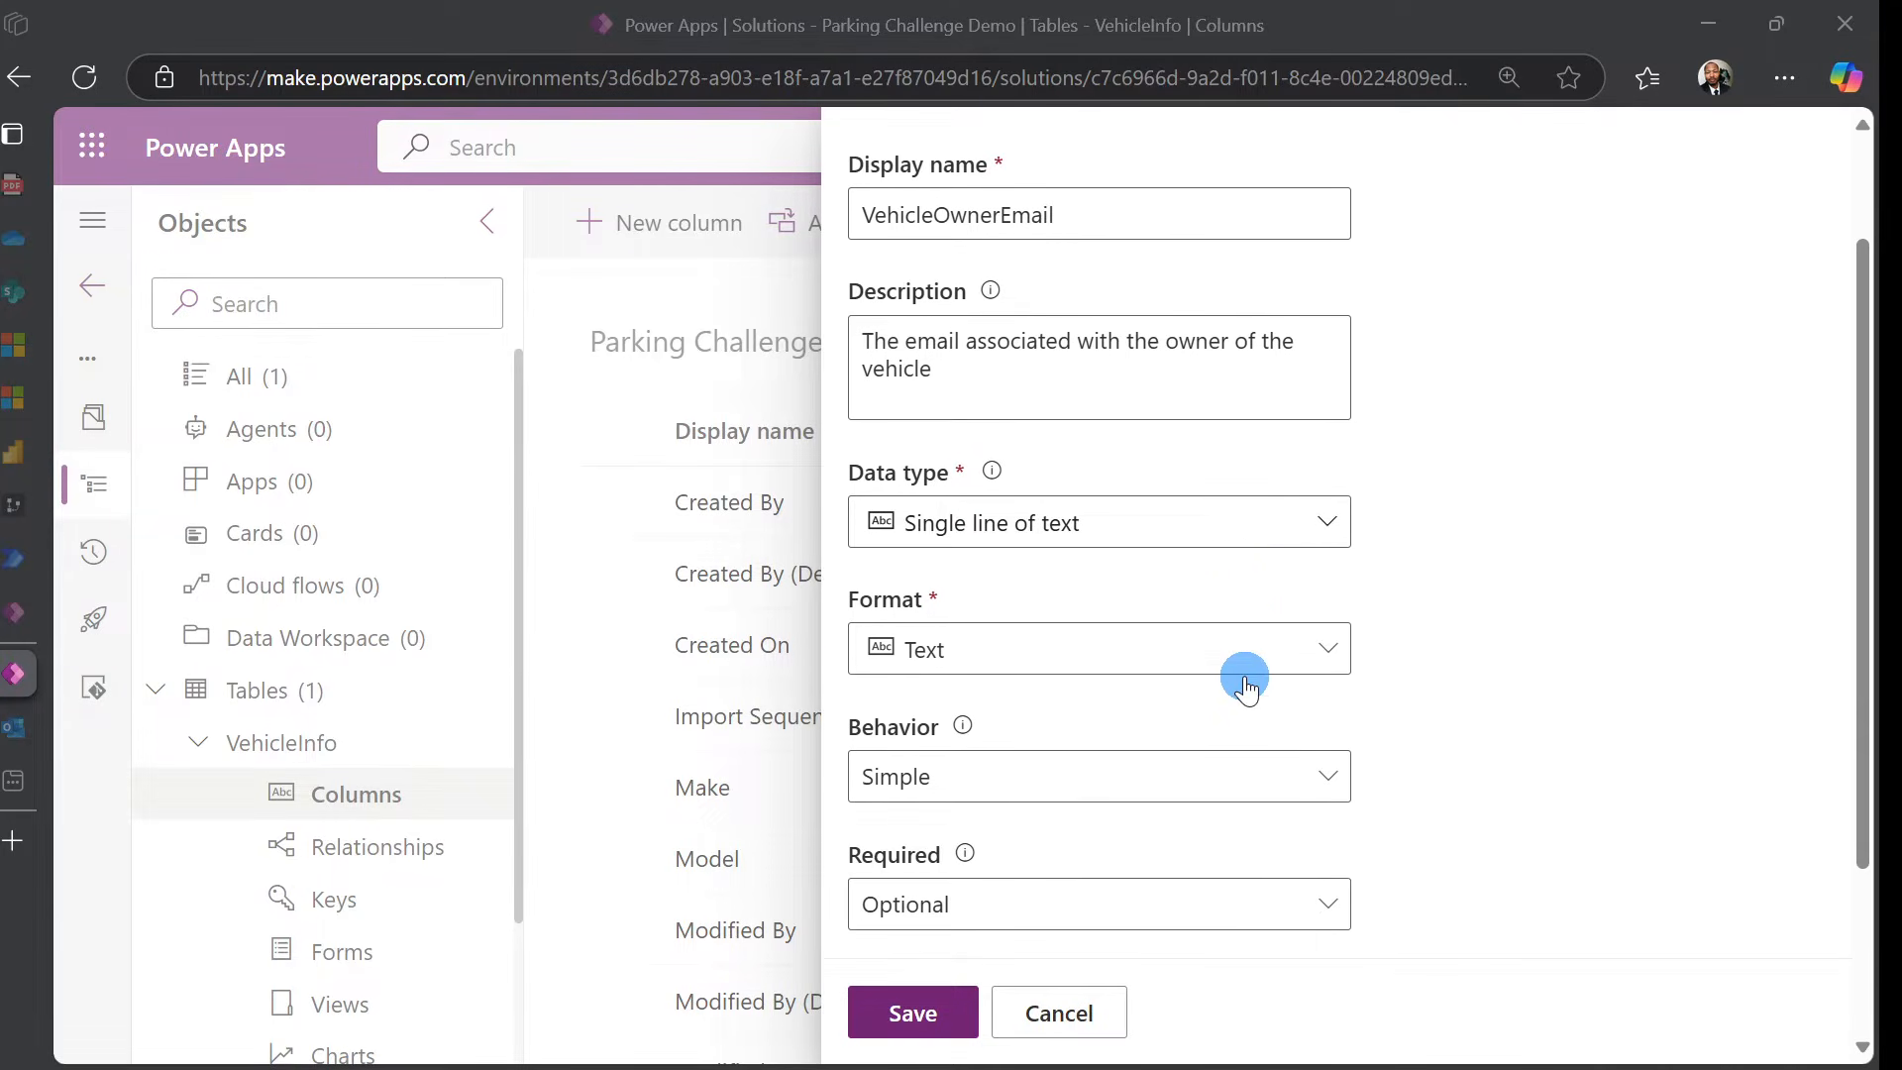
scroll(941, 648, "down", 3)
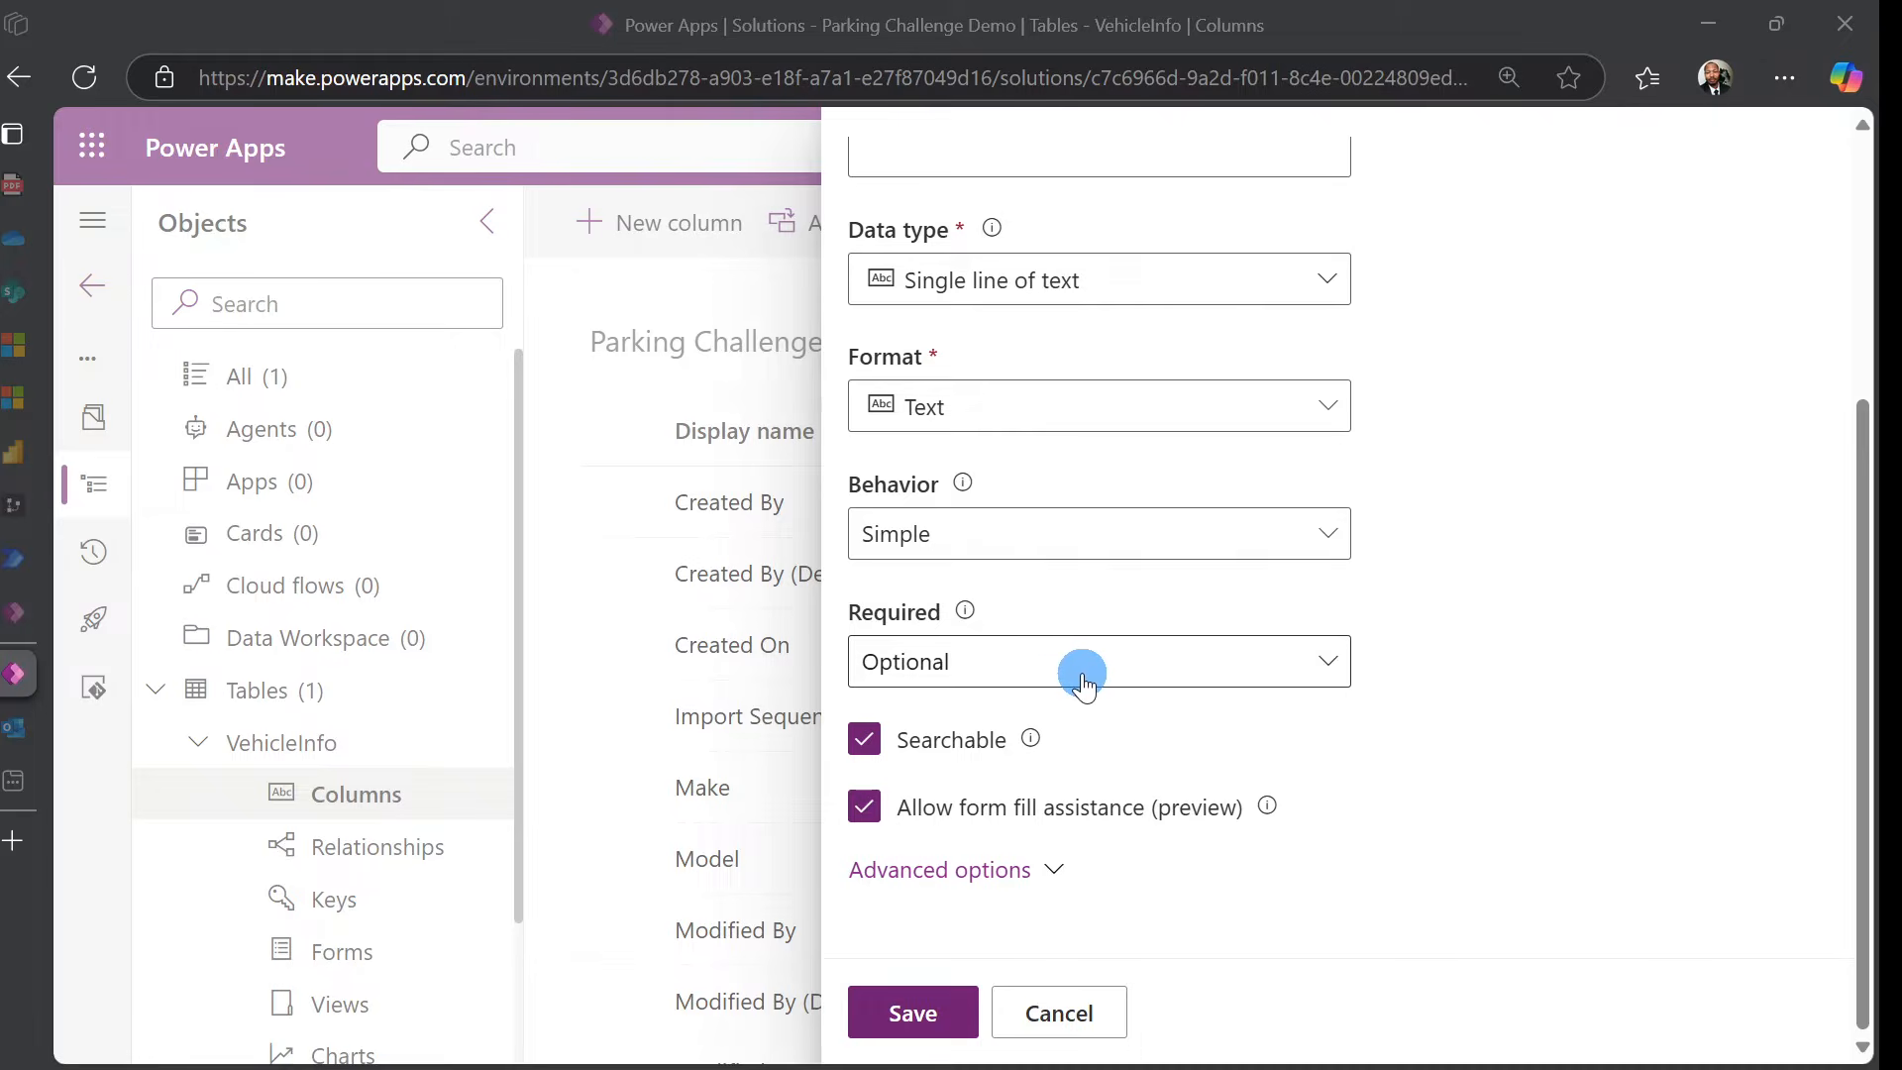
scroll(1012, 881, "up", 5)
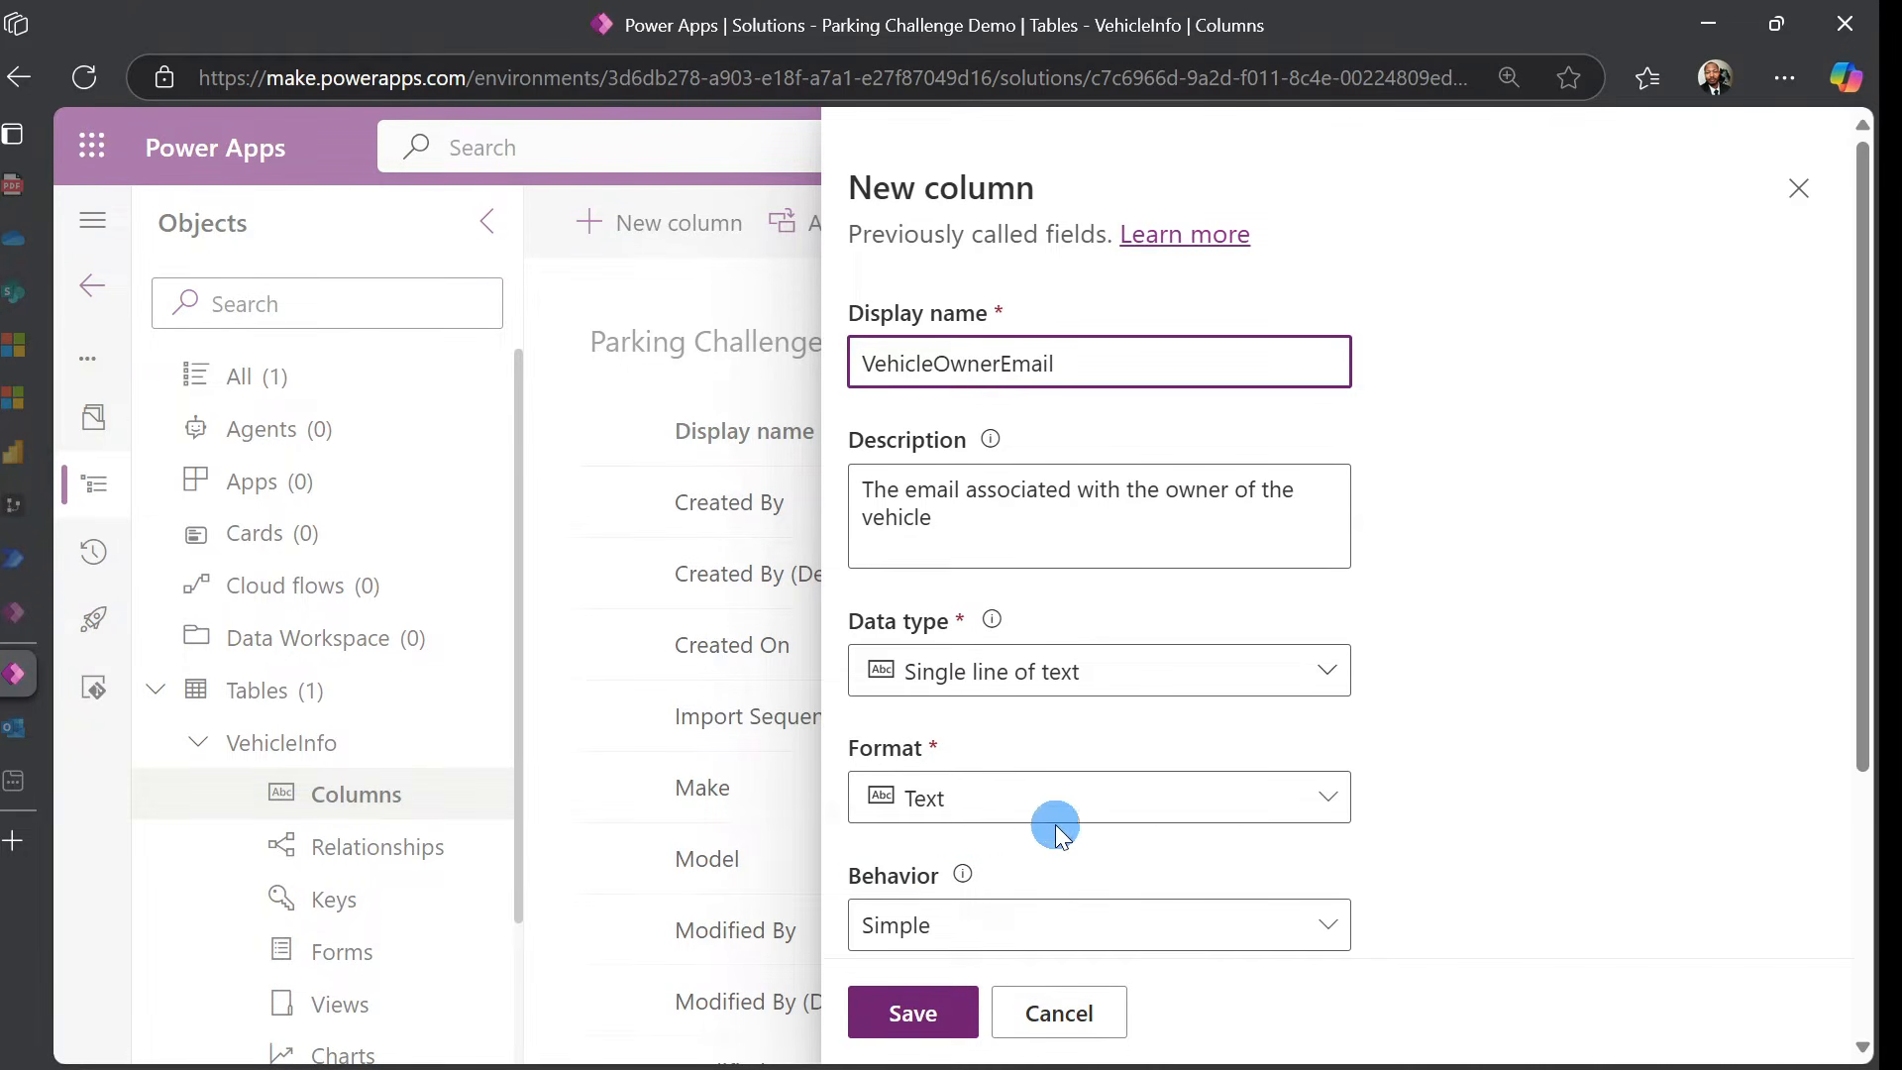
scroll(1132, 737, "down", 5)
left_click(1036, 877)
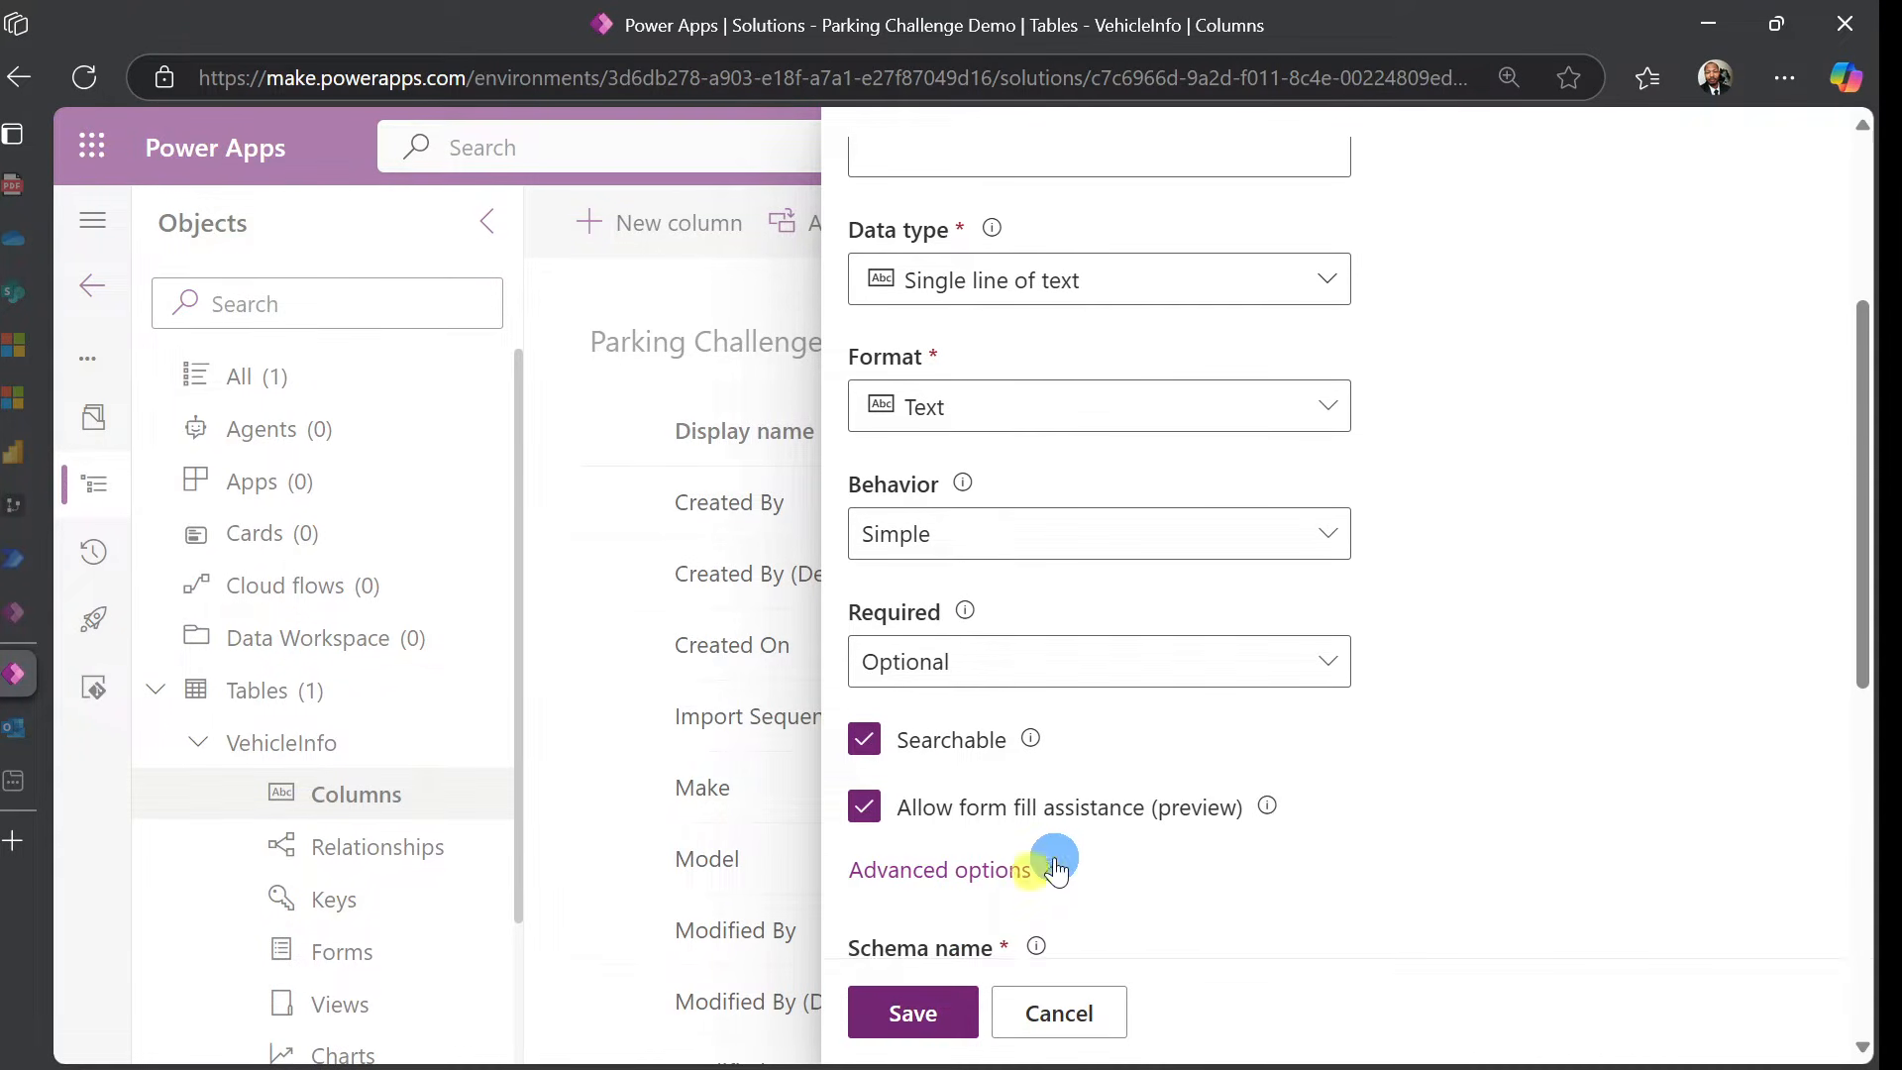
scroll(1290, 757, "down", 7)
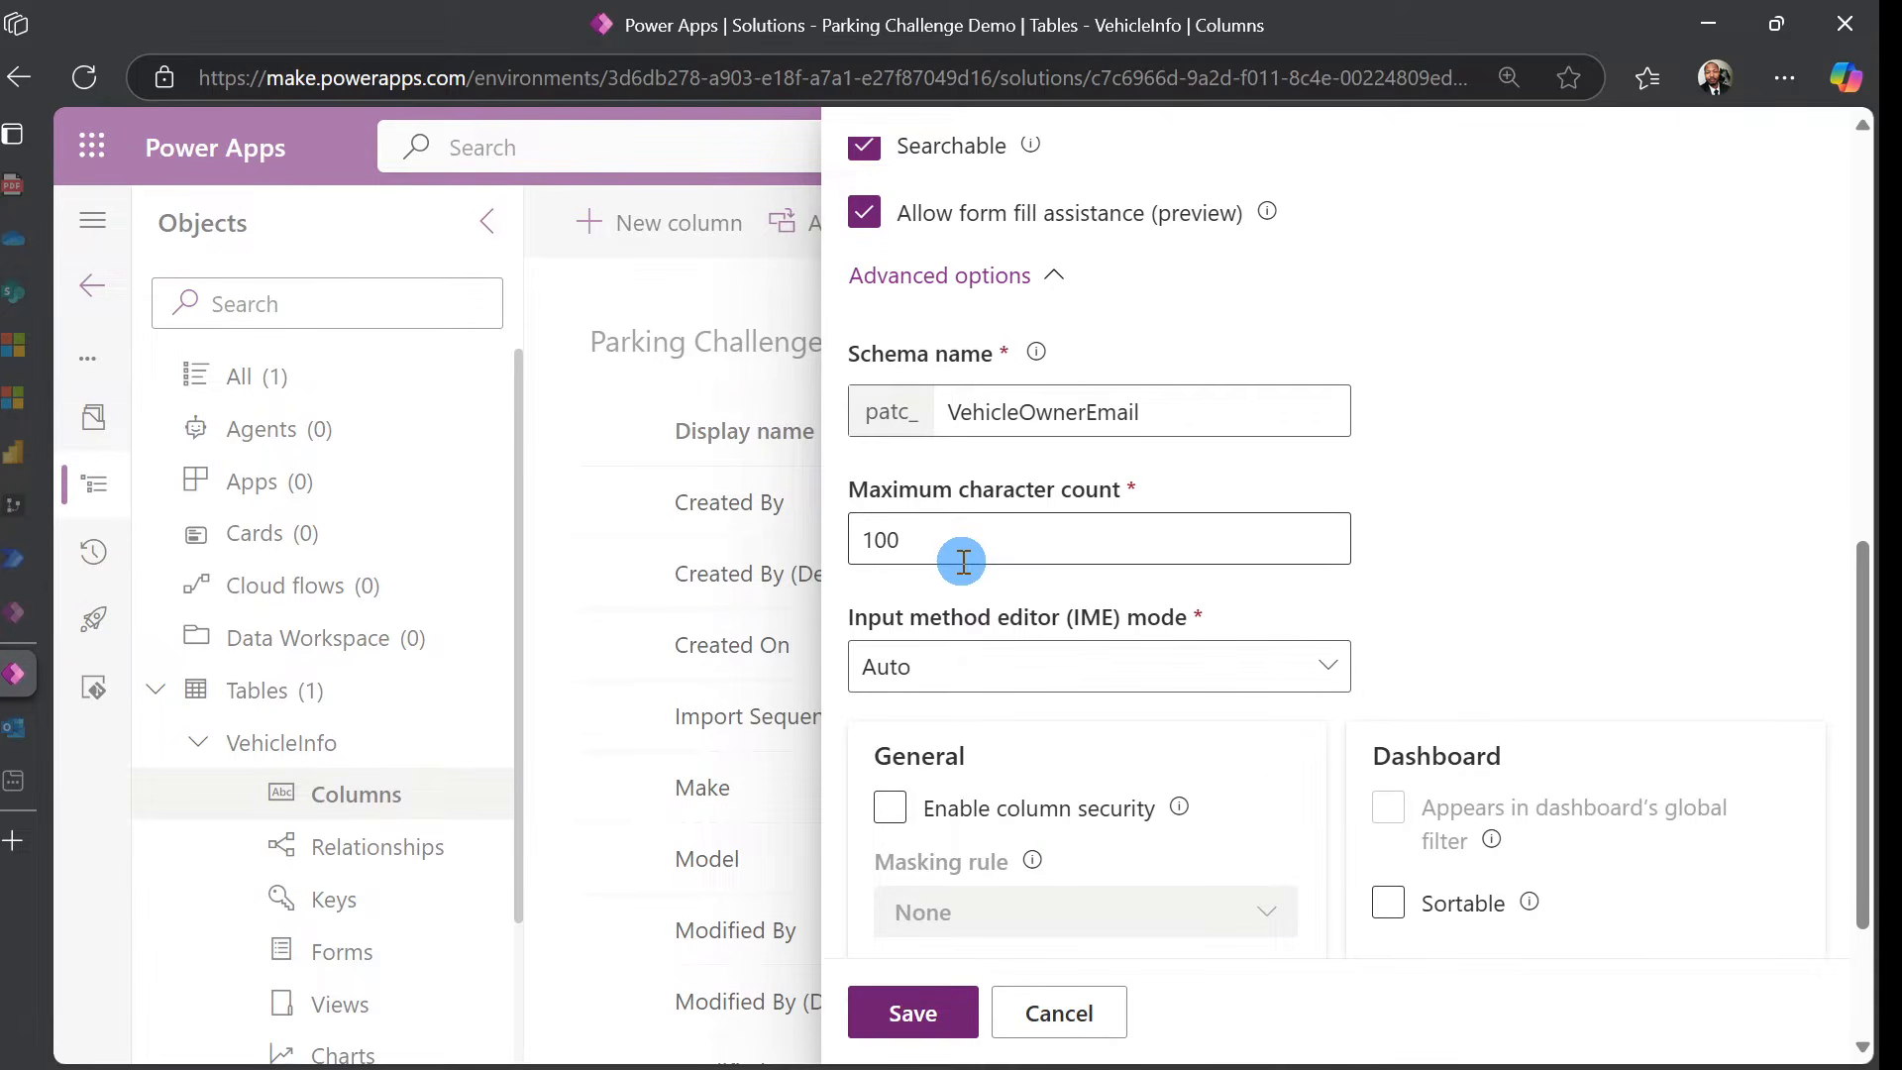
left_click(924, 1012)
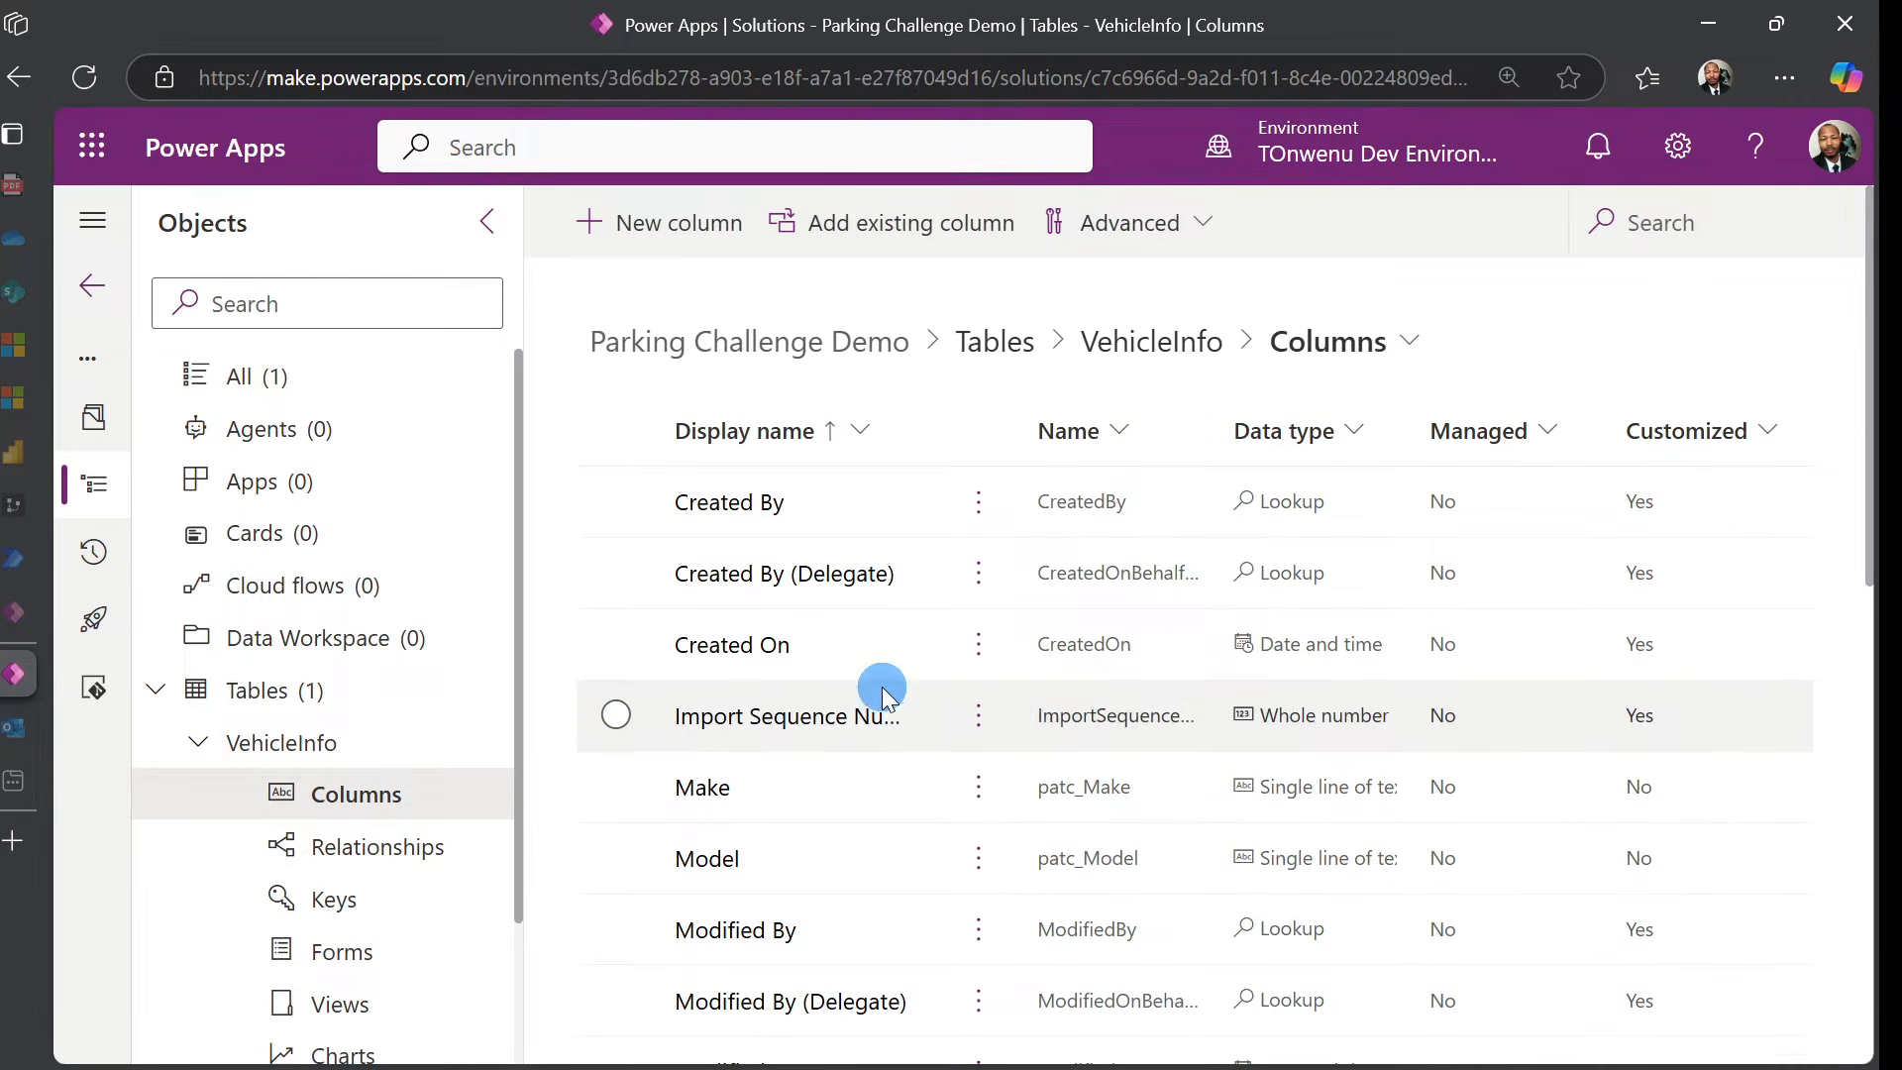
Return to the solution's Tables list and bring up the New > Table submenu
left_click(322, 748)
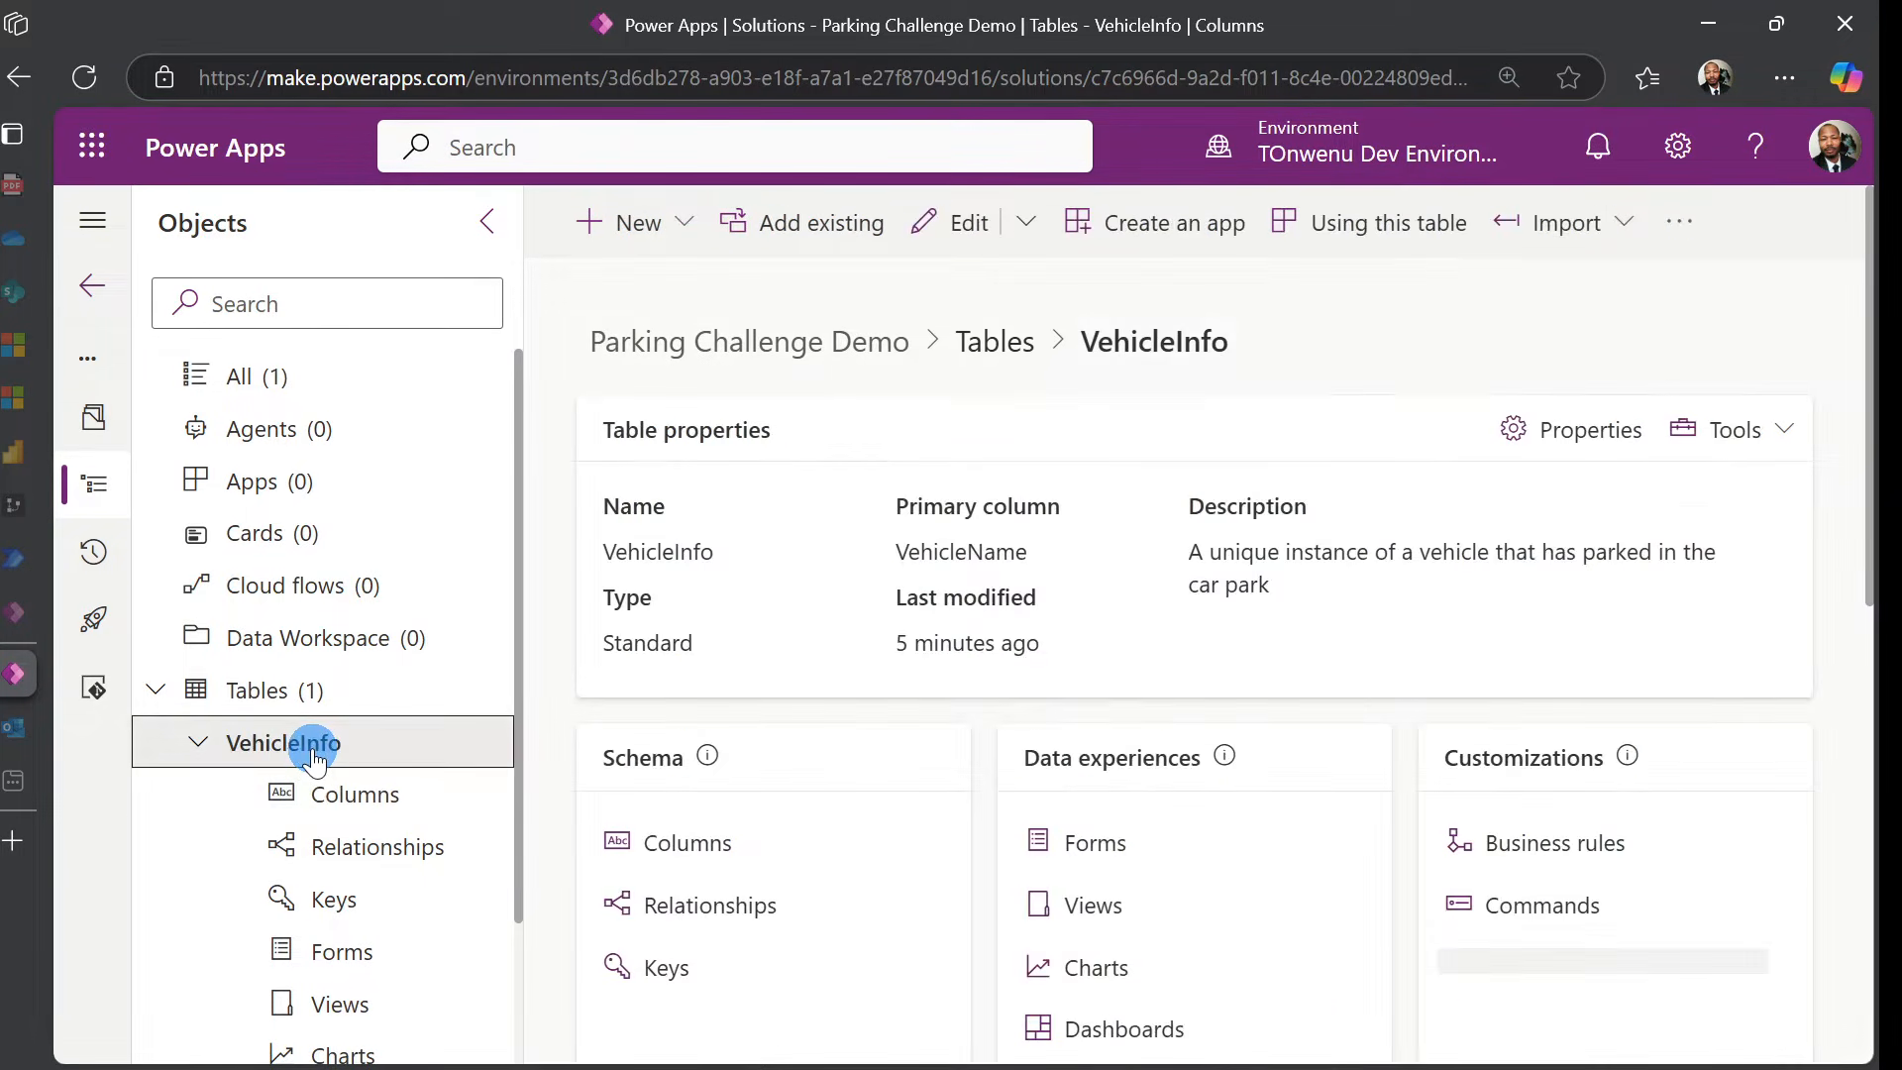
left_click(198, 743)
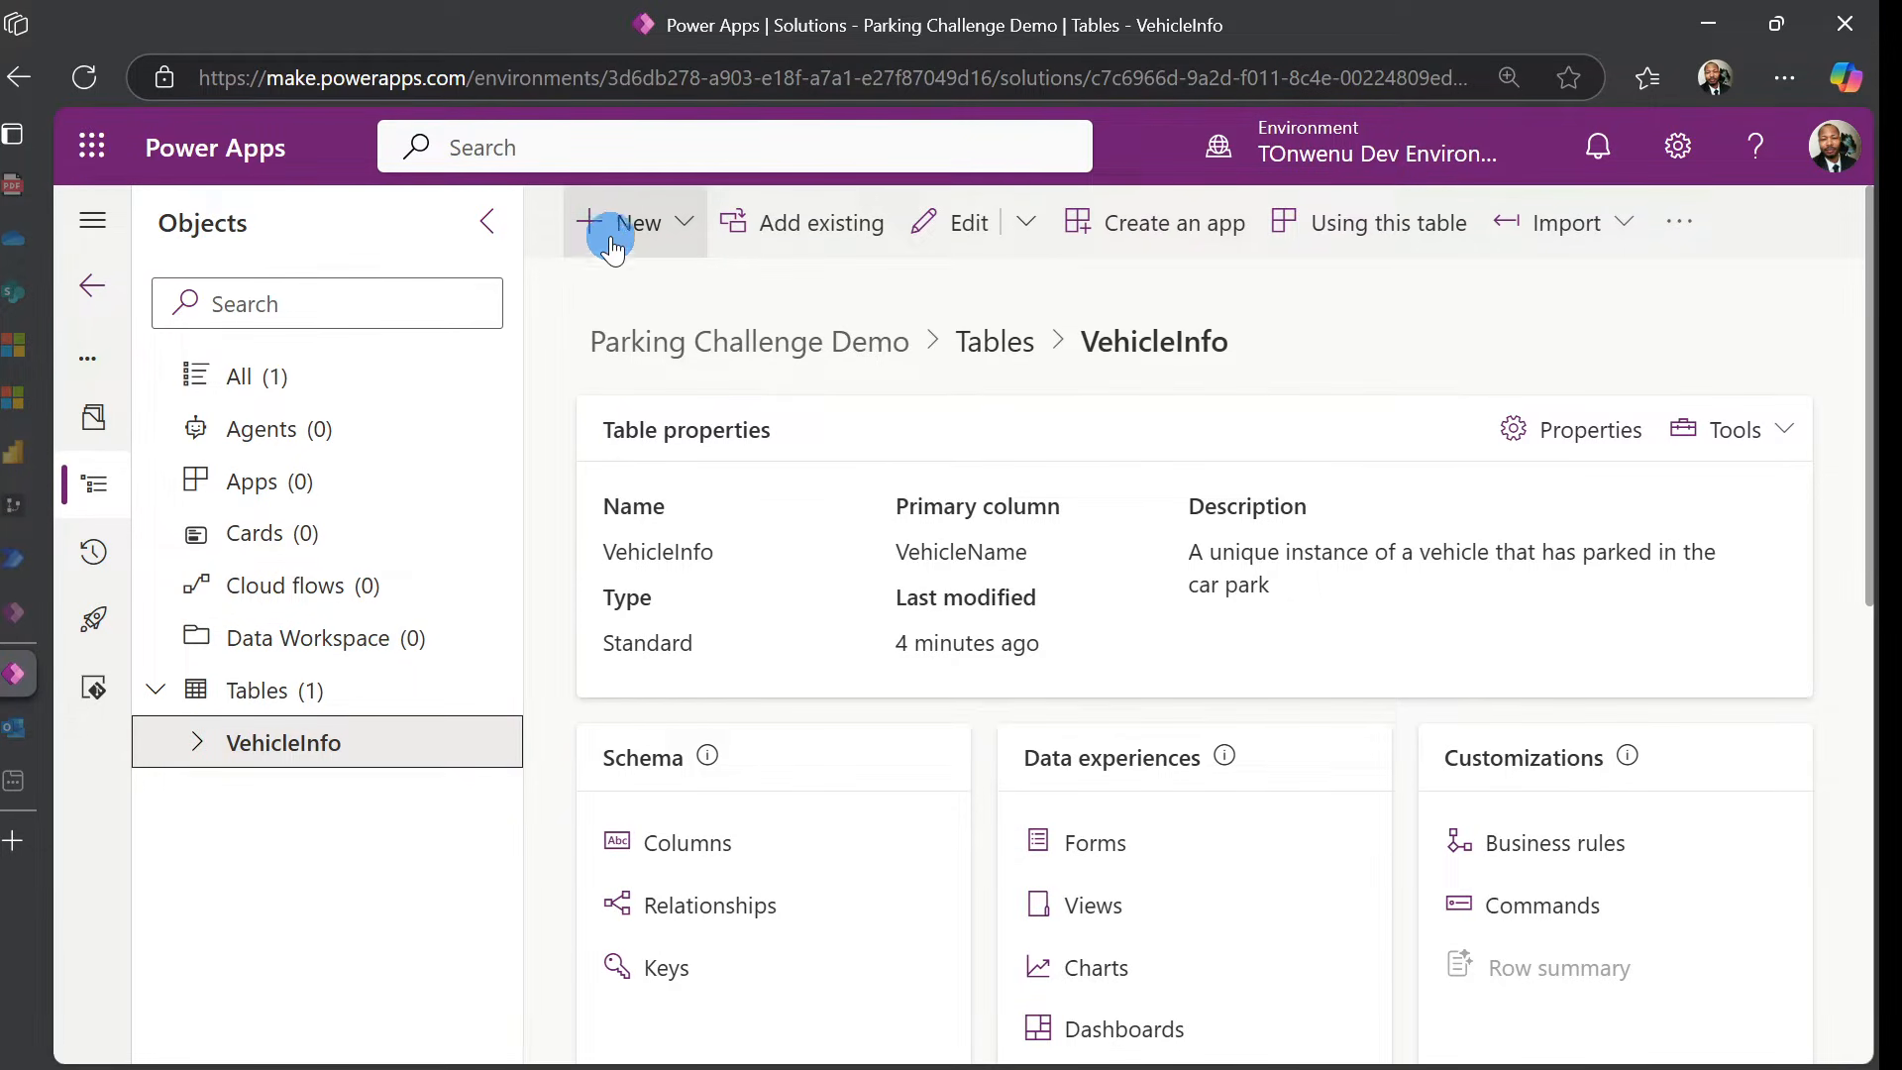
left_click(283, 694)
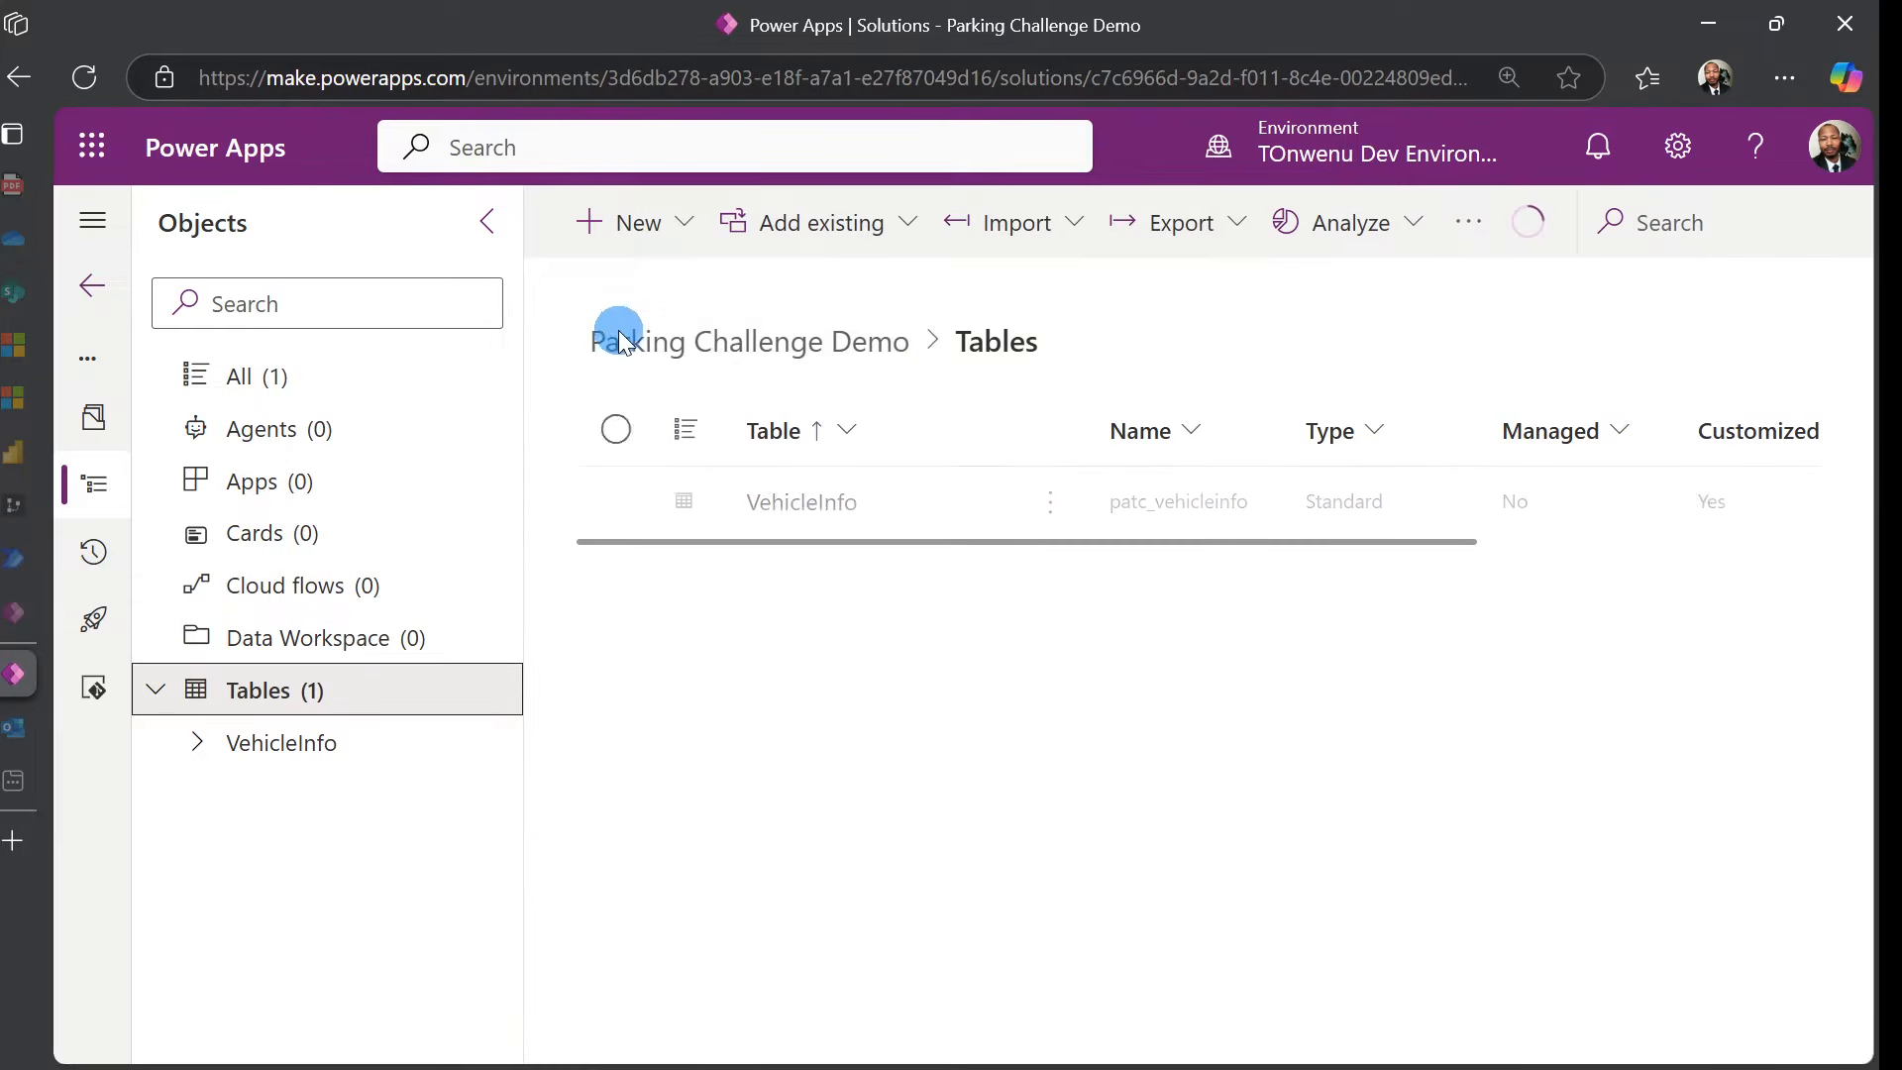
left_click(627, 226)
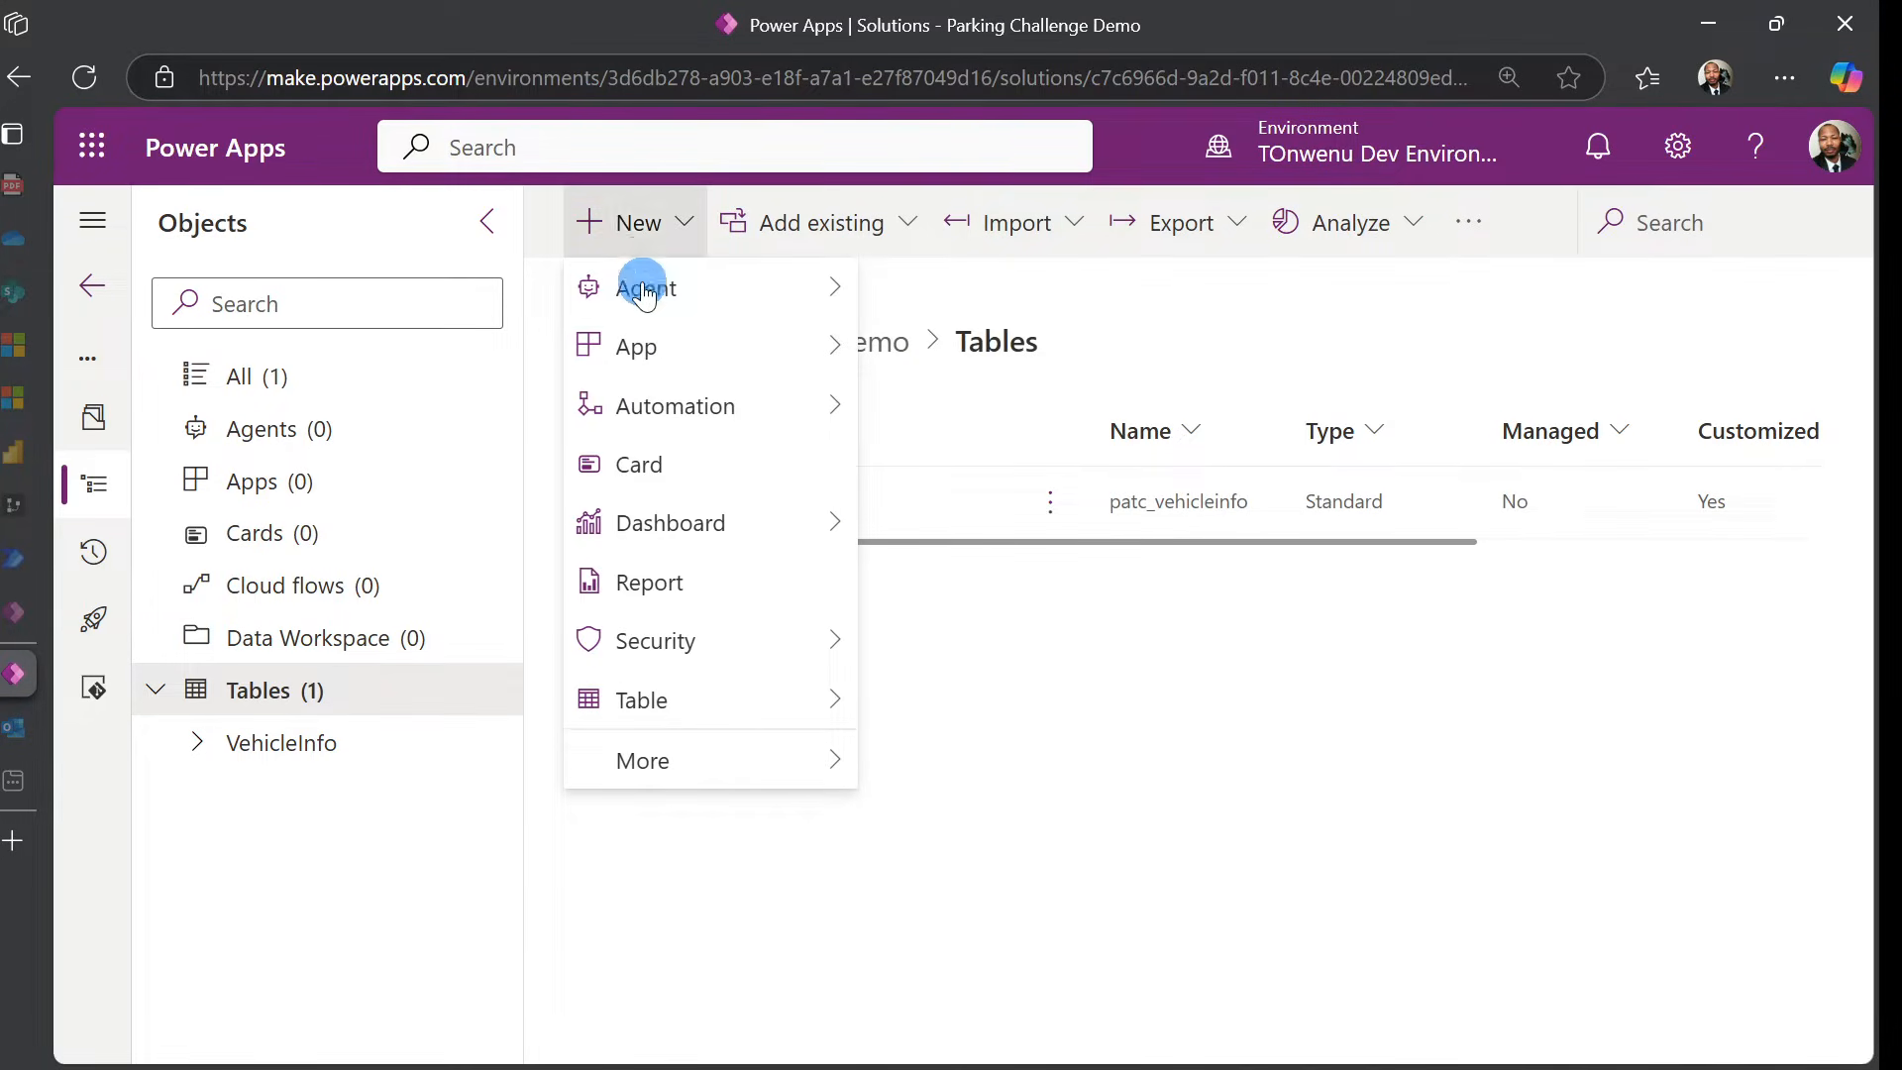
mouse_move(655, 703)
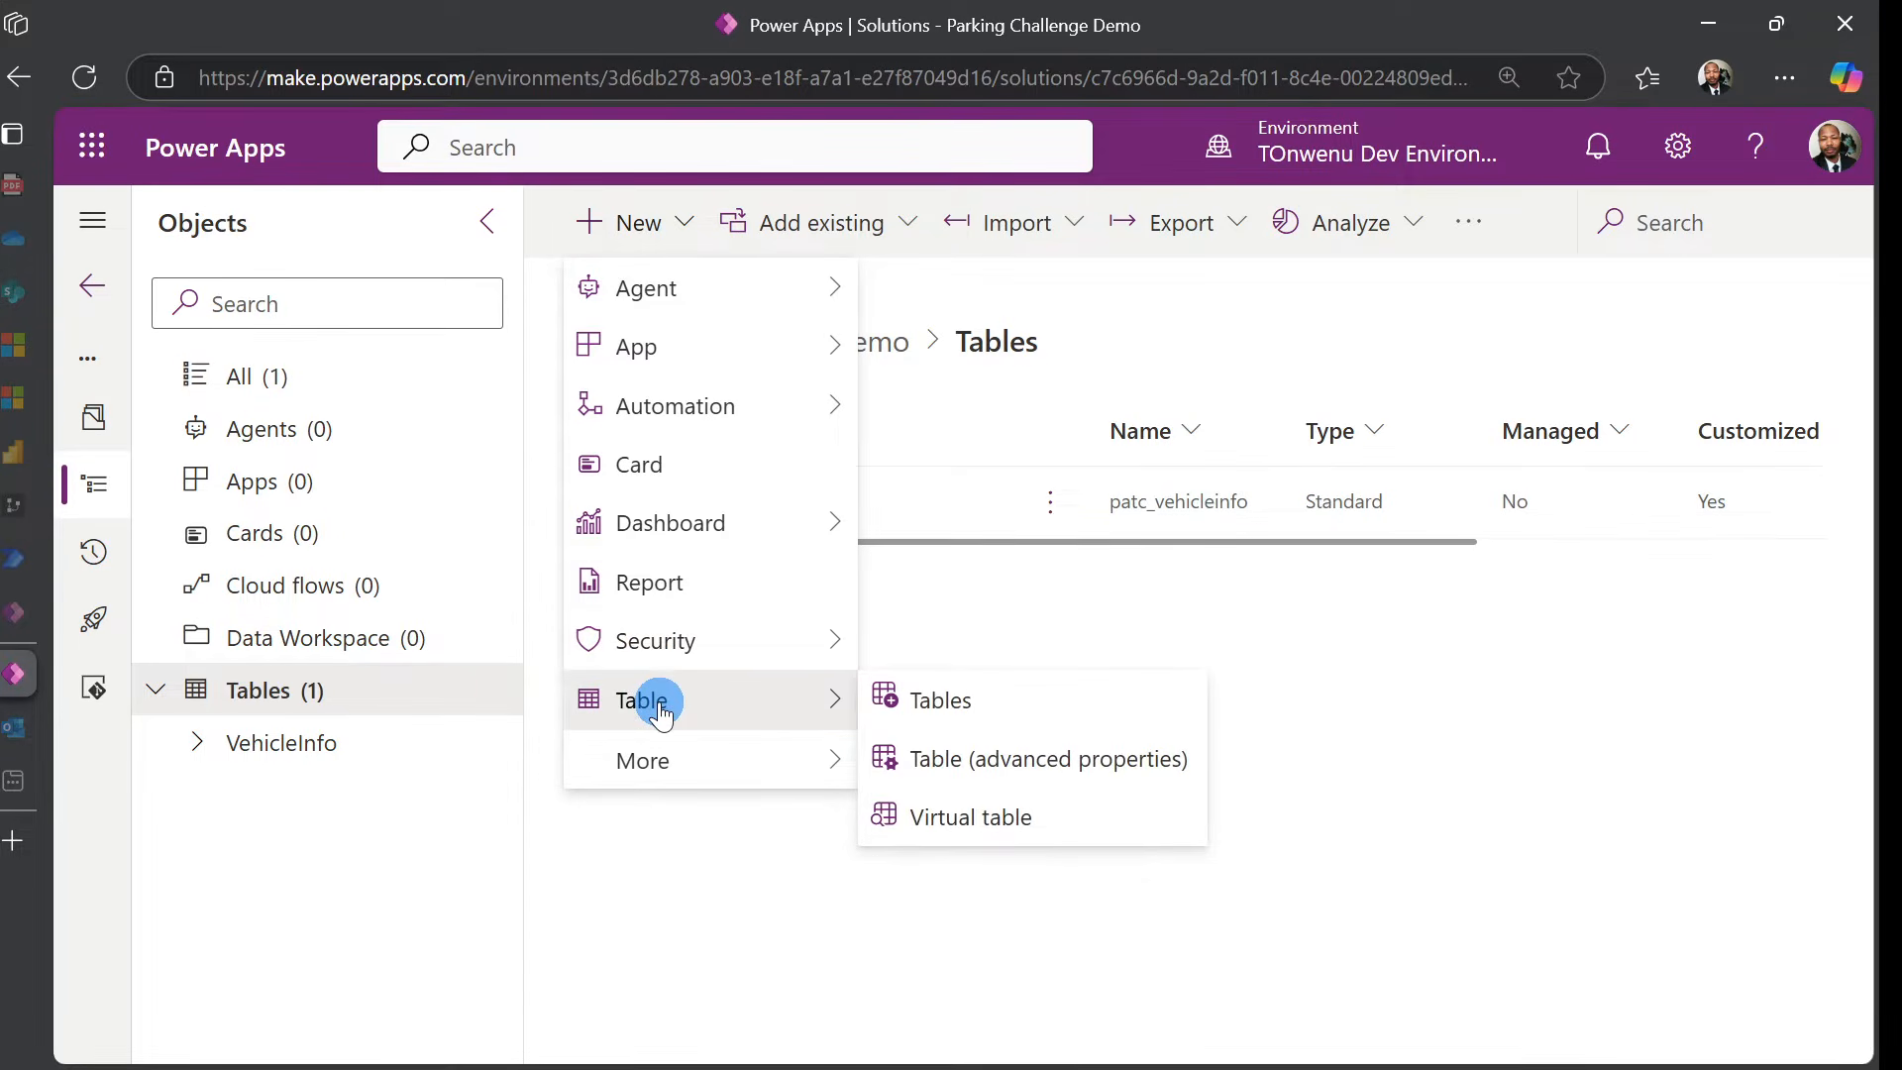
Define table ParkingRequestInfo with primary column ParkingRequestName, noted as autonumber
left_click(1052, 778)
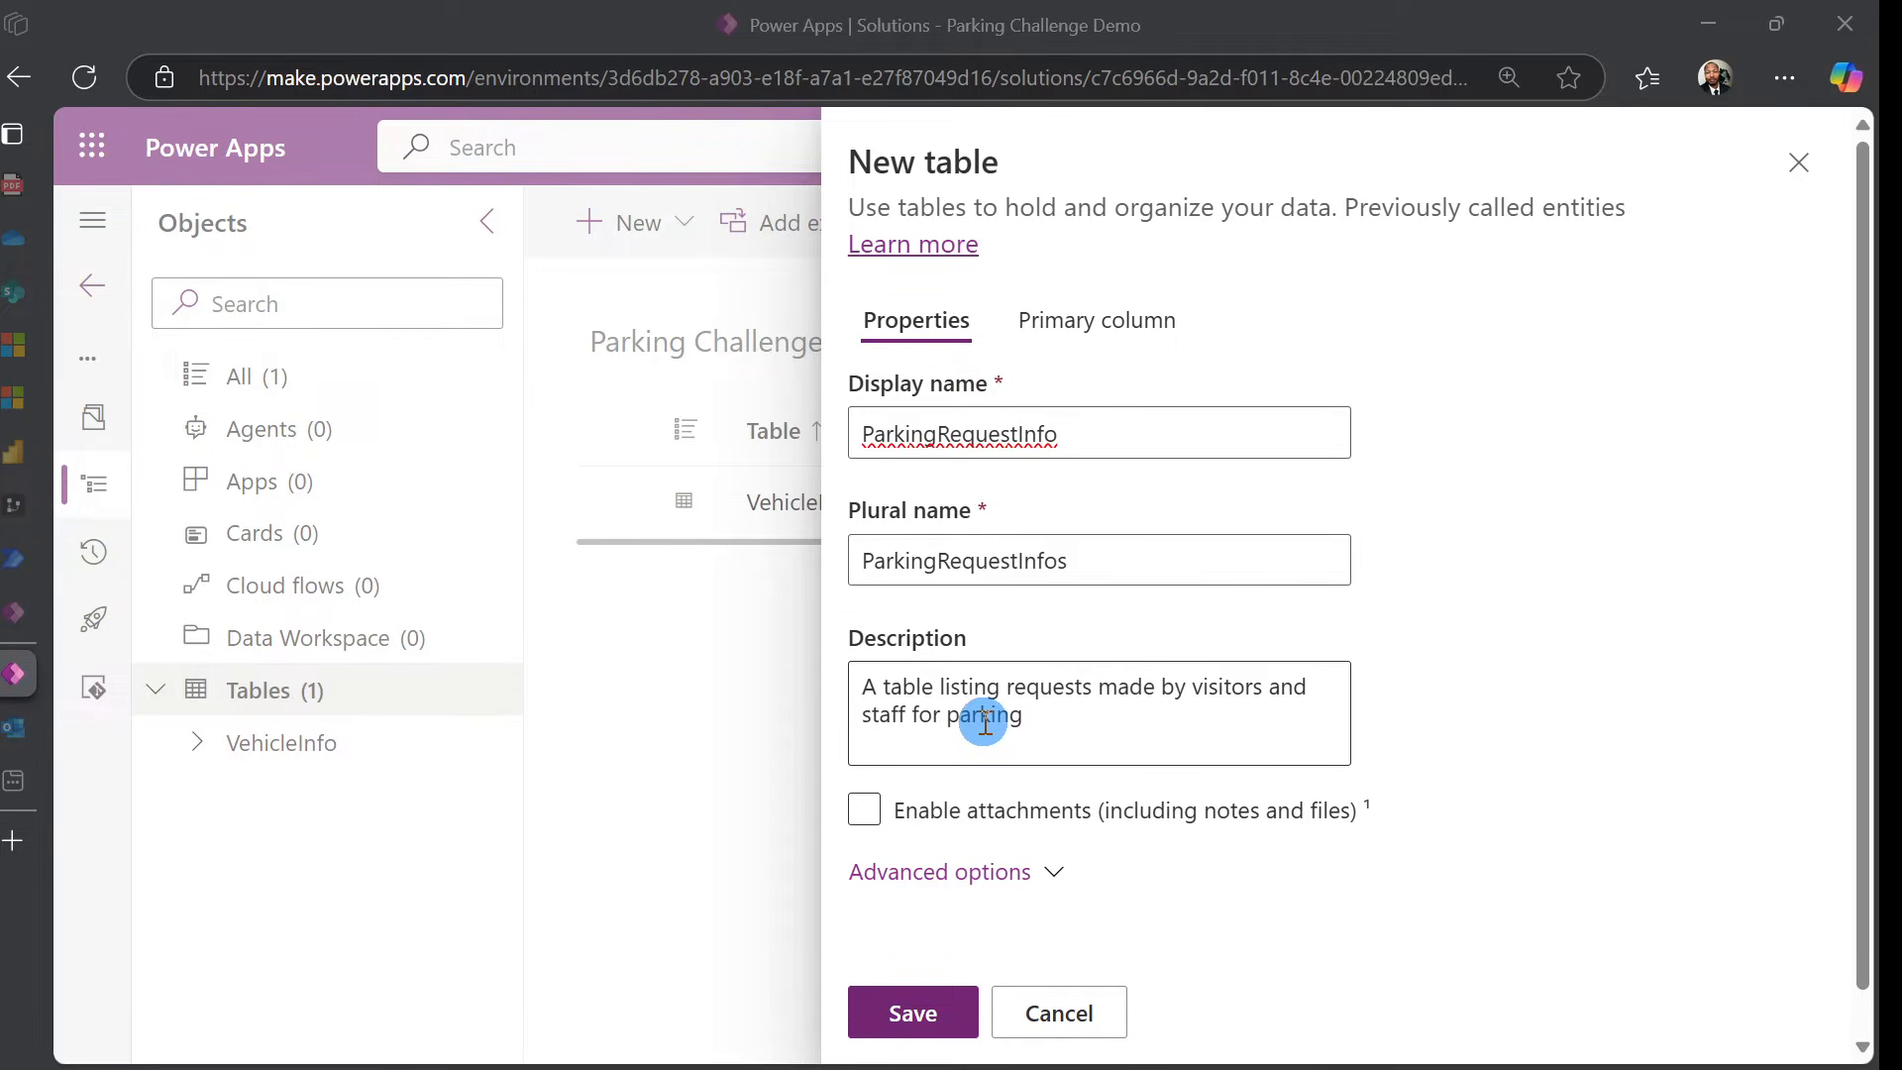
left_click(1154, 326)
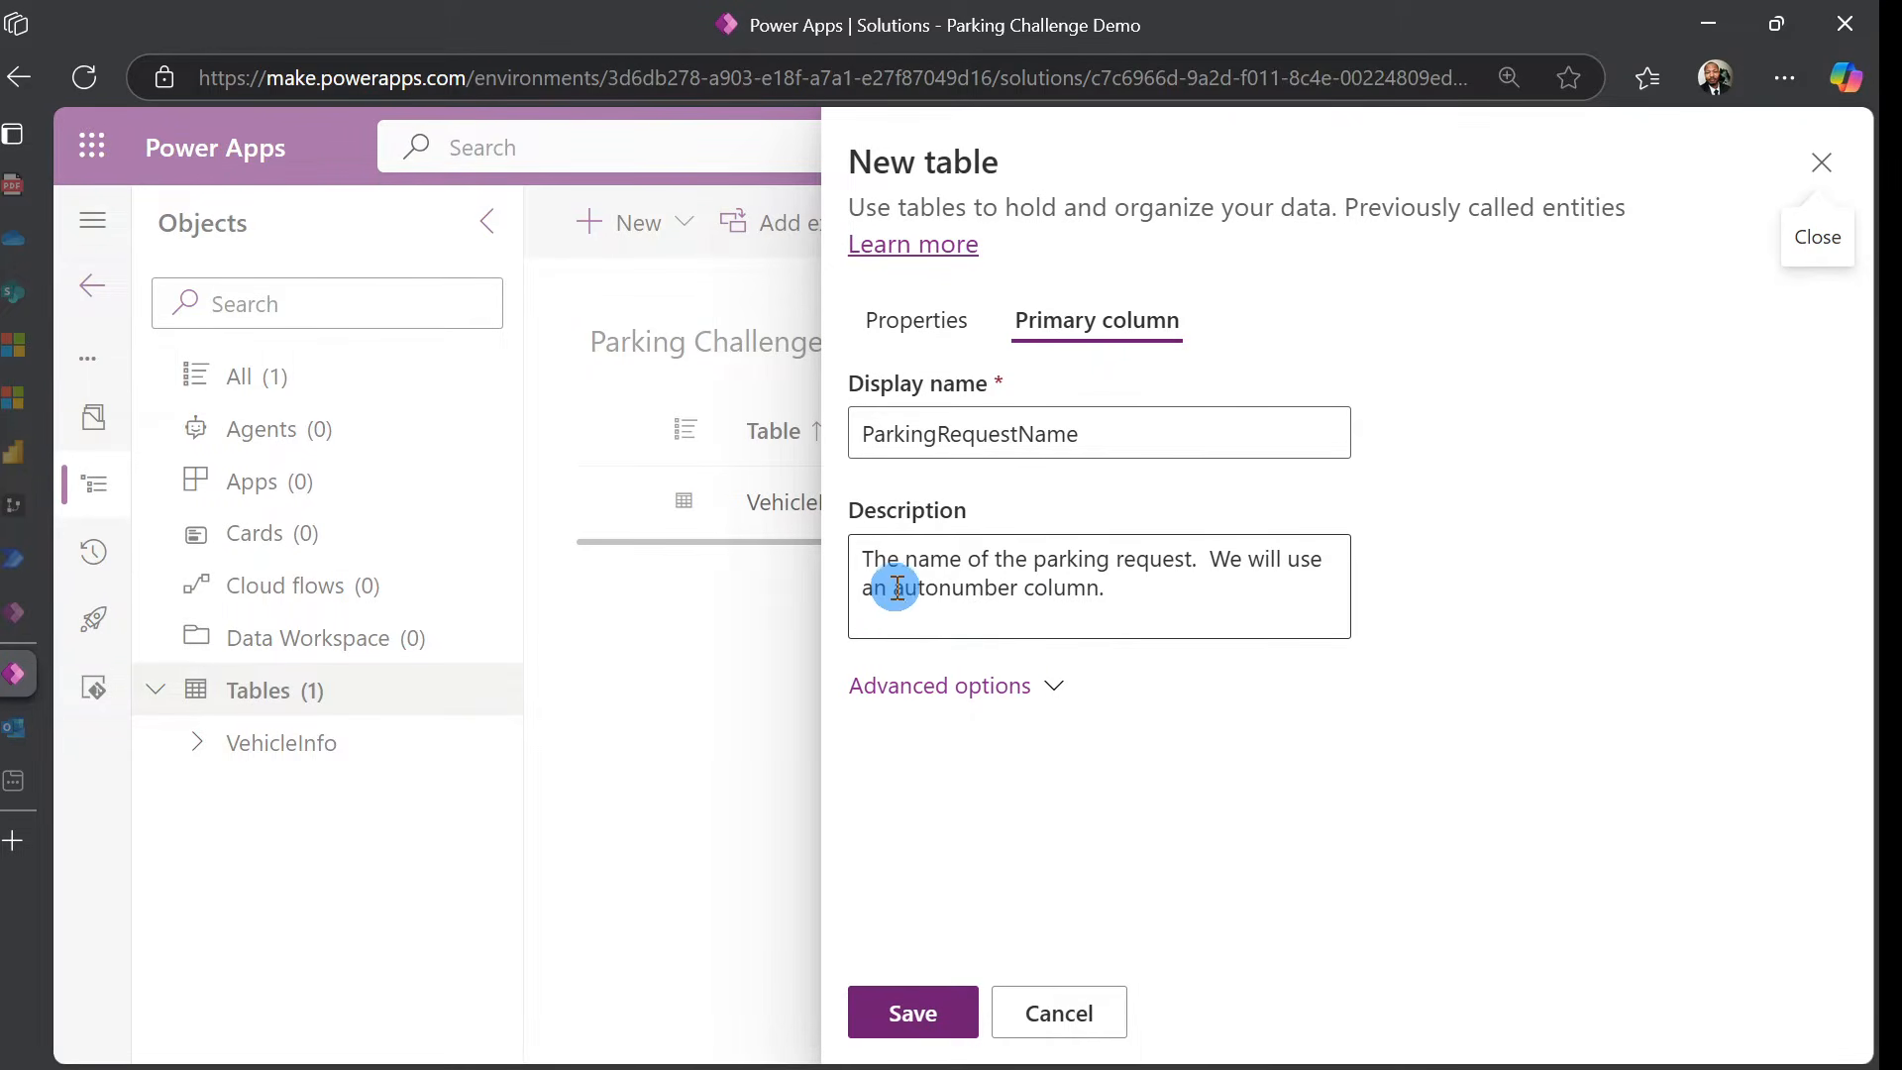
Limit the ParkingRequestName primary column to a maximum of 100 characters
left_click(982, 693)
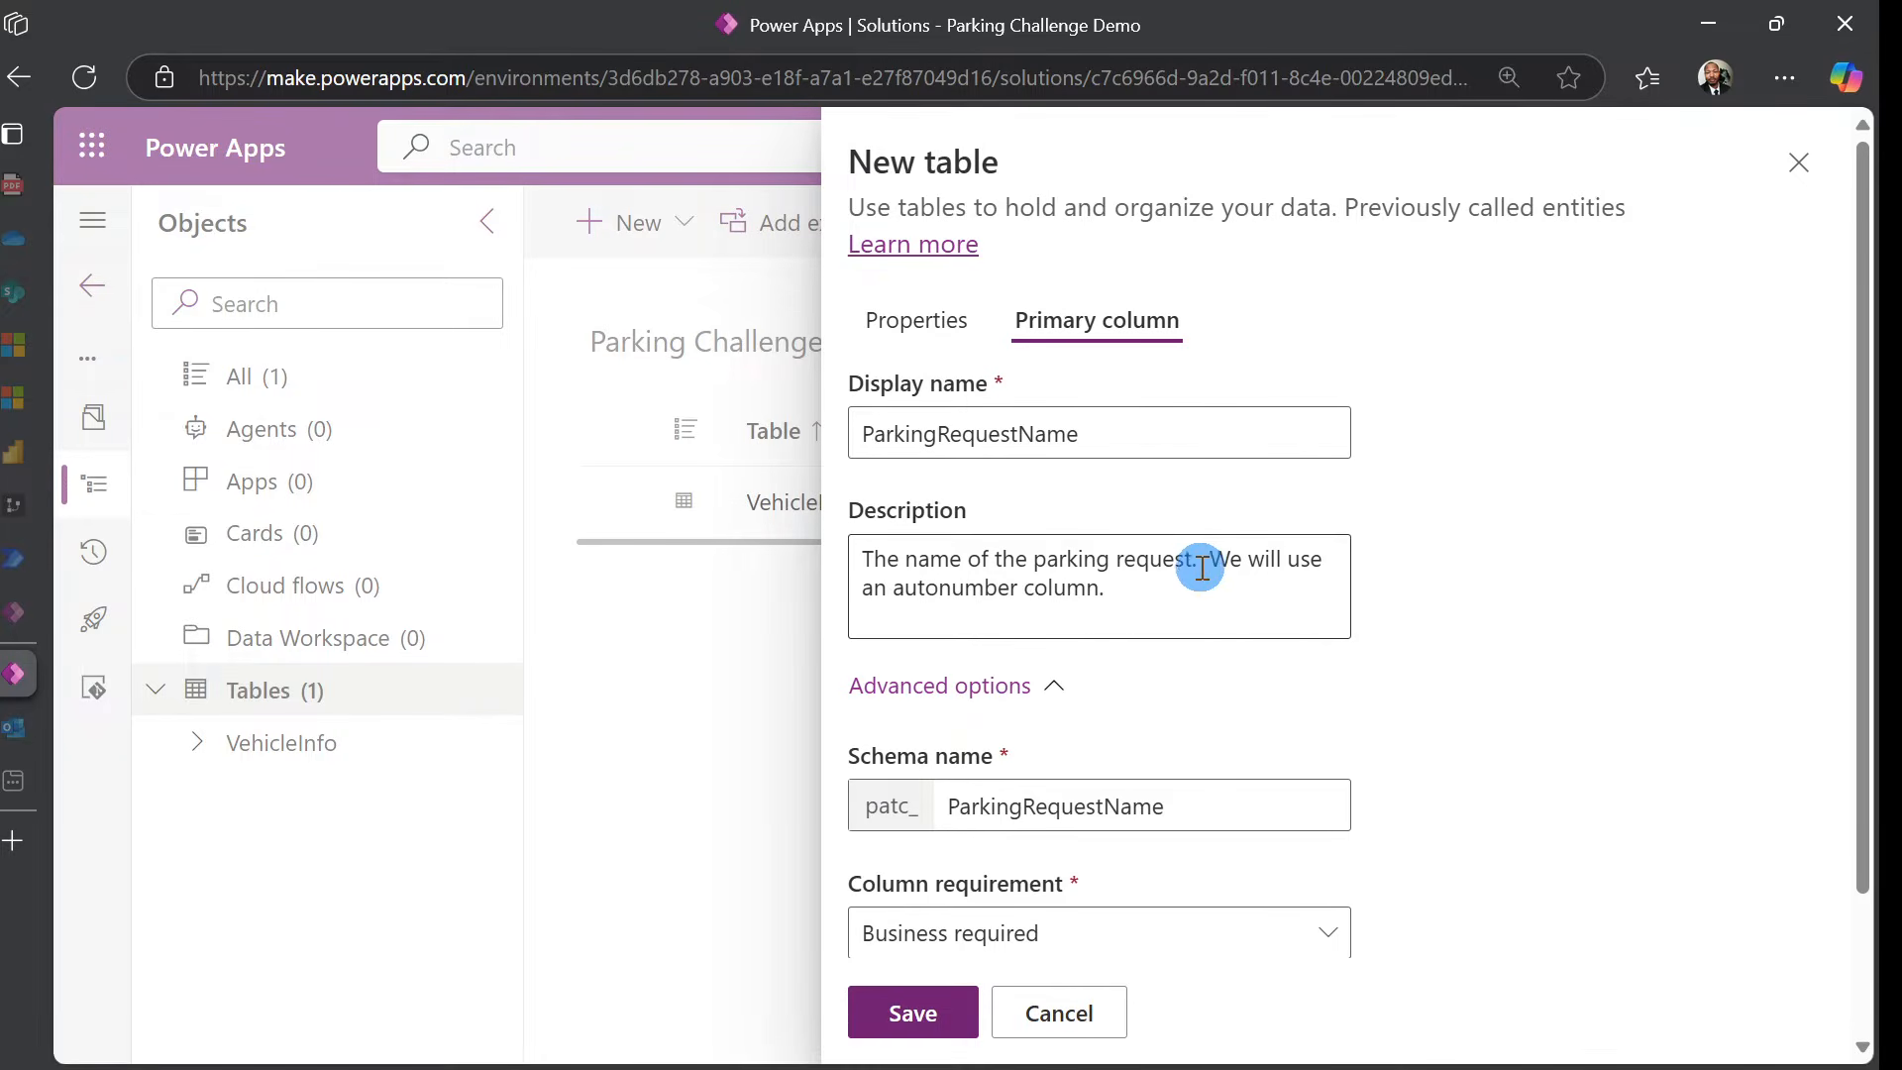
scroll(1184, 604, "down", 2)
left_click(885, 889)
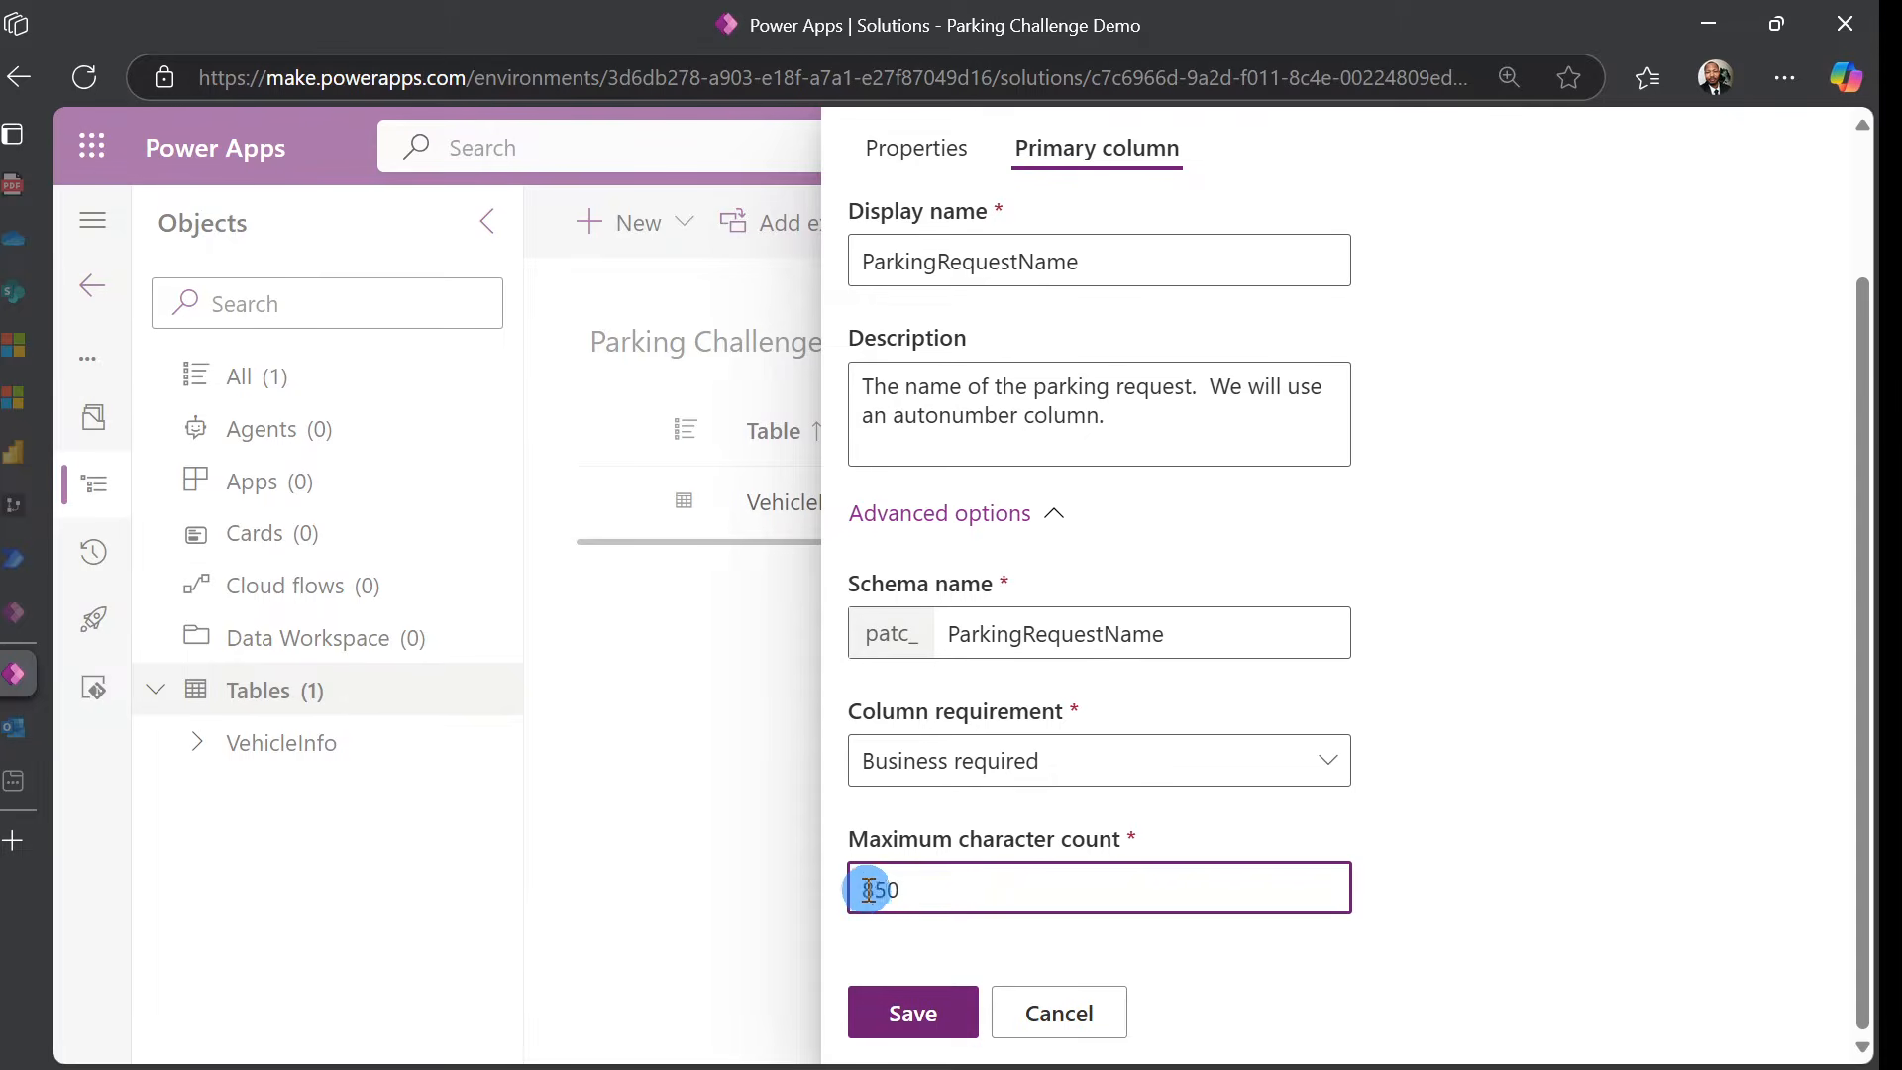
type("100")
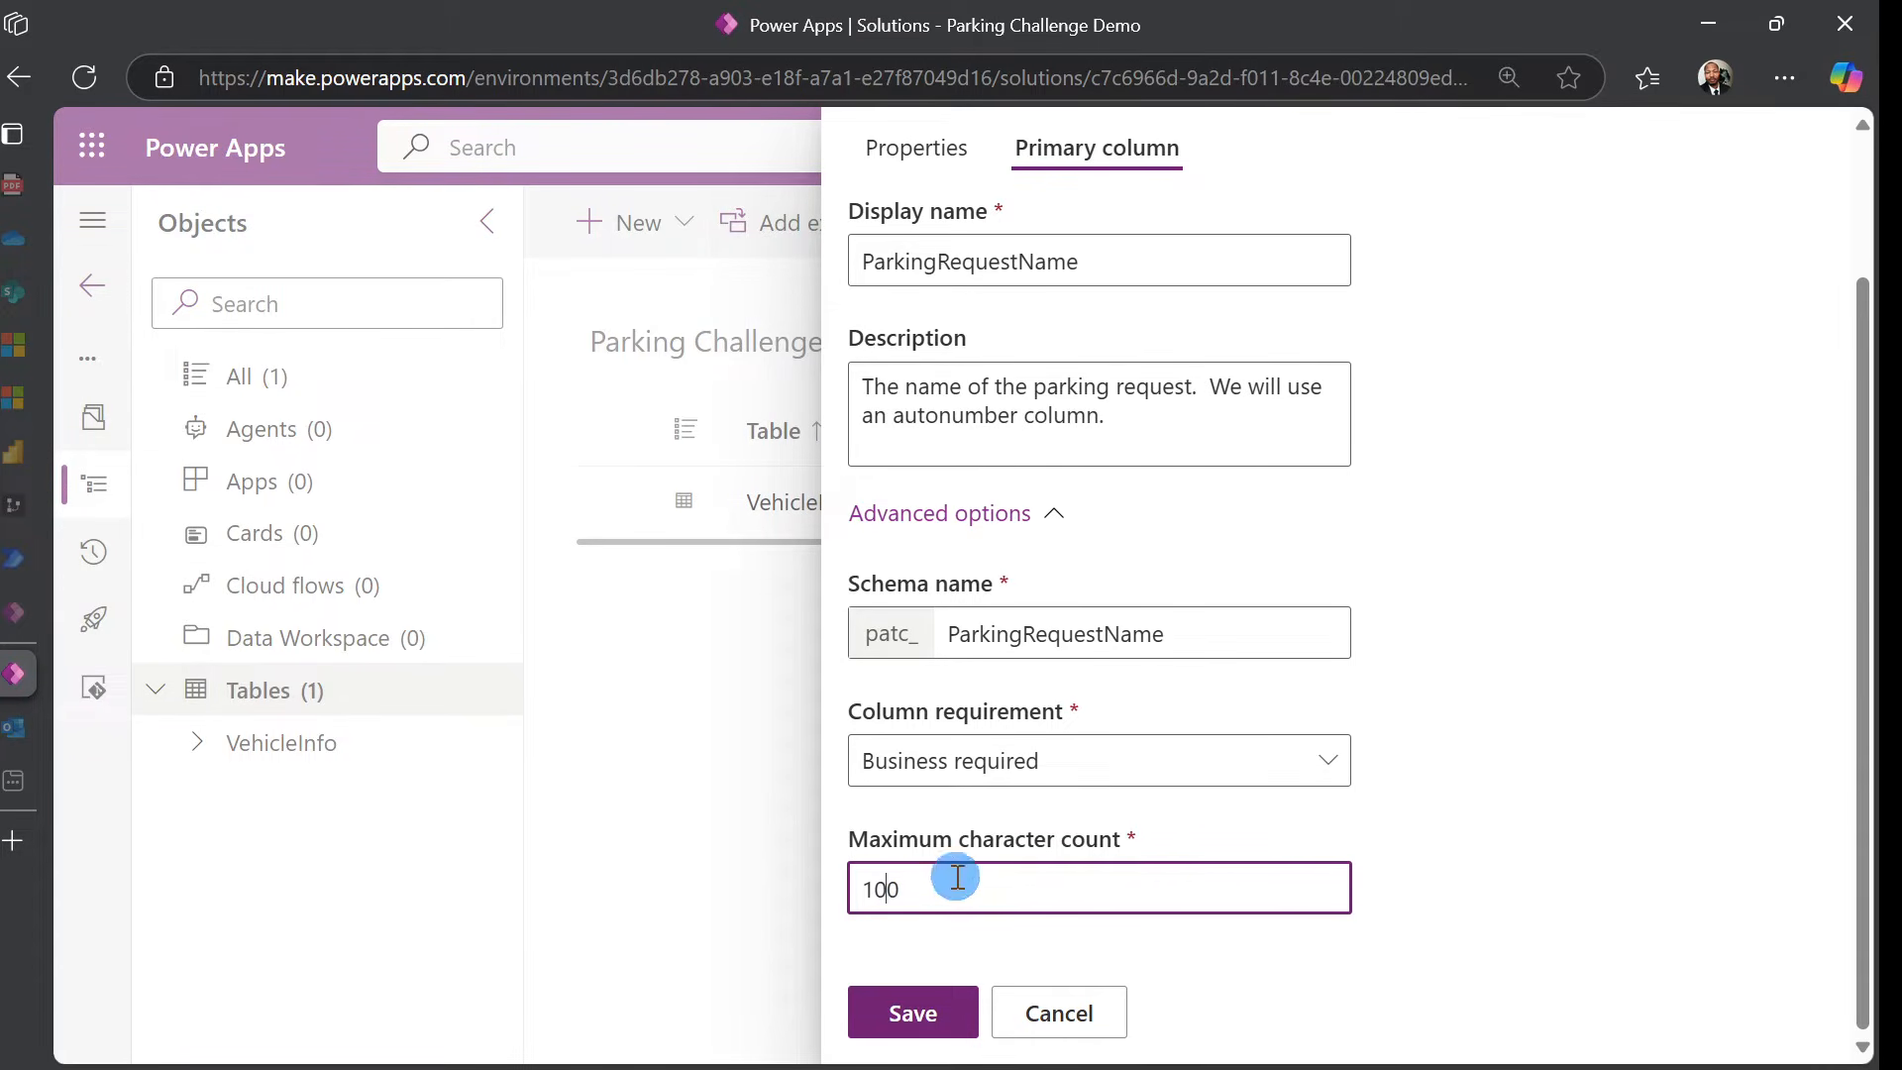
left_click(1488, 664)
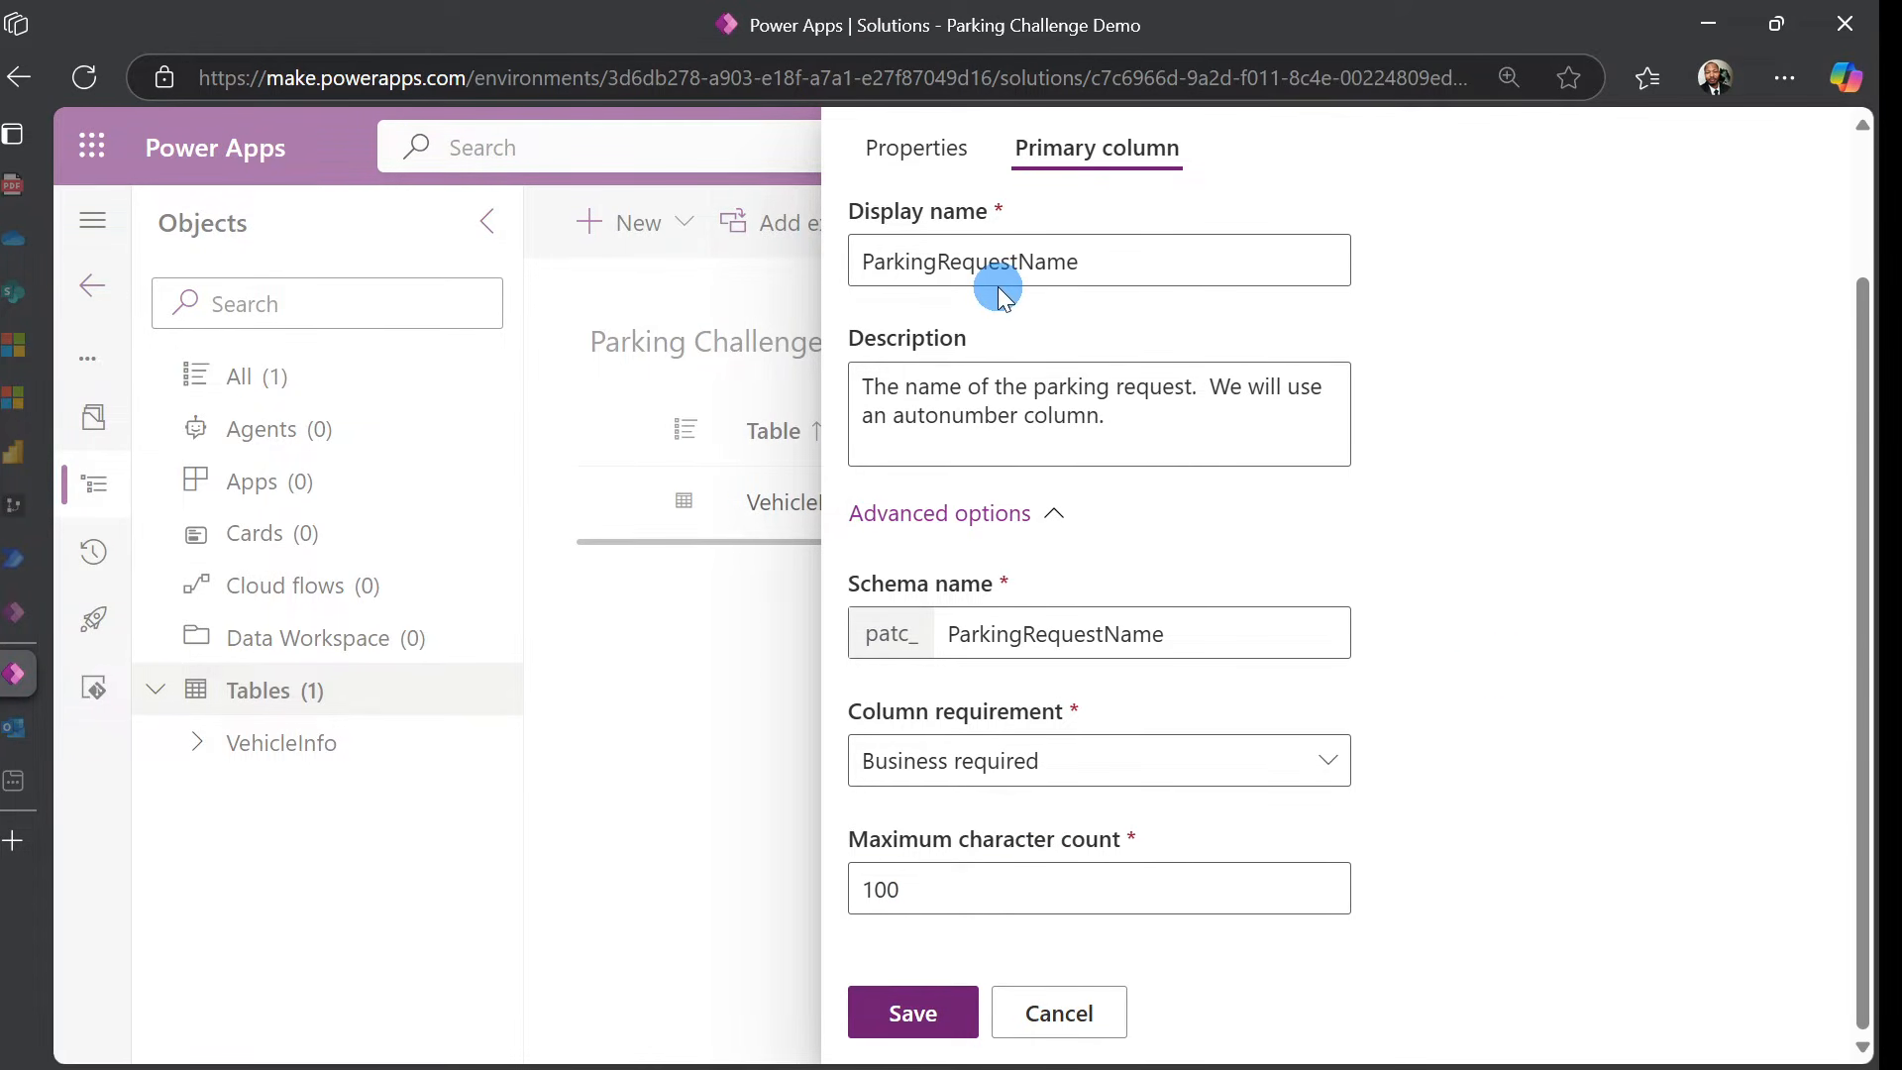
Review the table's advanced options and save the ParkingRequestInfo table
left_click(921, 149)
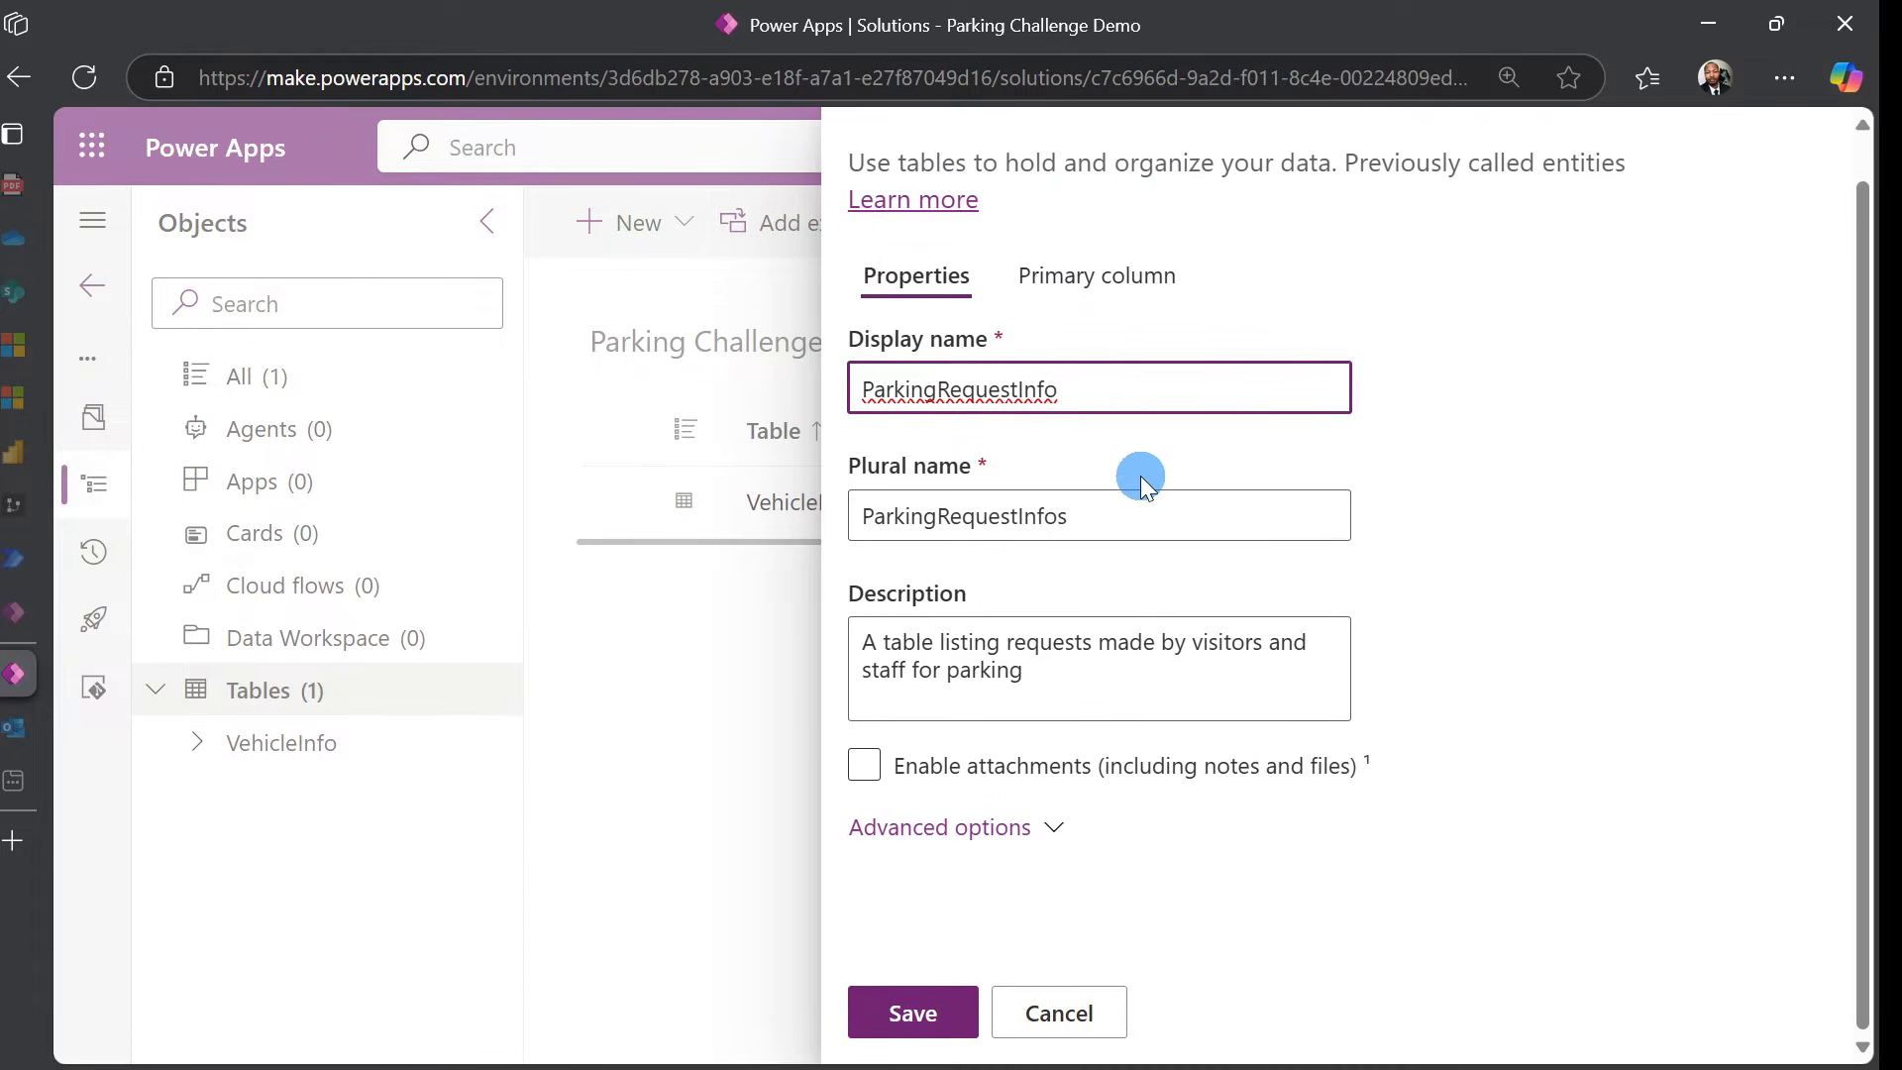
left_click(949, 832)
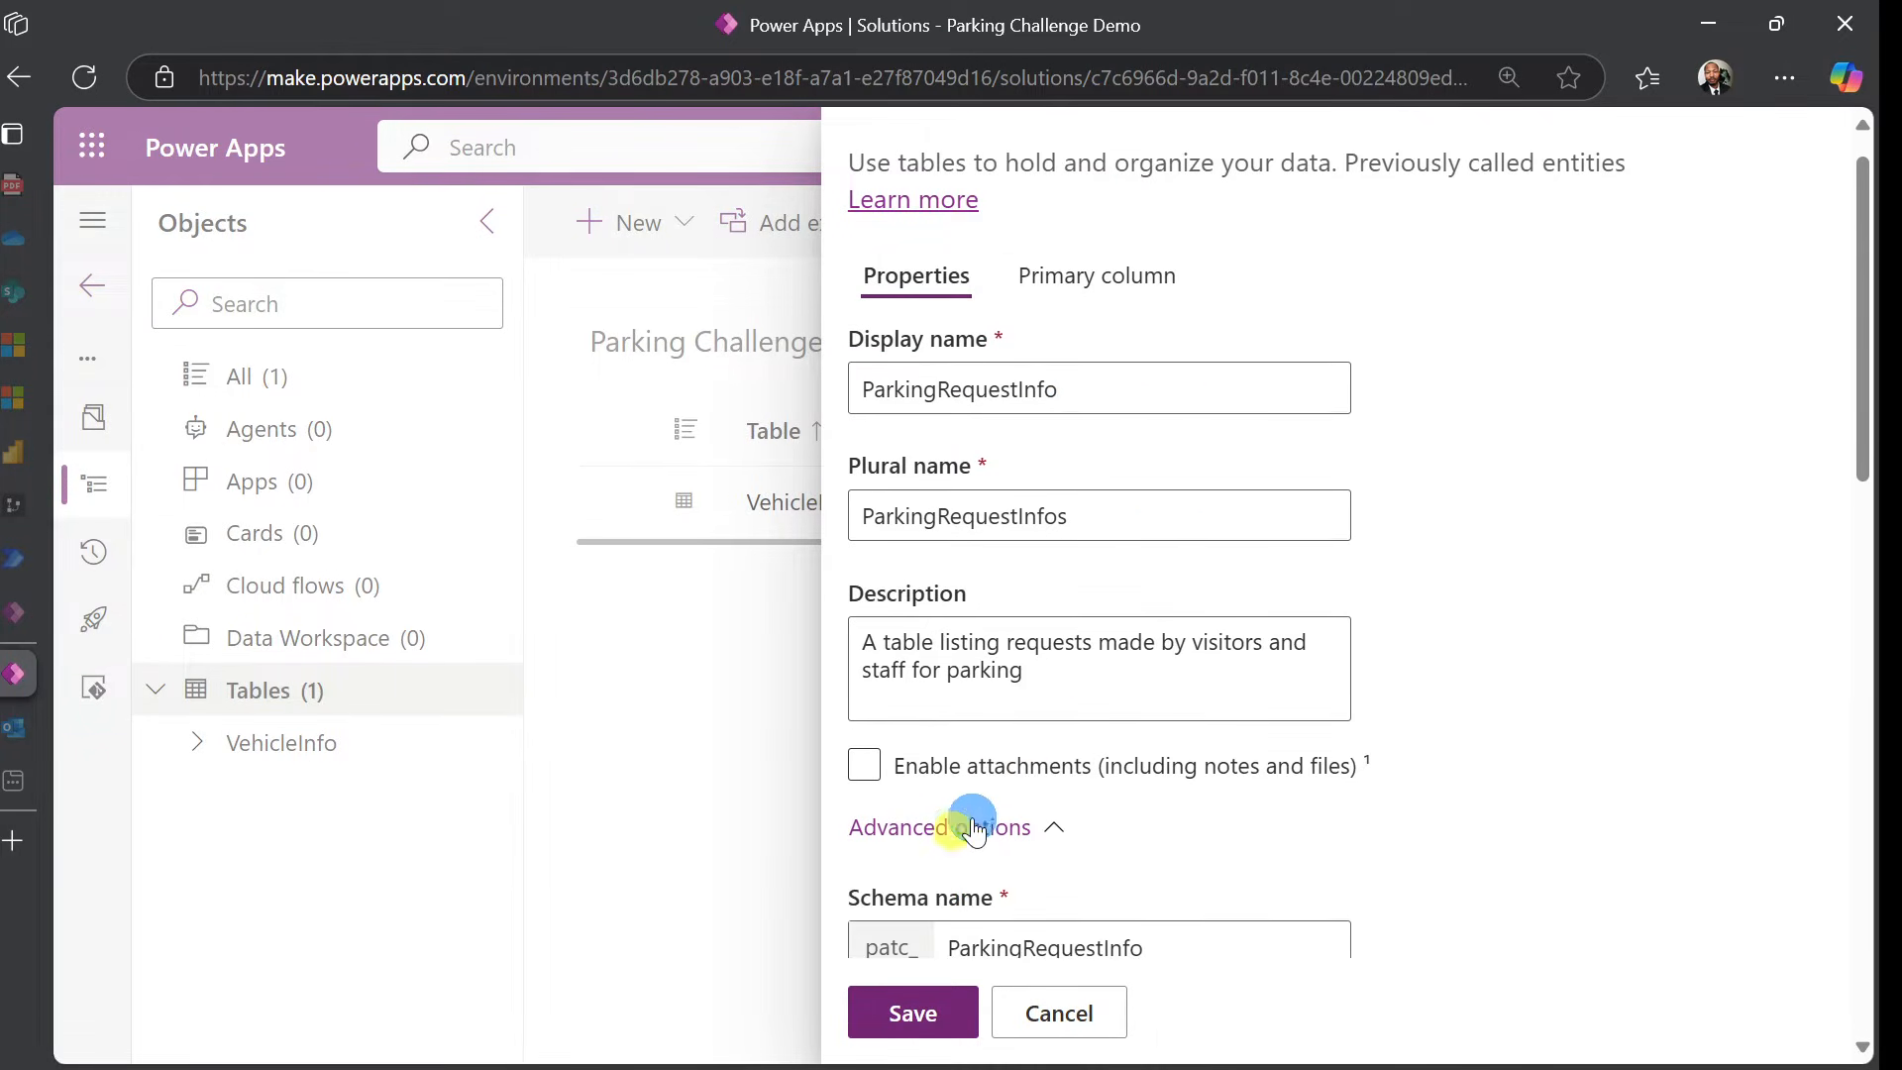
scroll(1323, 624, "down", 7)
scroll(1323, 623, "down", 3)
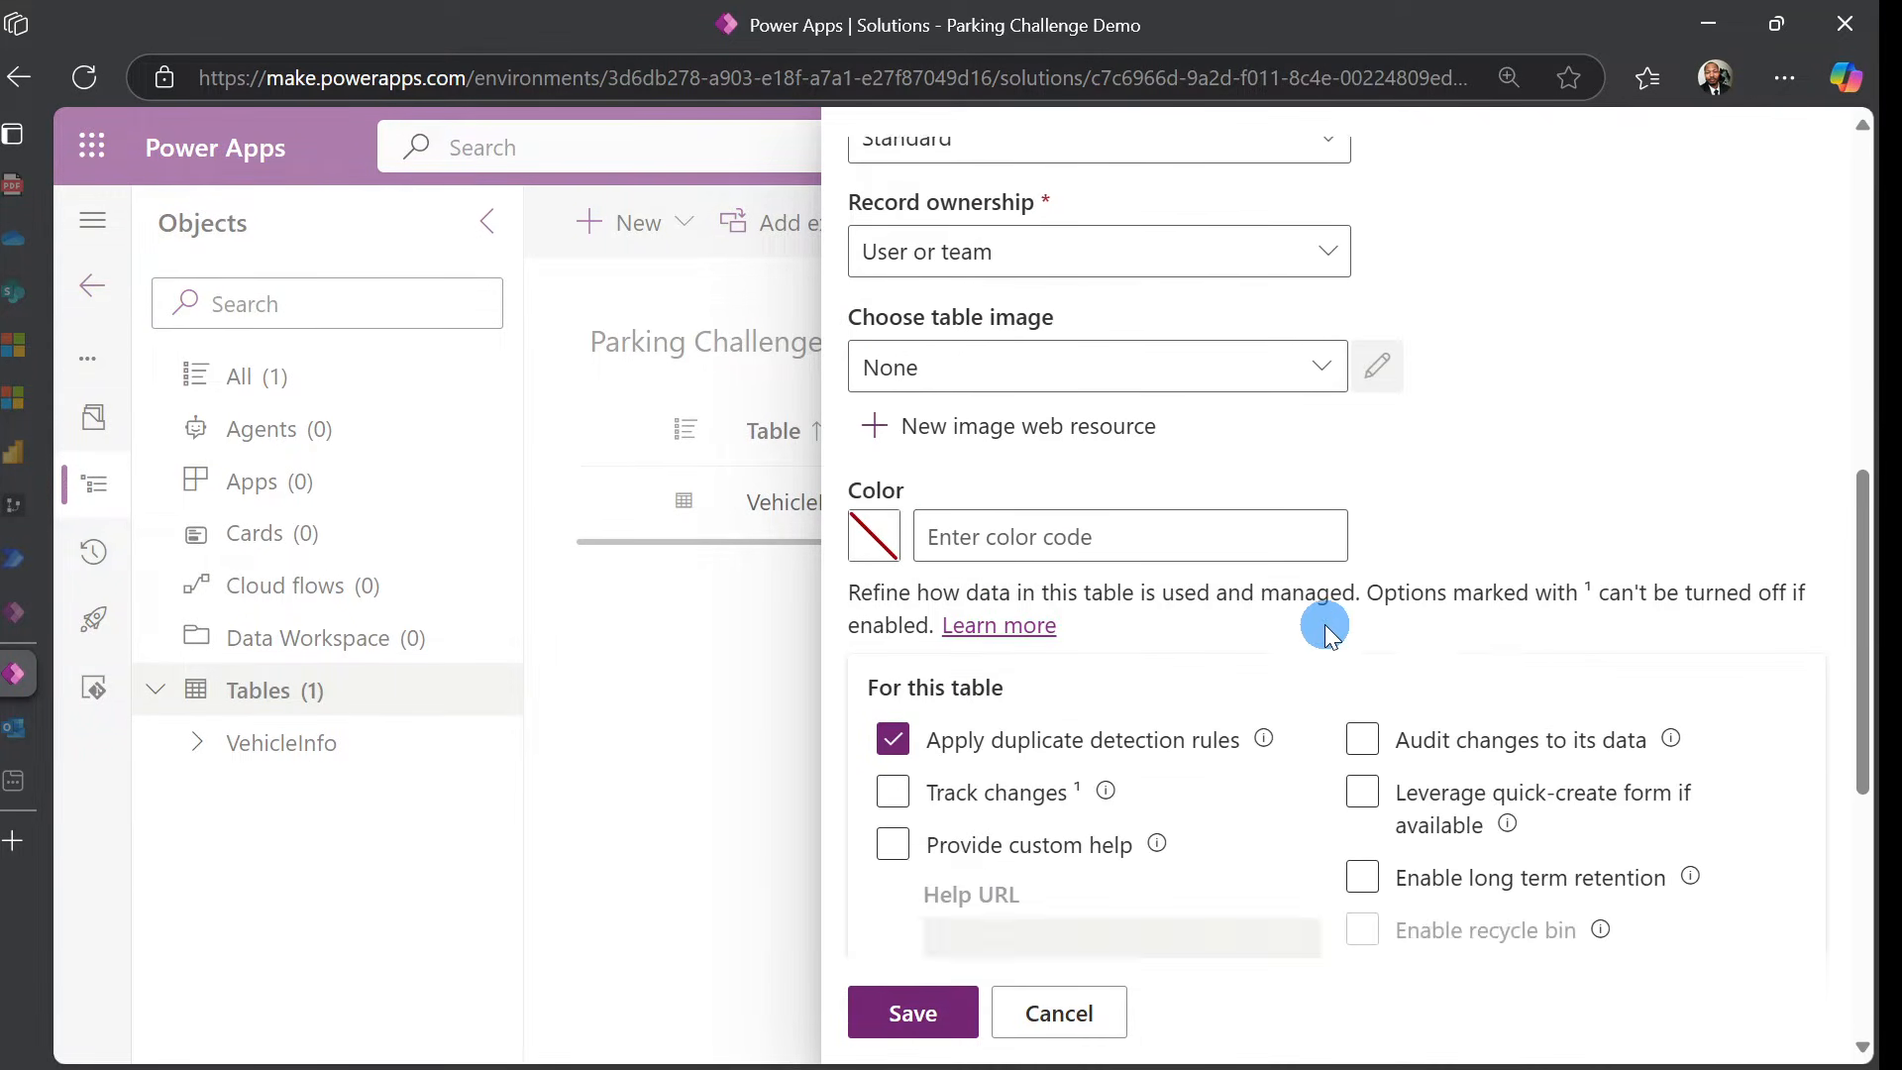
scroll(1323, 626, "down", 2)
left_click(948, 1030)
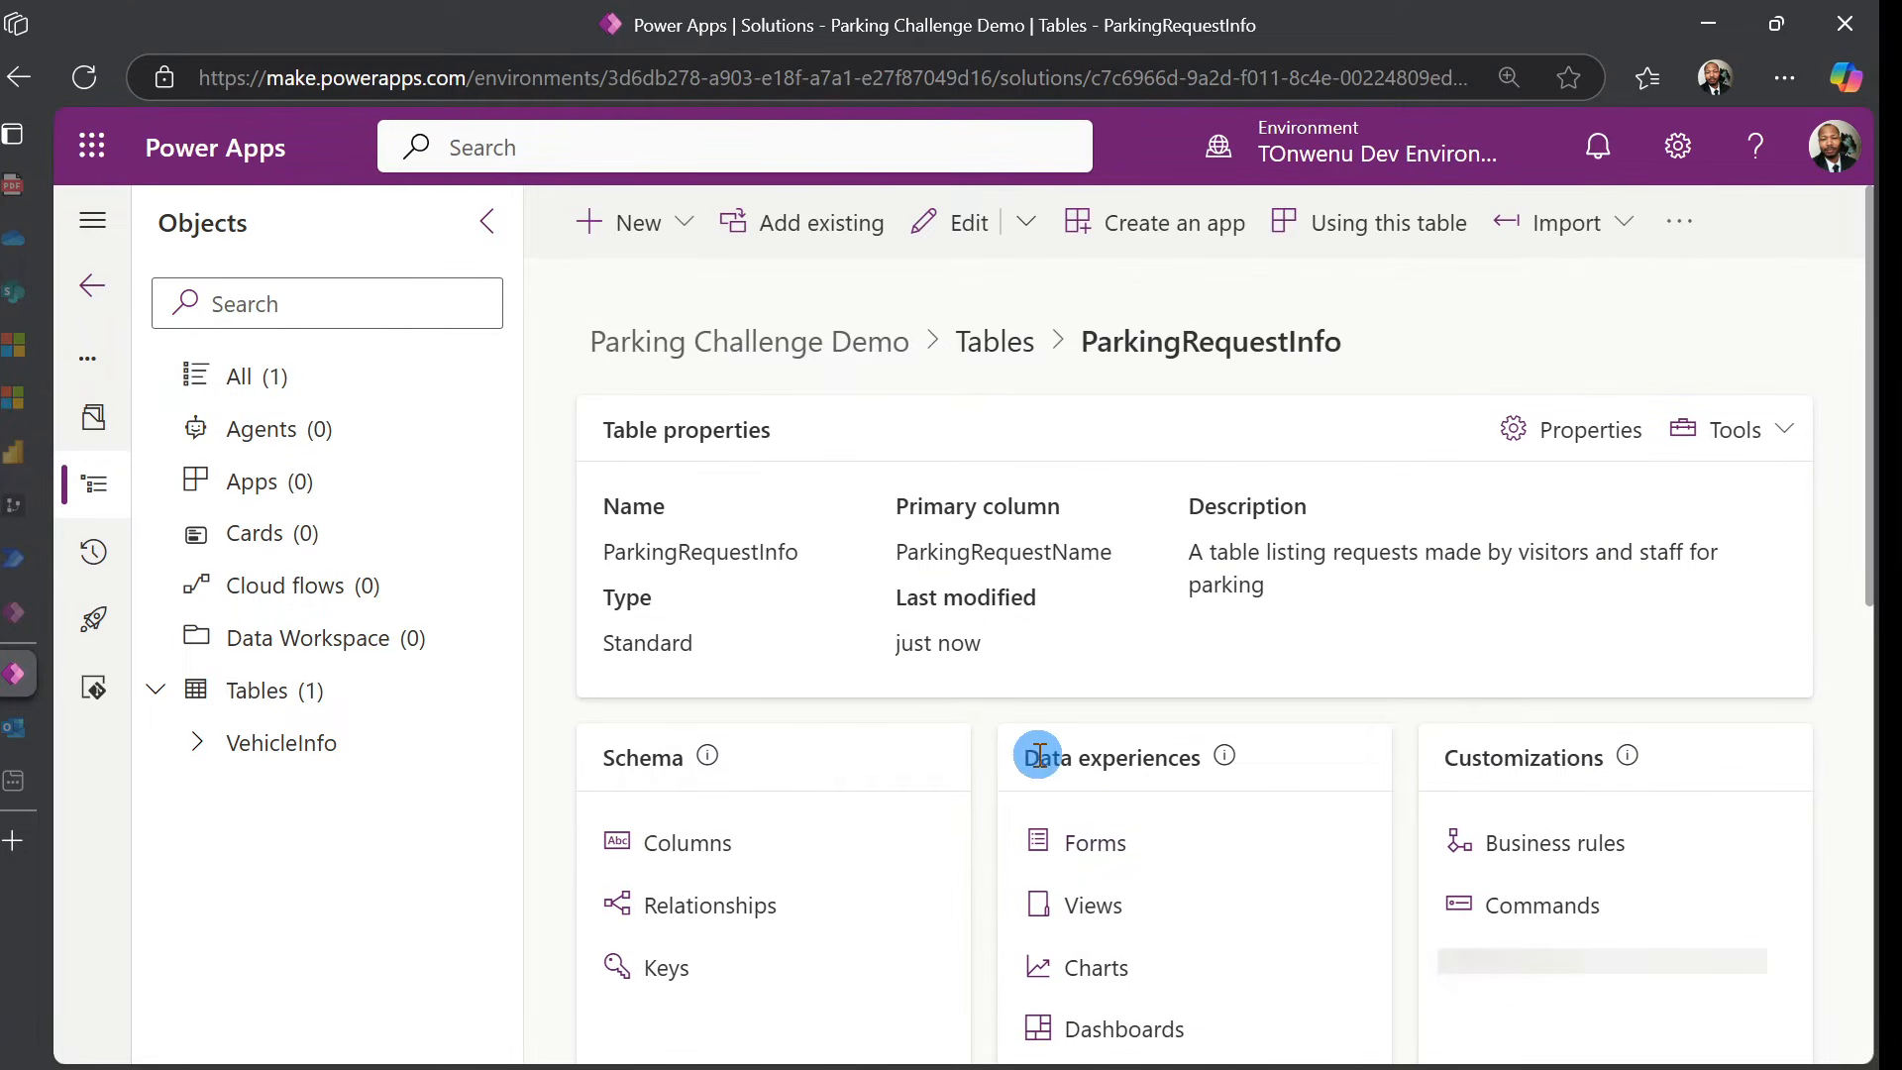
Open the ParkingRequestInfo columns list and start defining a new column
left_click(684, 843)
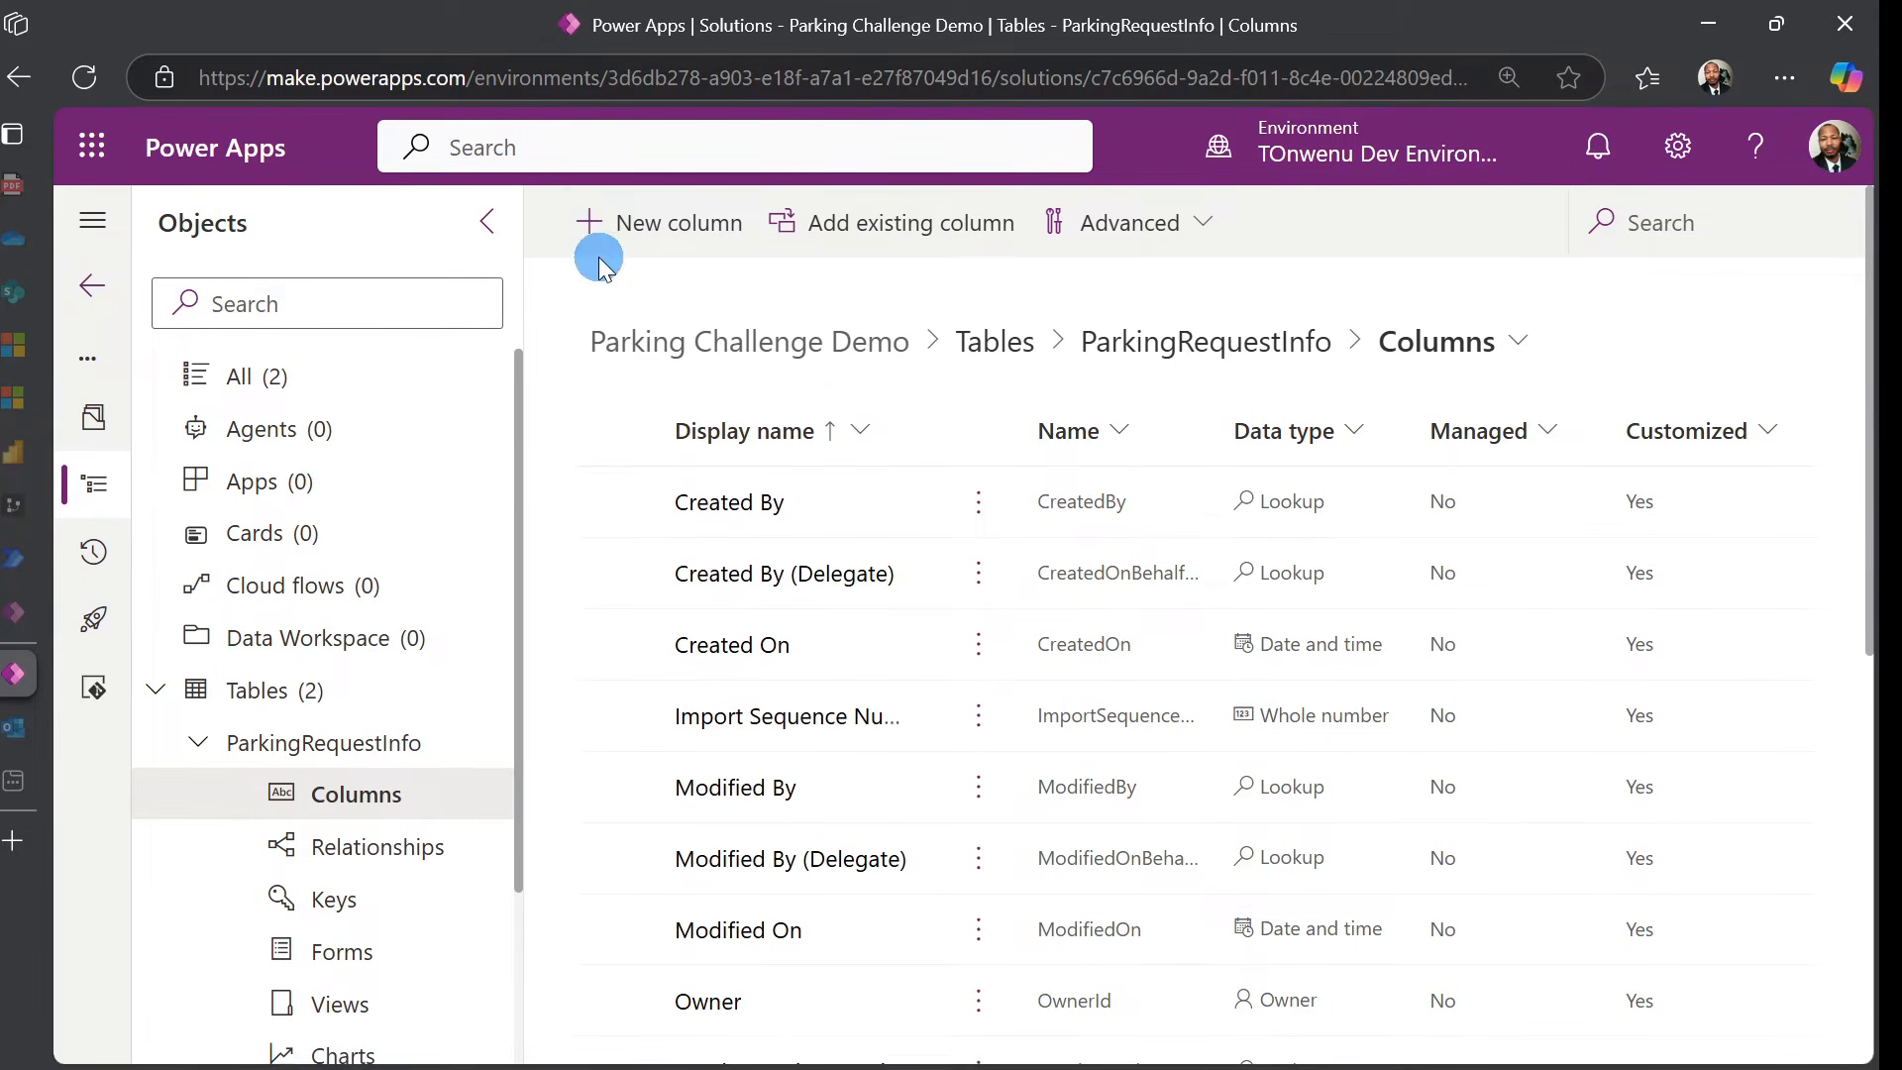
left_click(643, 228)
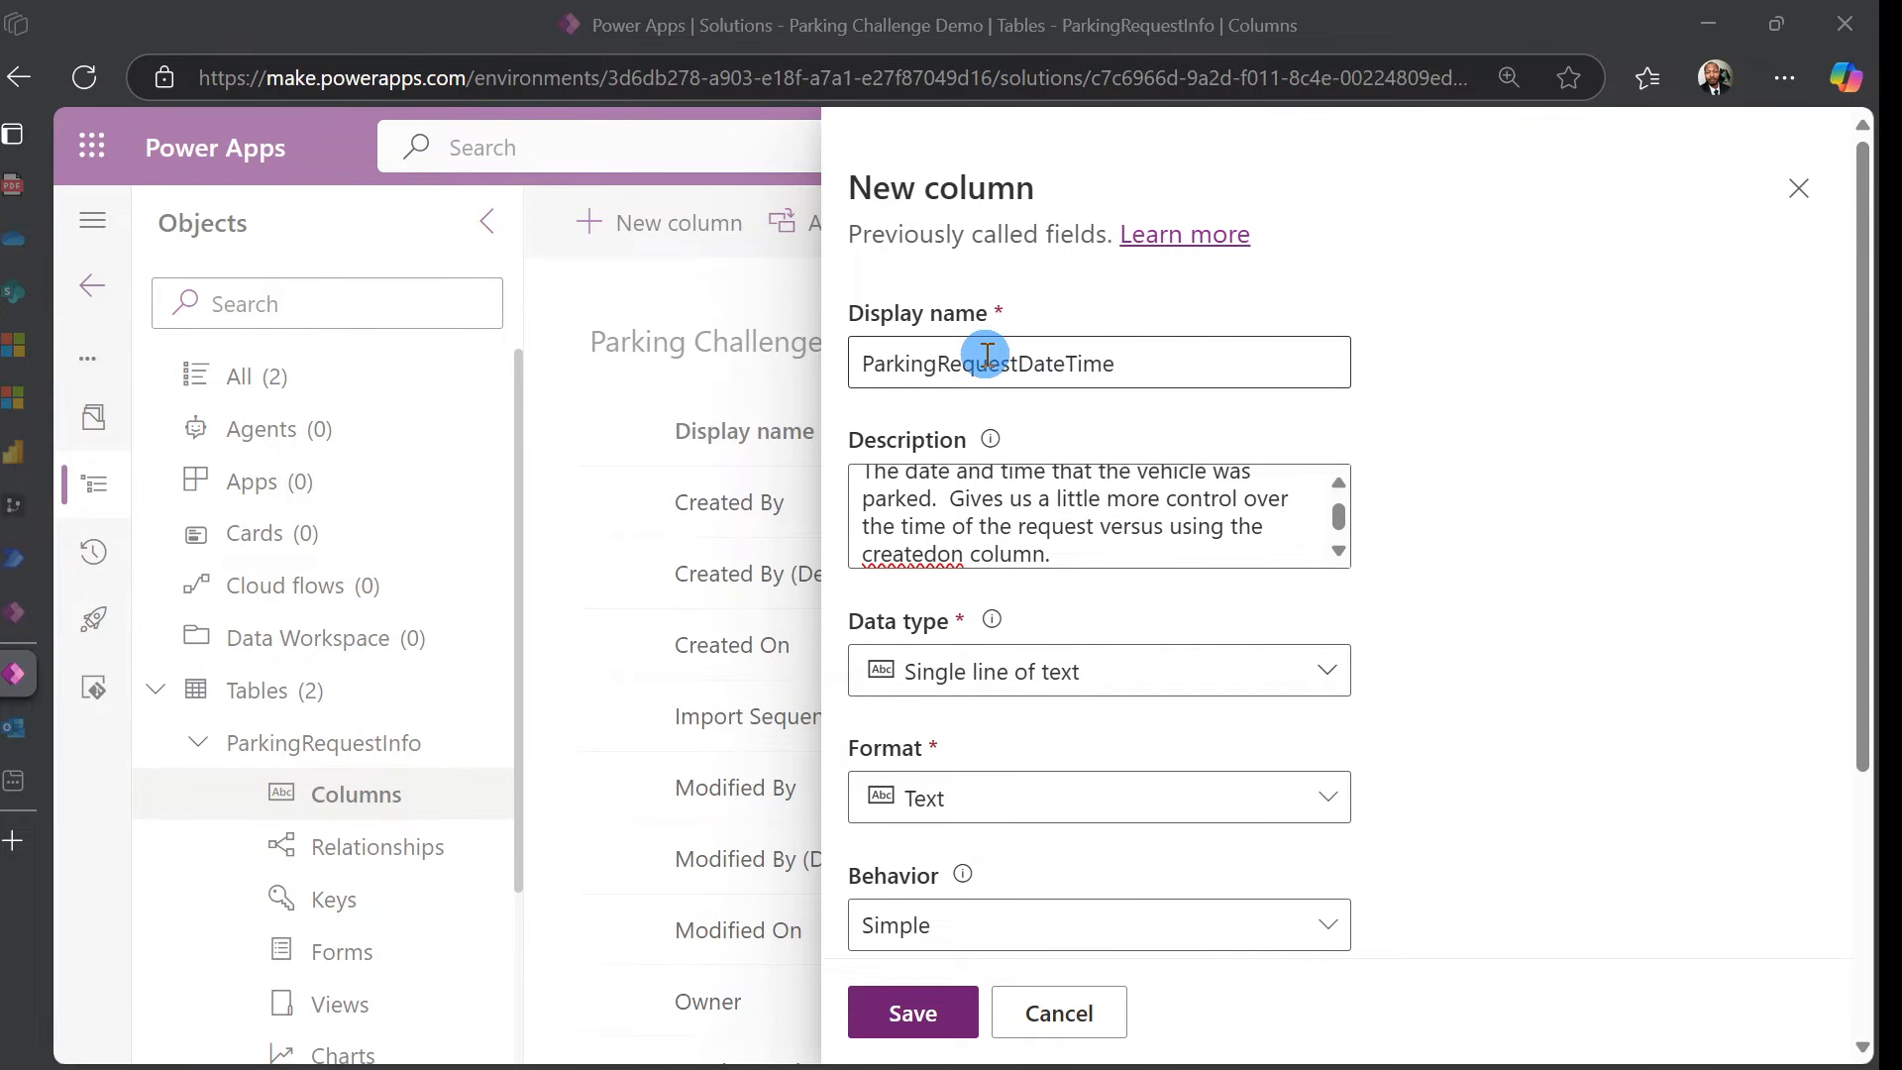
Make ParkingRequestDateTime a Date and time column that is Business required
scroll(981, 528, "up", 1)
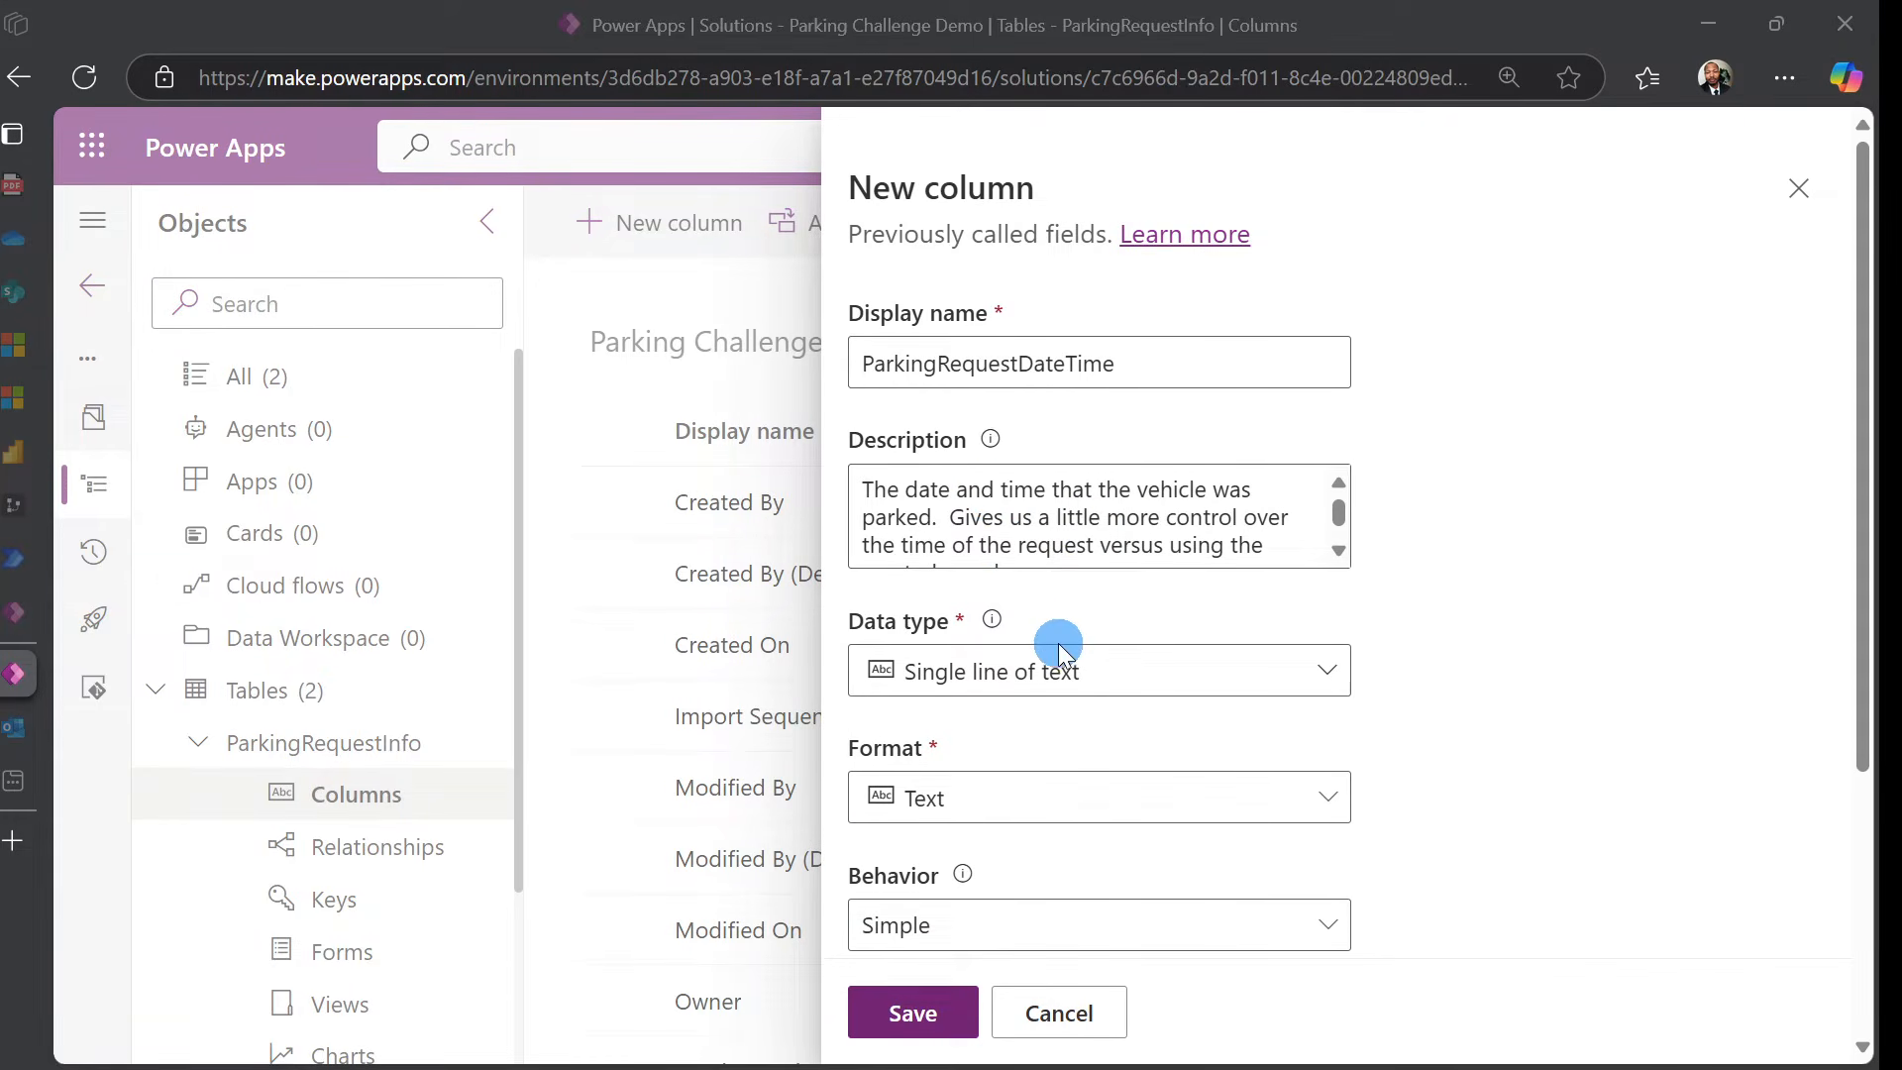
left_click(1271, 683)
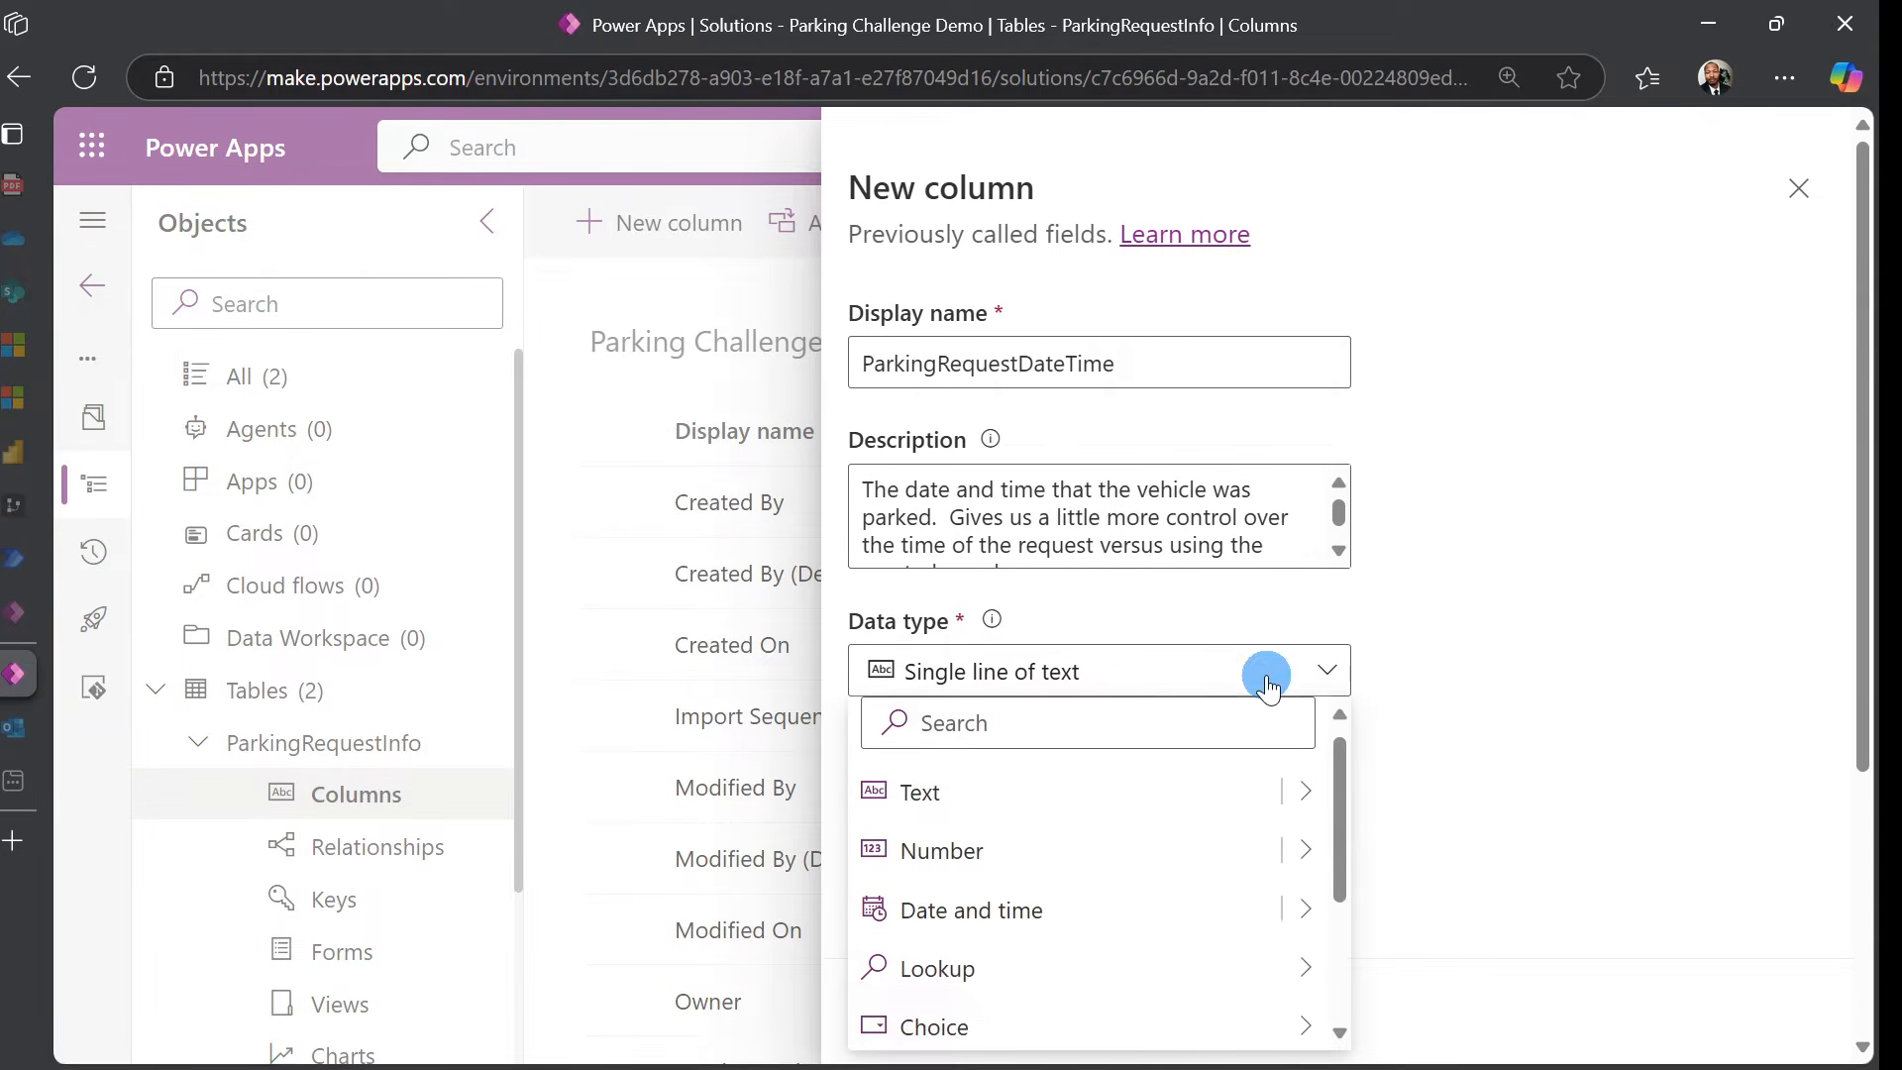
left_click(1135, 920)
double_click(1511, 709)
scroll(1512, 709, "down", 2)
scroll(1446, 680, "down", 2)
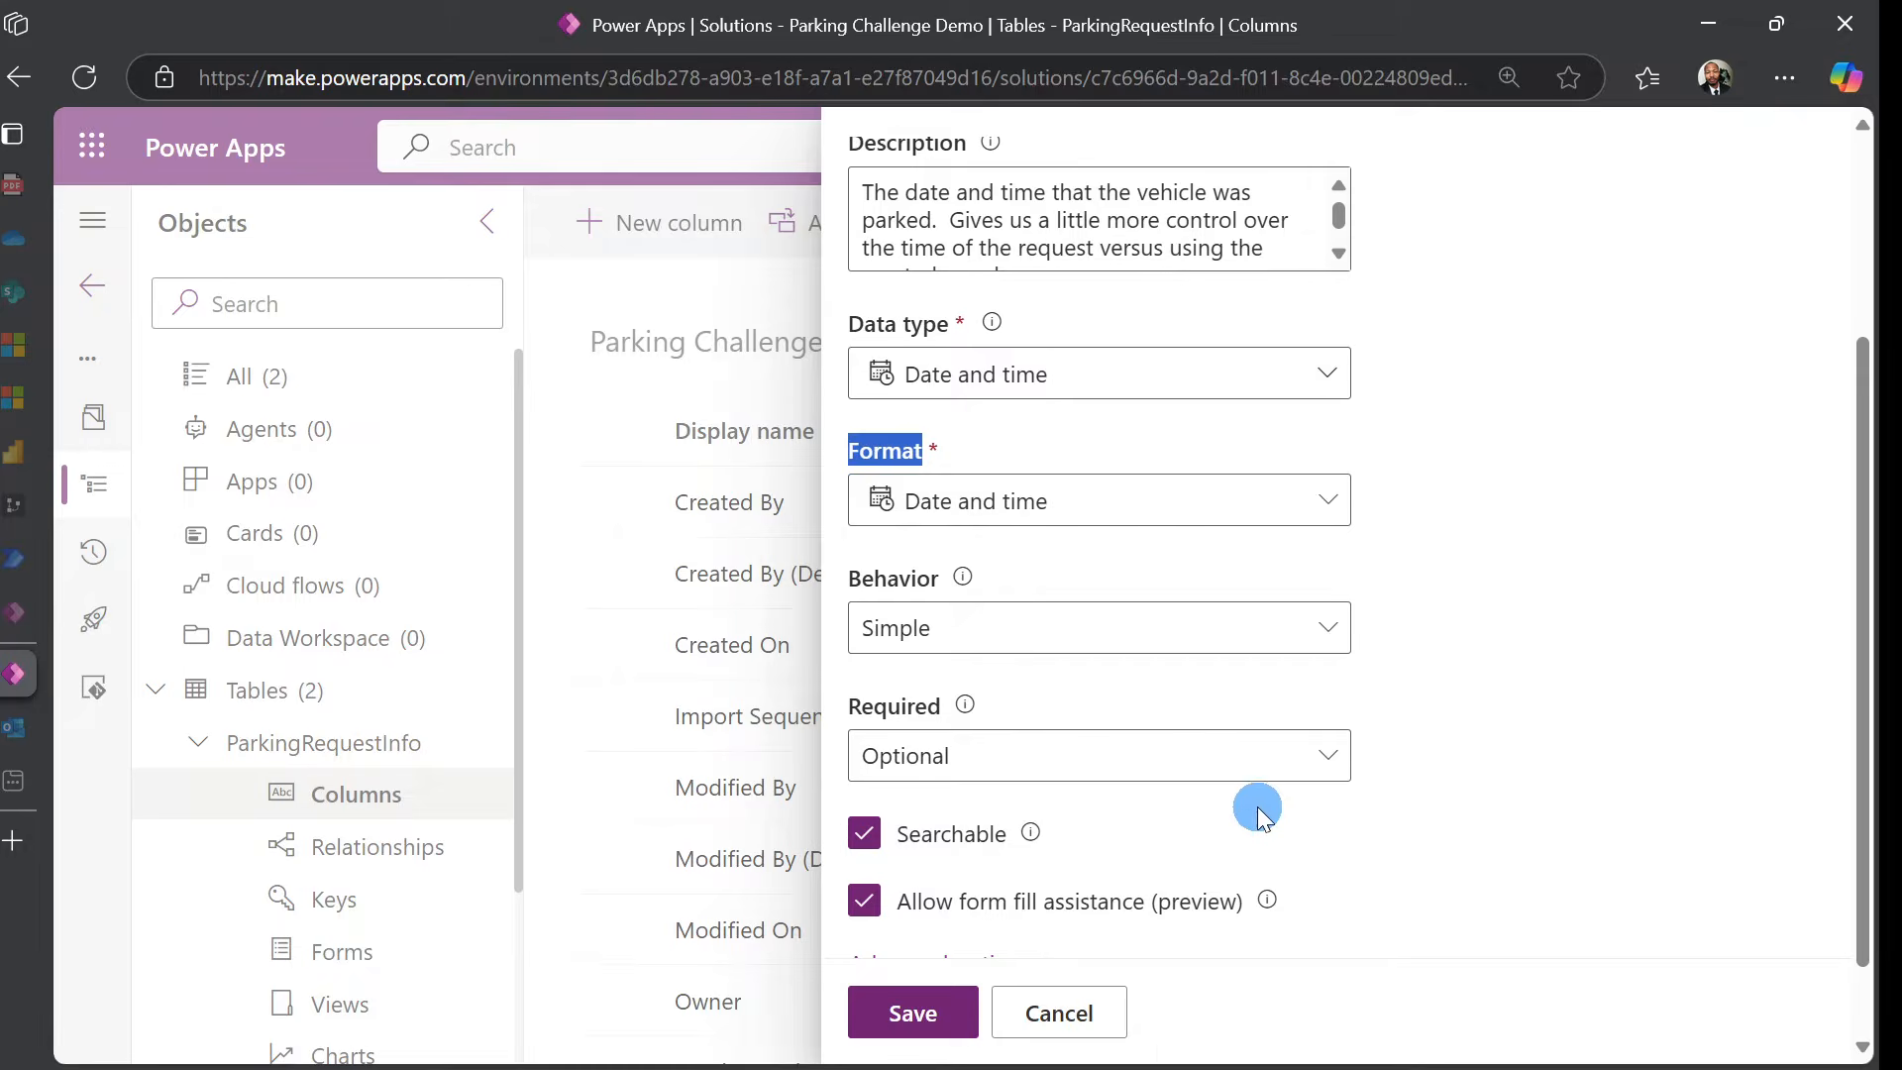
left_click(1303, 775)
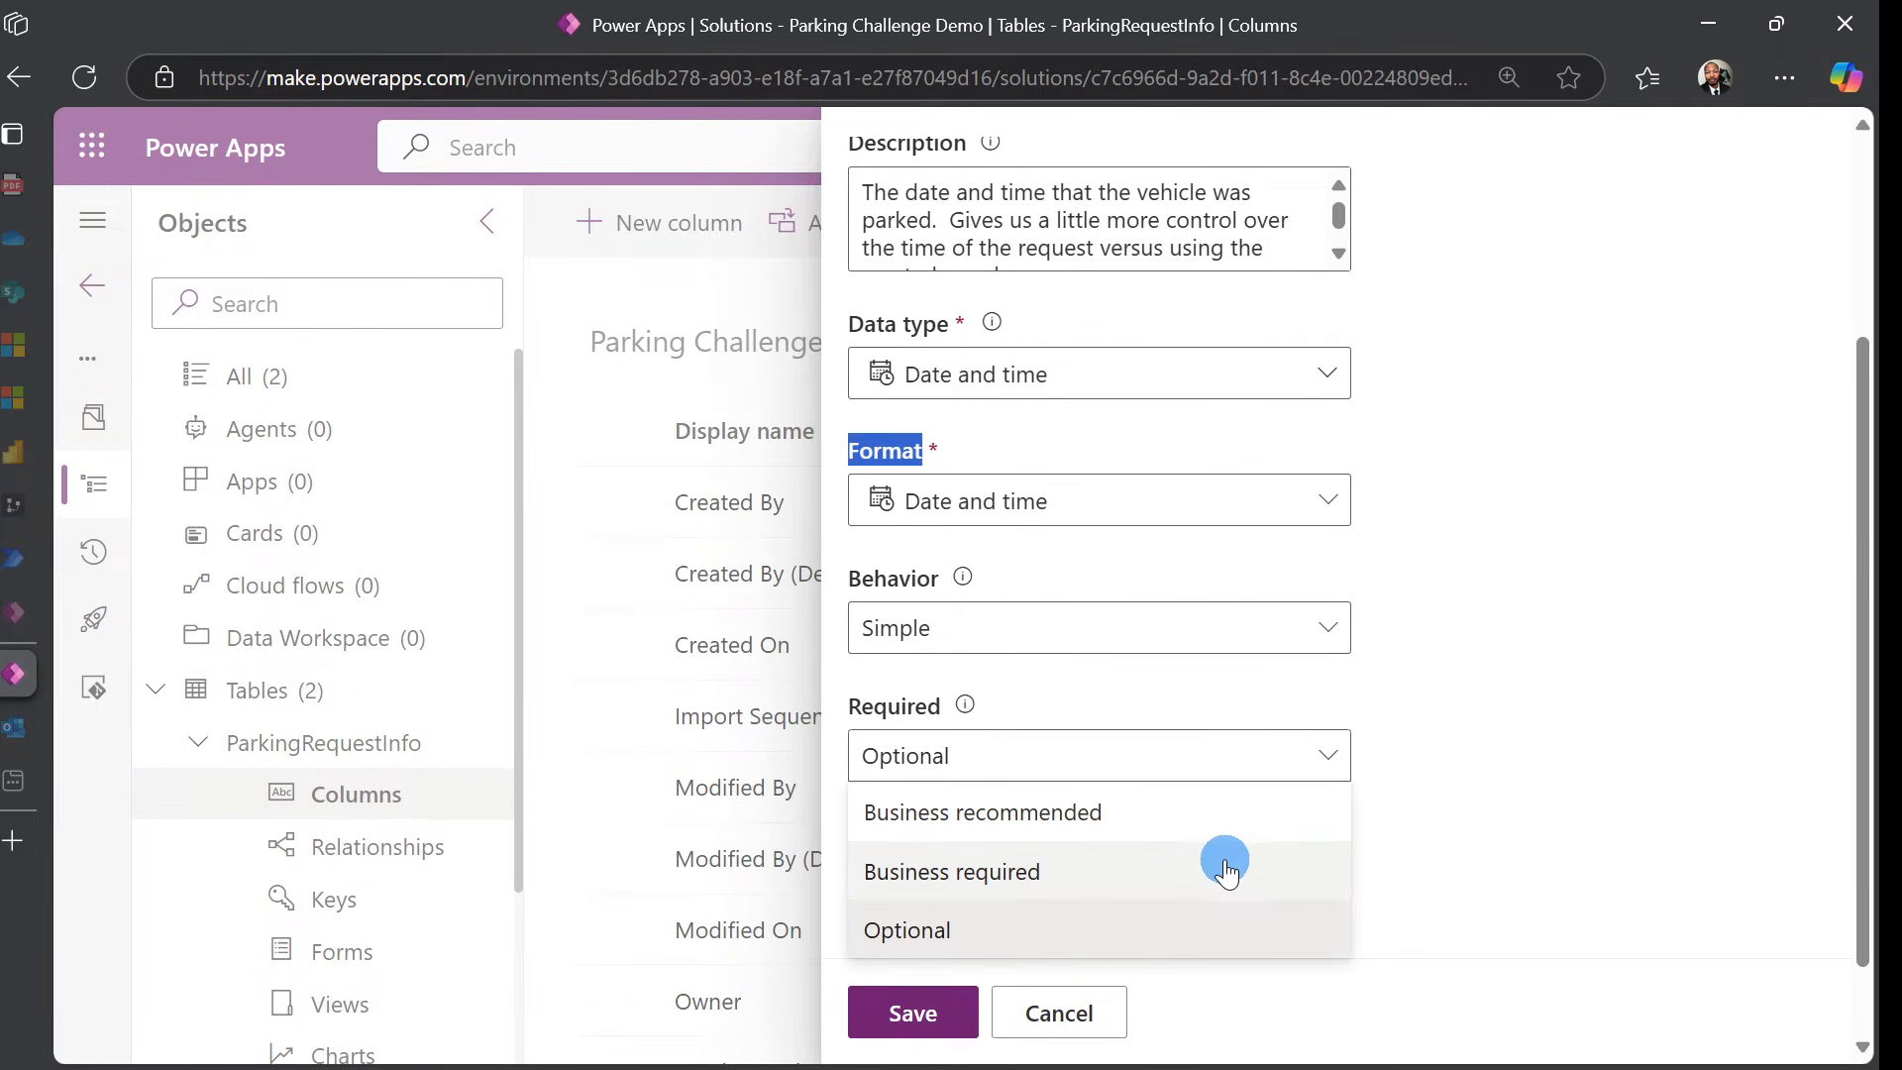
left_click(1225, 876)
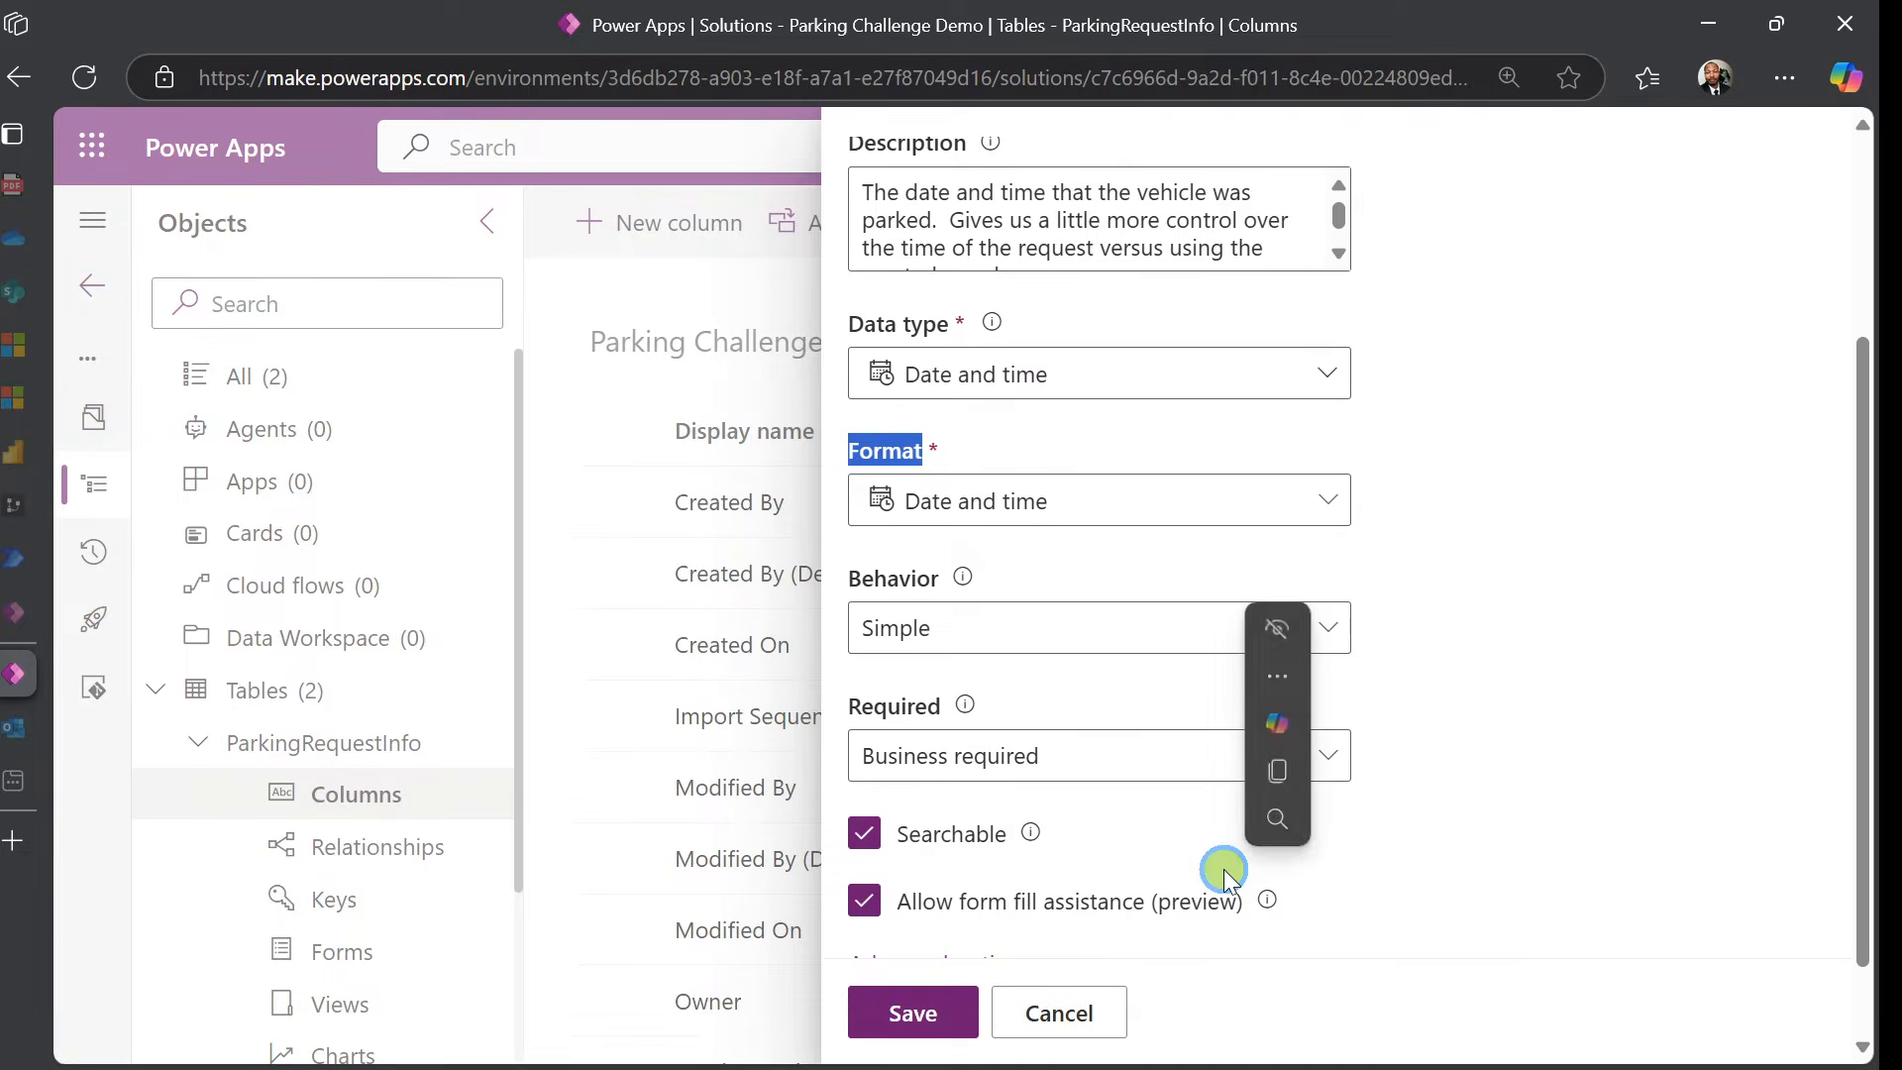
left_click(1521, 695)
Check the column's advanced options and save ParkingRequestDateTime
scroll(1524, 590, "down", 1)
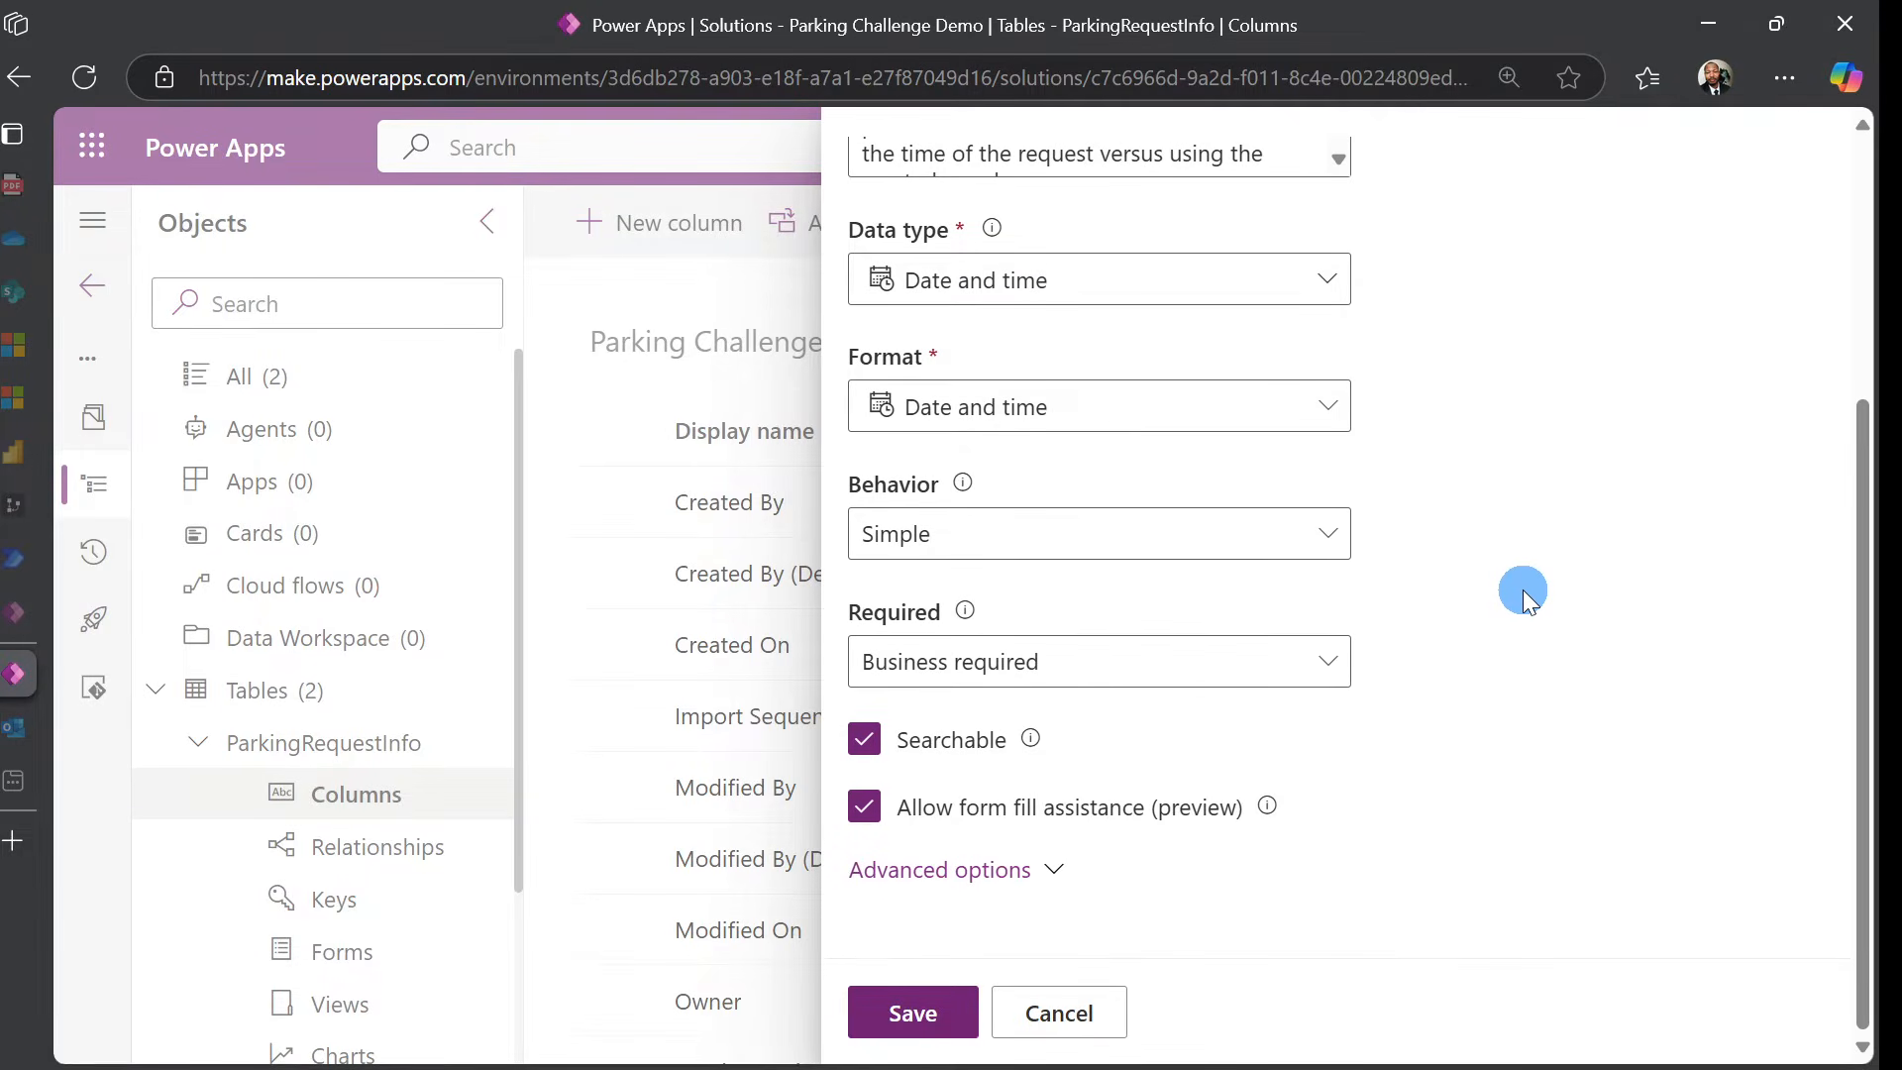
left_click(1007, 876)
scroll(1312, 745, "down", 4)
left_click(1311, 746)
scroll(1315, 745, "down", 4)
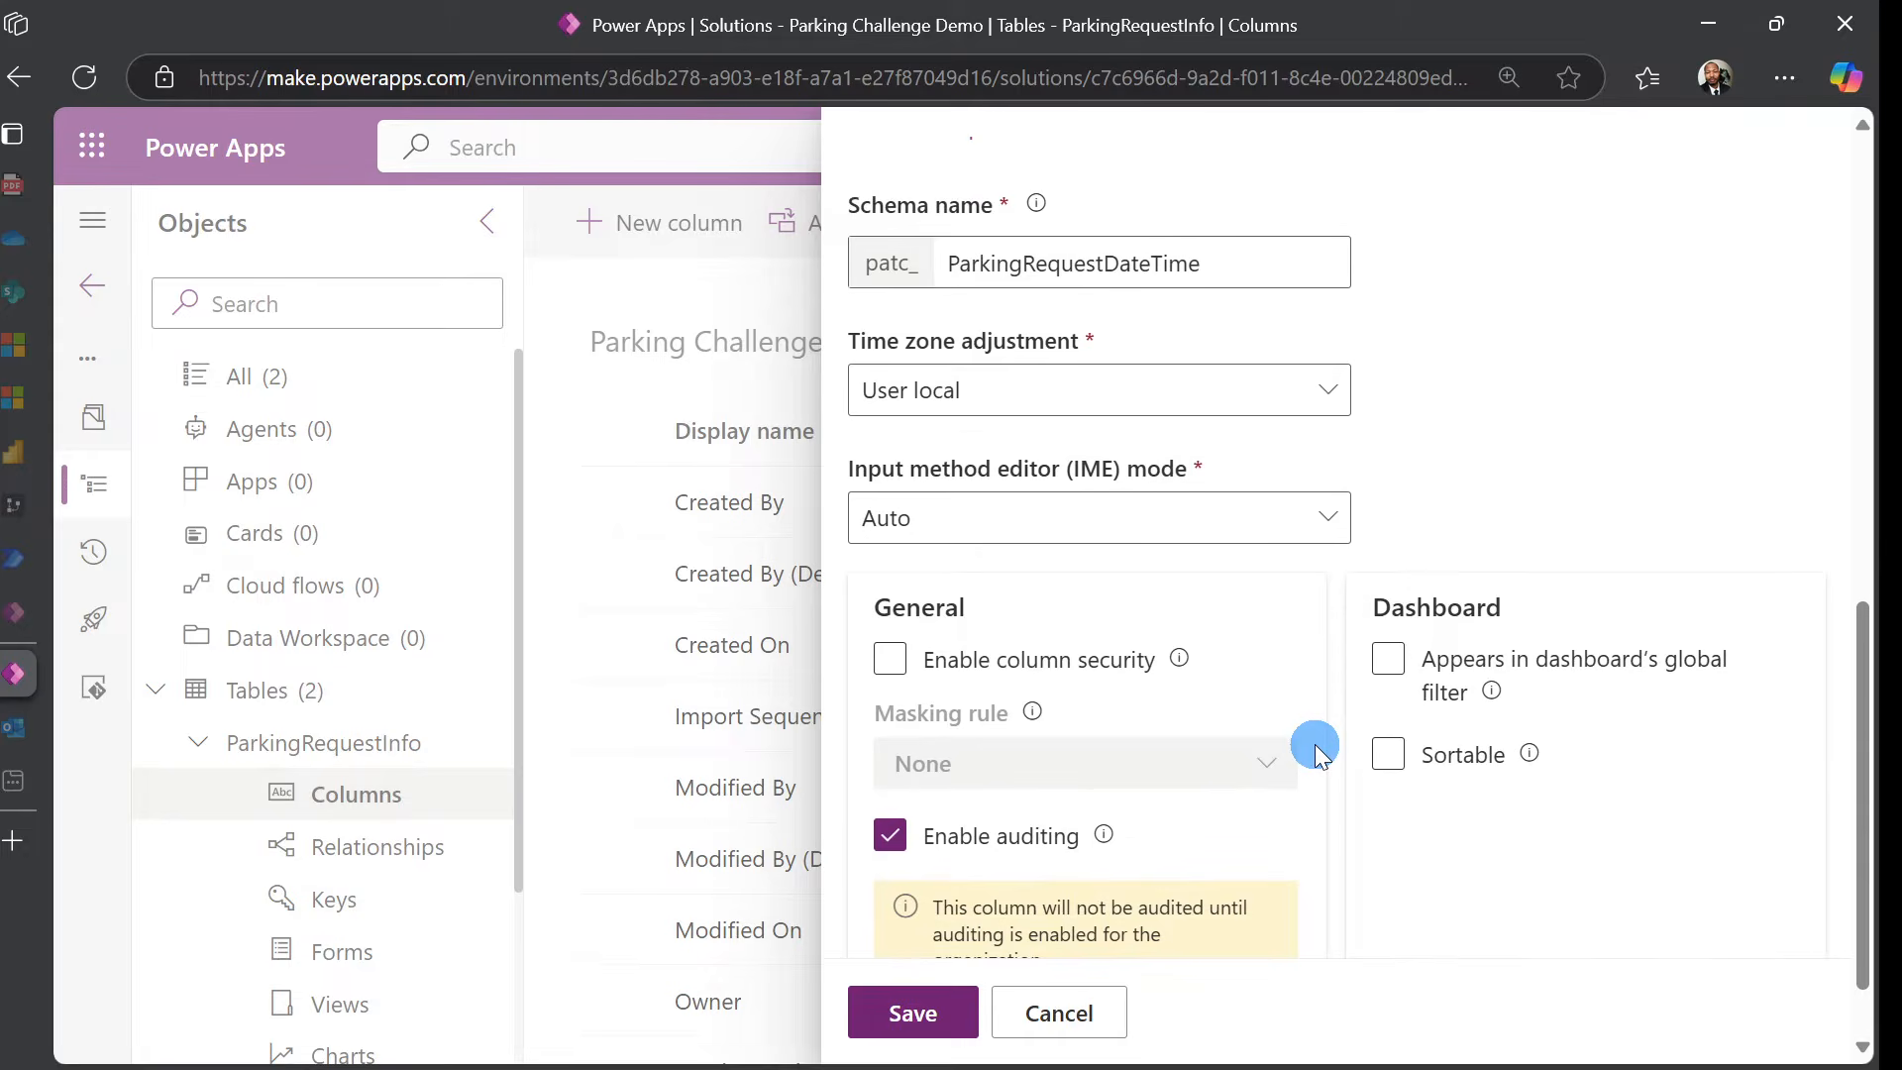
left_click(939, 1023)
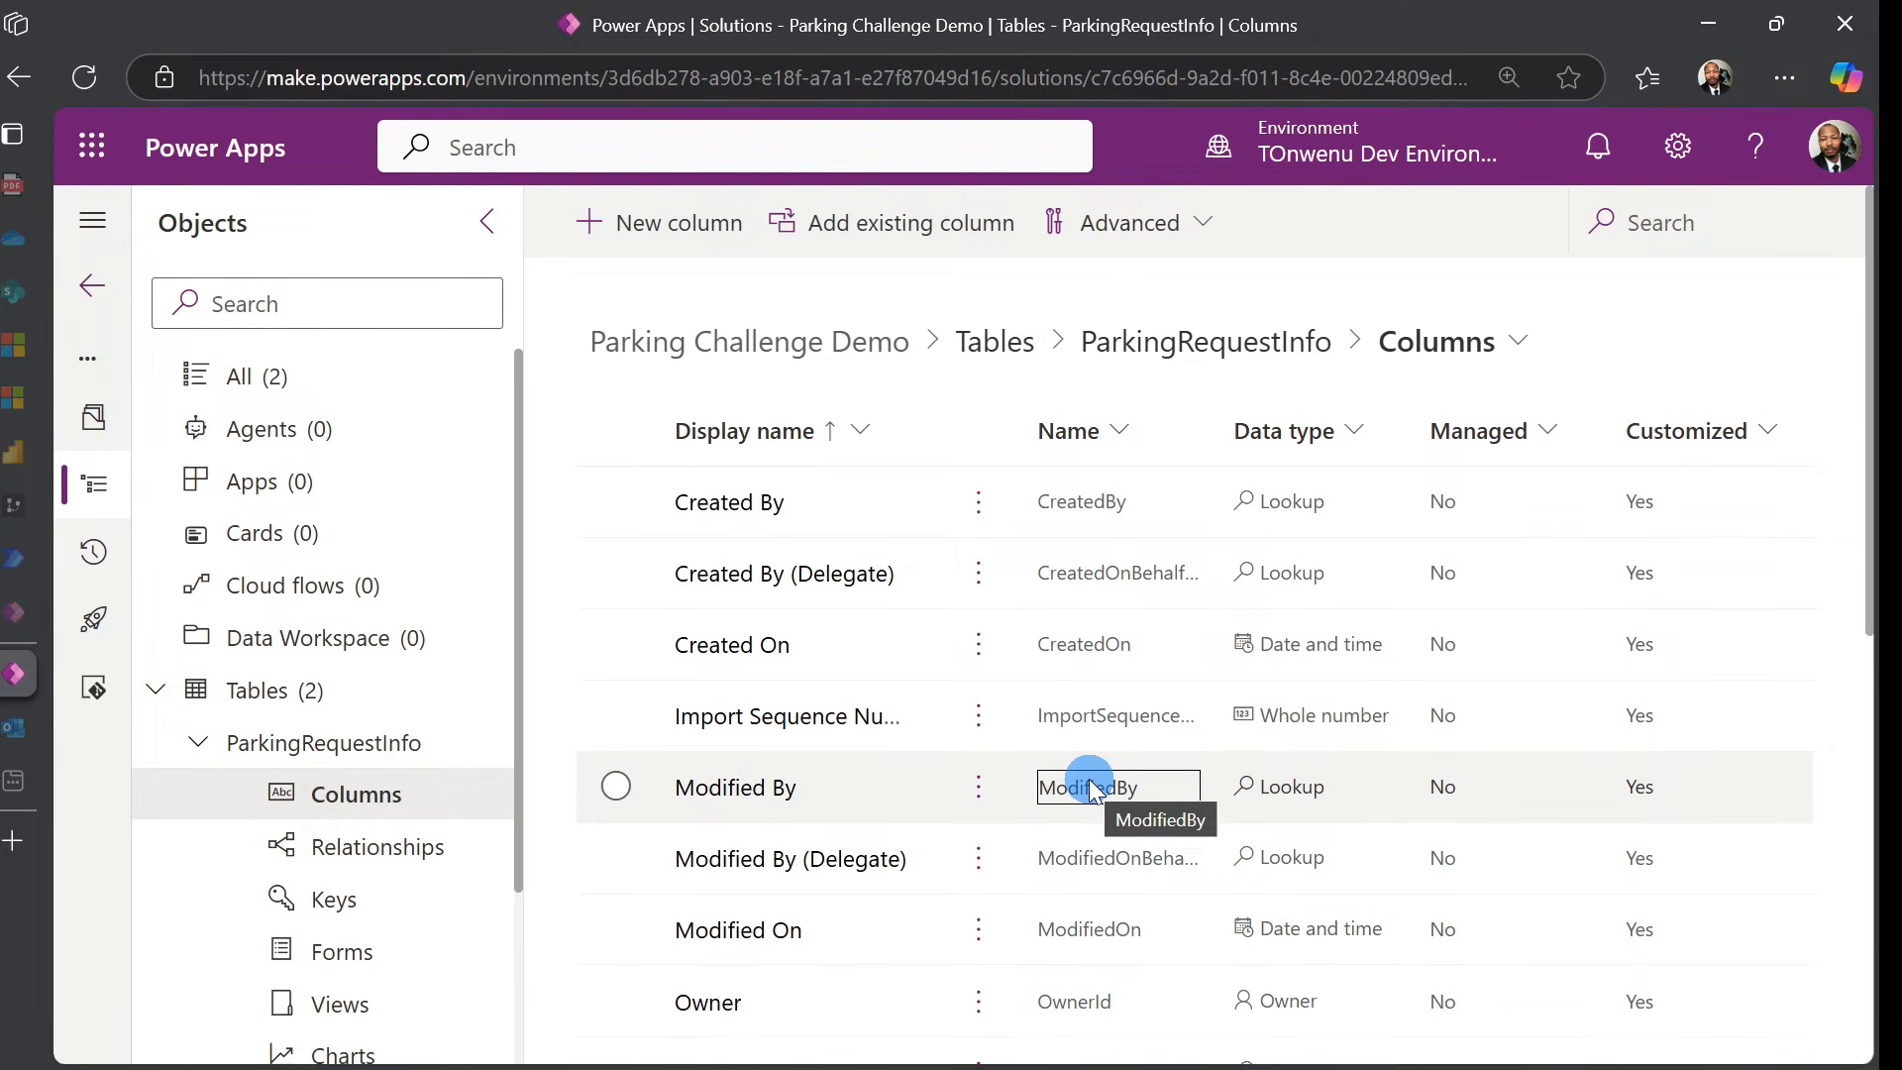
Start a new VehicleInfo column and set its data type to Lookup
left_click(699, 248)
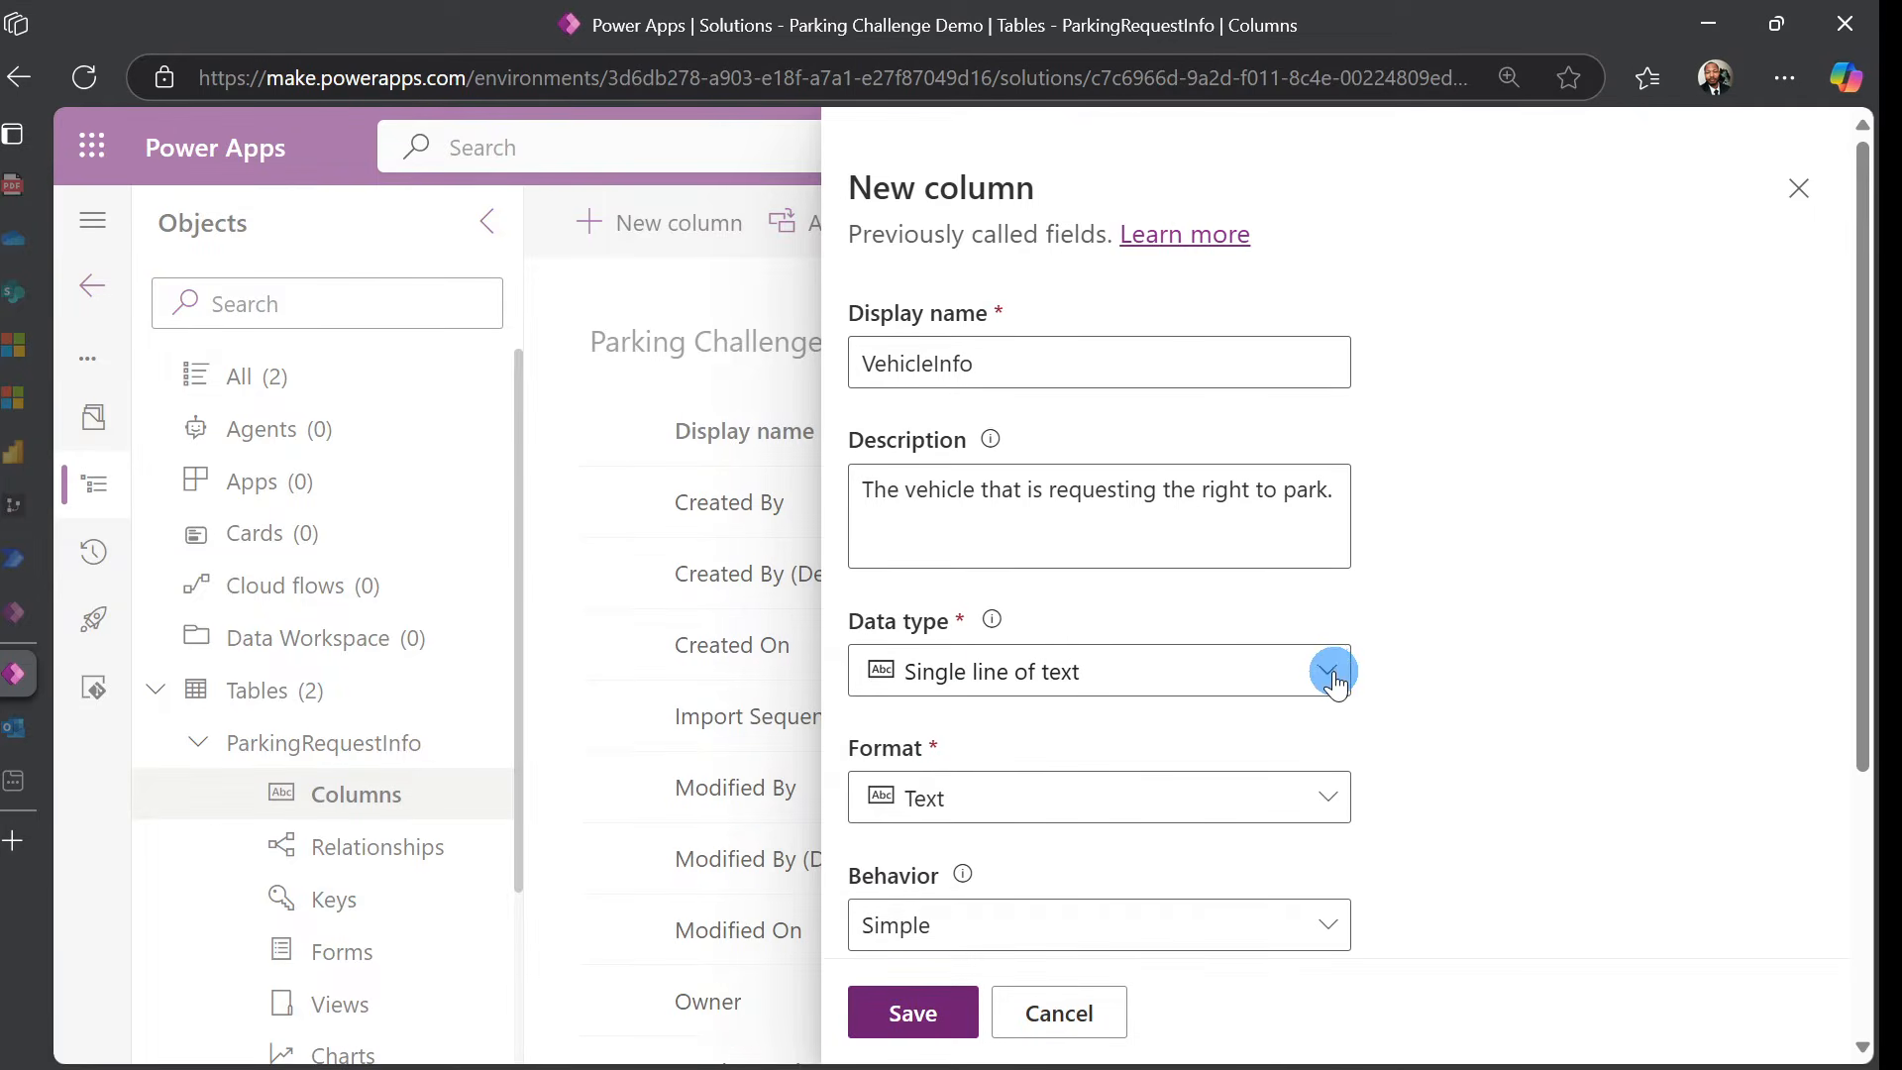
left_click(1151, 684)
left_click(1040, 970)
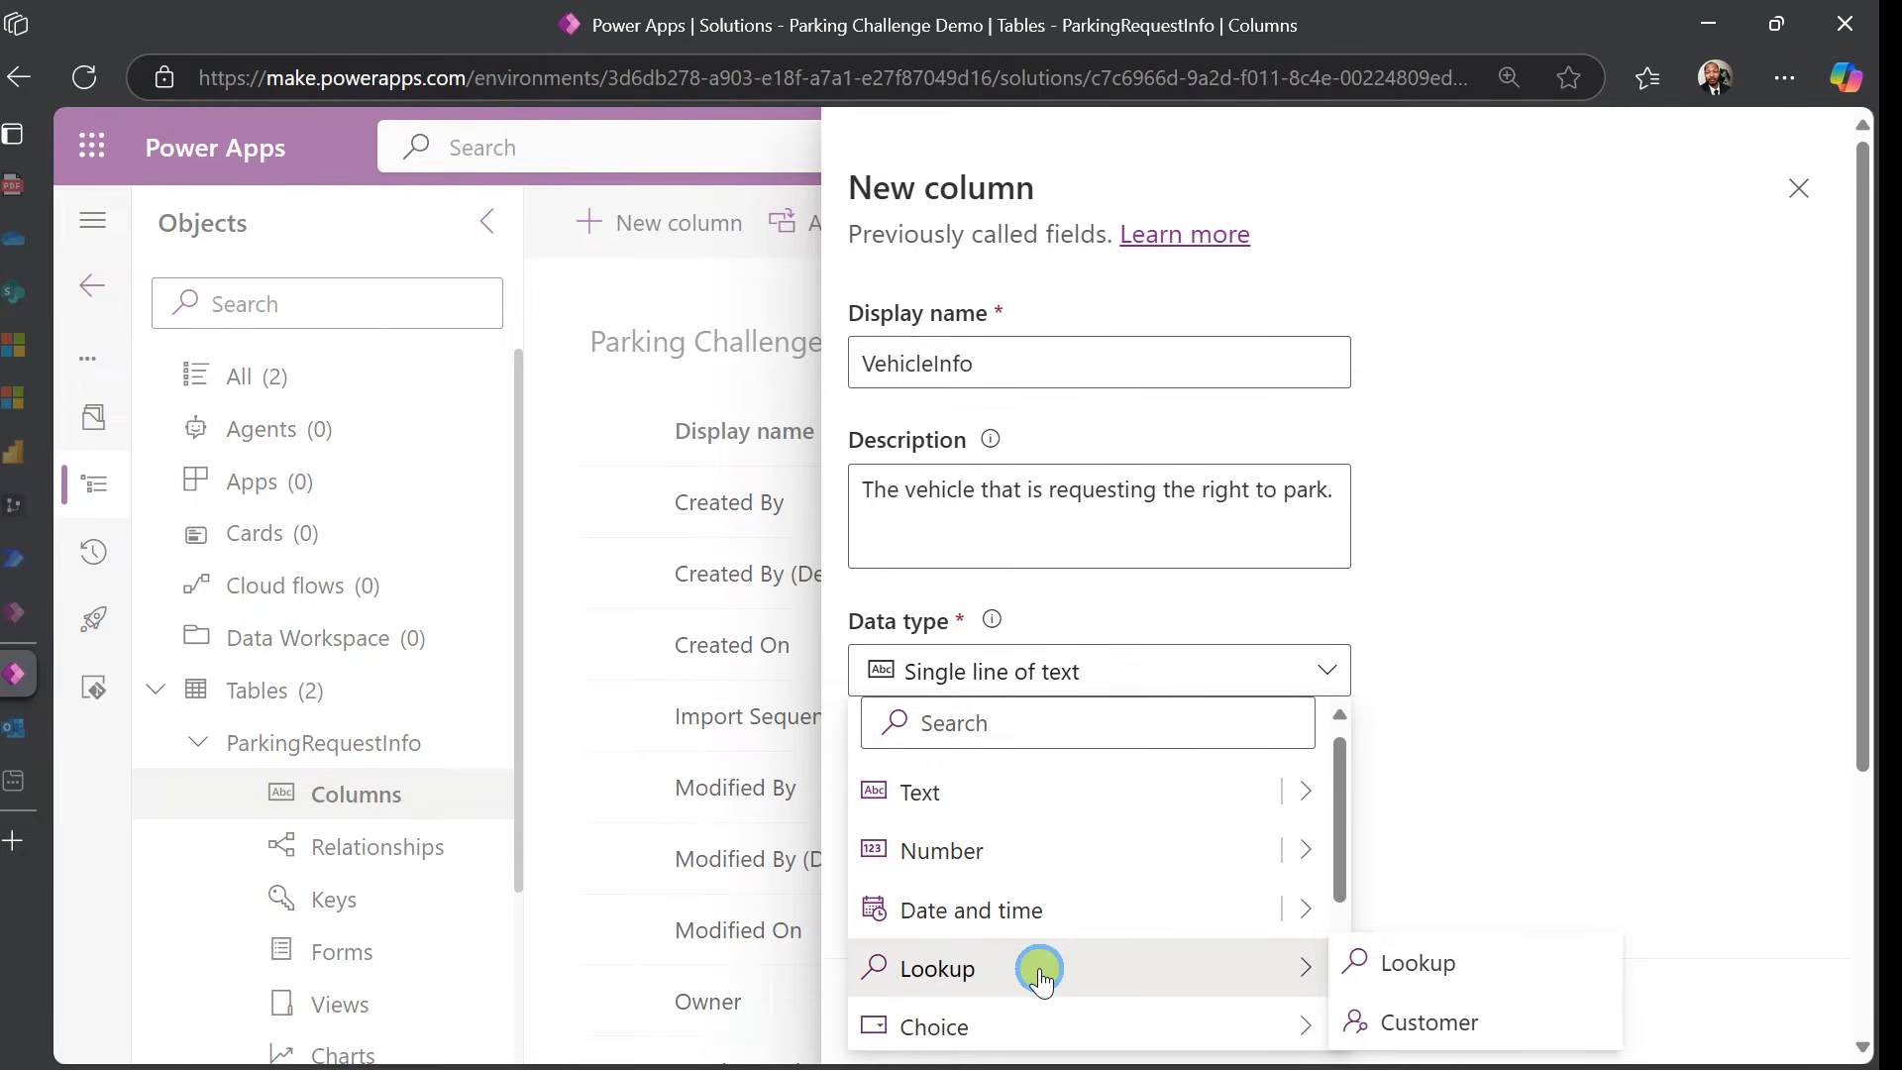
left_click(1402, 973)
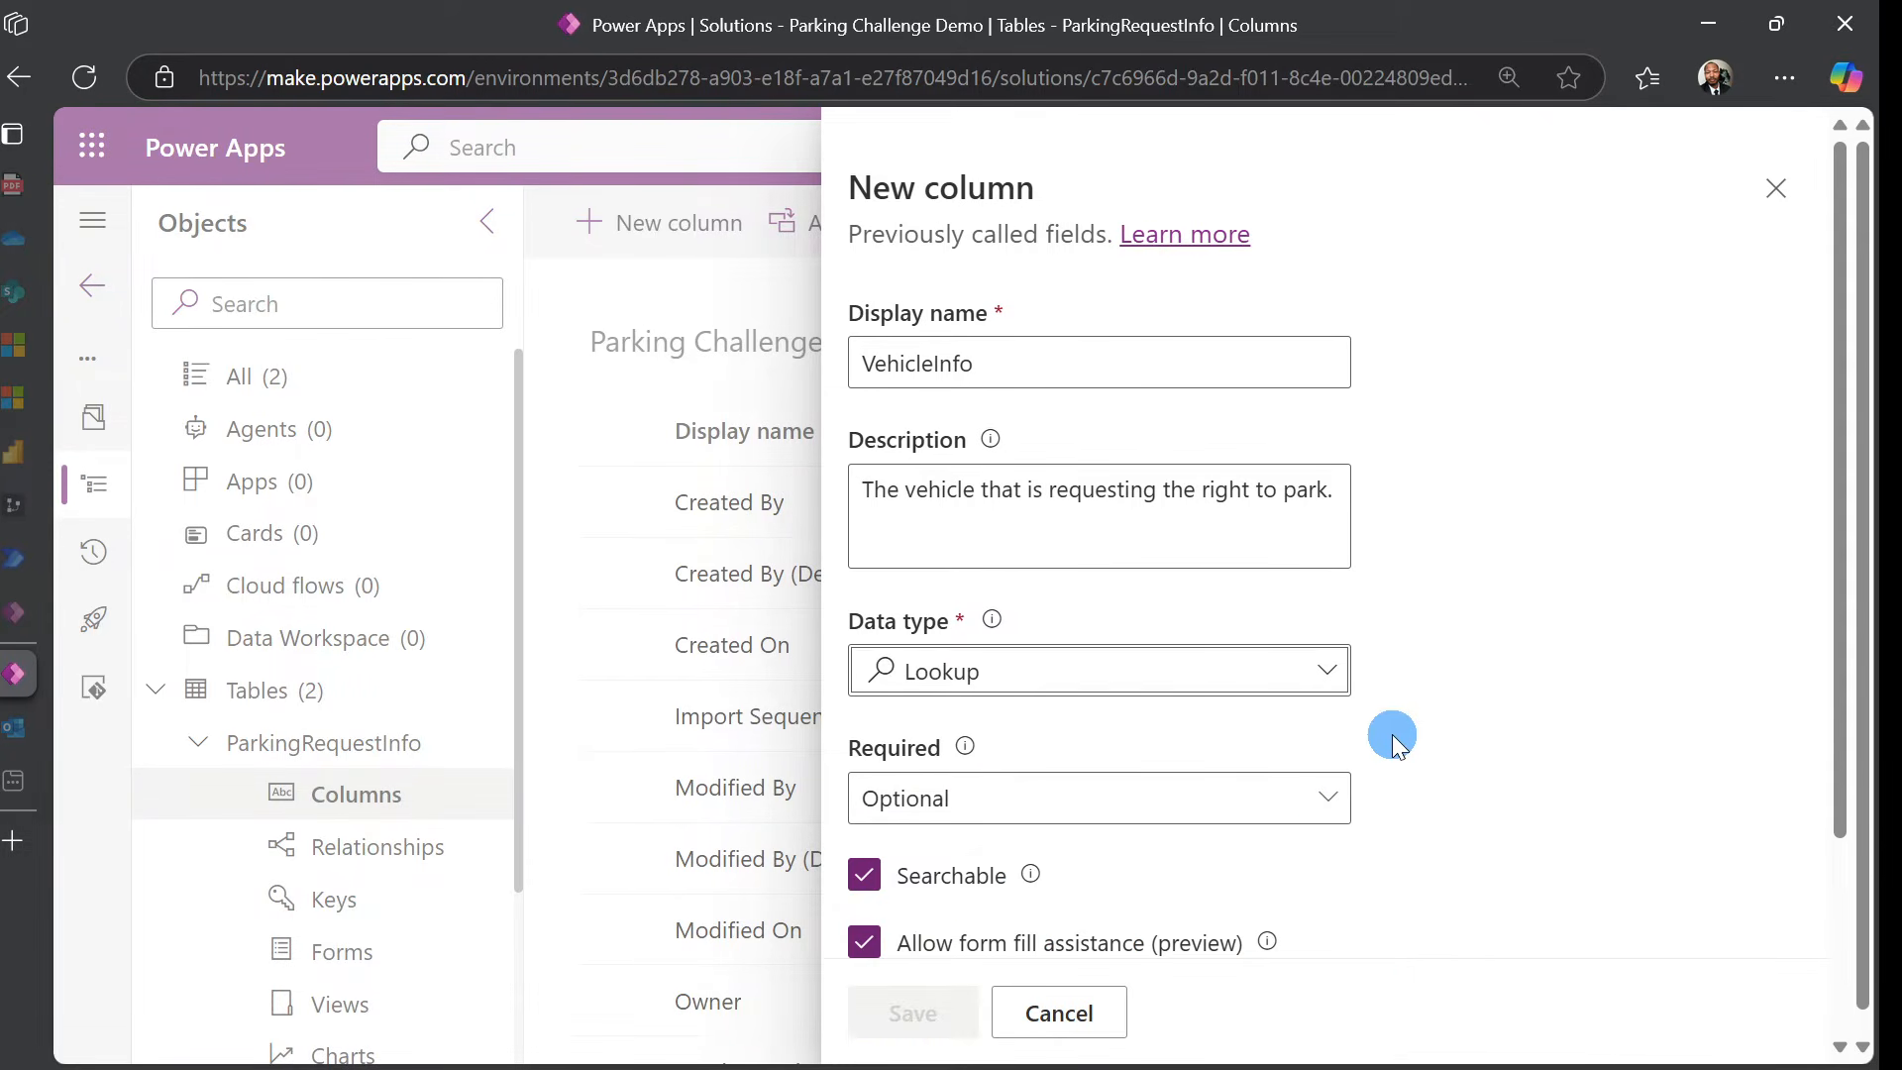
scroll(1386, 743, "down", 3)
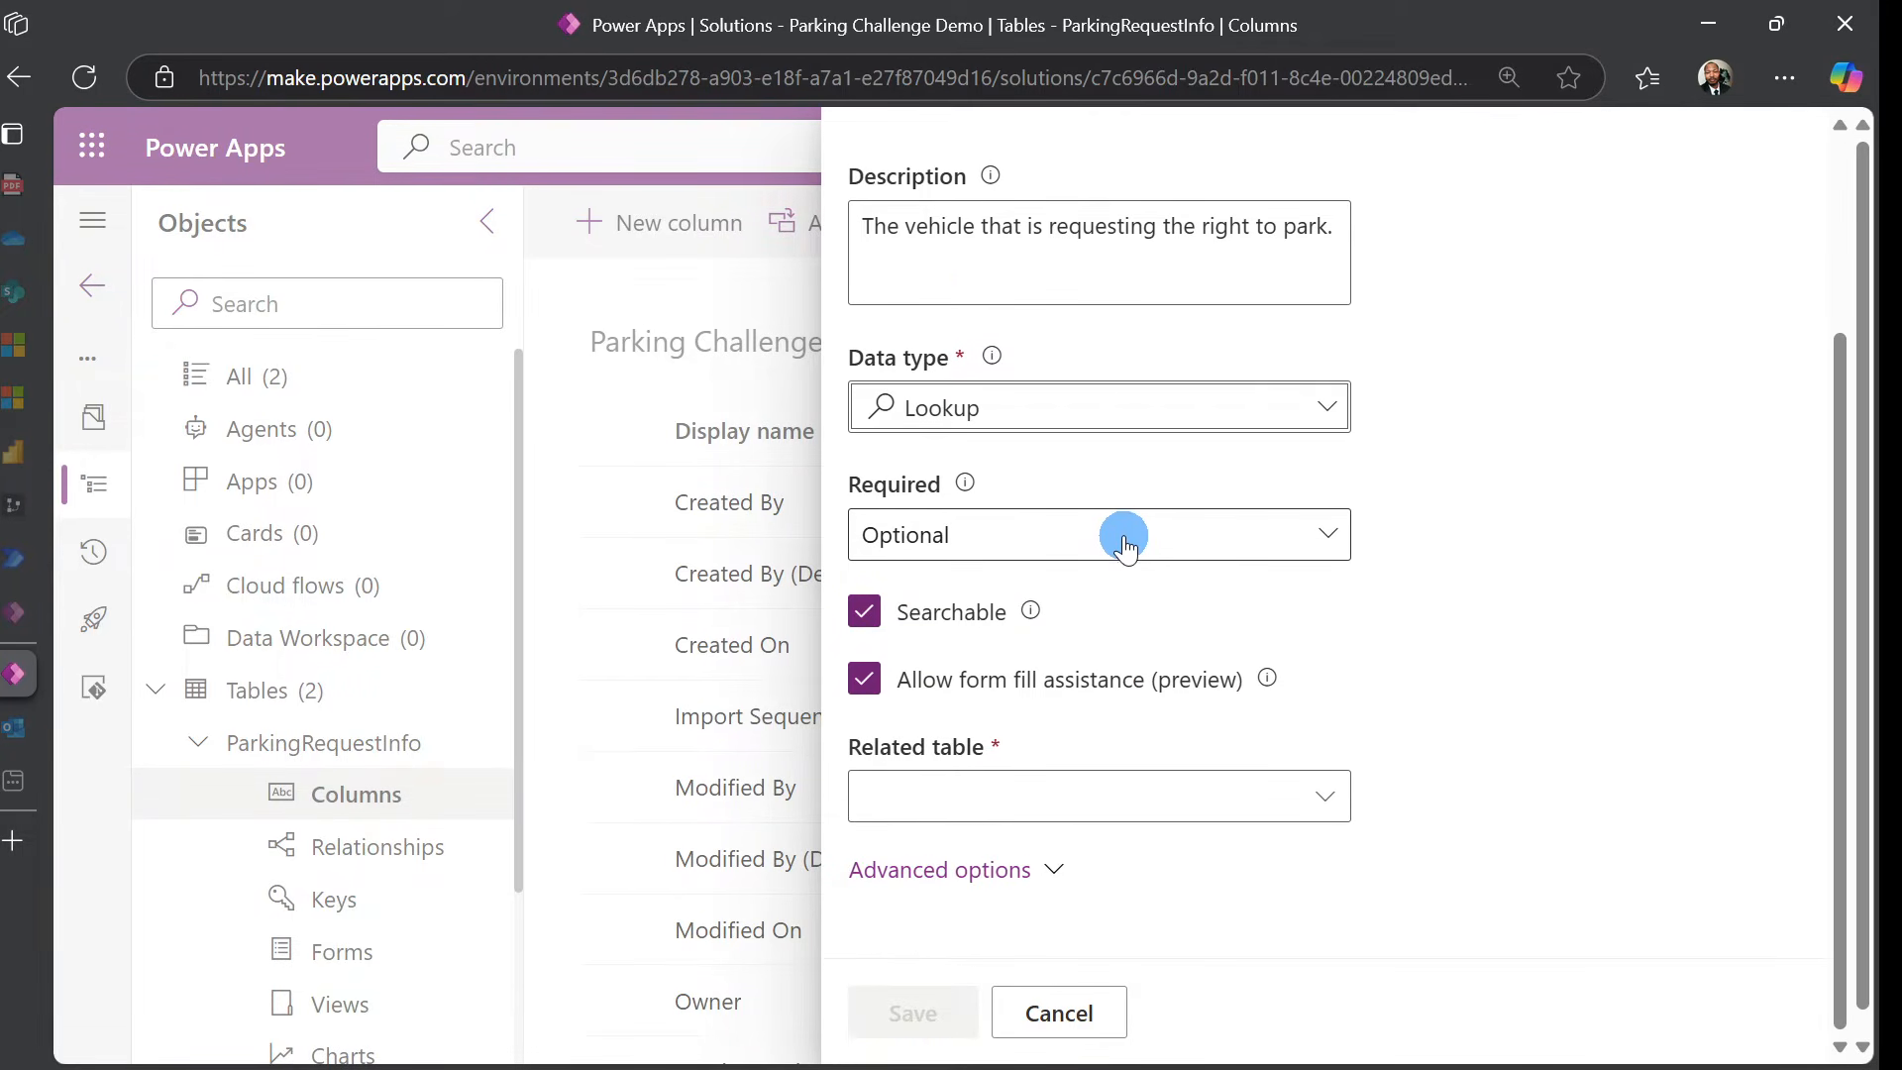
Relate the lookup to the VehicleInfo table and save the column
left_click(1179, 792)
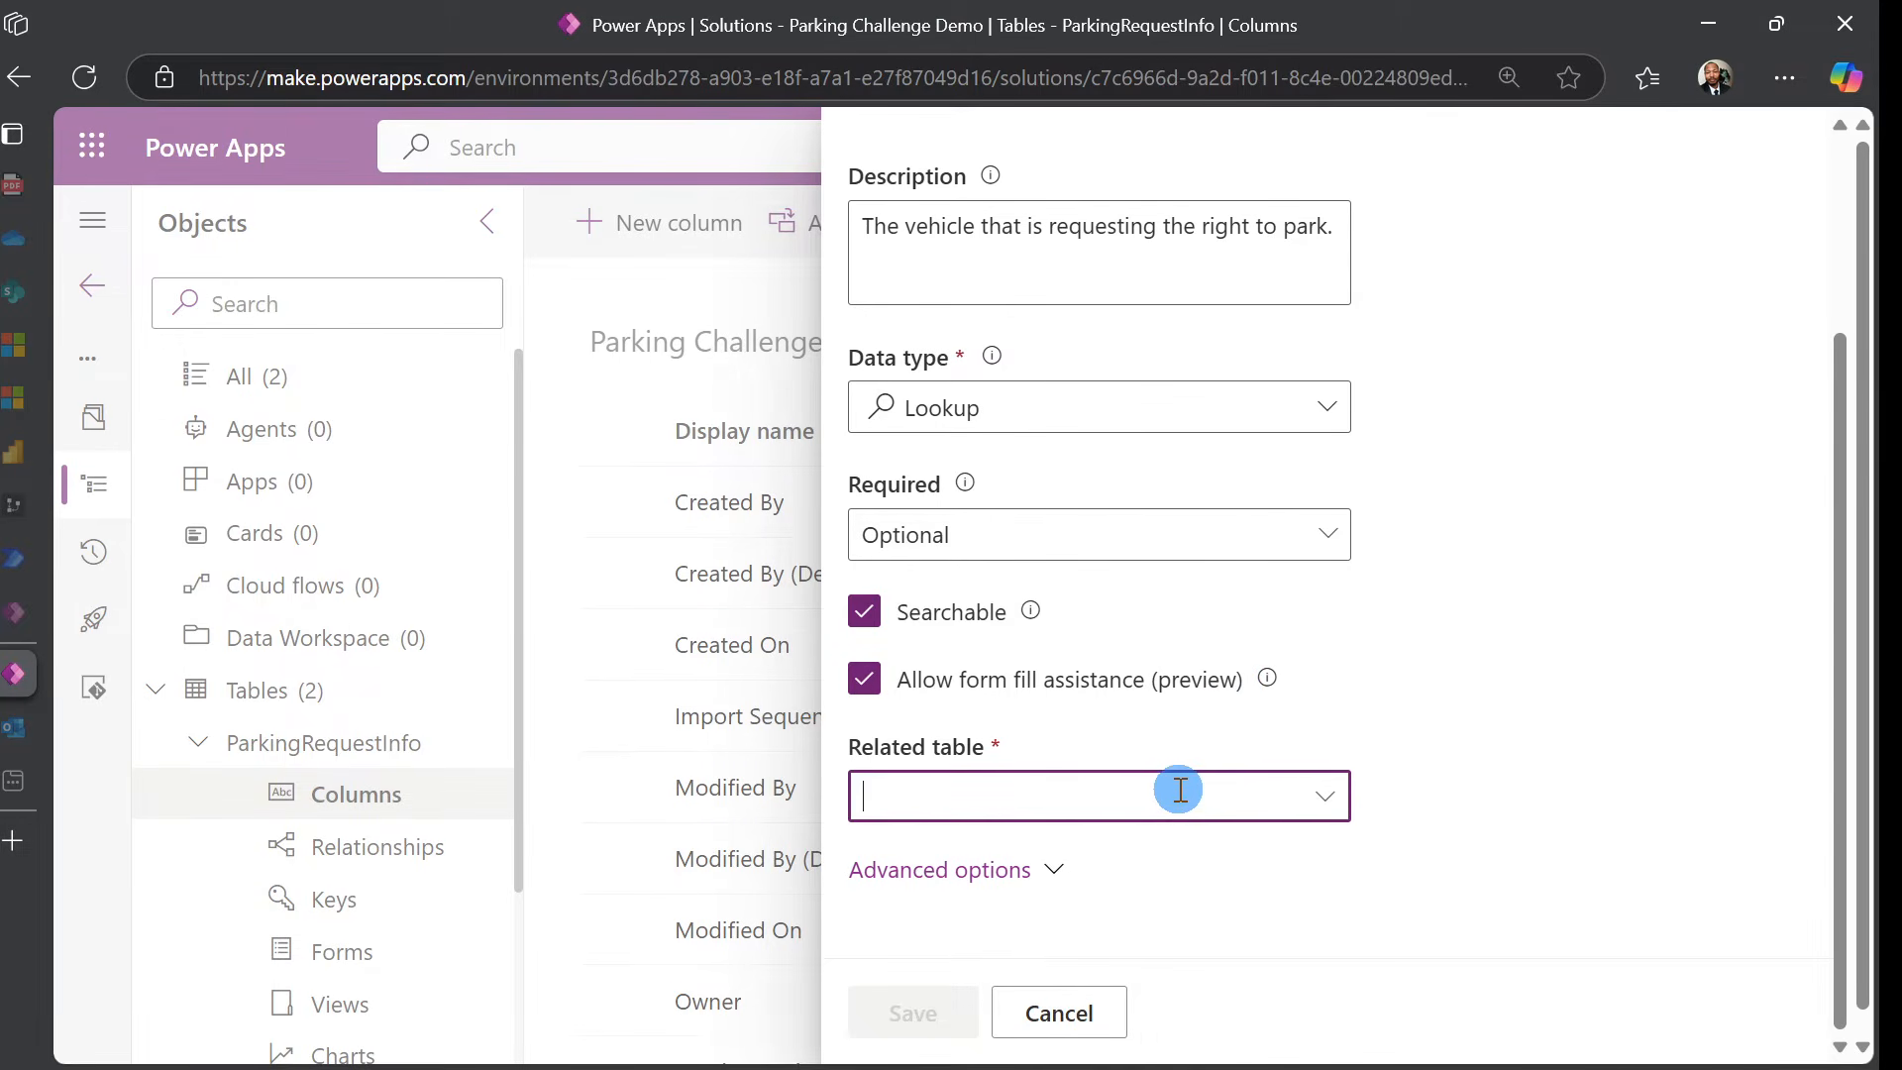
type("veh")
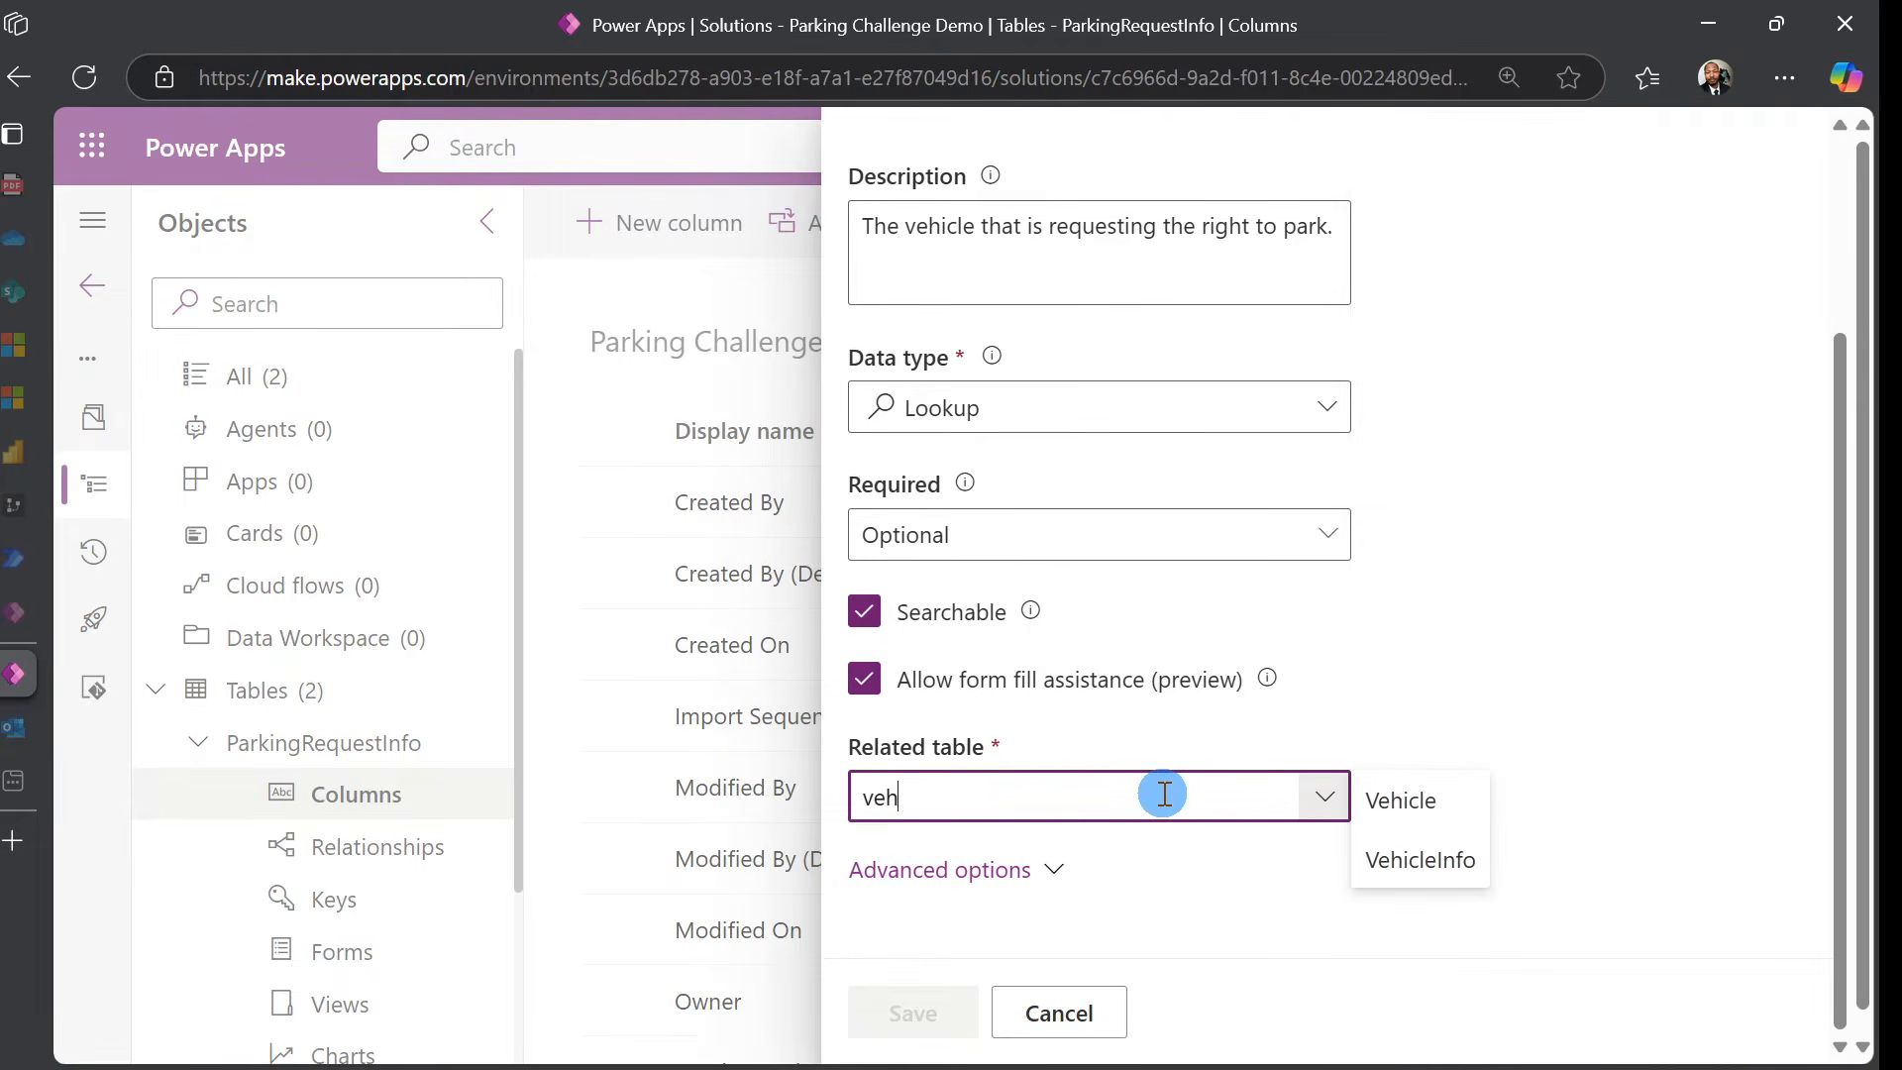
left_click(1422, 861)
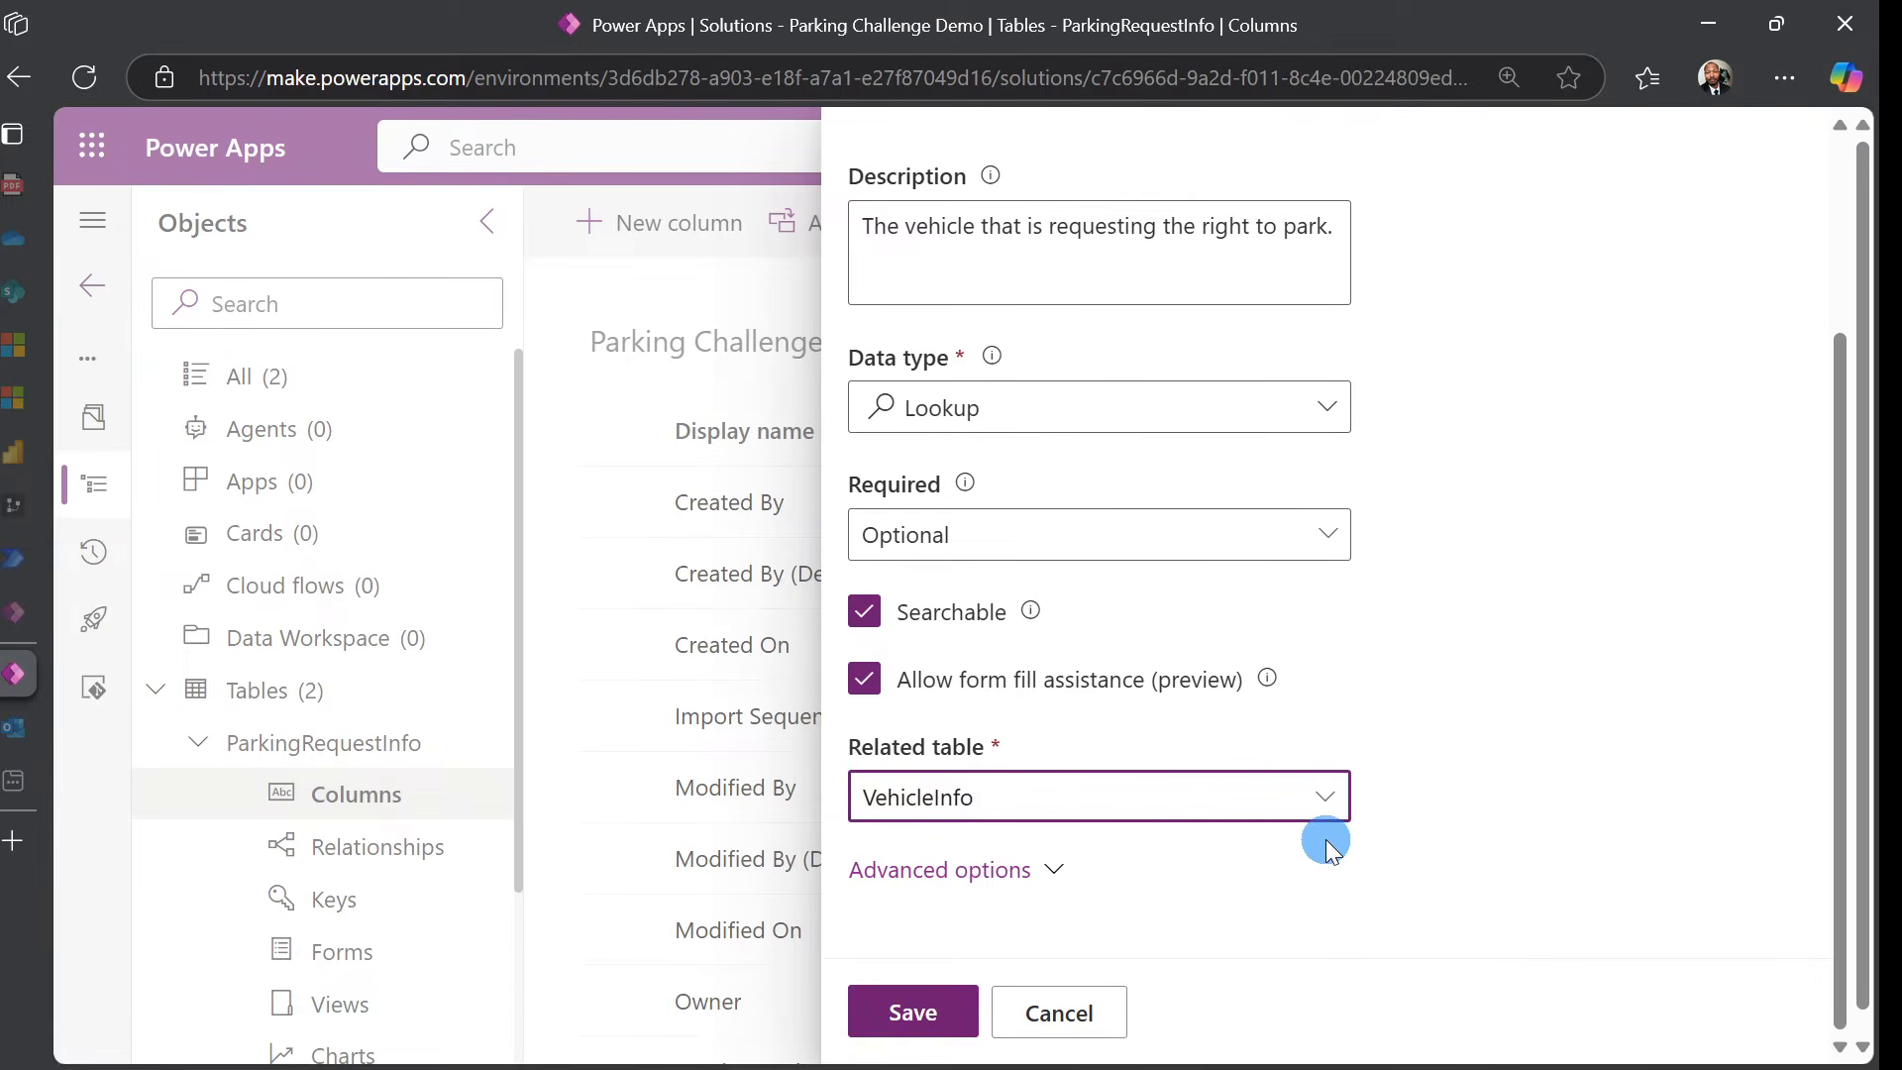
left_click(971, 891)
scroll(1367, 710, "down", 3)
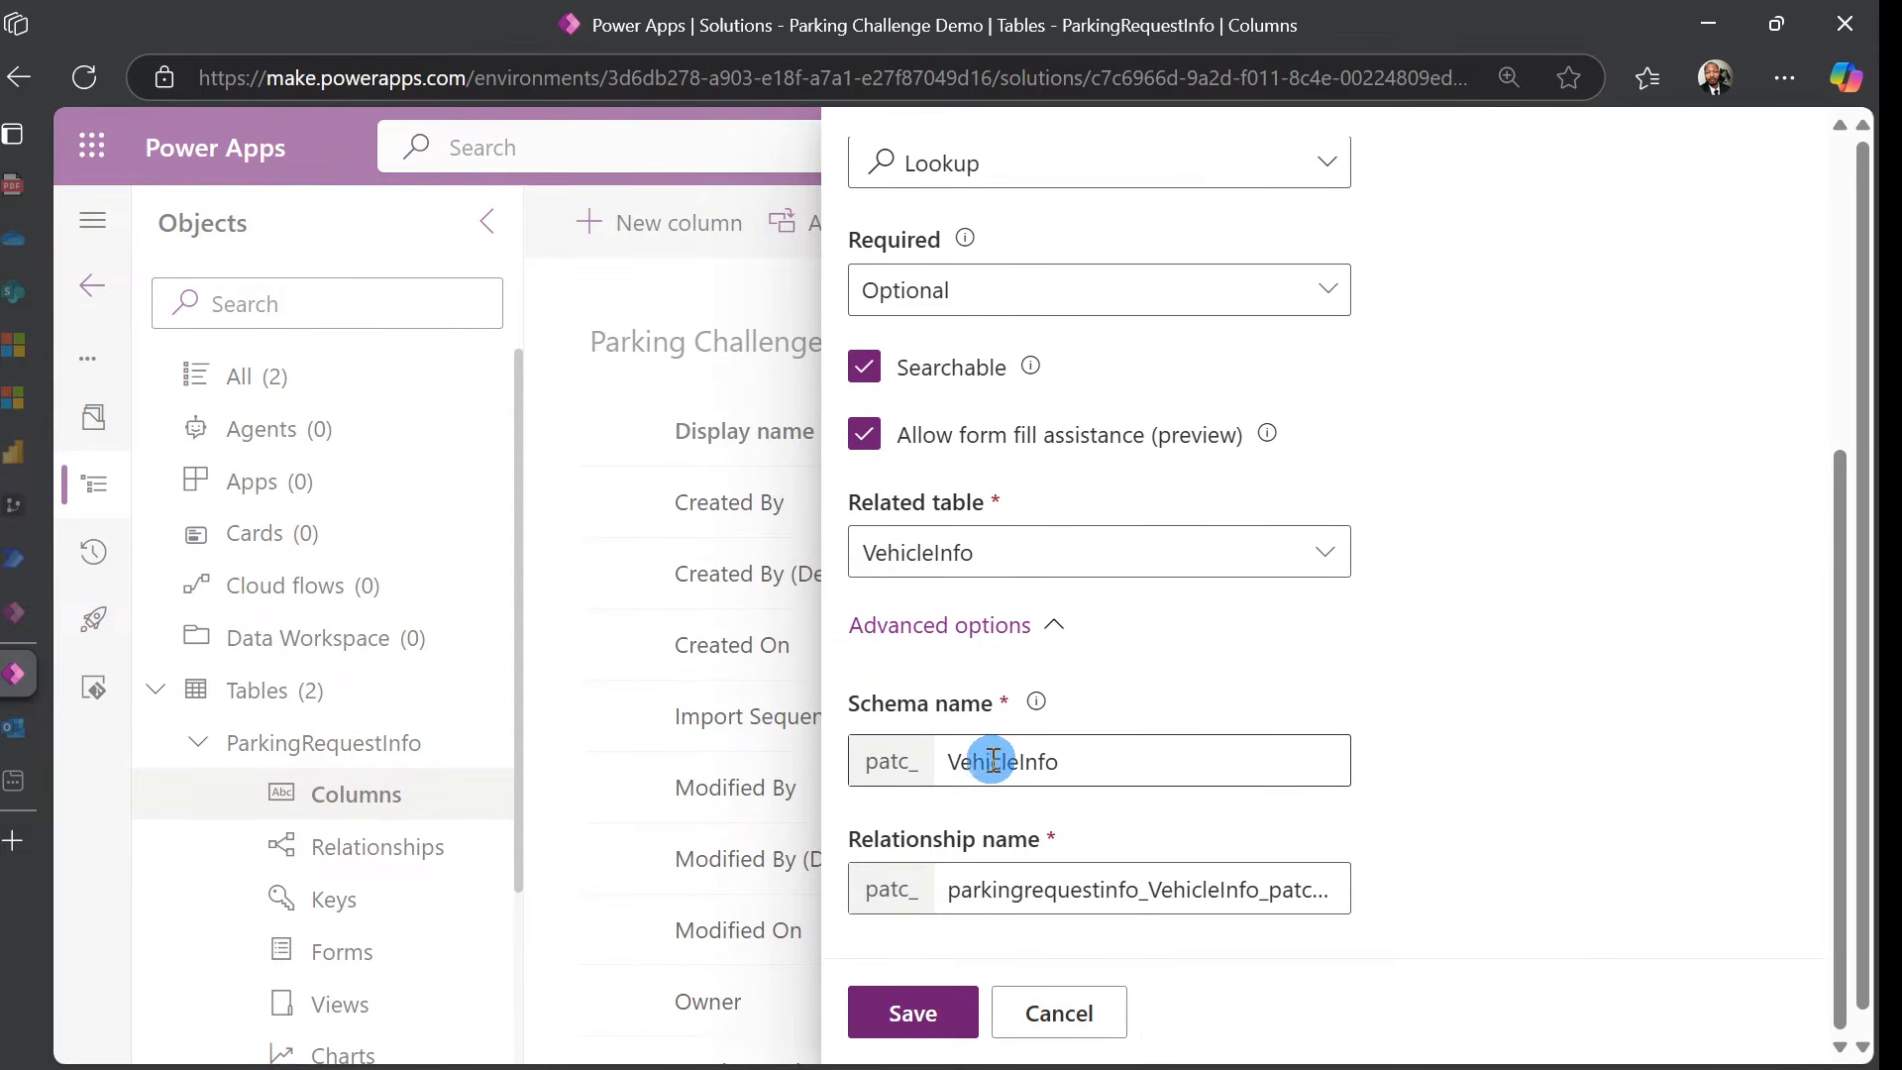
left_click(927, 1022)
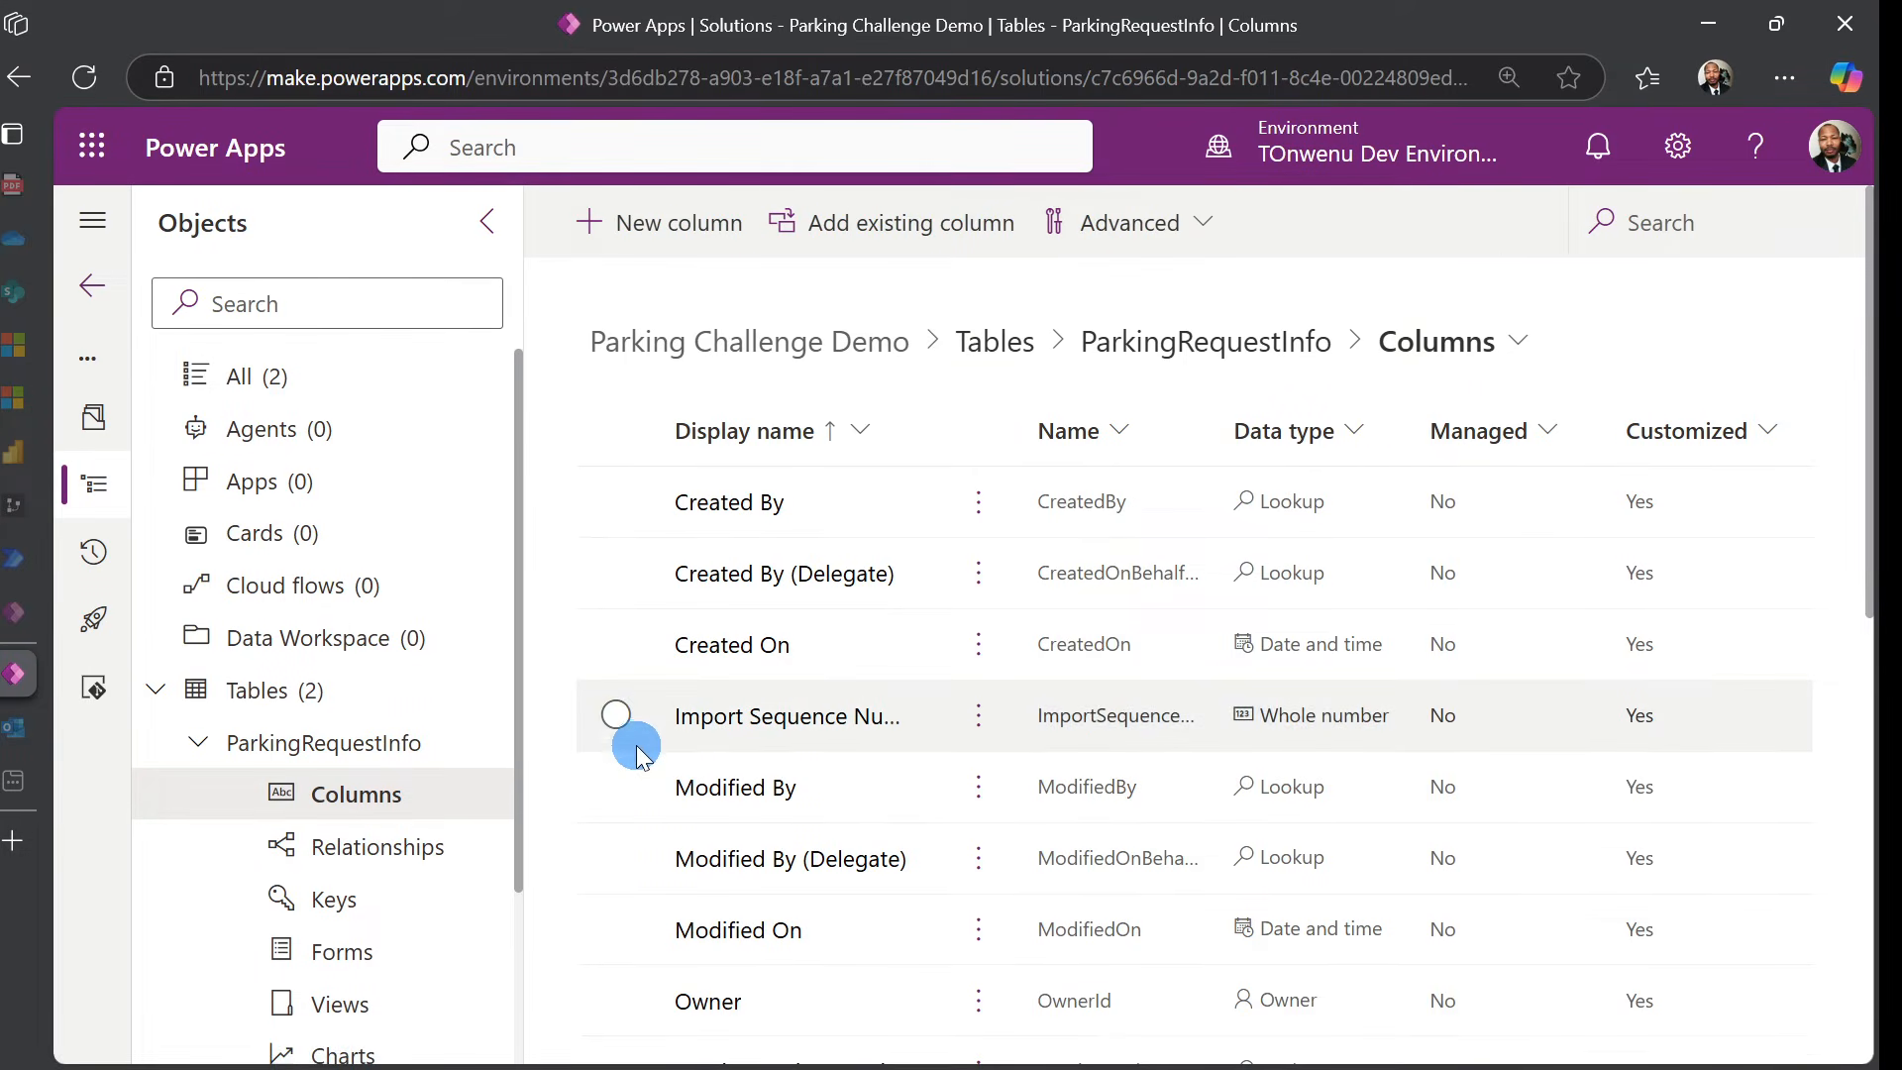
Collapse ParkingRequestInfo, show the solution's Tables list, and open the New table options
left_click(196, 748)
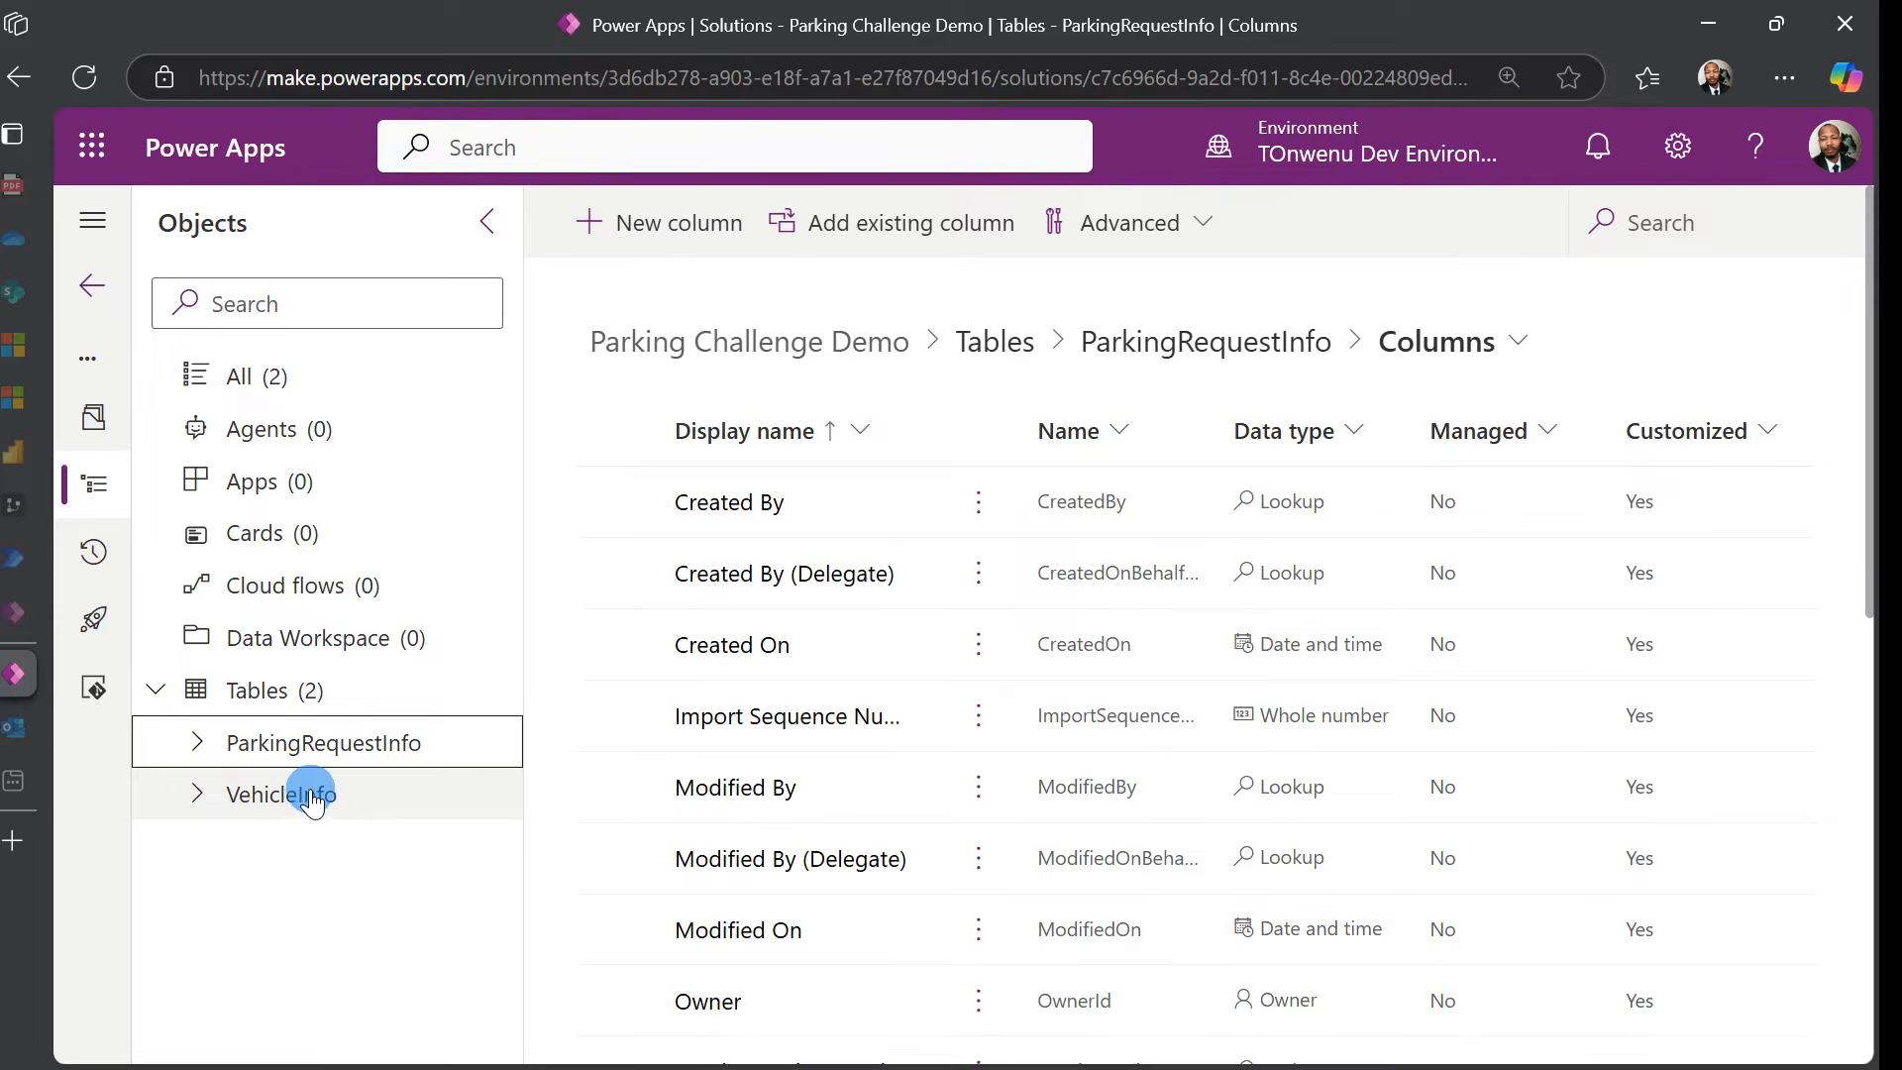
left_click(279, 691)
left_click(673, 242)
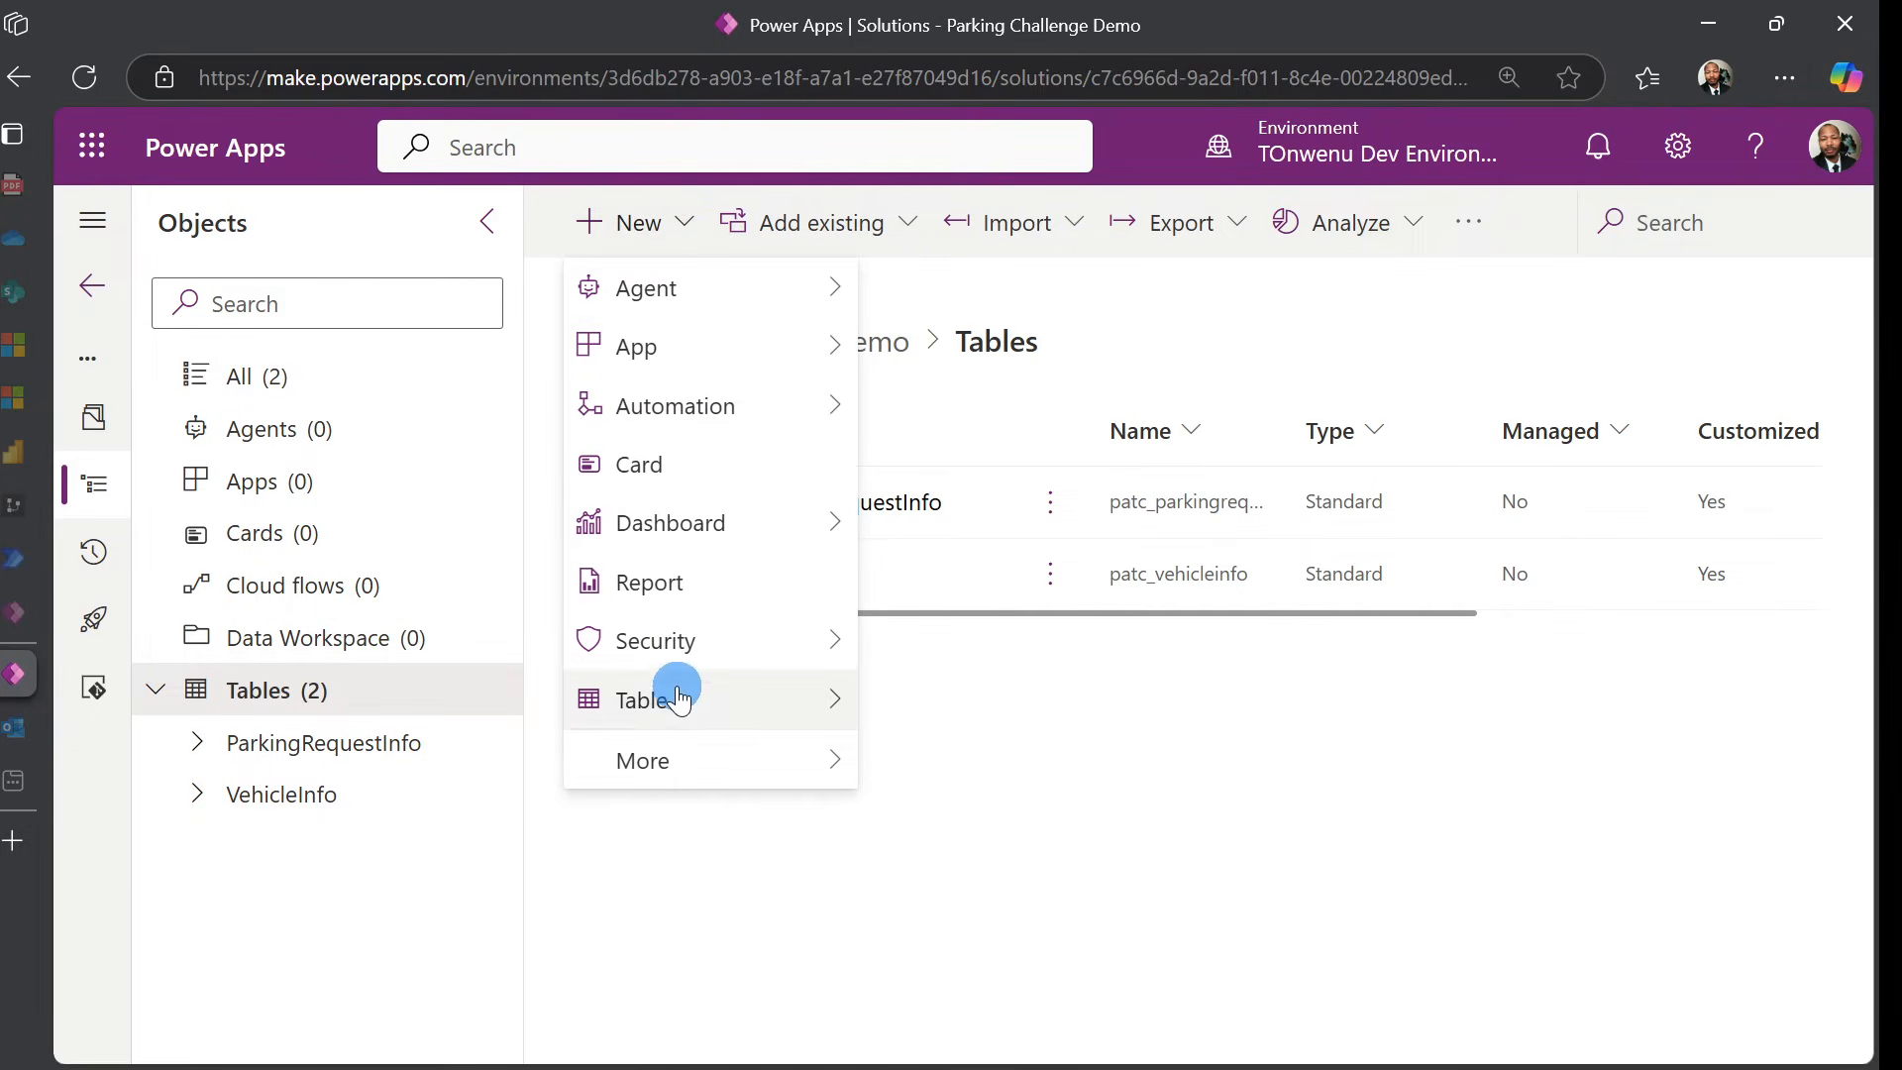
mouse_move(679, 702)
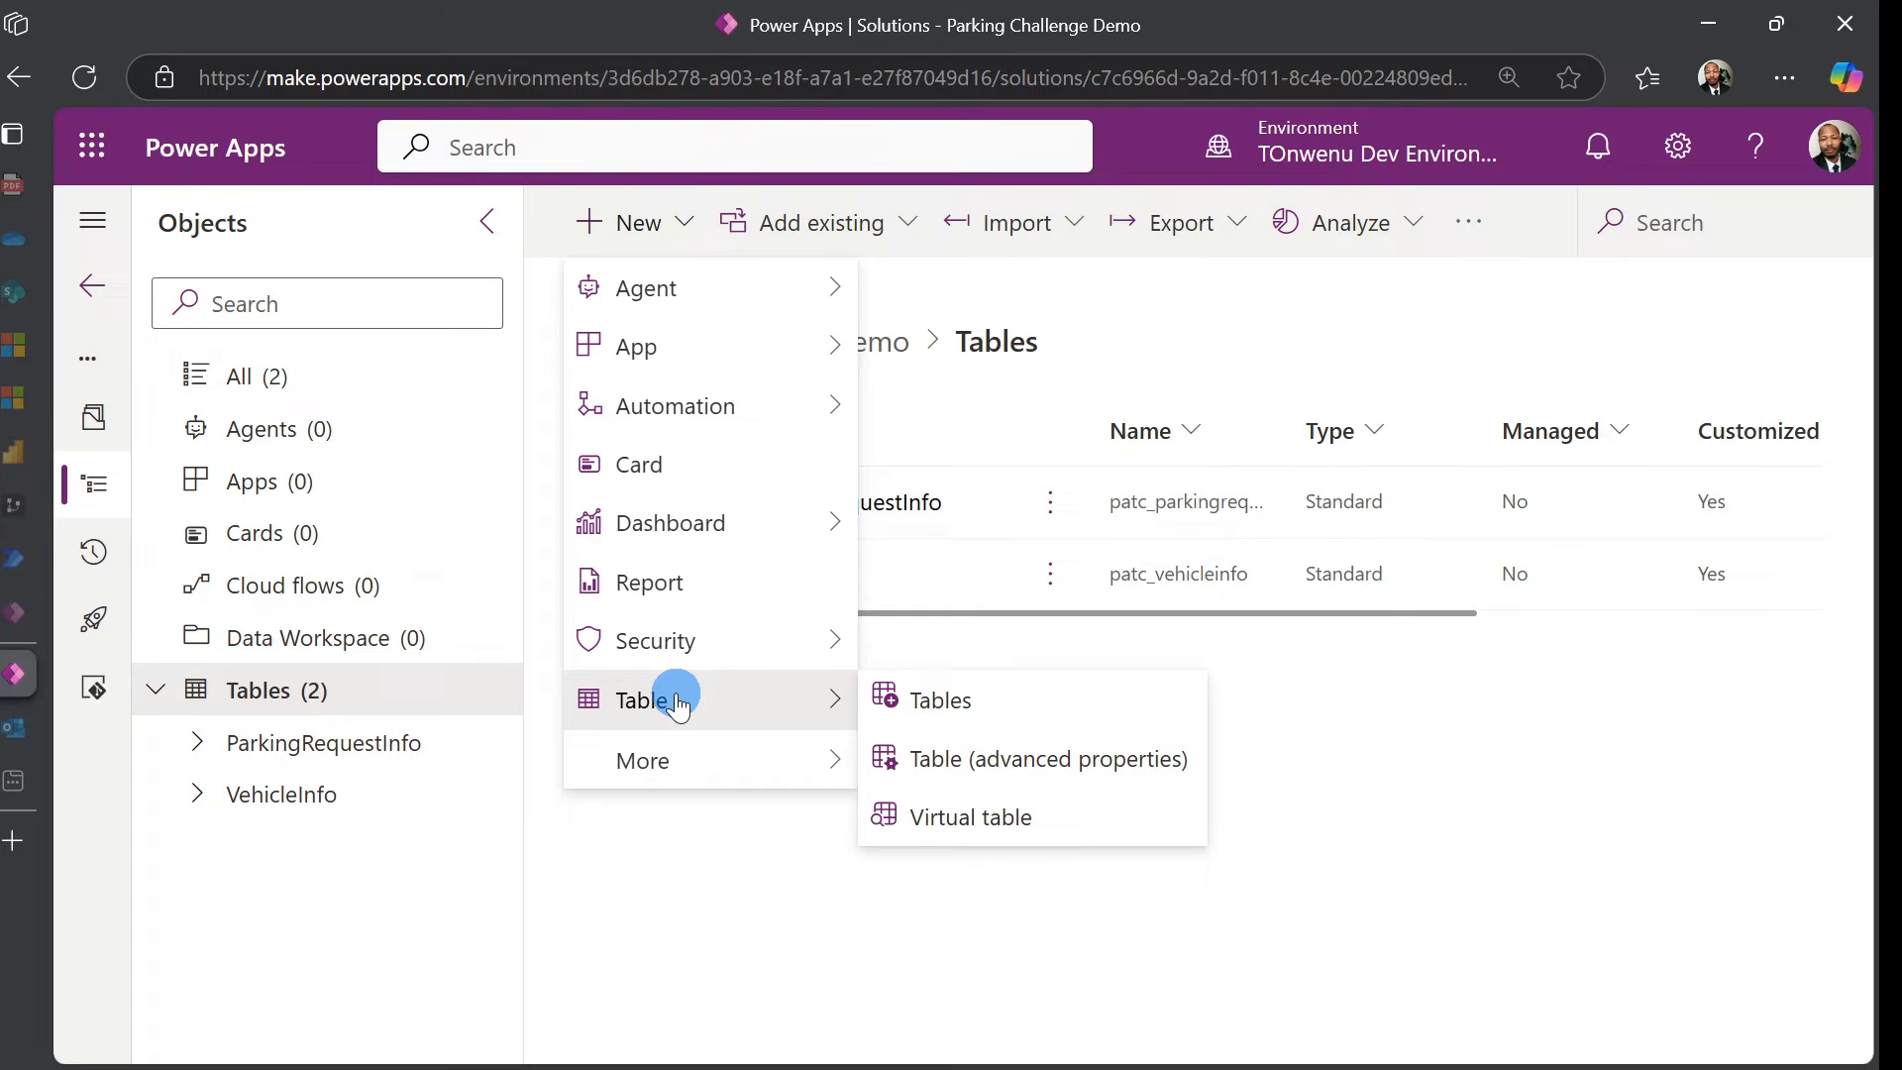
Create a table named ParkingInspectionInfo with a description about vehicle parking date and time
left_click(1033, 782)
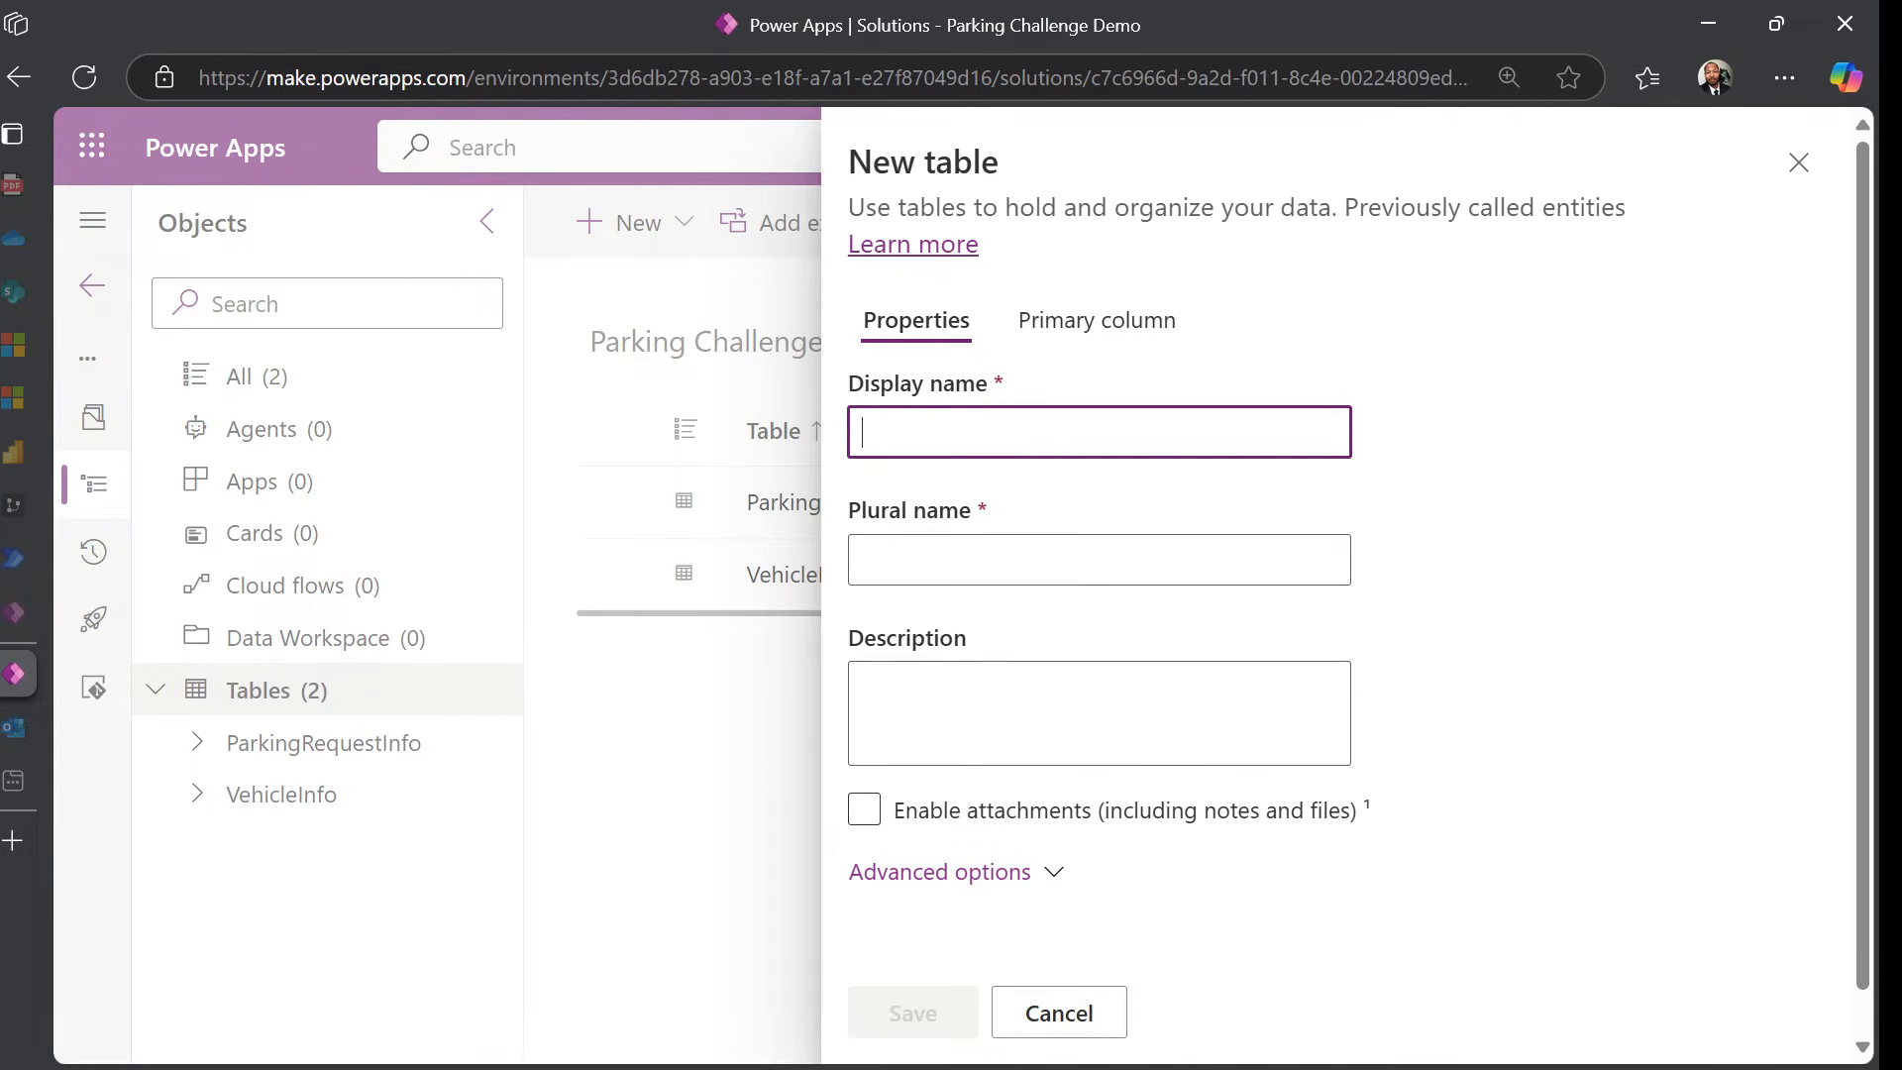
type("ParkingInspectionInfo")
key("Tab")
key("Tab")
type("A table where the records indicate the date and time that a vehicle has parked in the car park.")
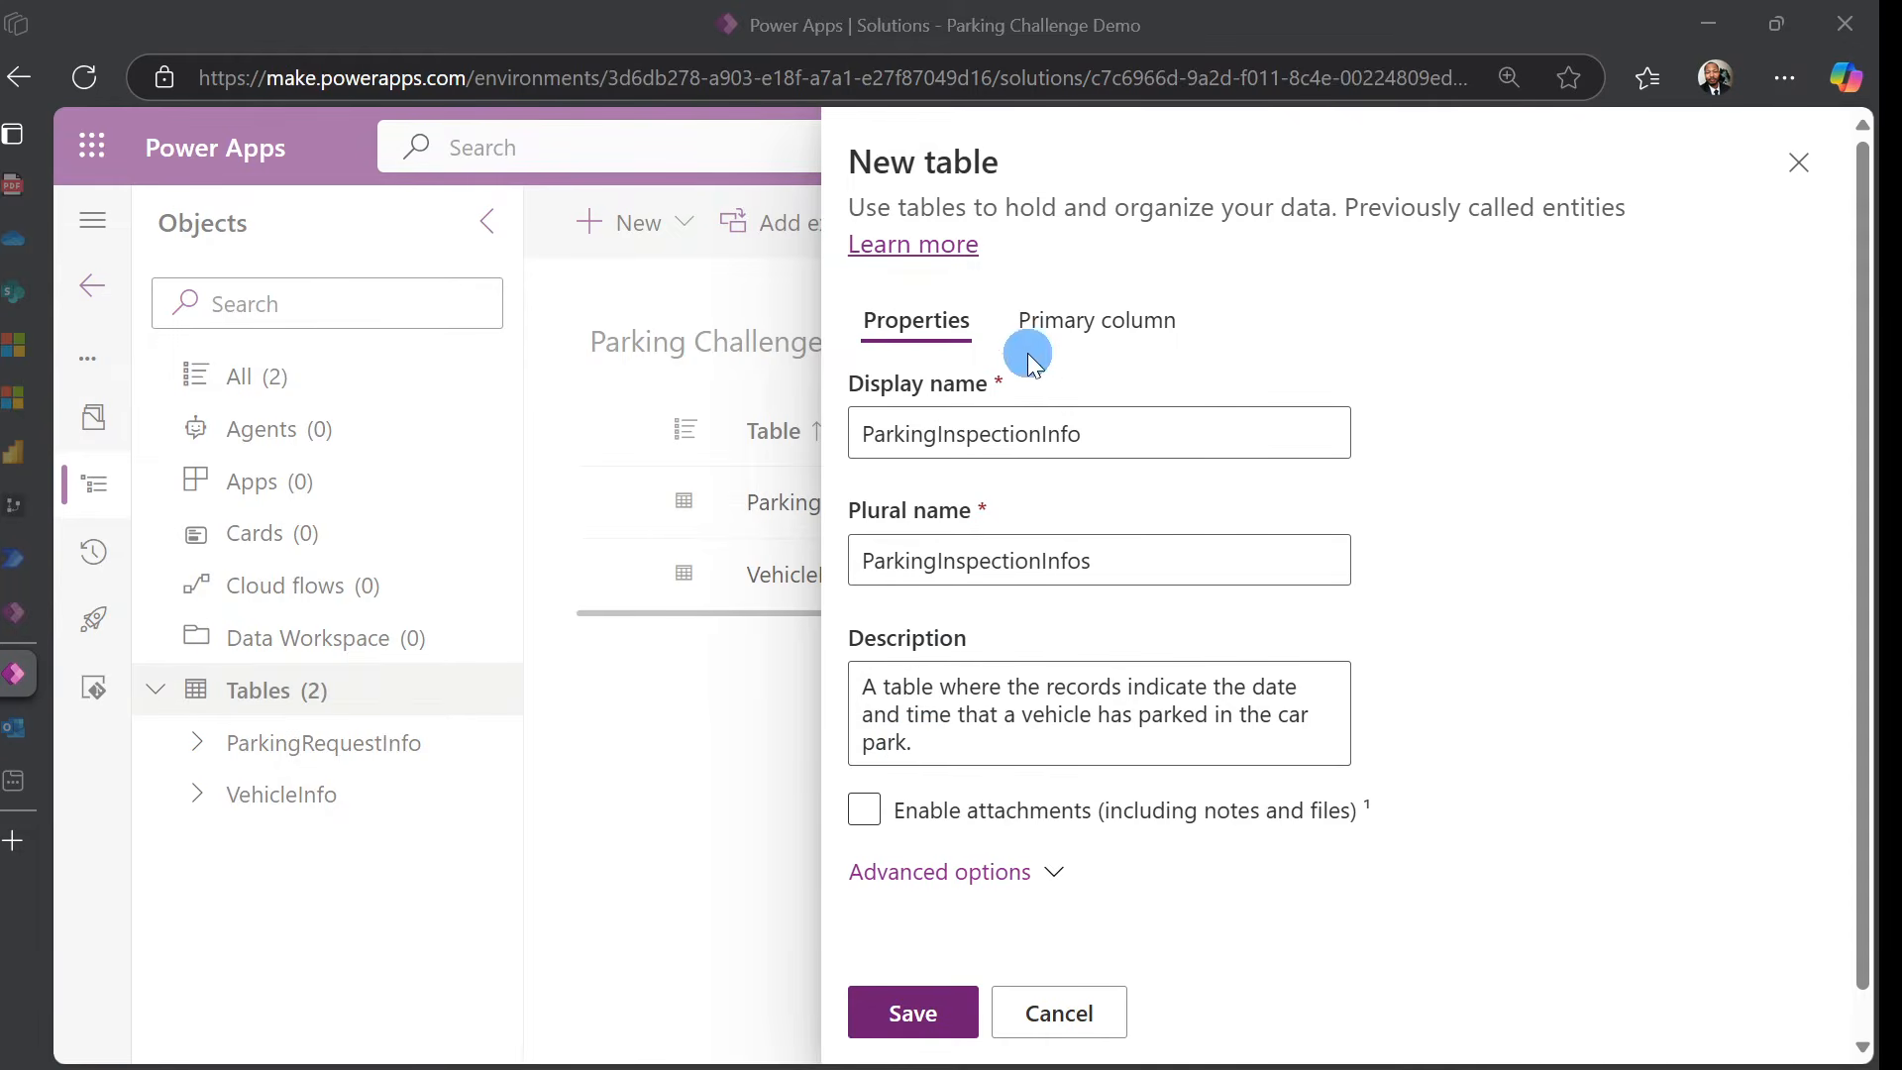
Cap the ParkingInspectionName primary column at a maximum of 100 characters
left_click(1096, 323)
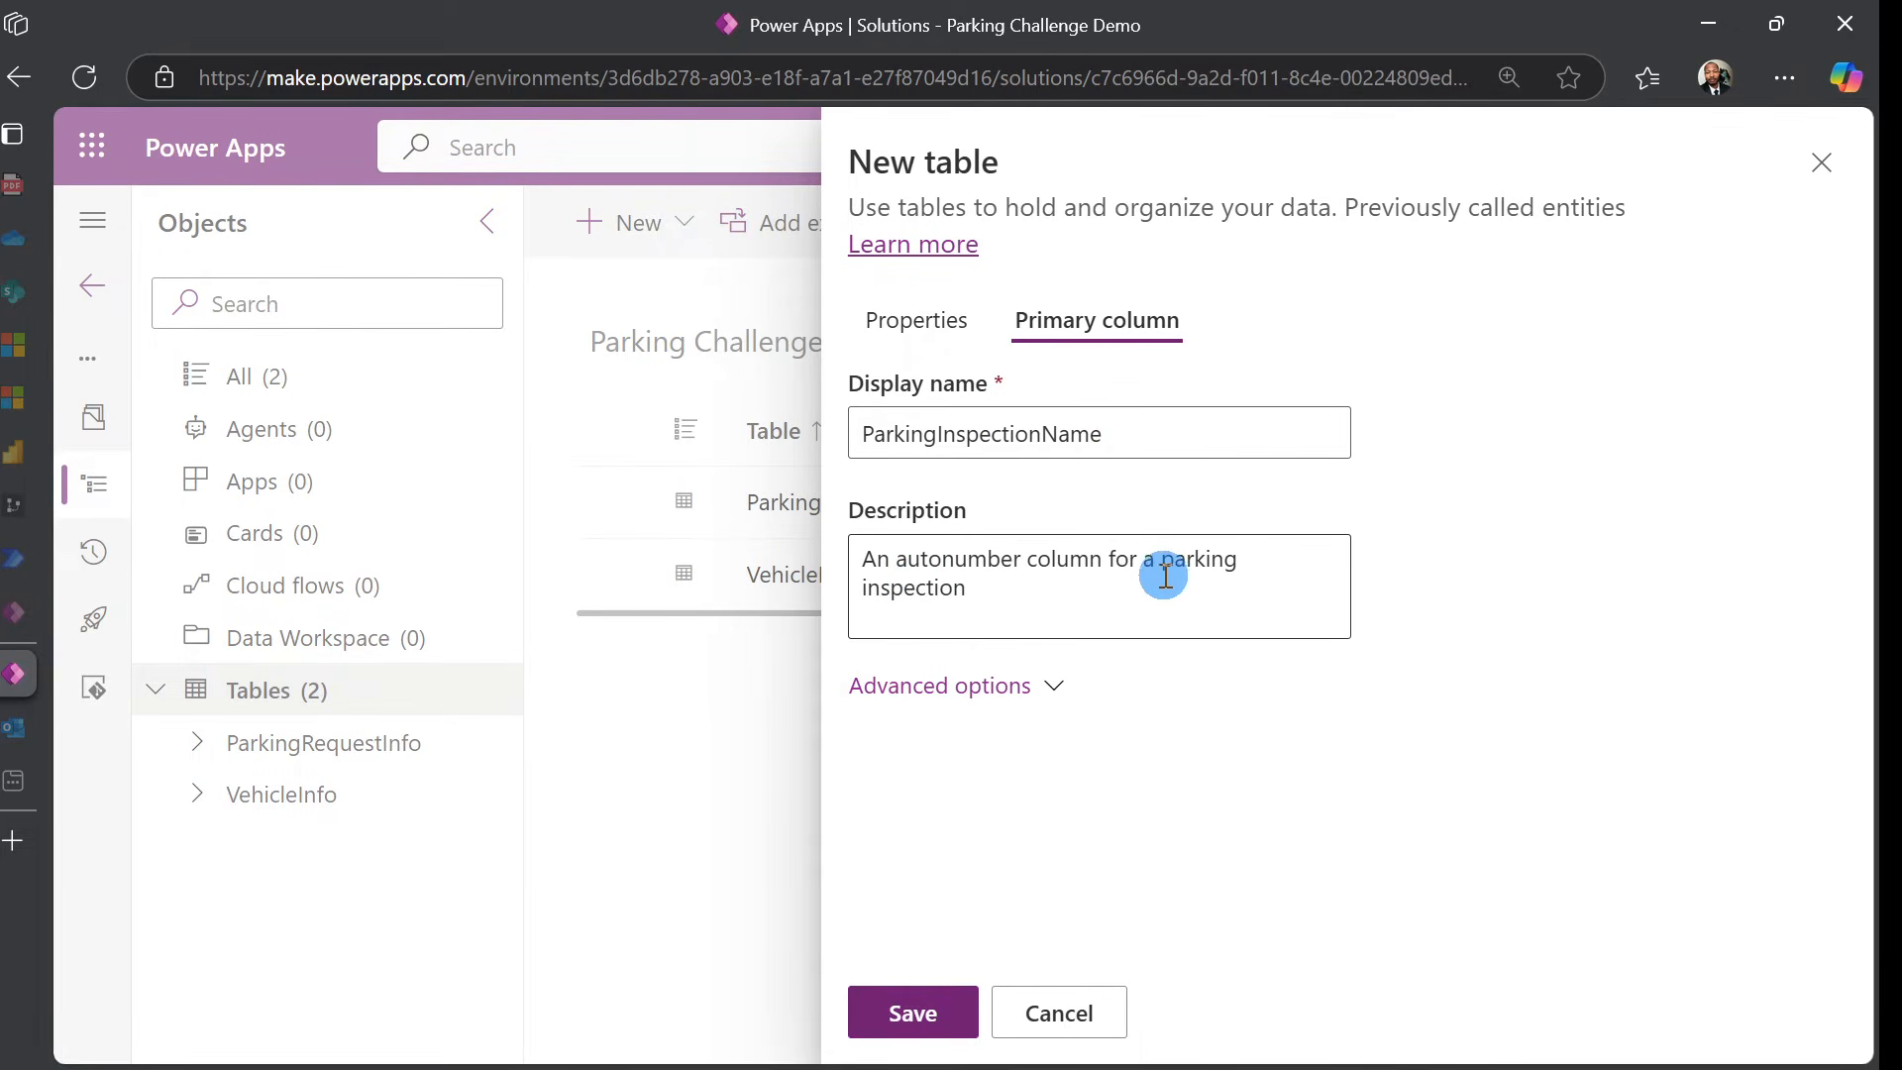
left_click(1003, 691)
scroll(1341, 645, "down", 3)
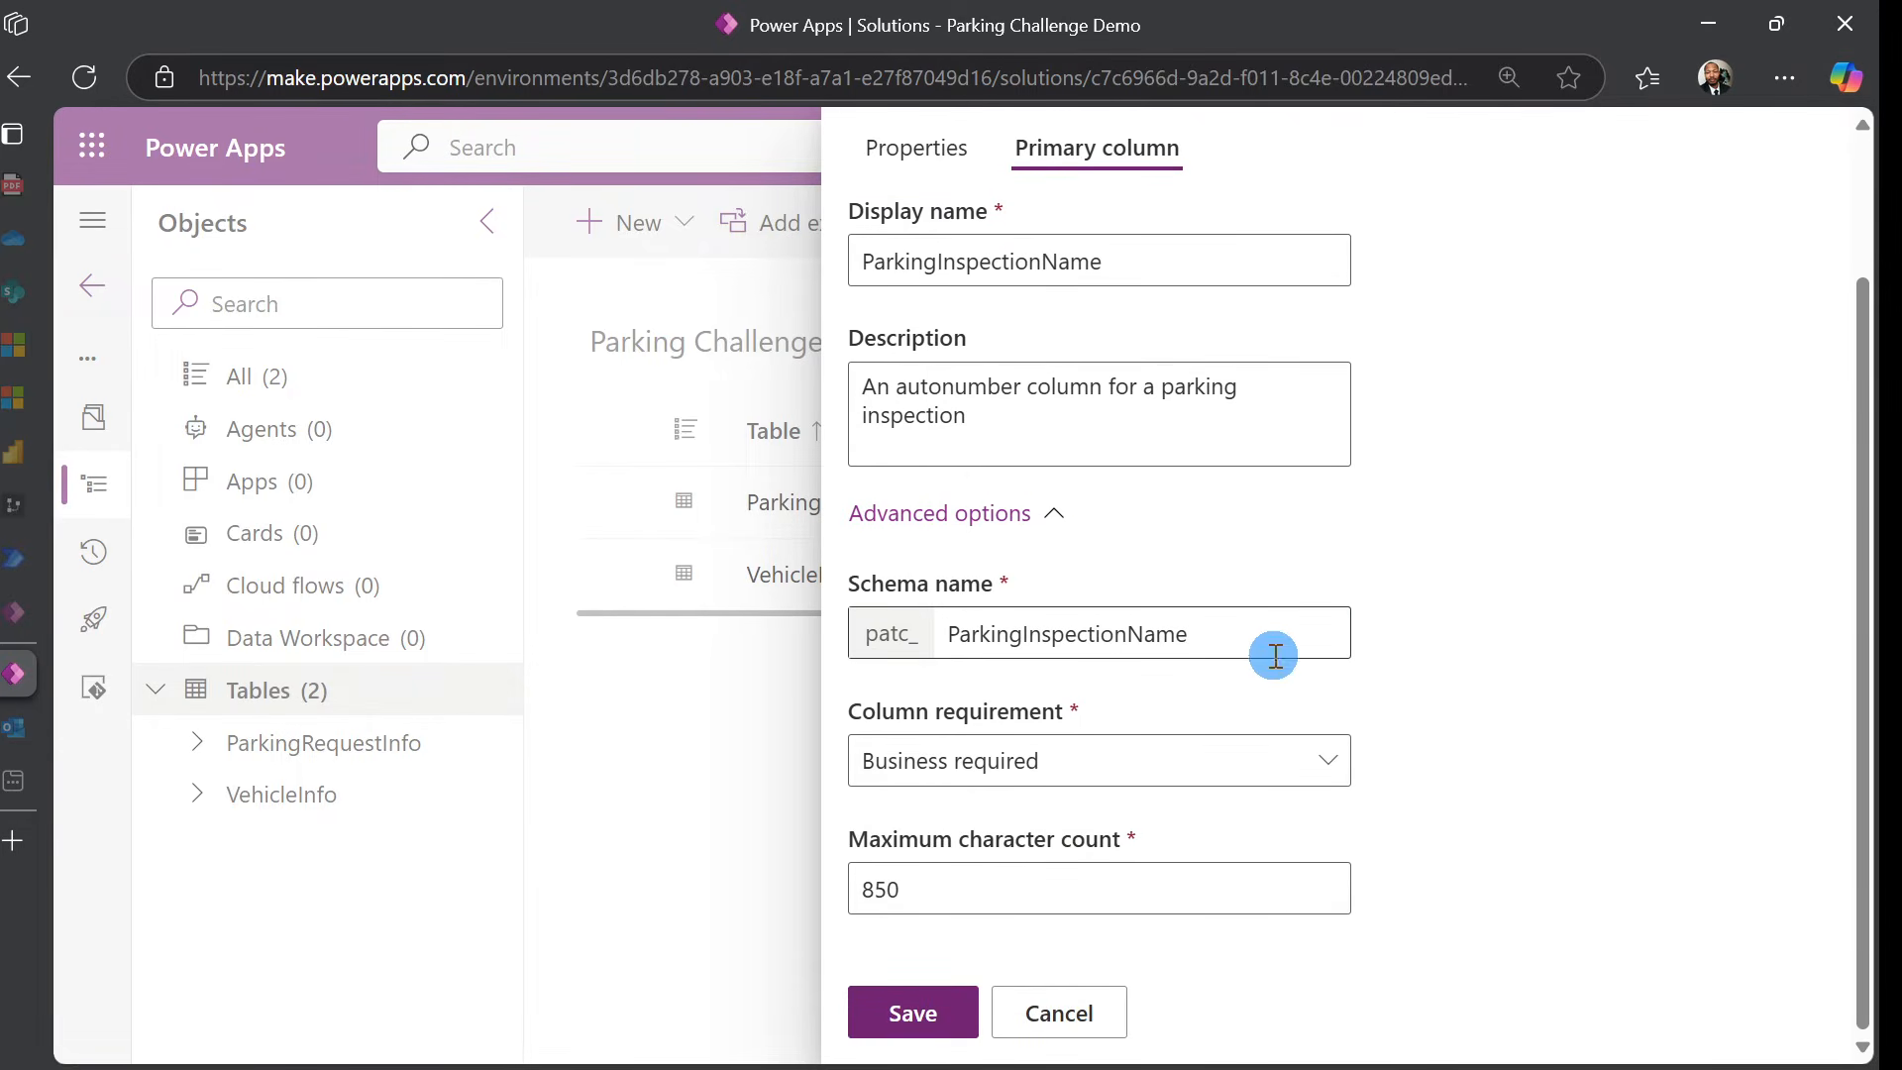
double_click(894, 899)
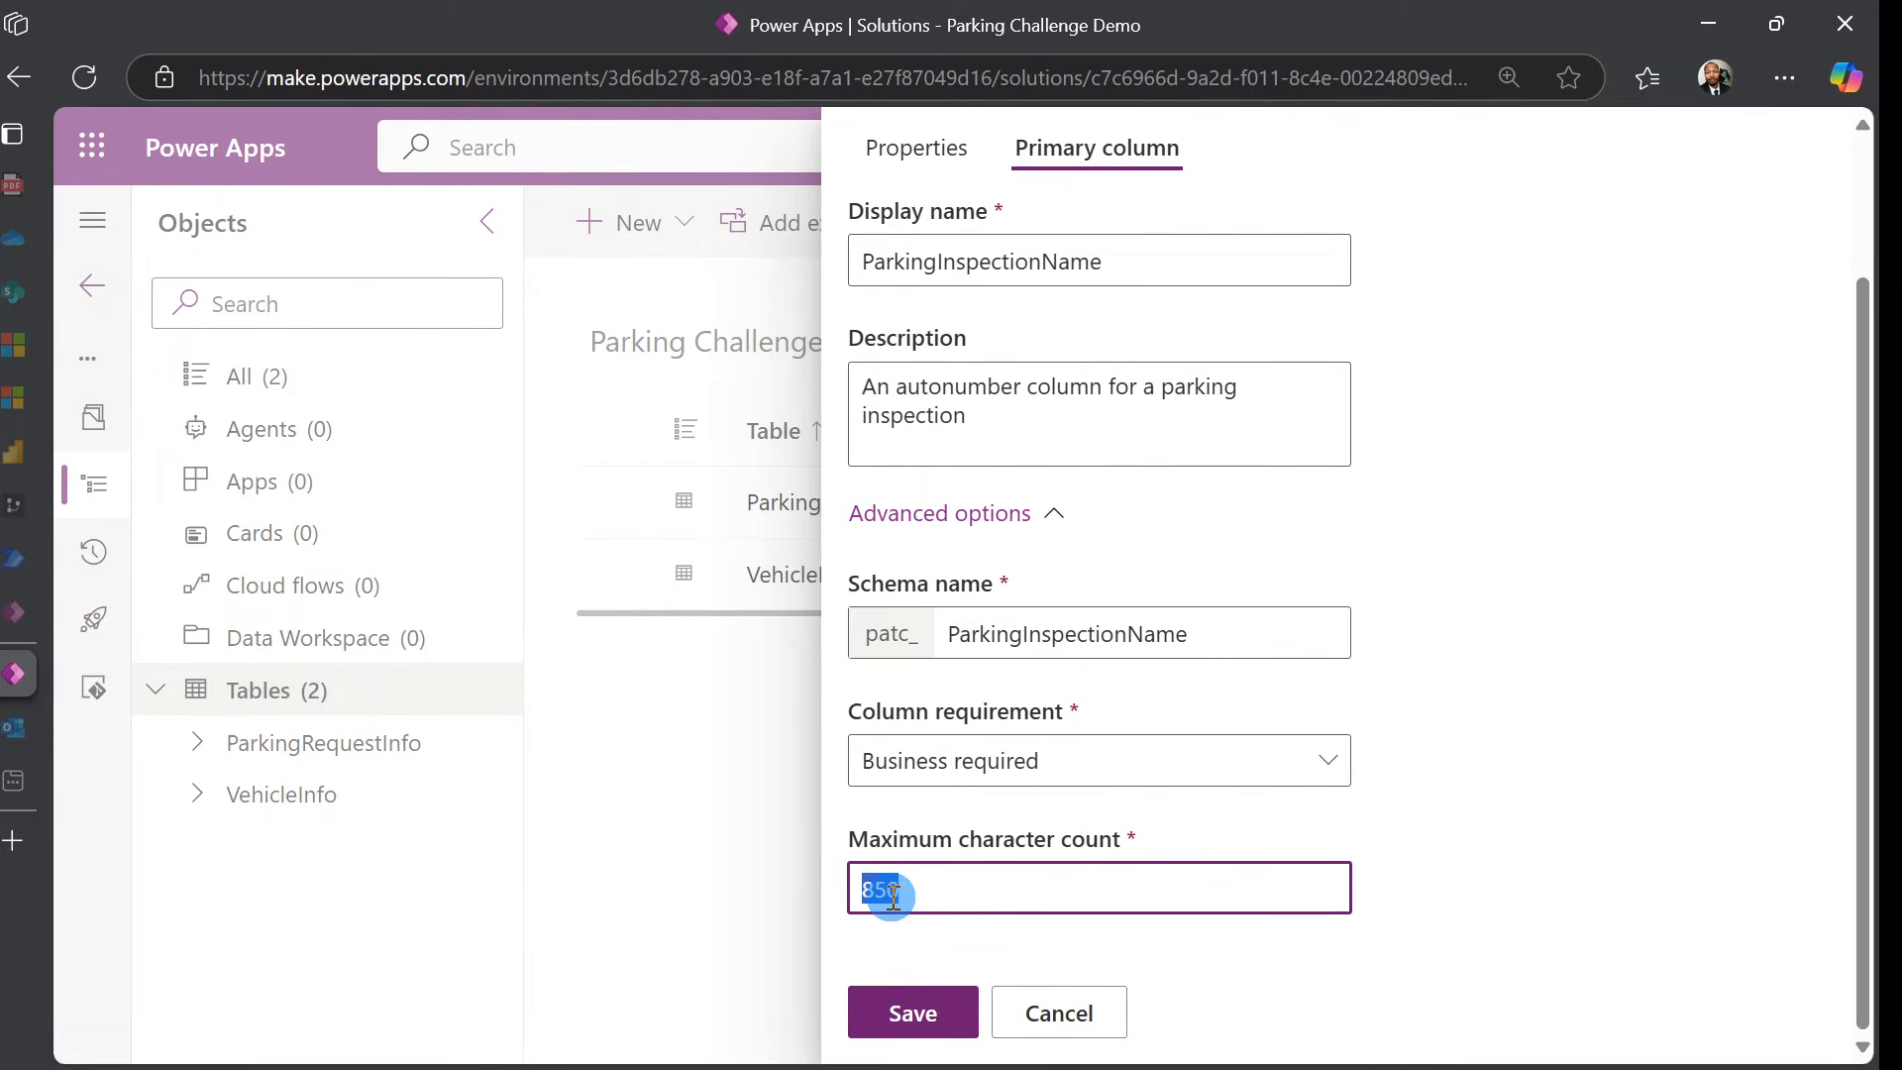
left_click(896, 888)
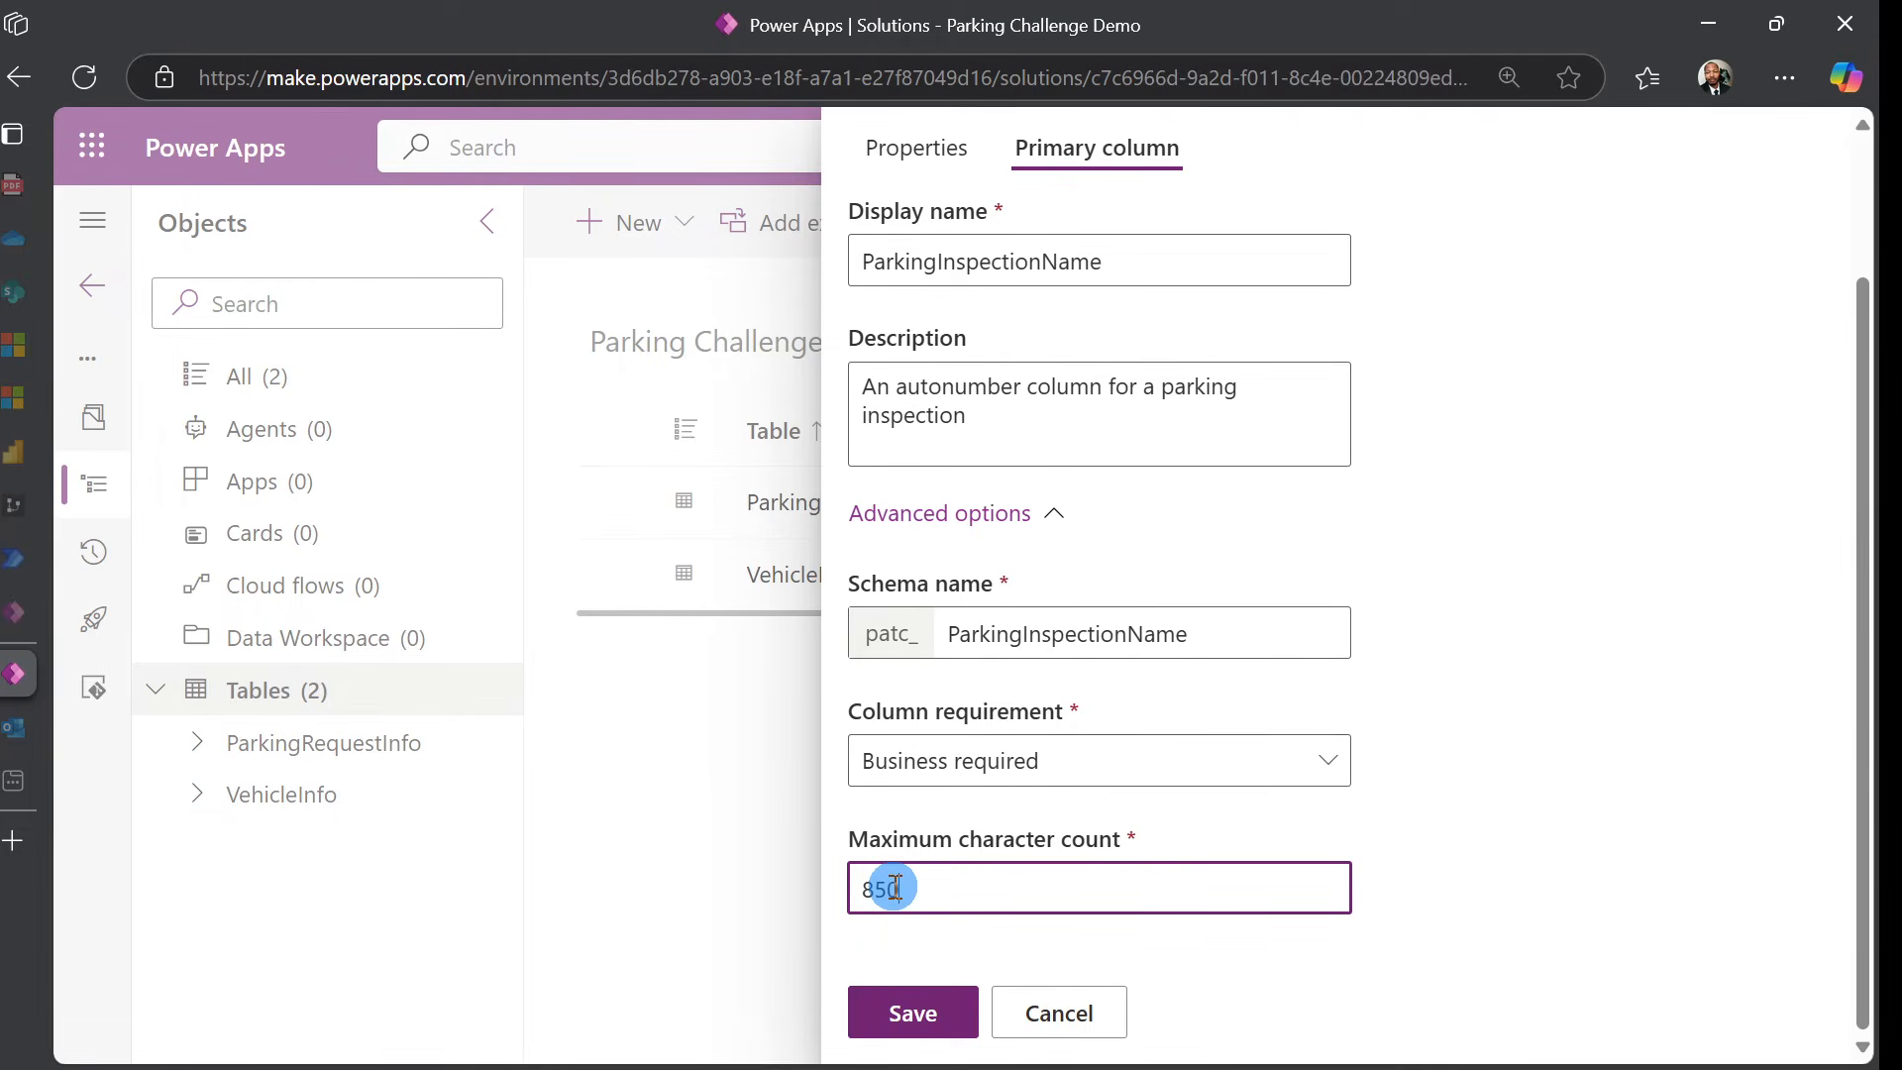
key("BackSpace")
key("BackSpace")
type("50")
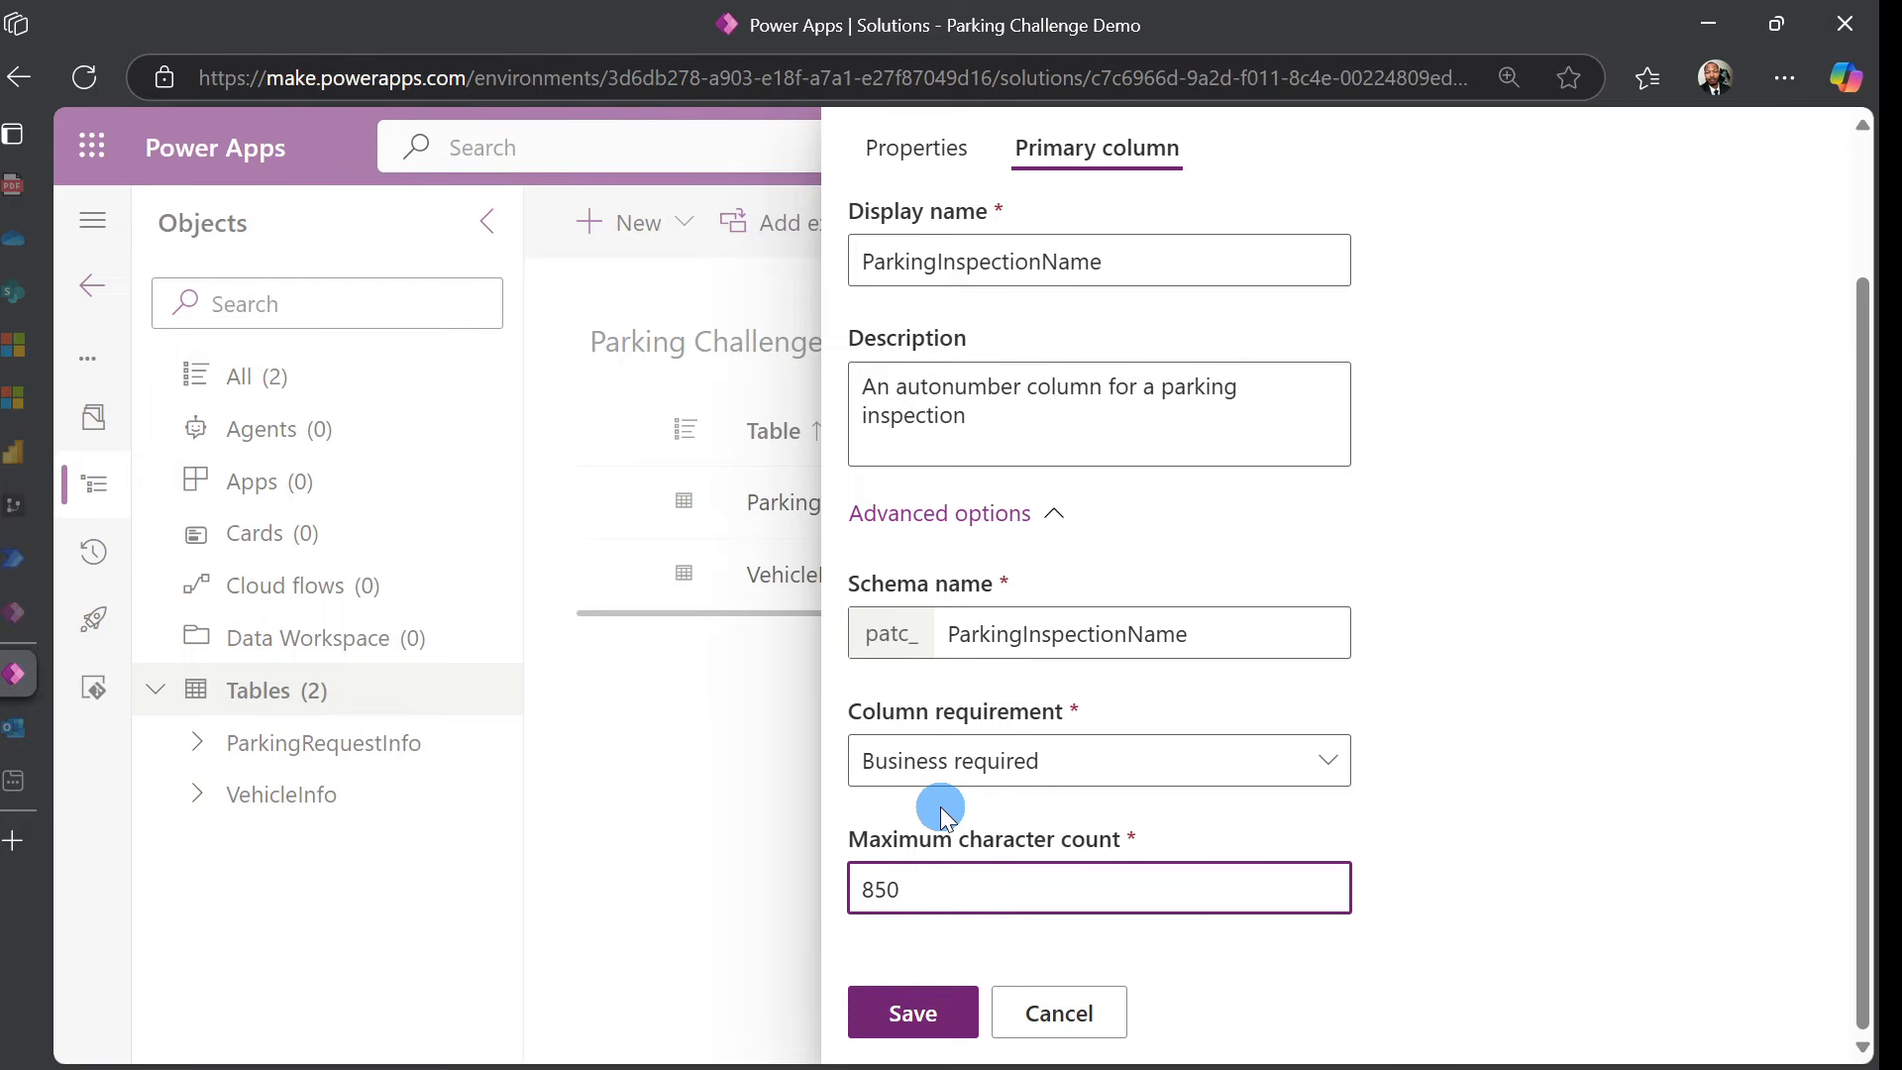
type("100")
key("BackSpace")
key("BackSpace")
key("BackSpace")
left_click(1414, 636)
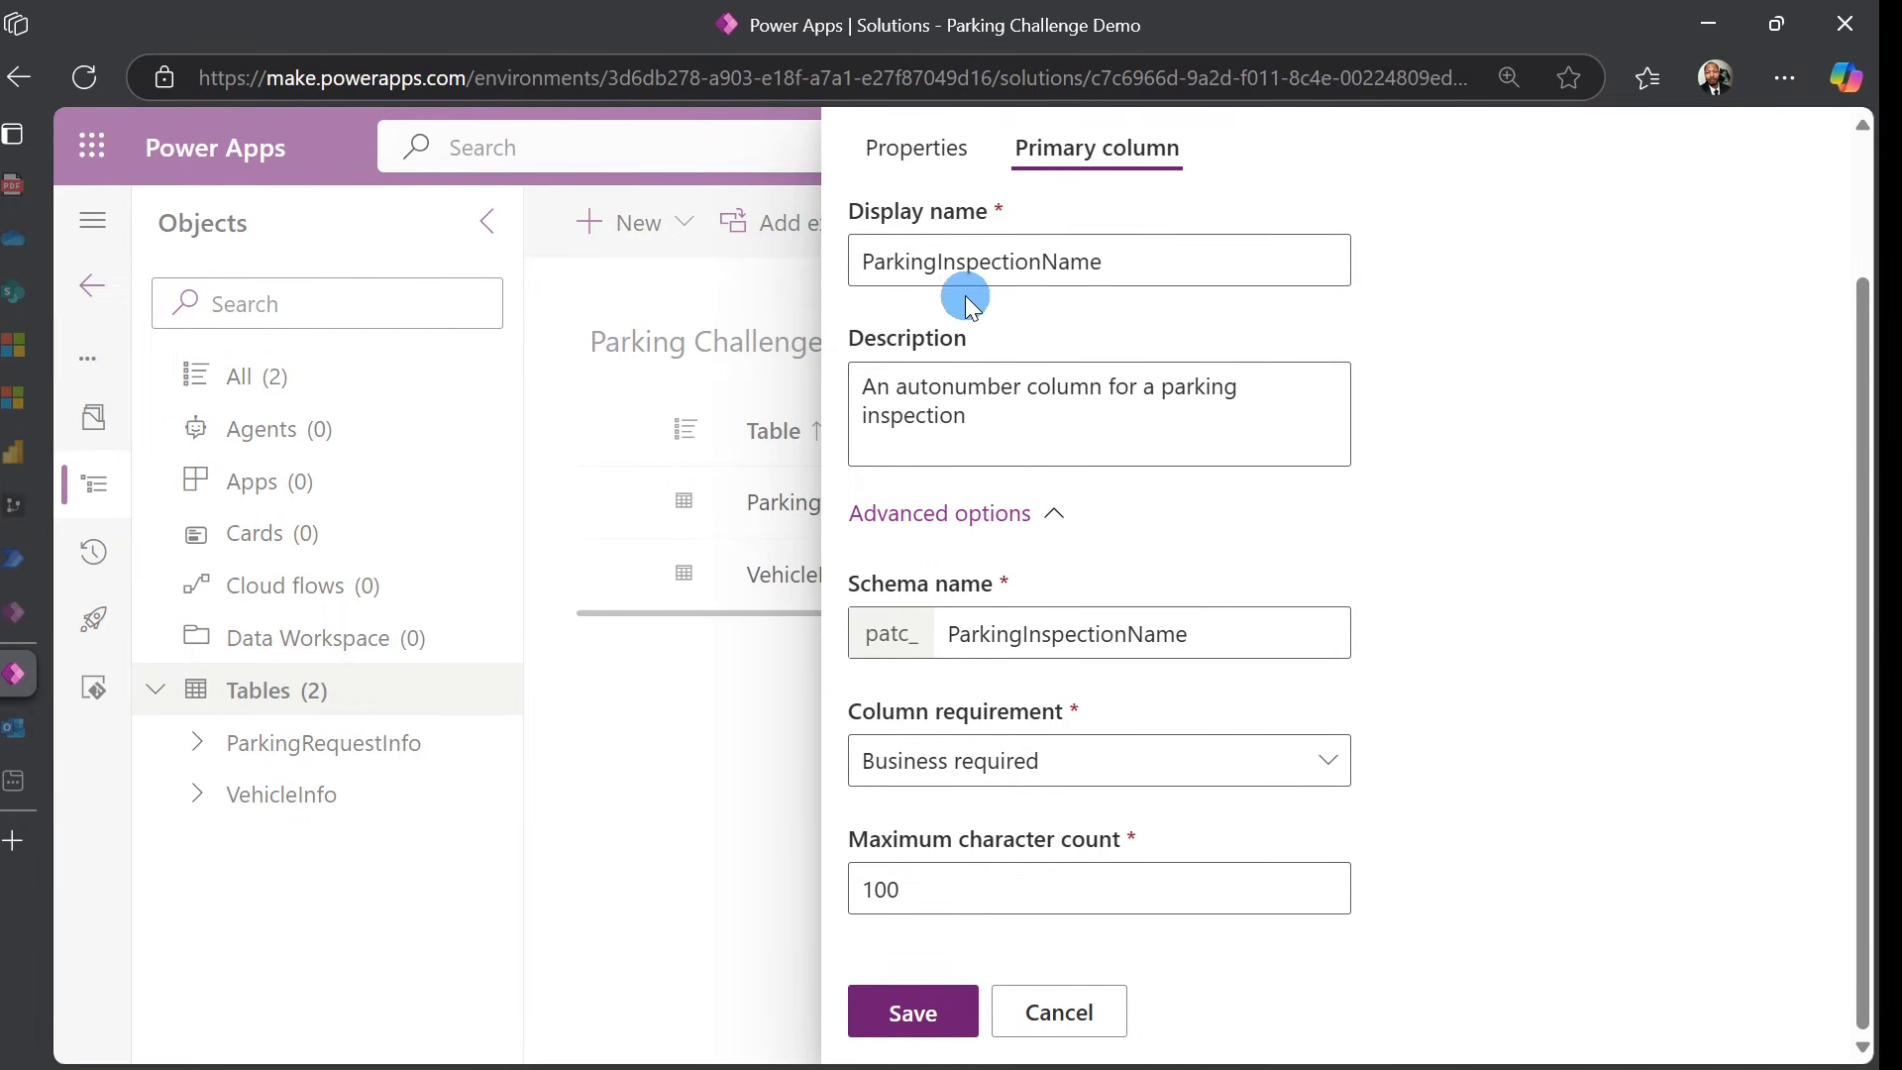
Review the table's advanced options and save ParkingInspectionInfo
left_click(941, 173)
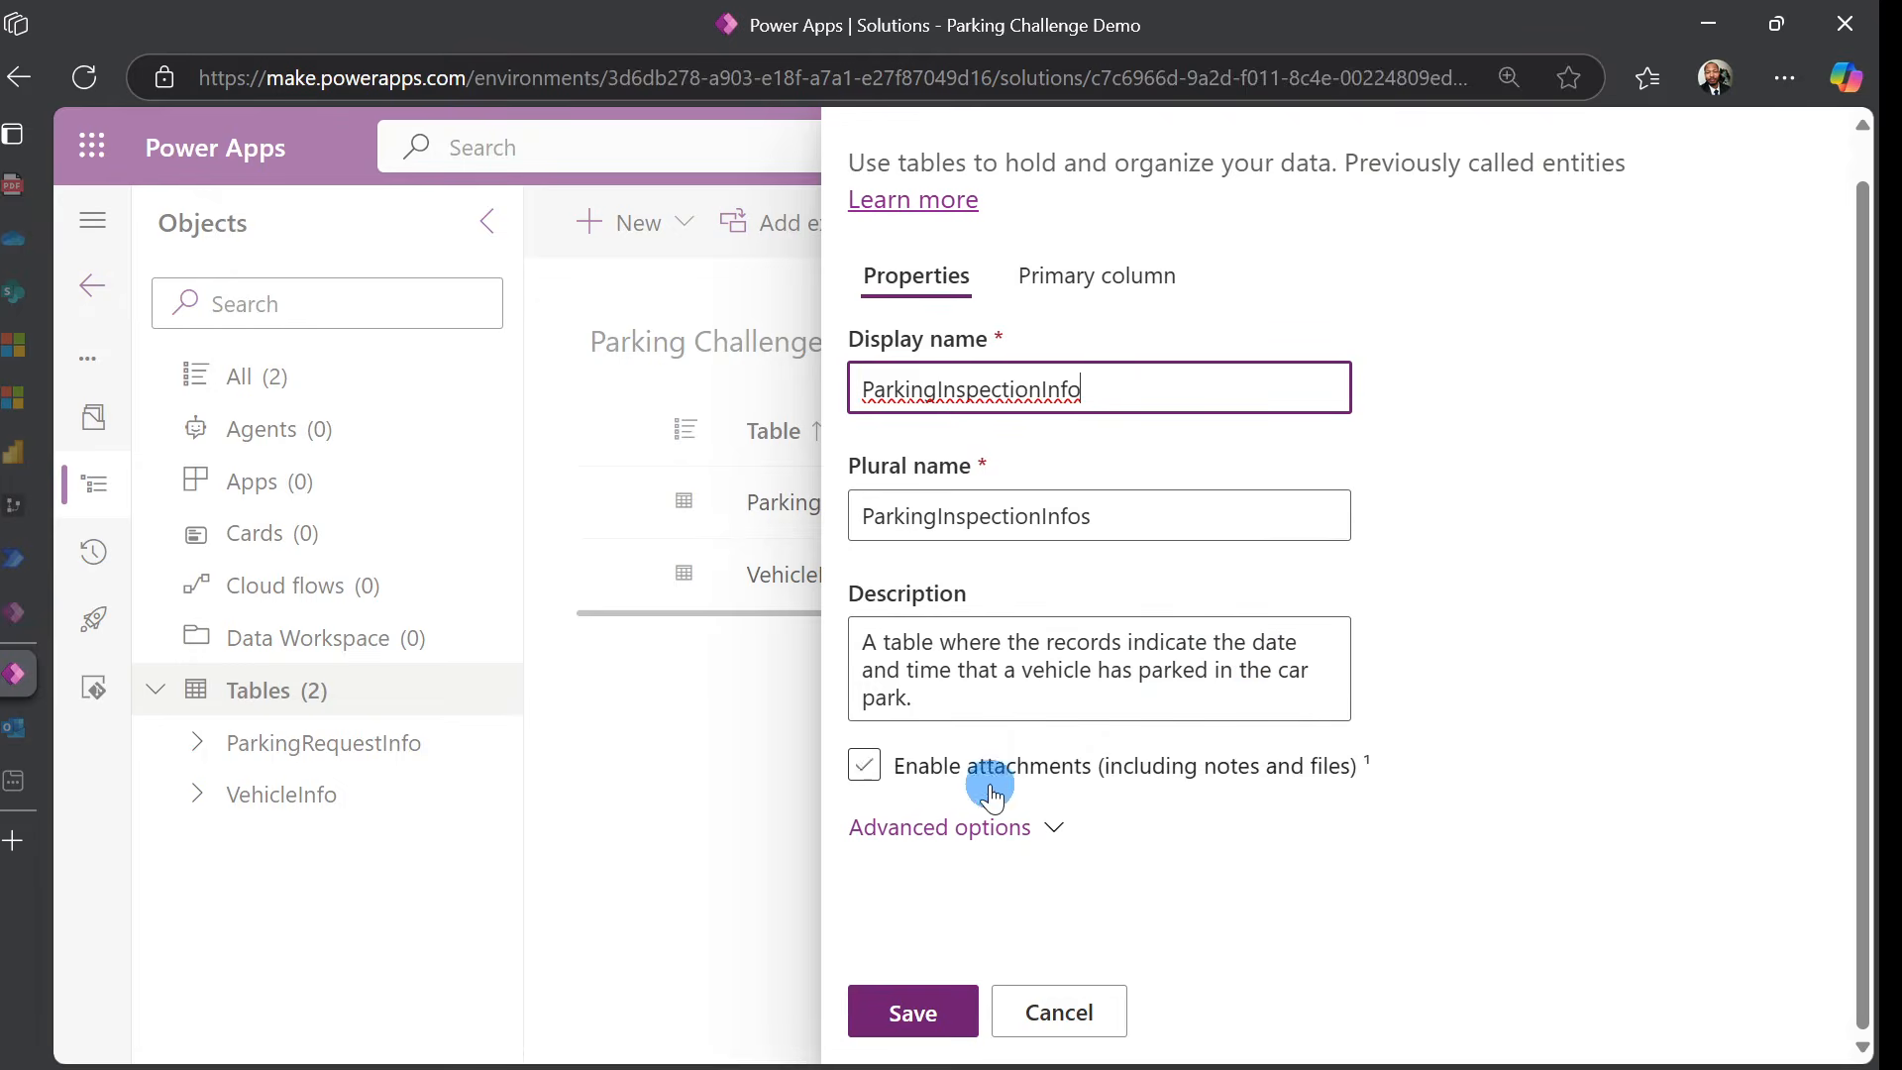
left_click(981, 832)
scroll(1715, 531, "down", 7)
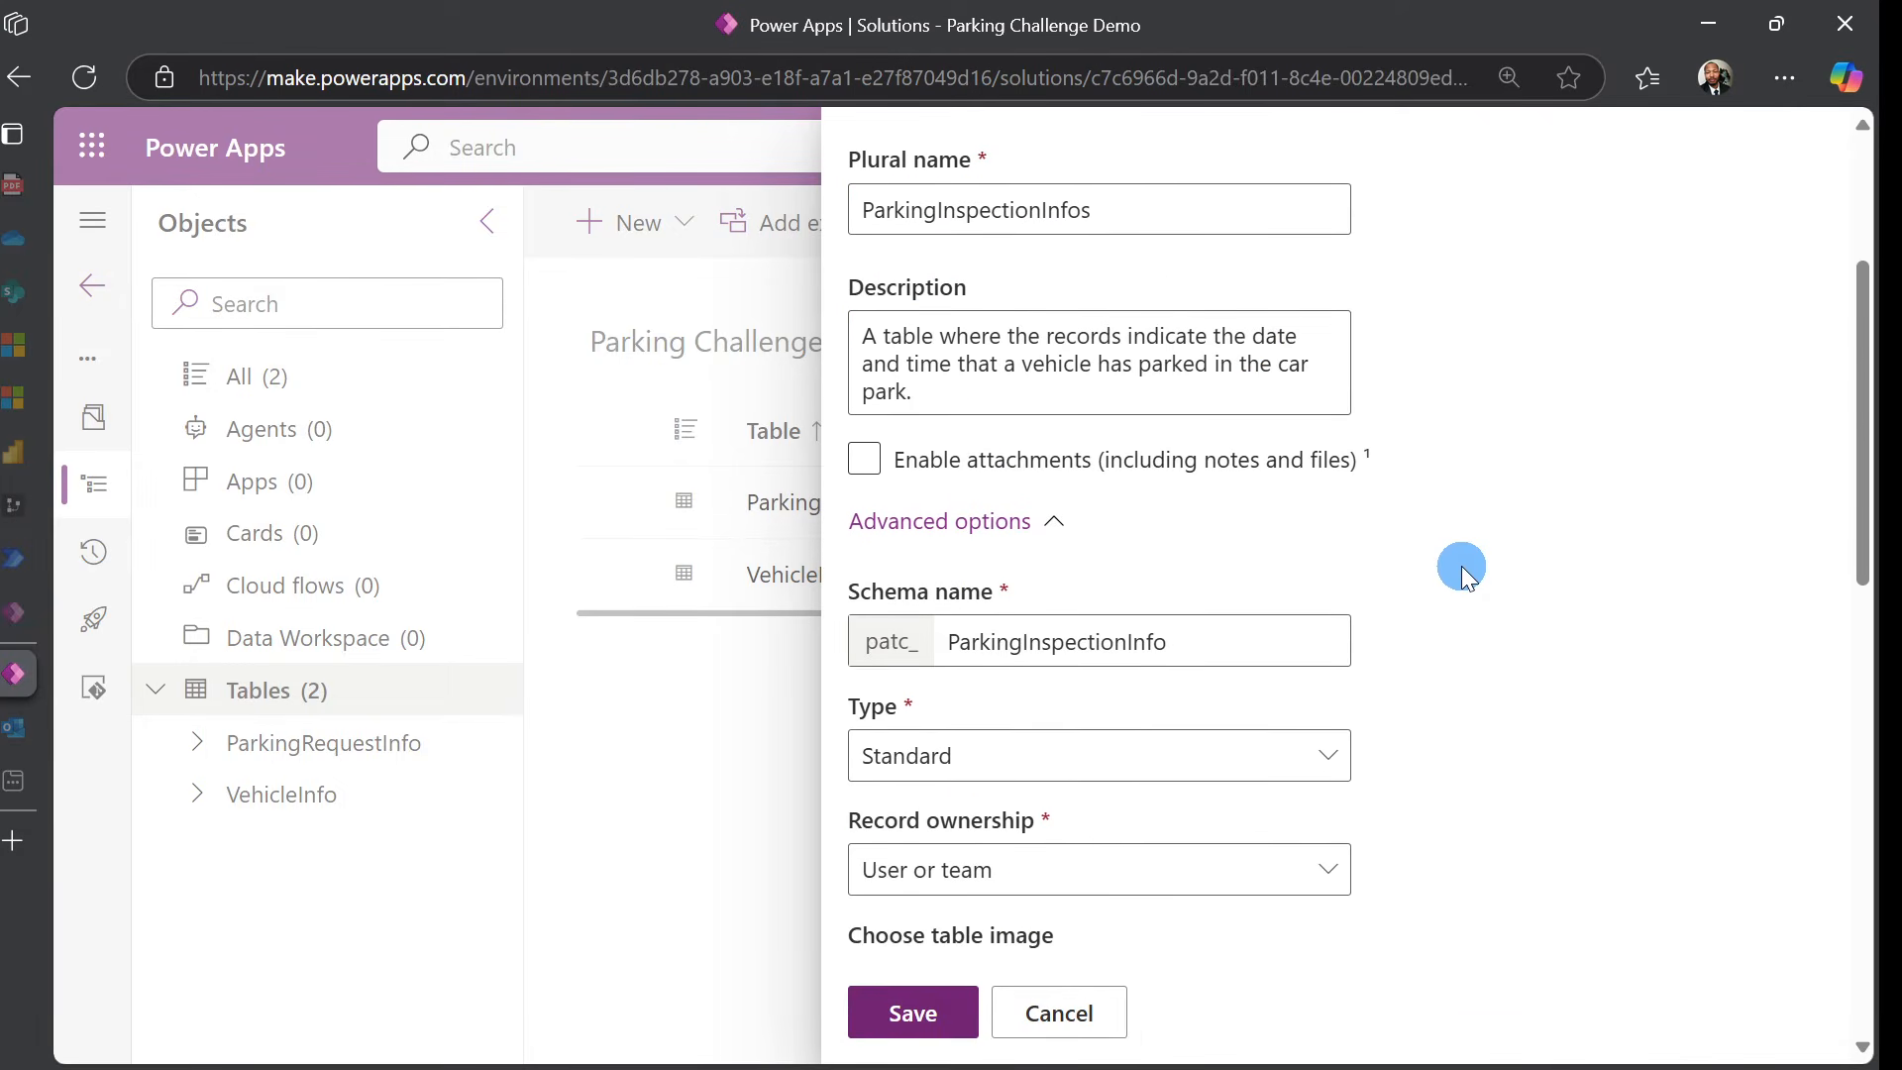
scroll(1460, 567, "down", 5)
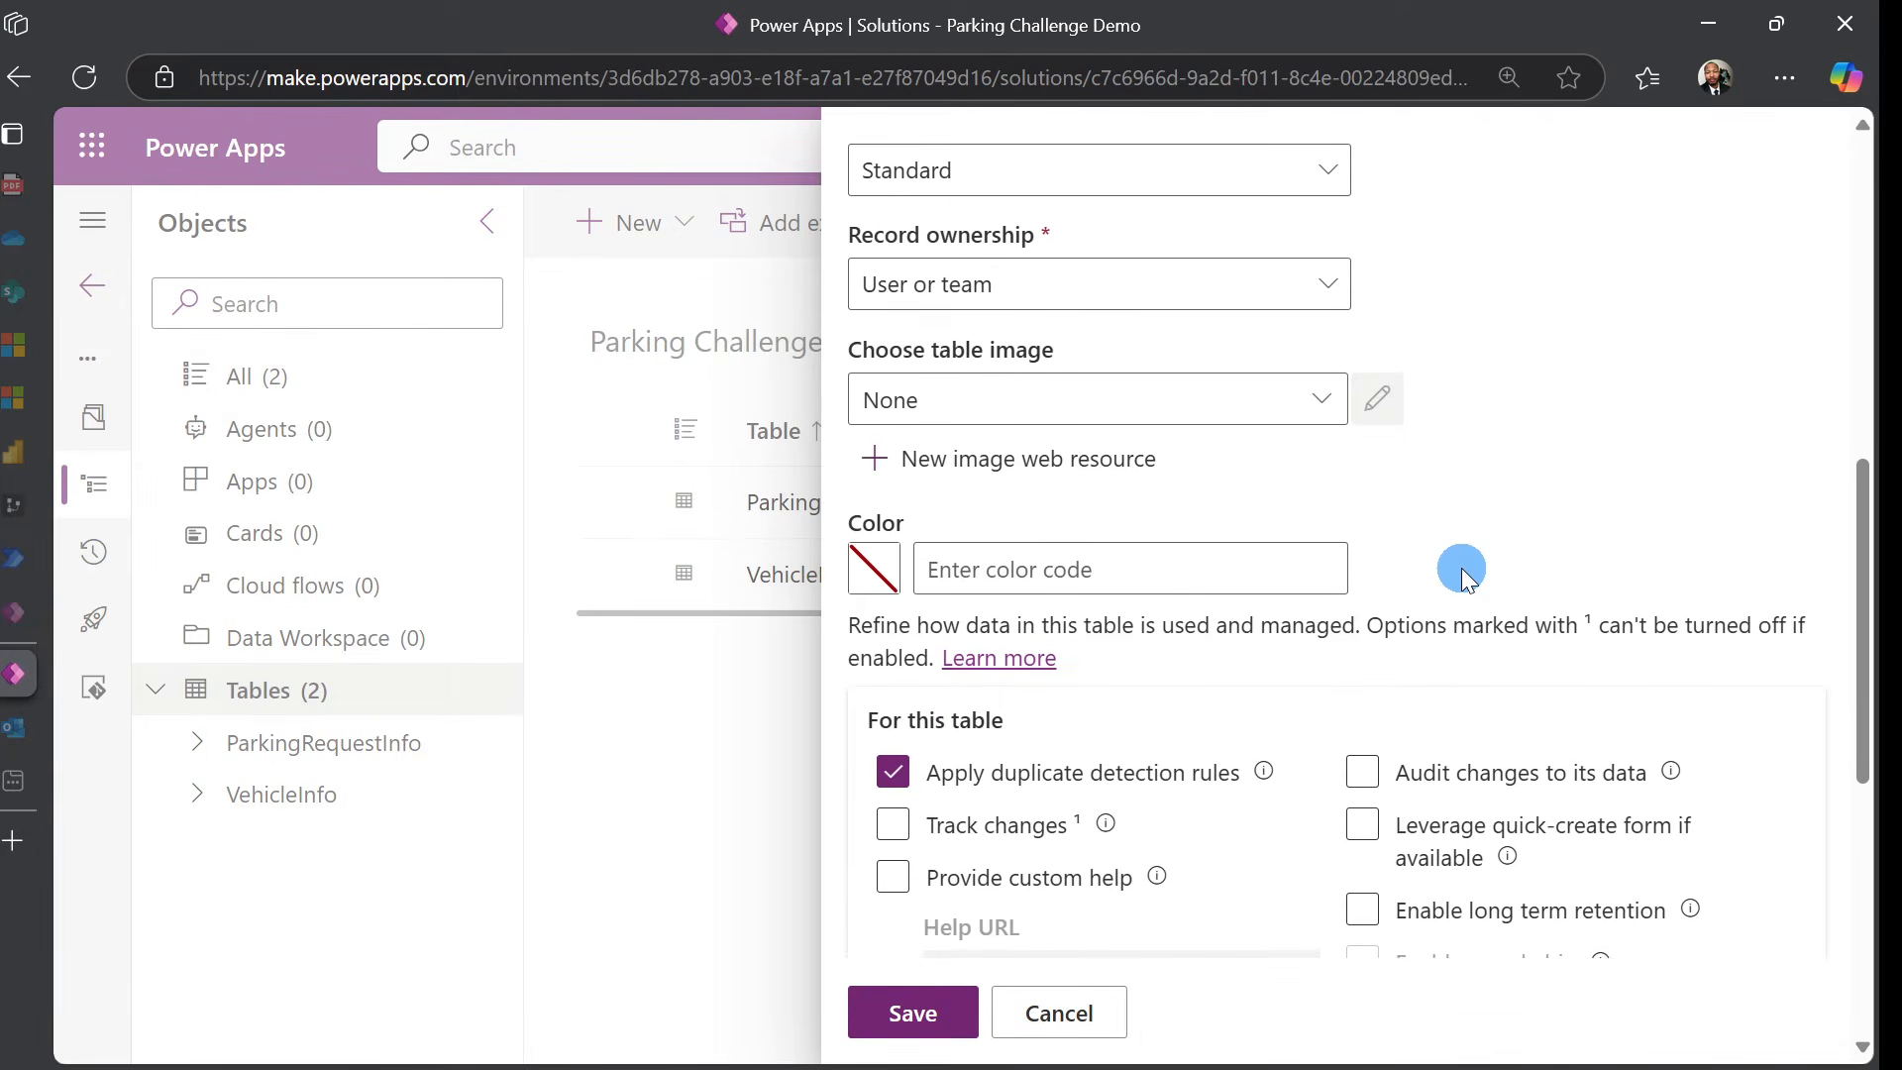
left_click(906, 1015)
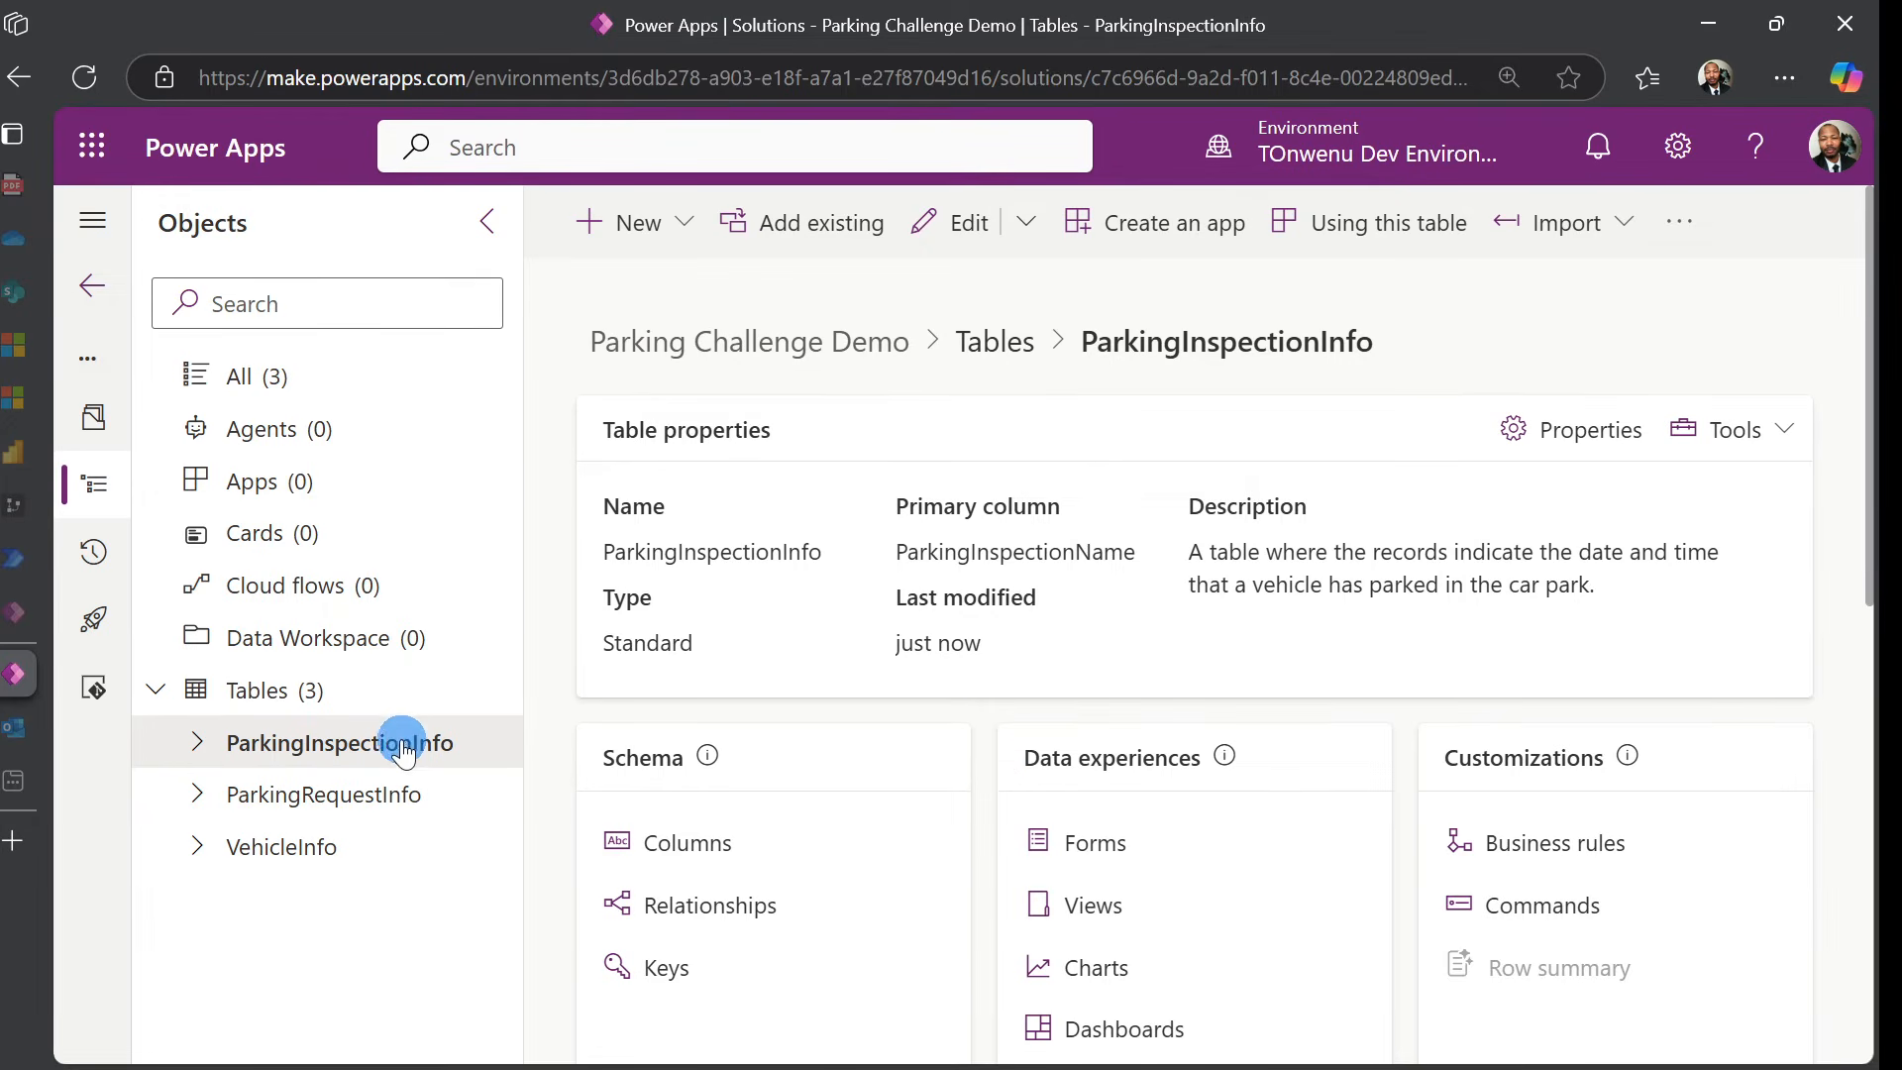
Open the ParkingInspectionInfo columns list and start a new column
left_click(708, 847)
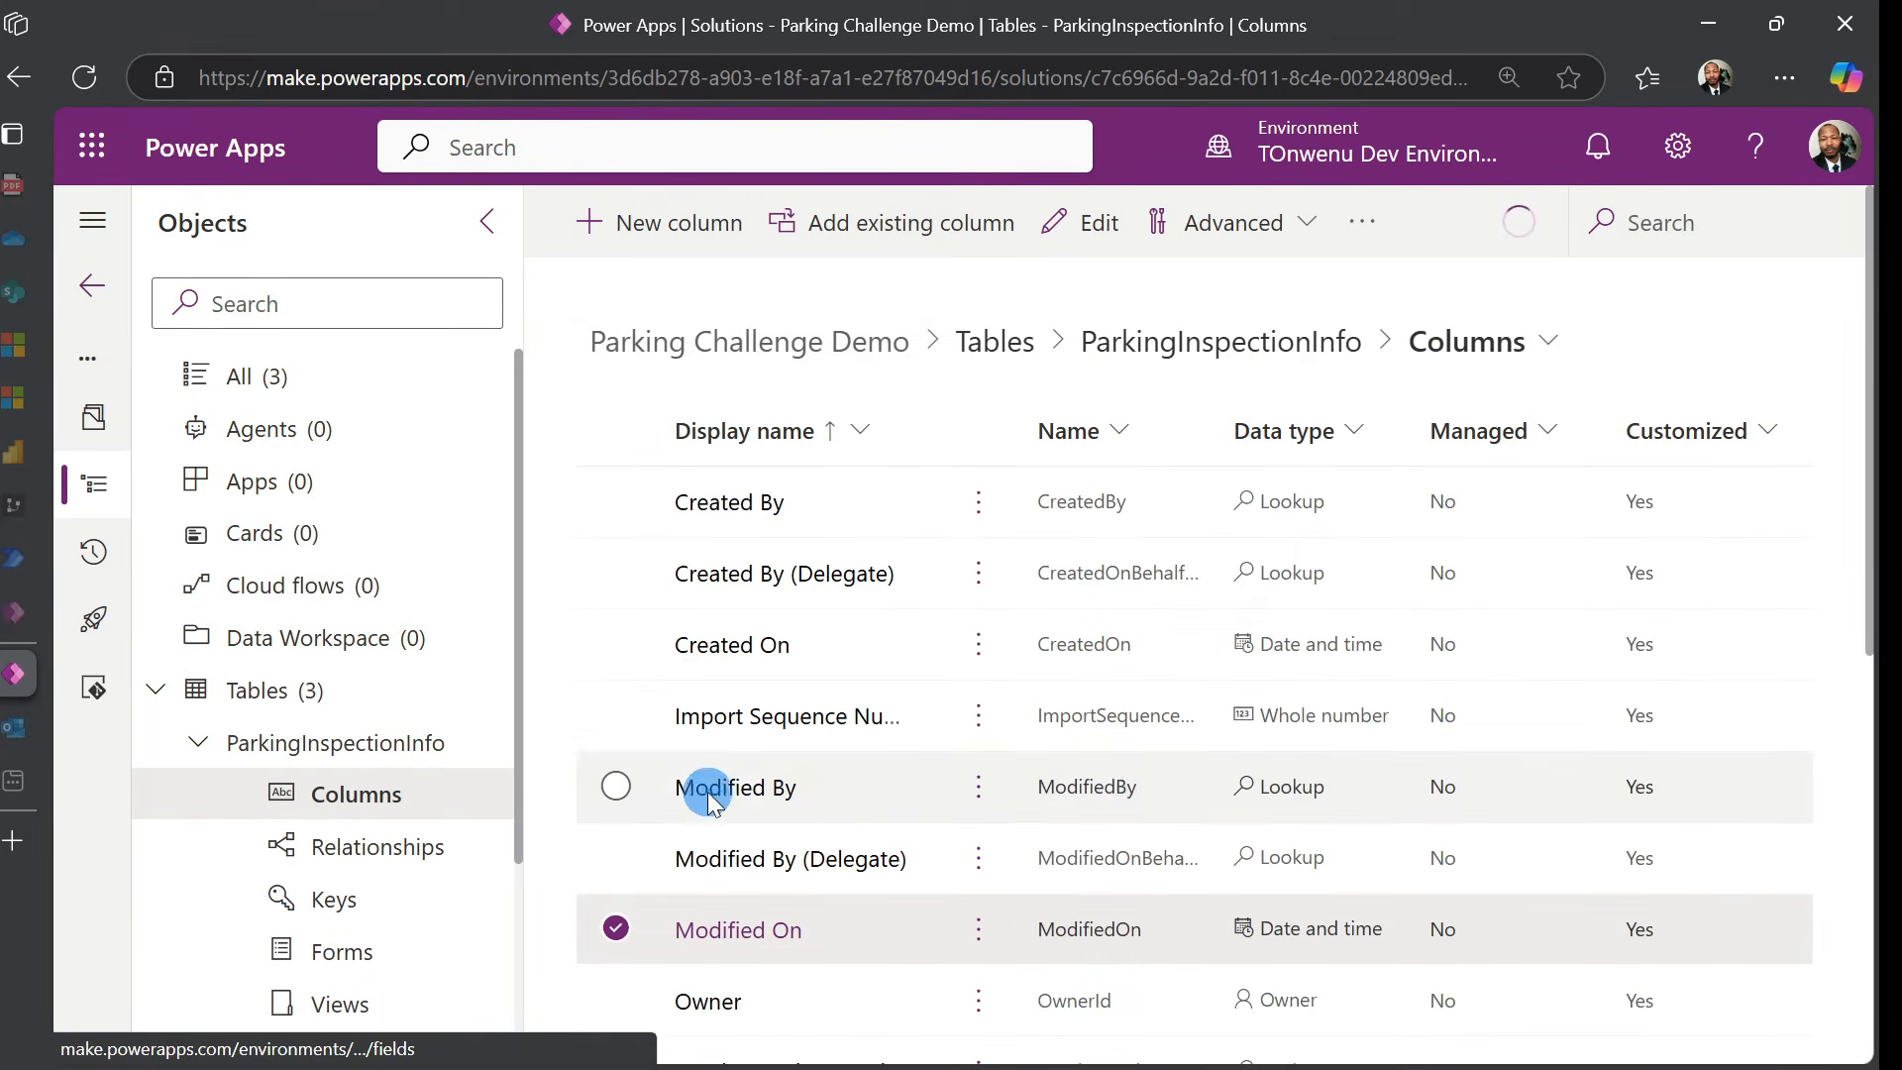
left_click(678, 234)
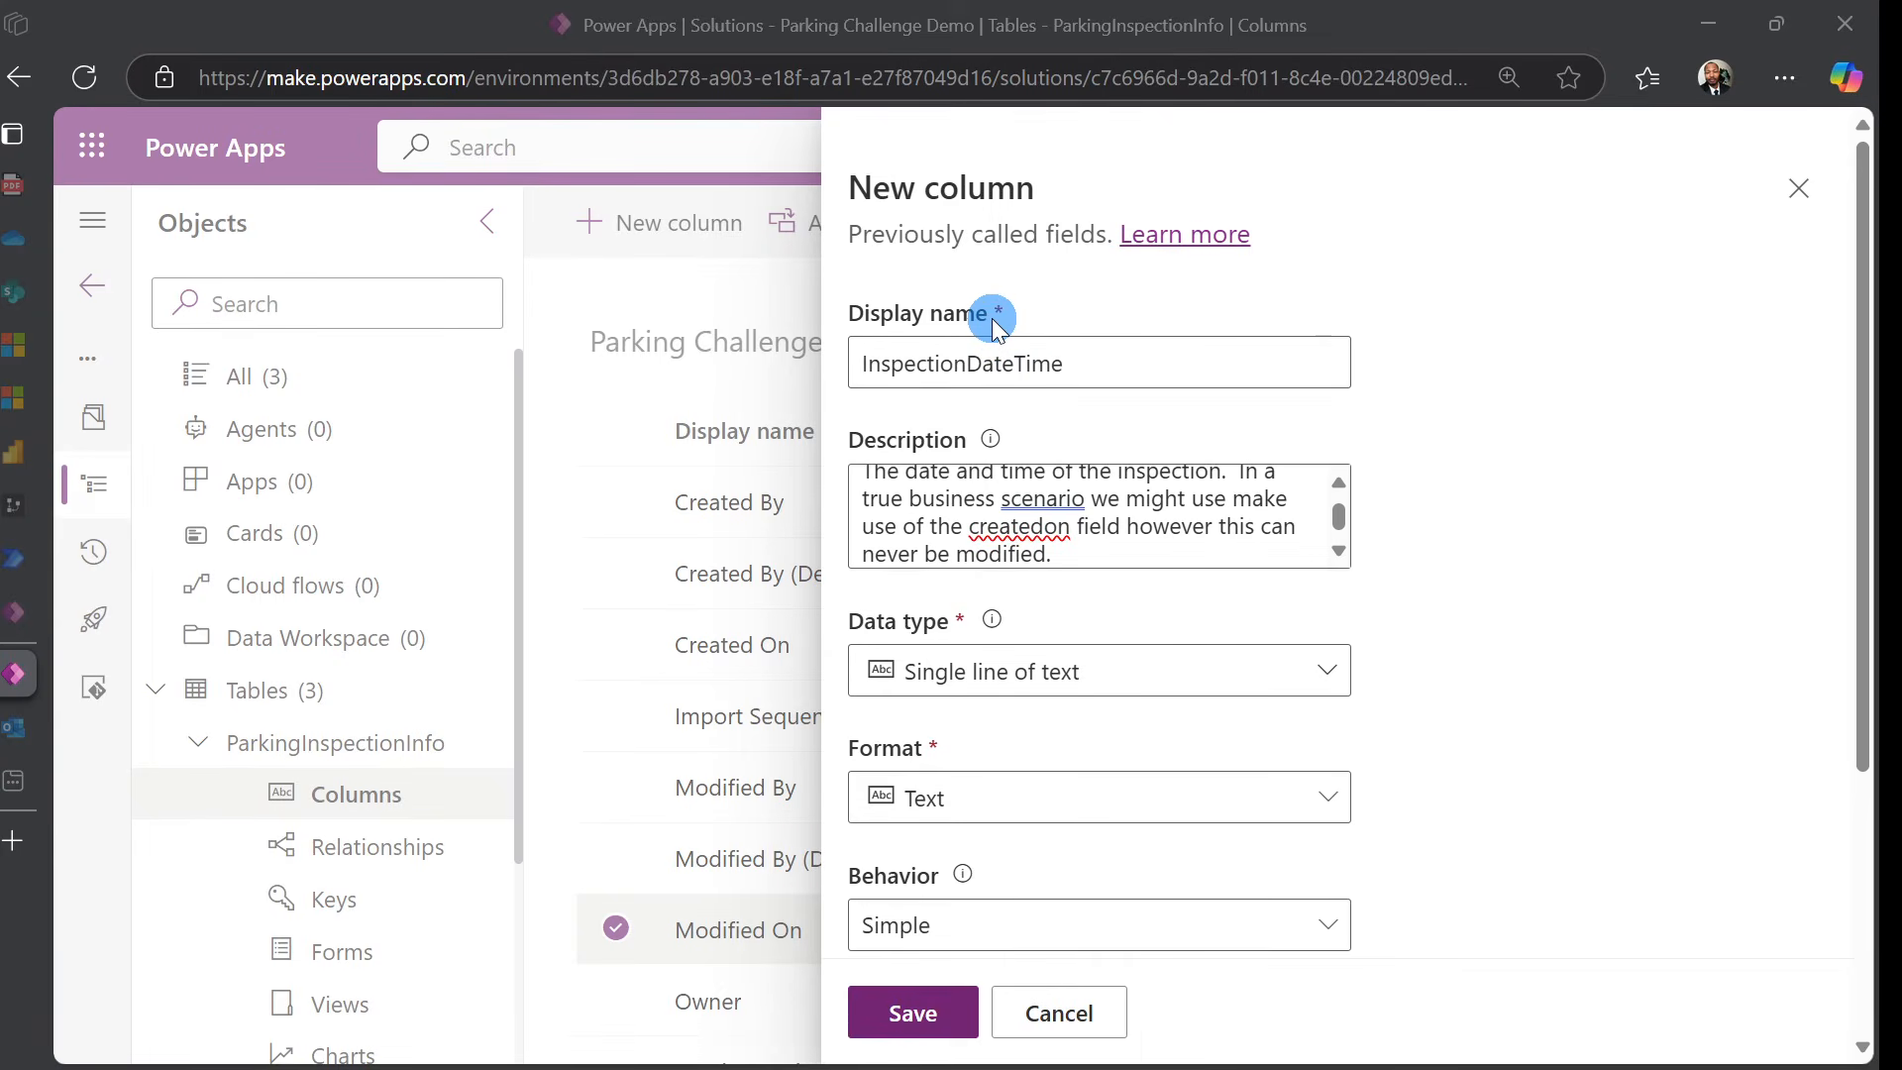
Set InspectionDateTime's data type to Date and time with Simple behaviour
scroll(971, 543, "up", 1)
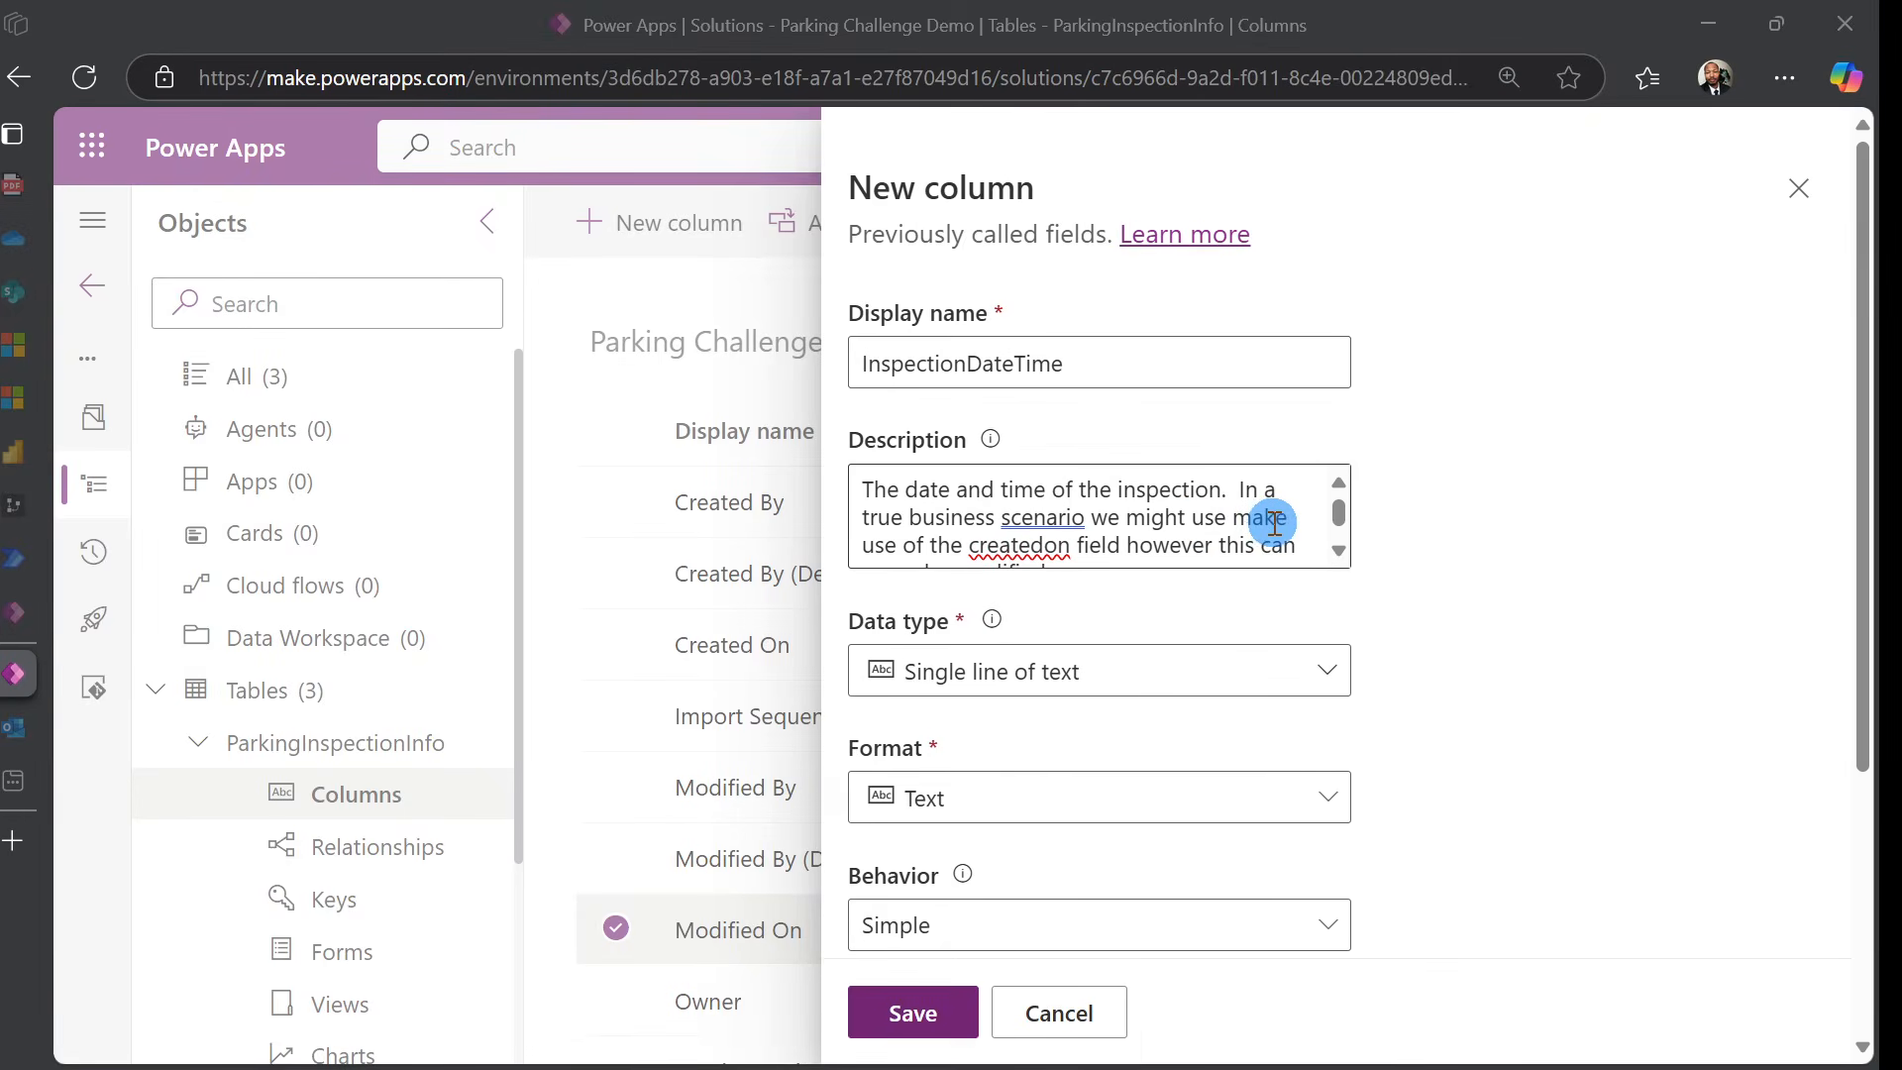
left_click(1323, 670)
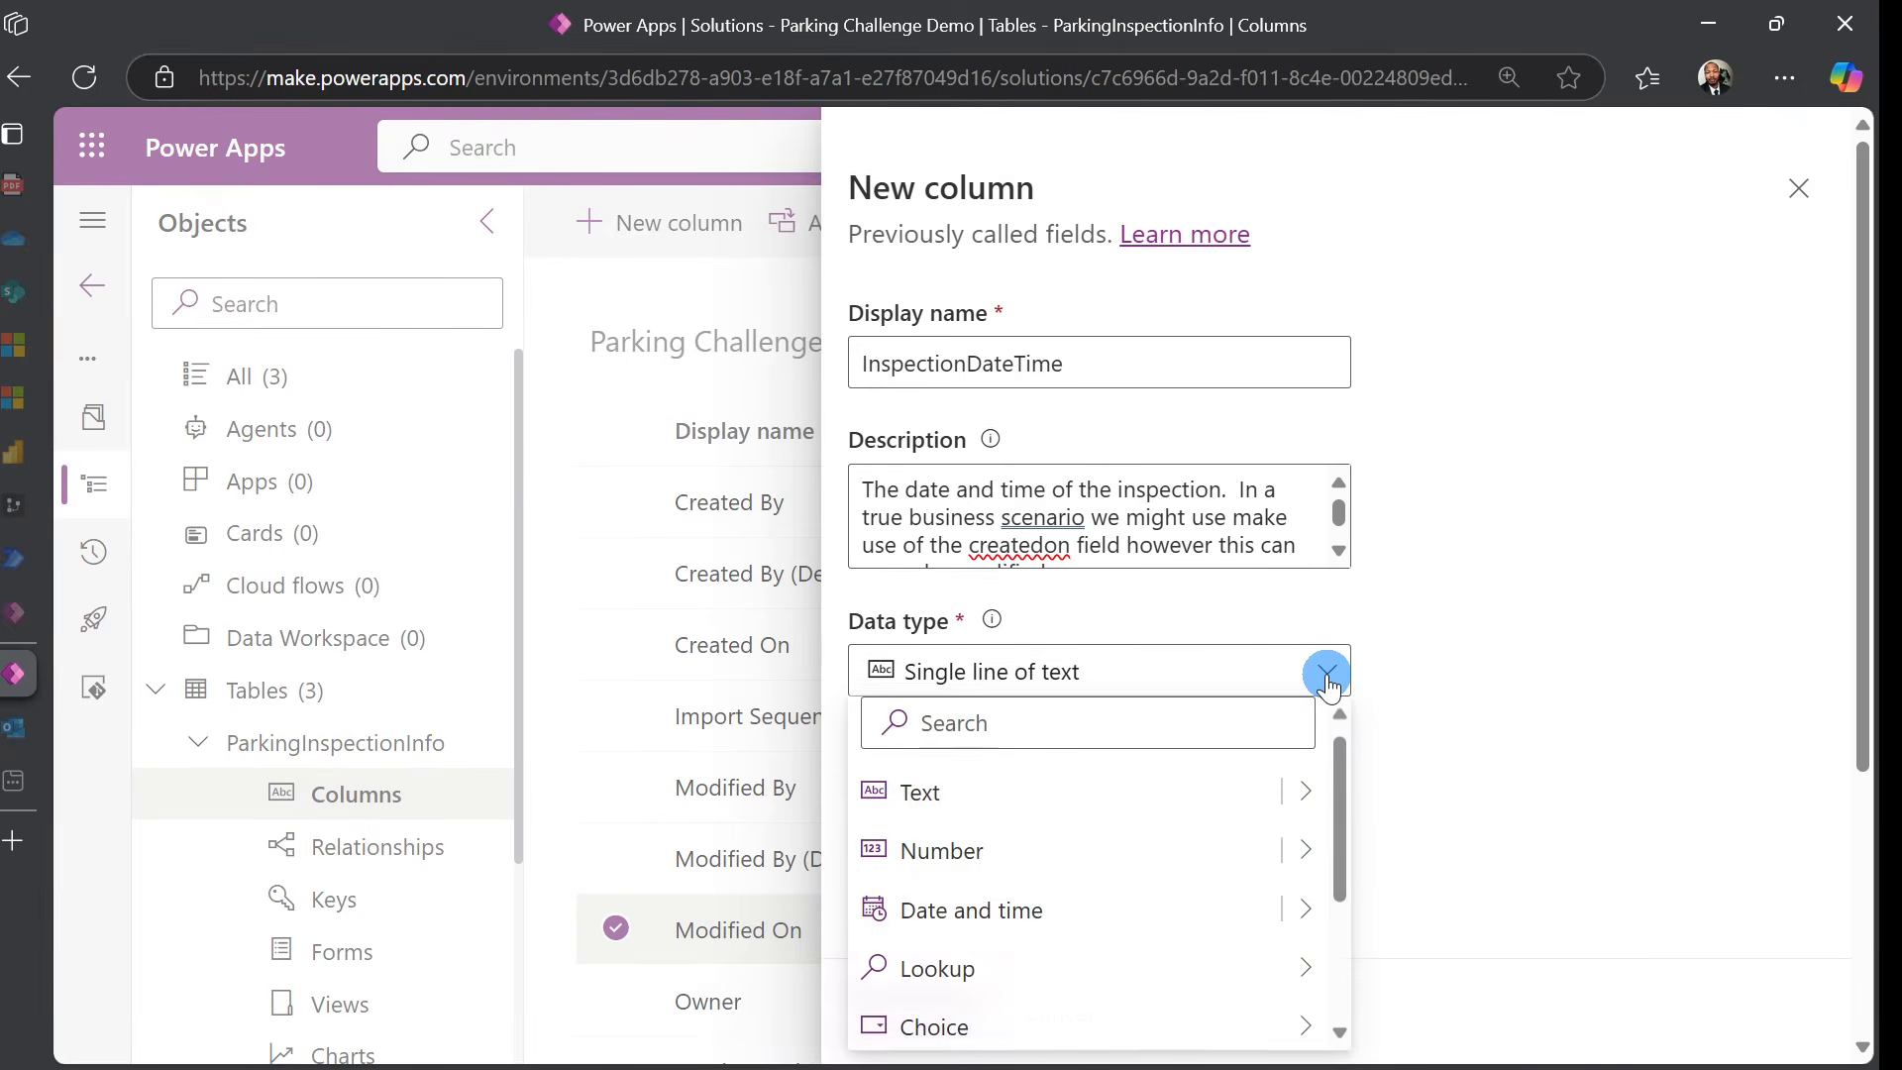
left_click(1201, 910)
left_click(1208, 923)
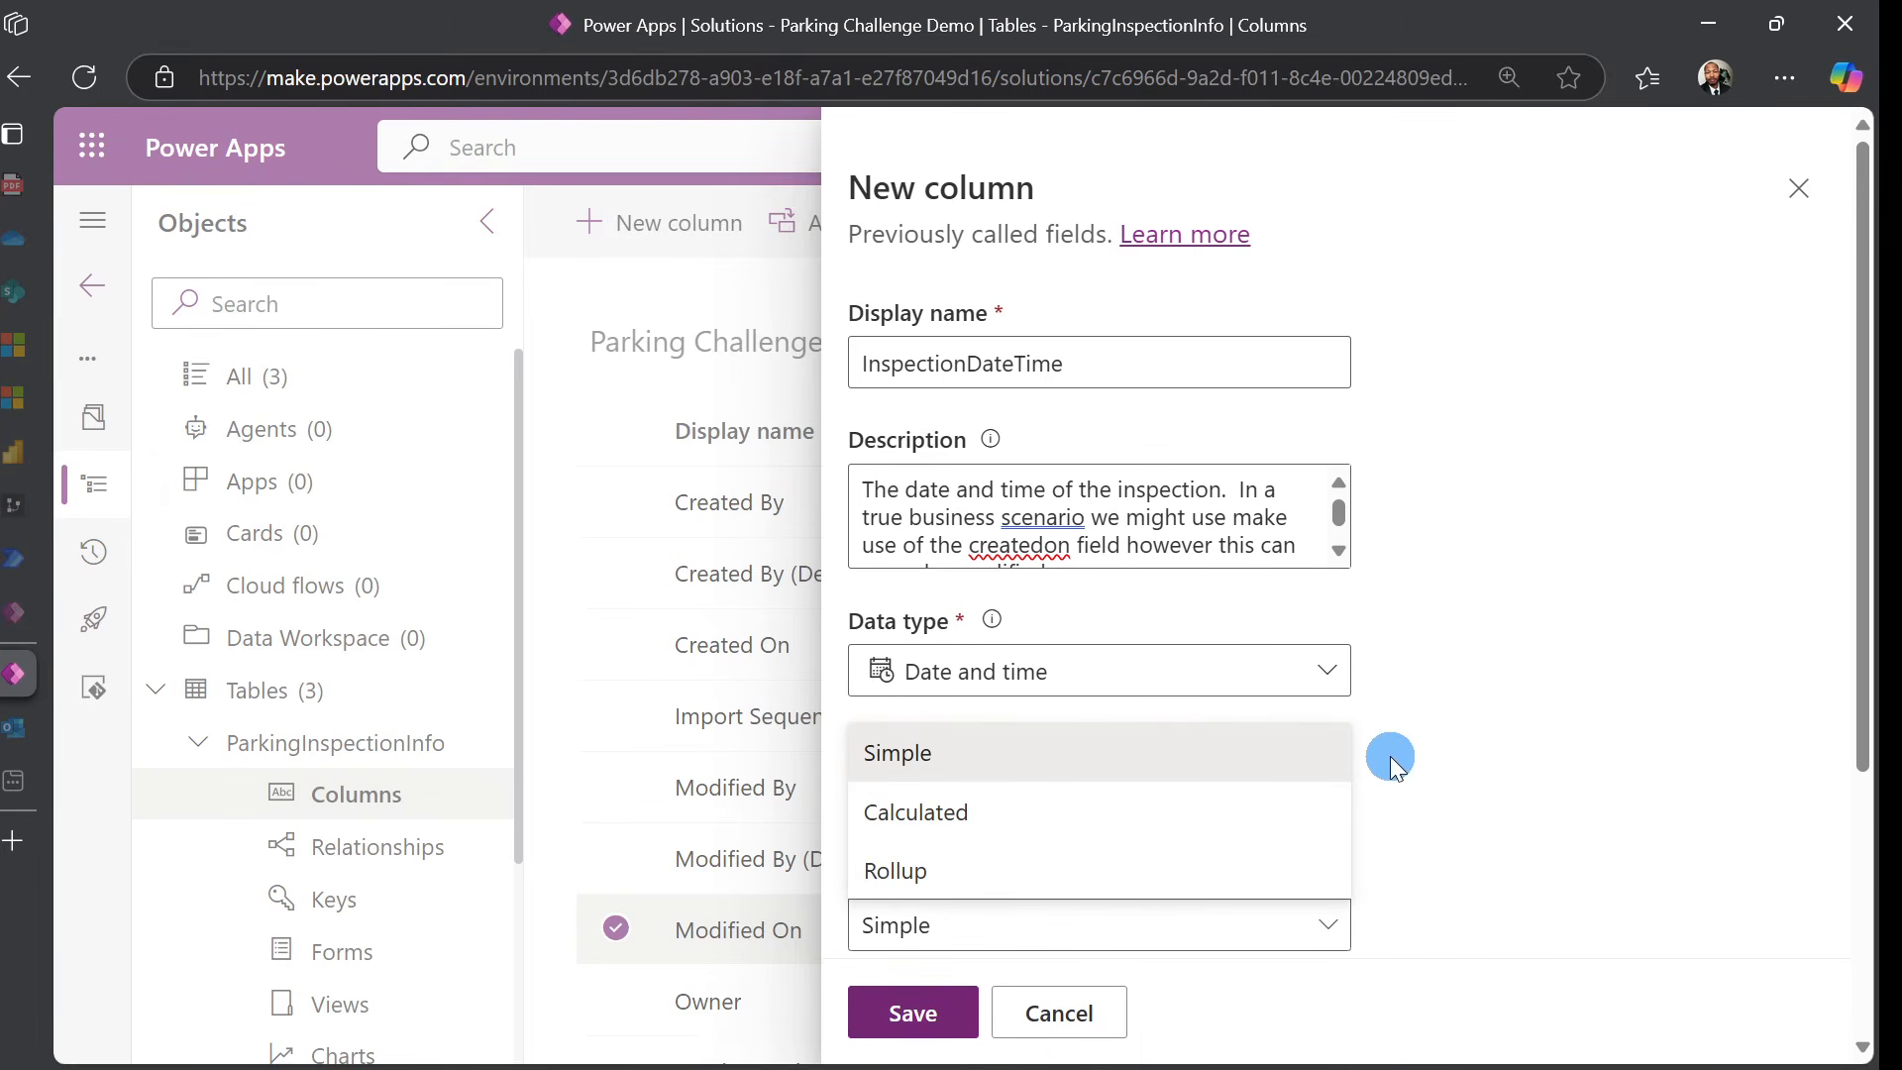
left_click(1589, 697)
Make InspectionDateTime Business required and save the column
scroll(1592, 699, "down", 3)
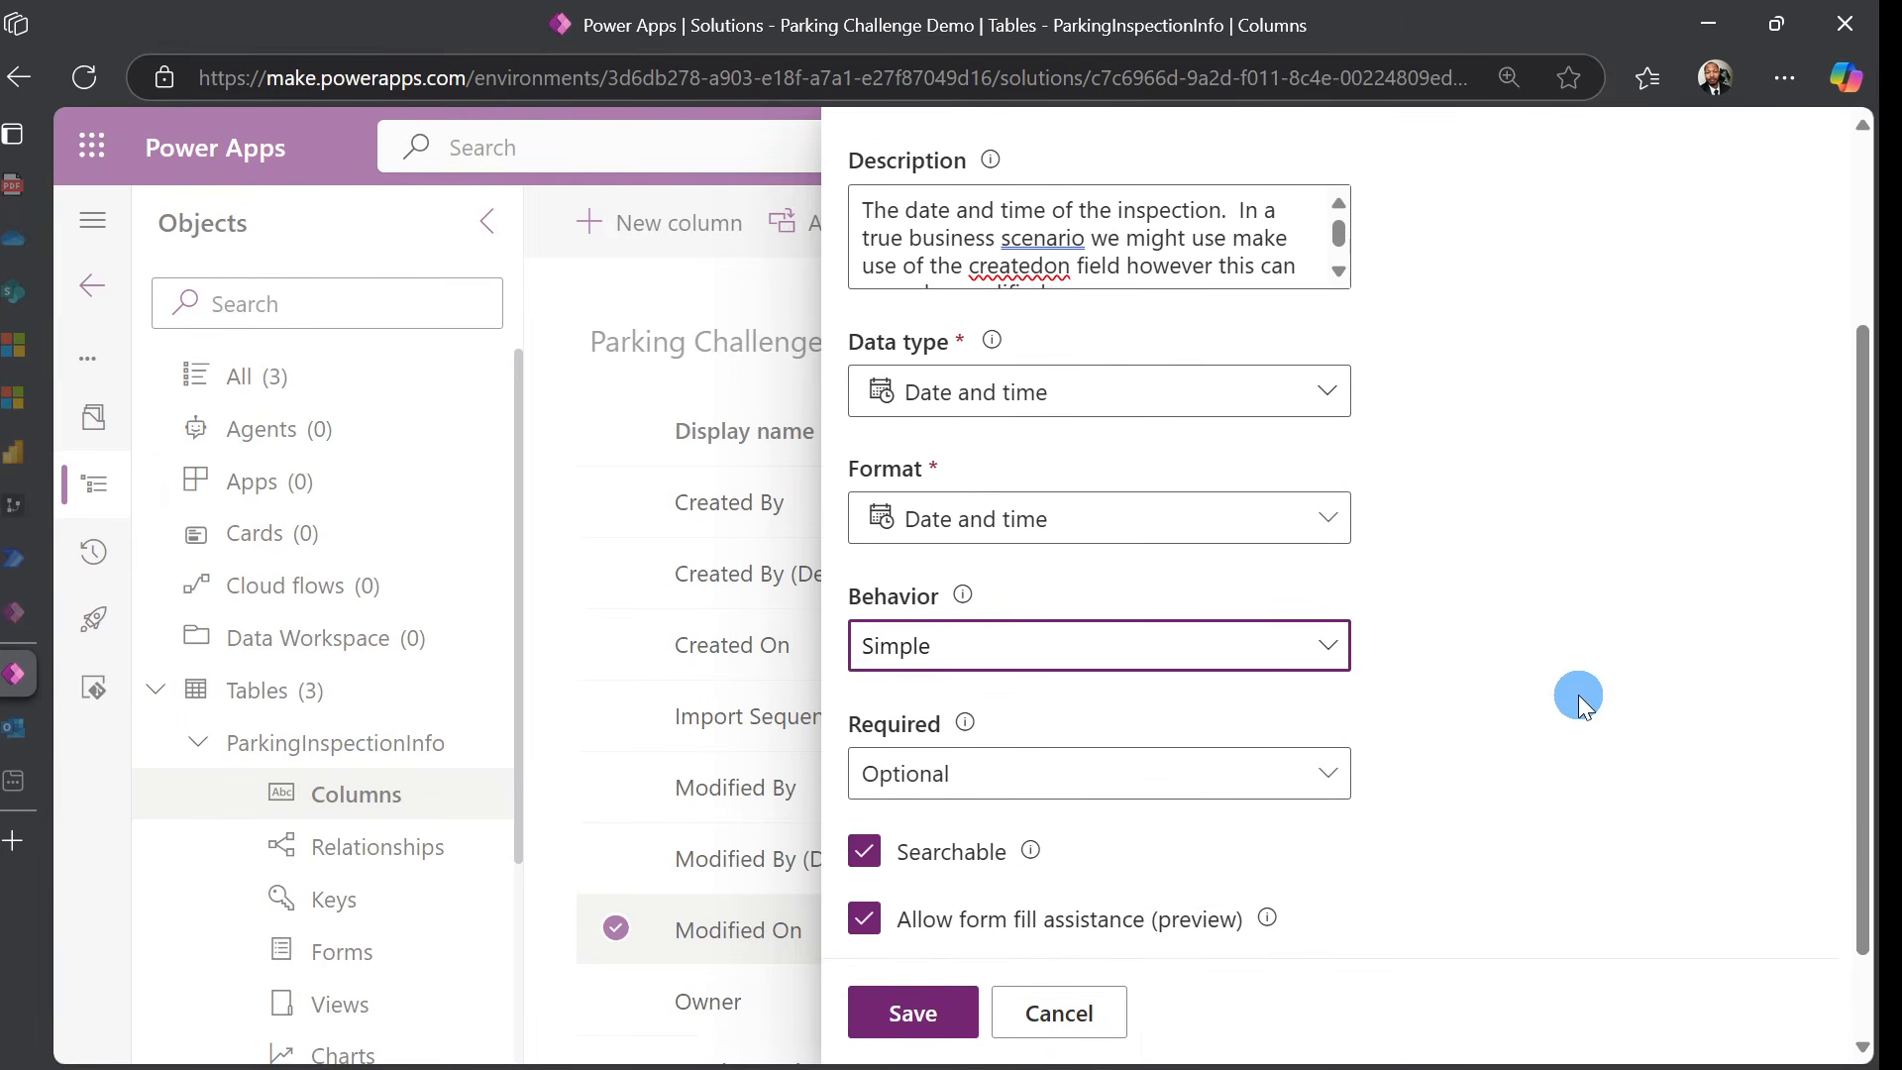
left_click(1328, 760)
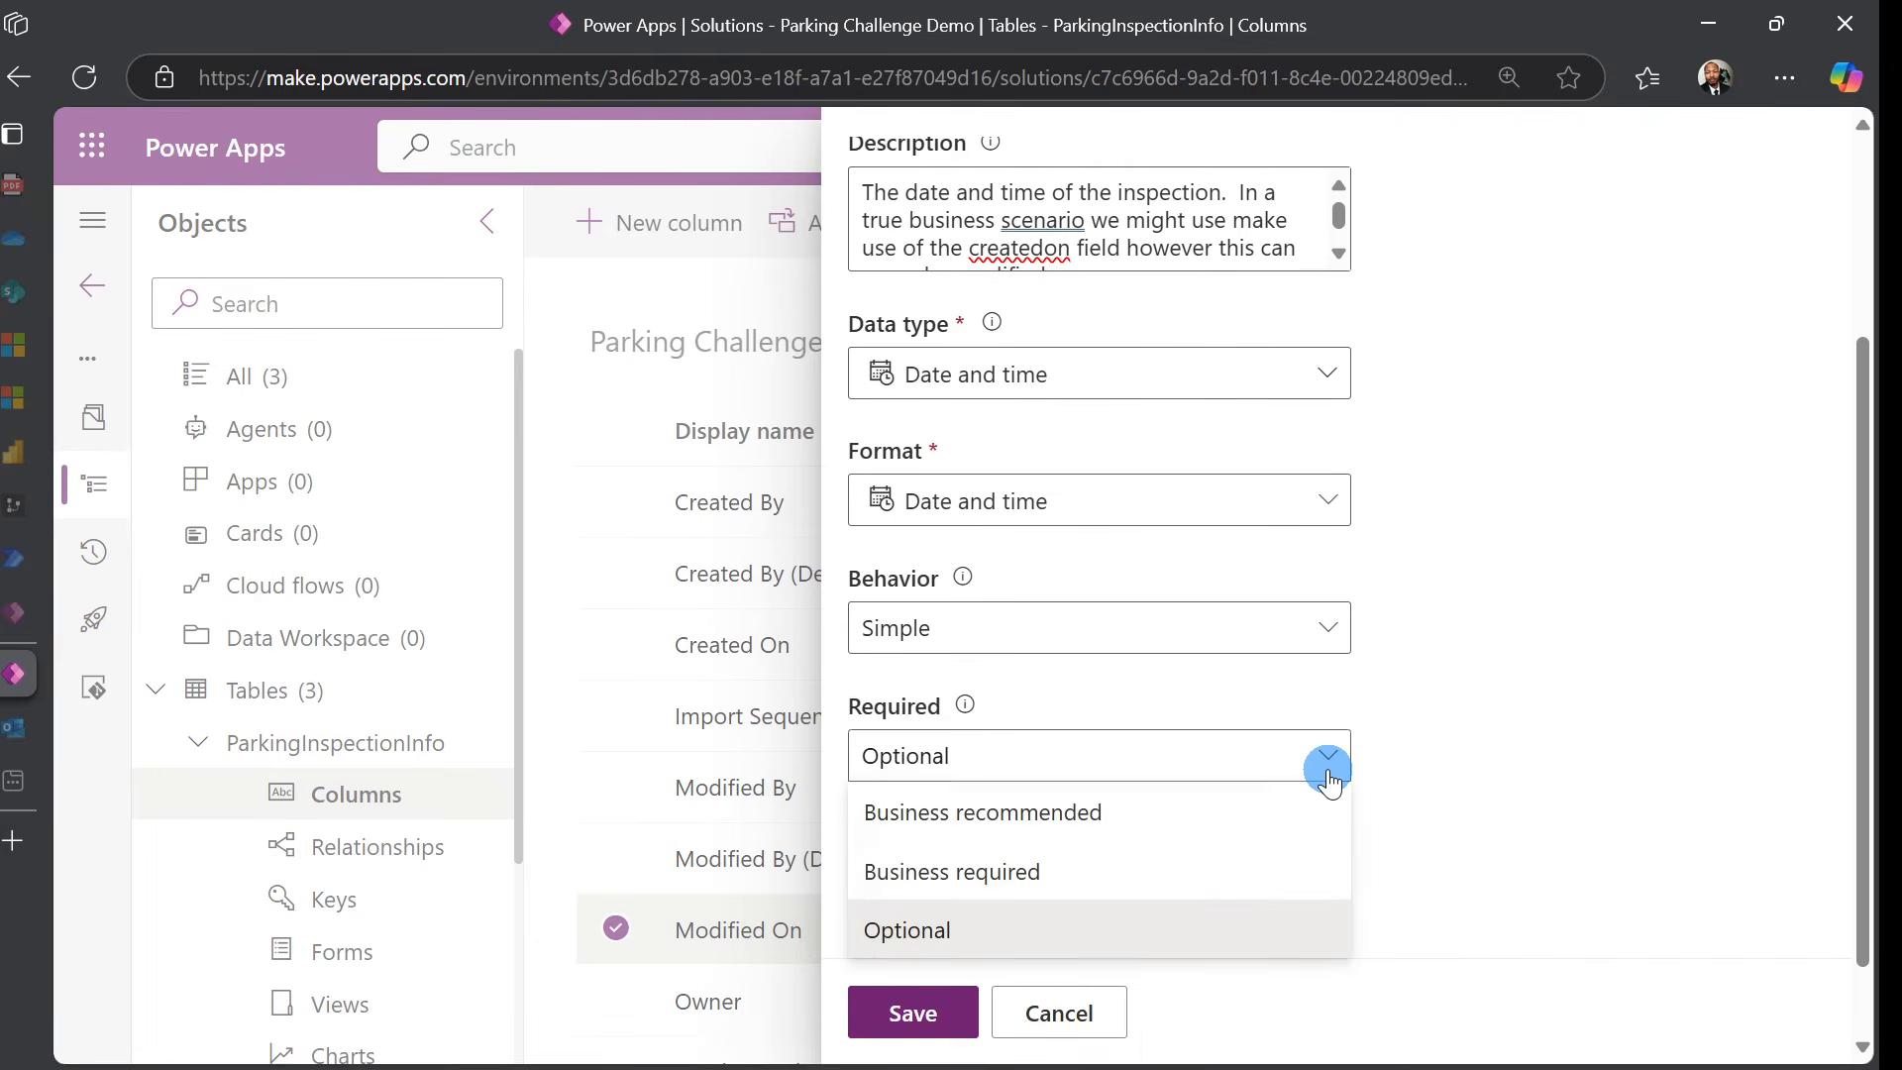
left_click(1189, 874)
left_click(1505, 721)
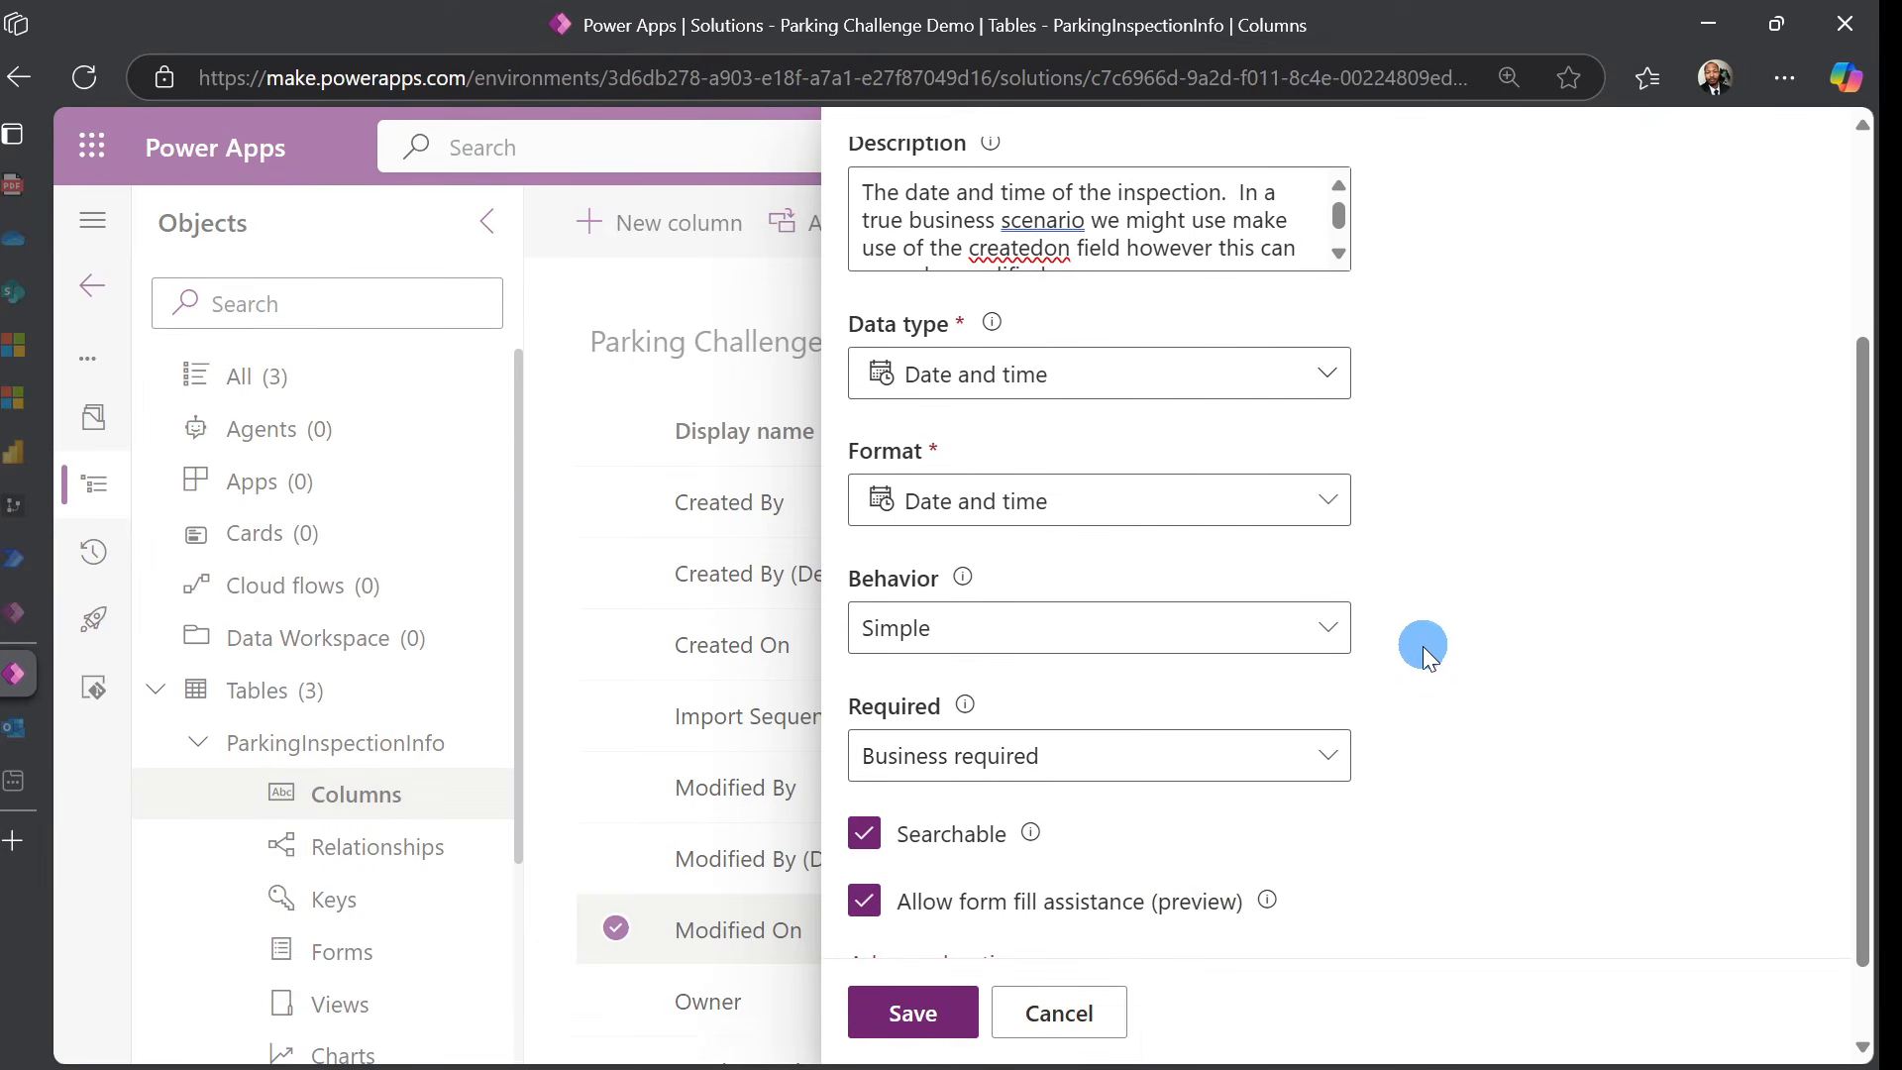
scroll(1423, 646, "down", 1)
left_click(997, 871)
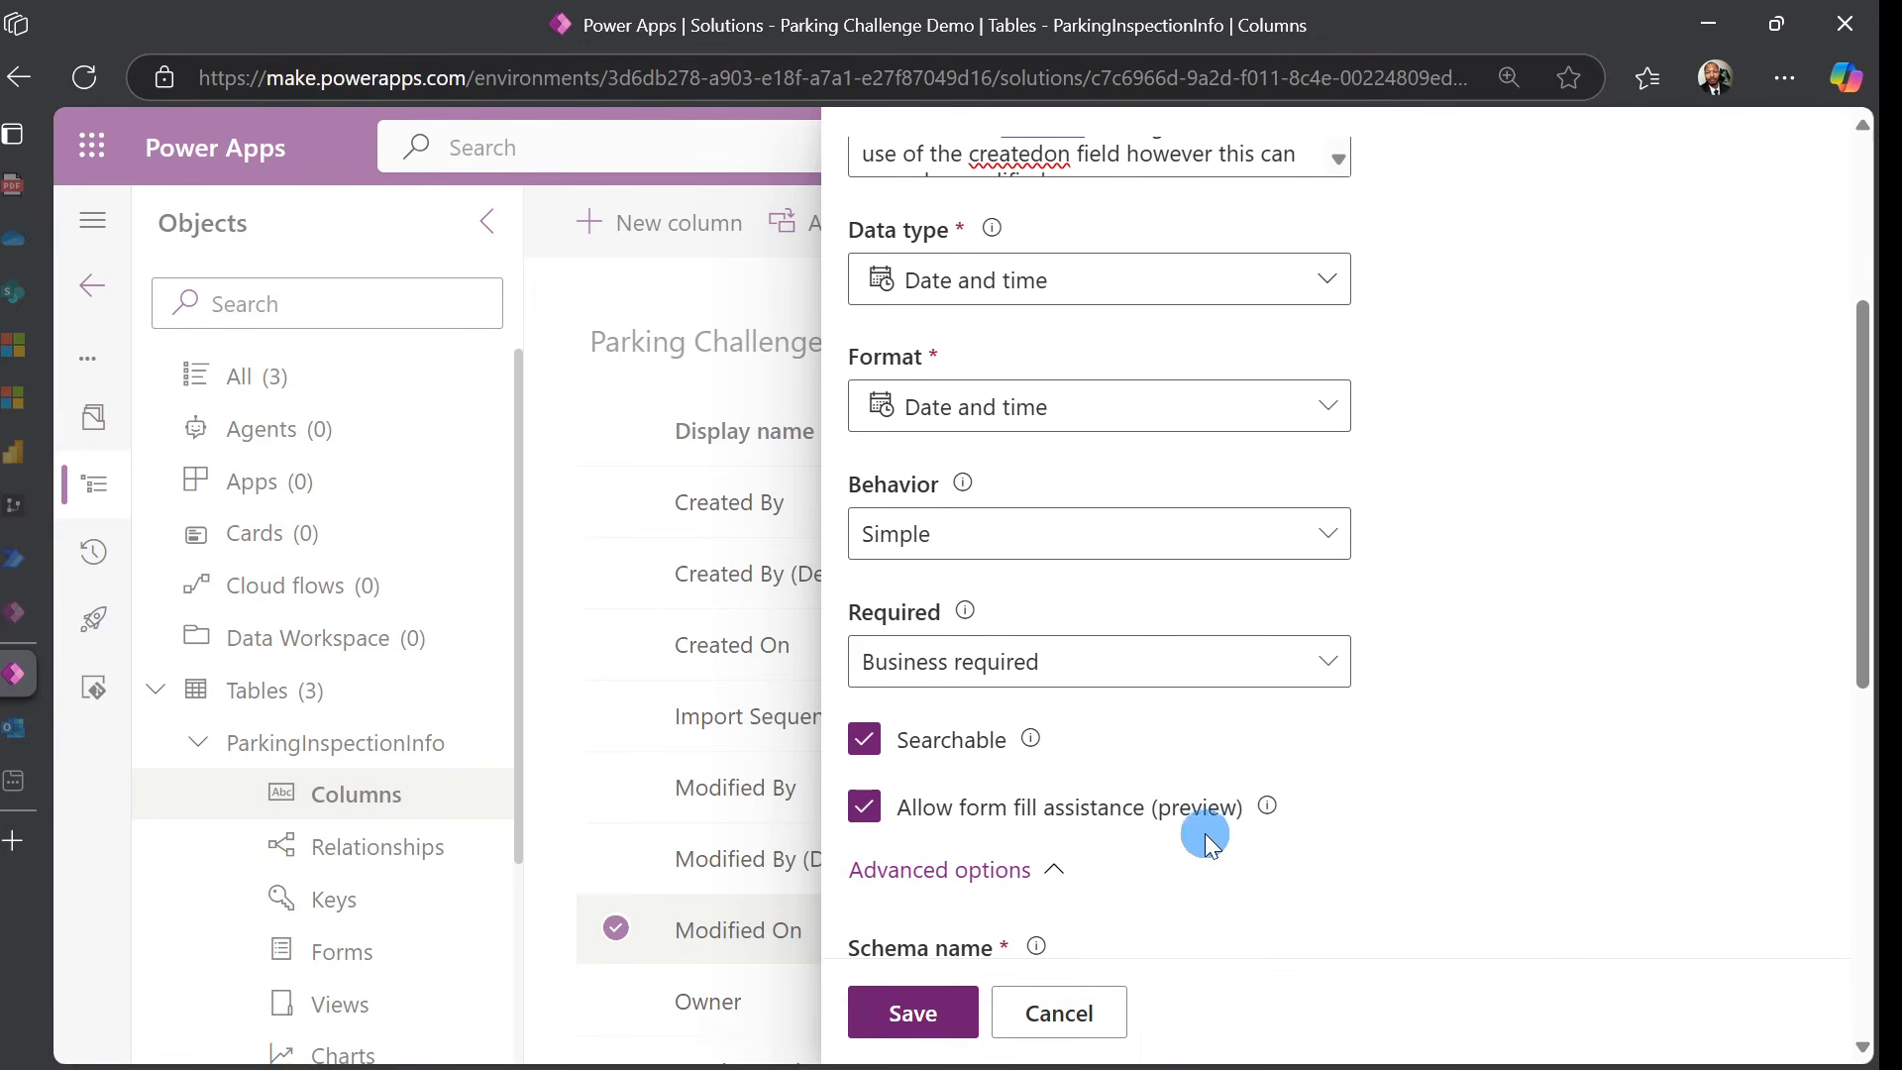
scroll(1334, 777, "down", 8)
left_click(914, 1011)
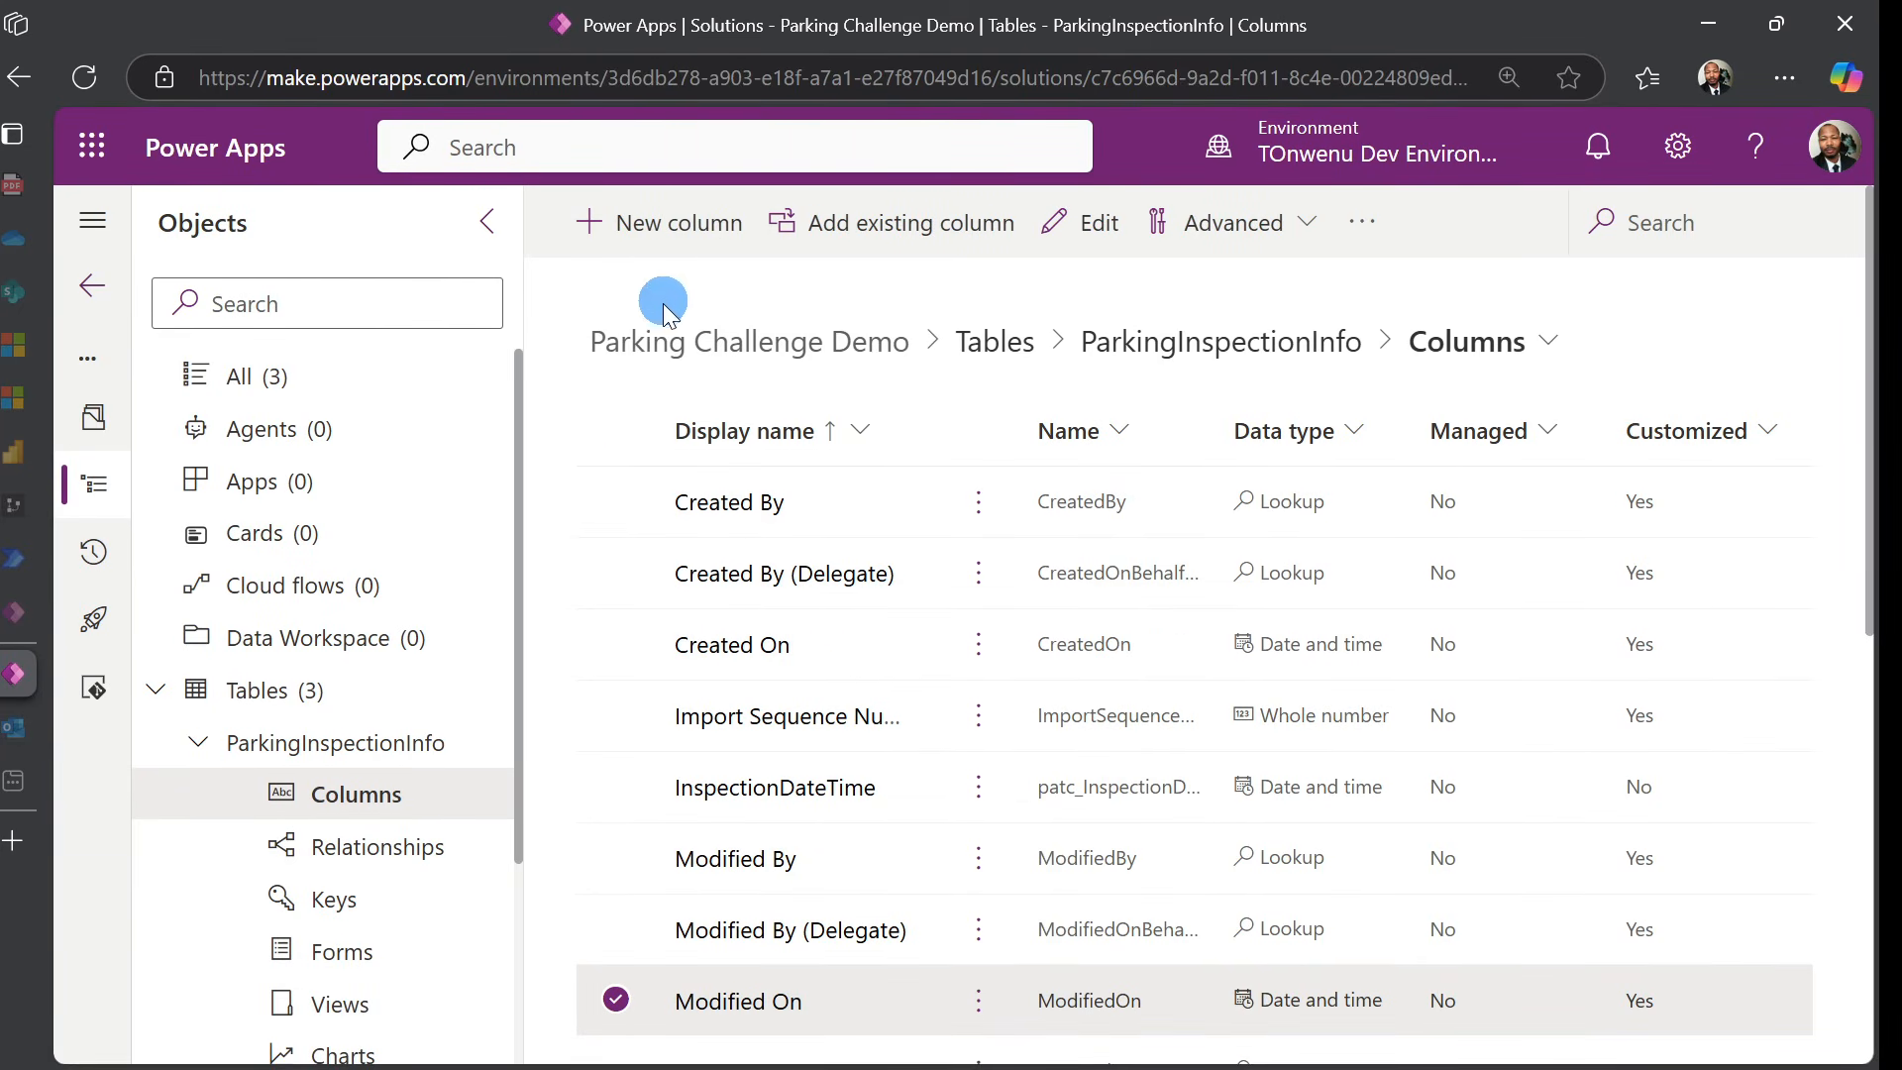
Start another ParkingInspectionInfo column and enter its display name
left_click(678, 228)
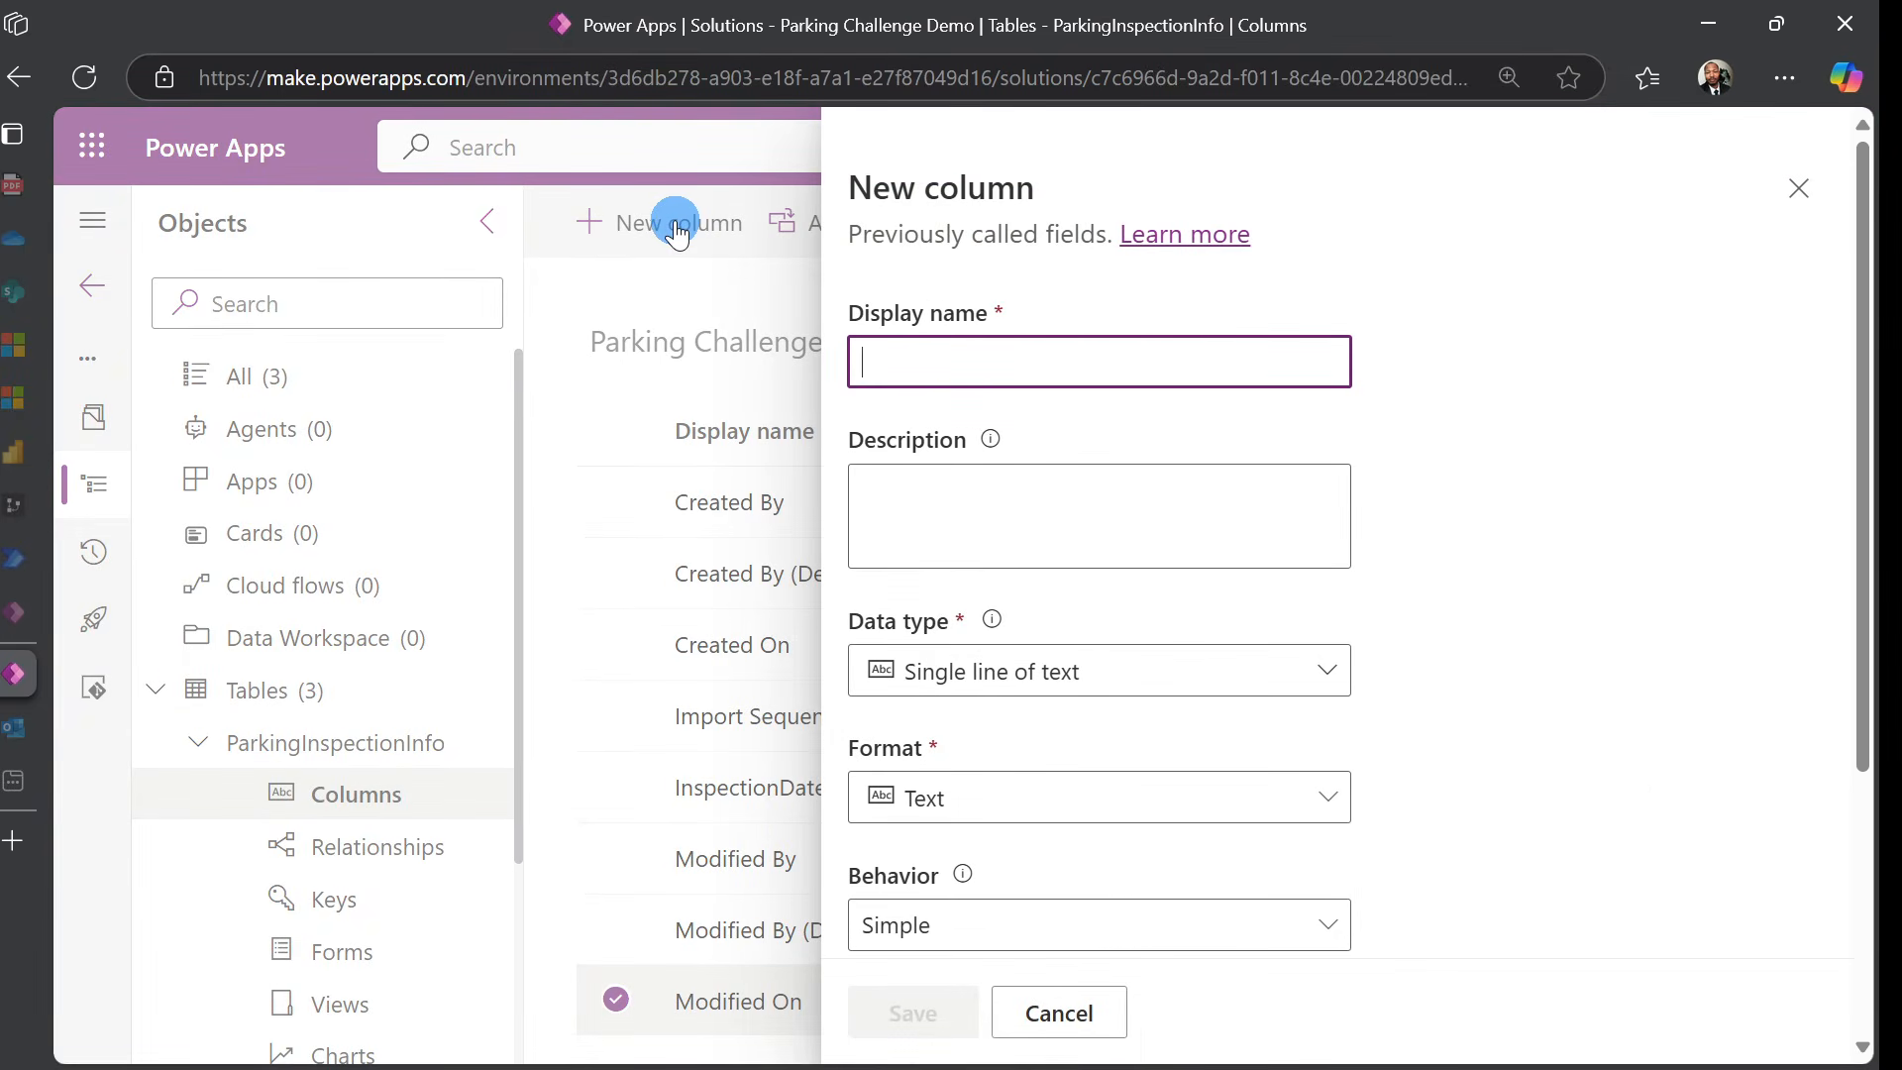
left_click(891, 358)
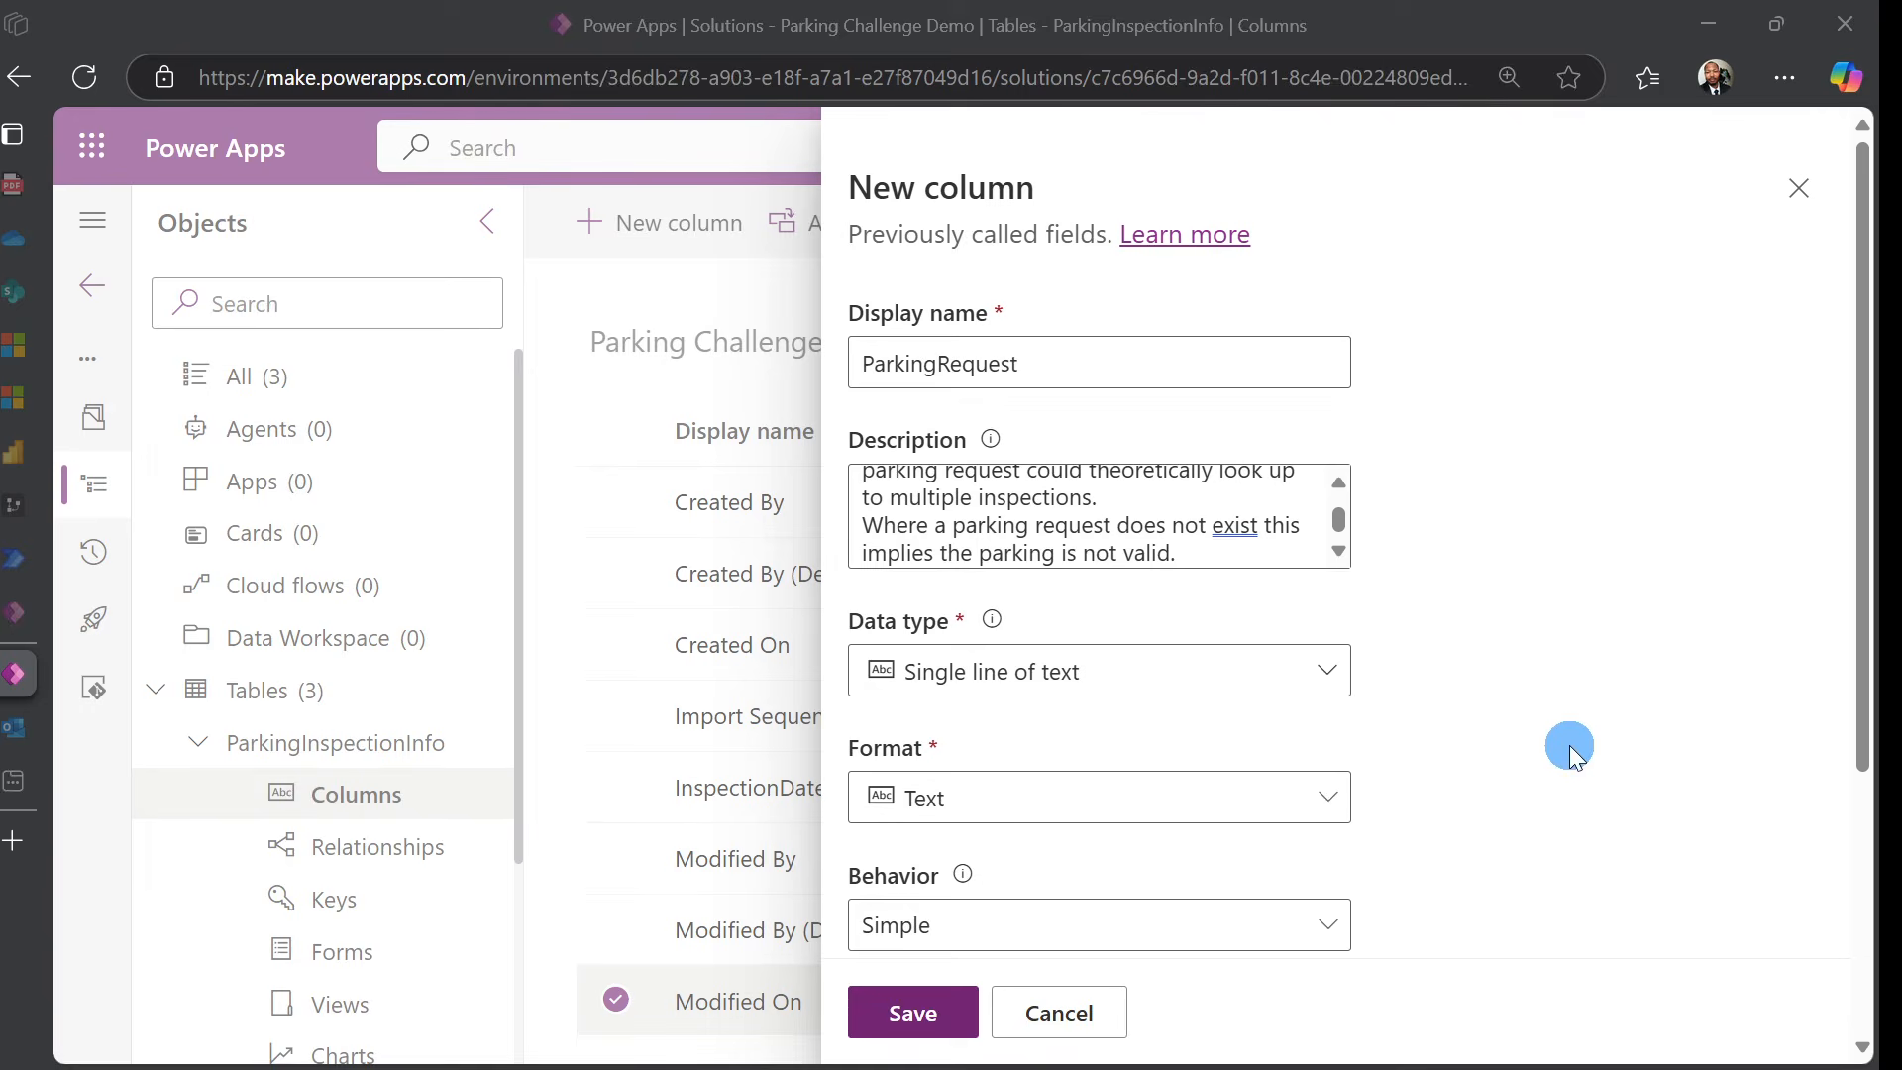
left_click(1093, 360)
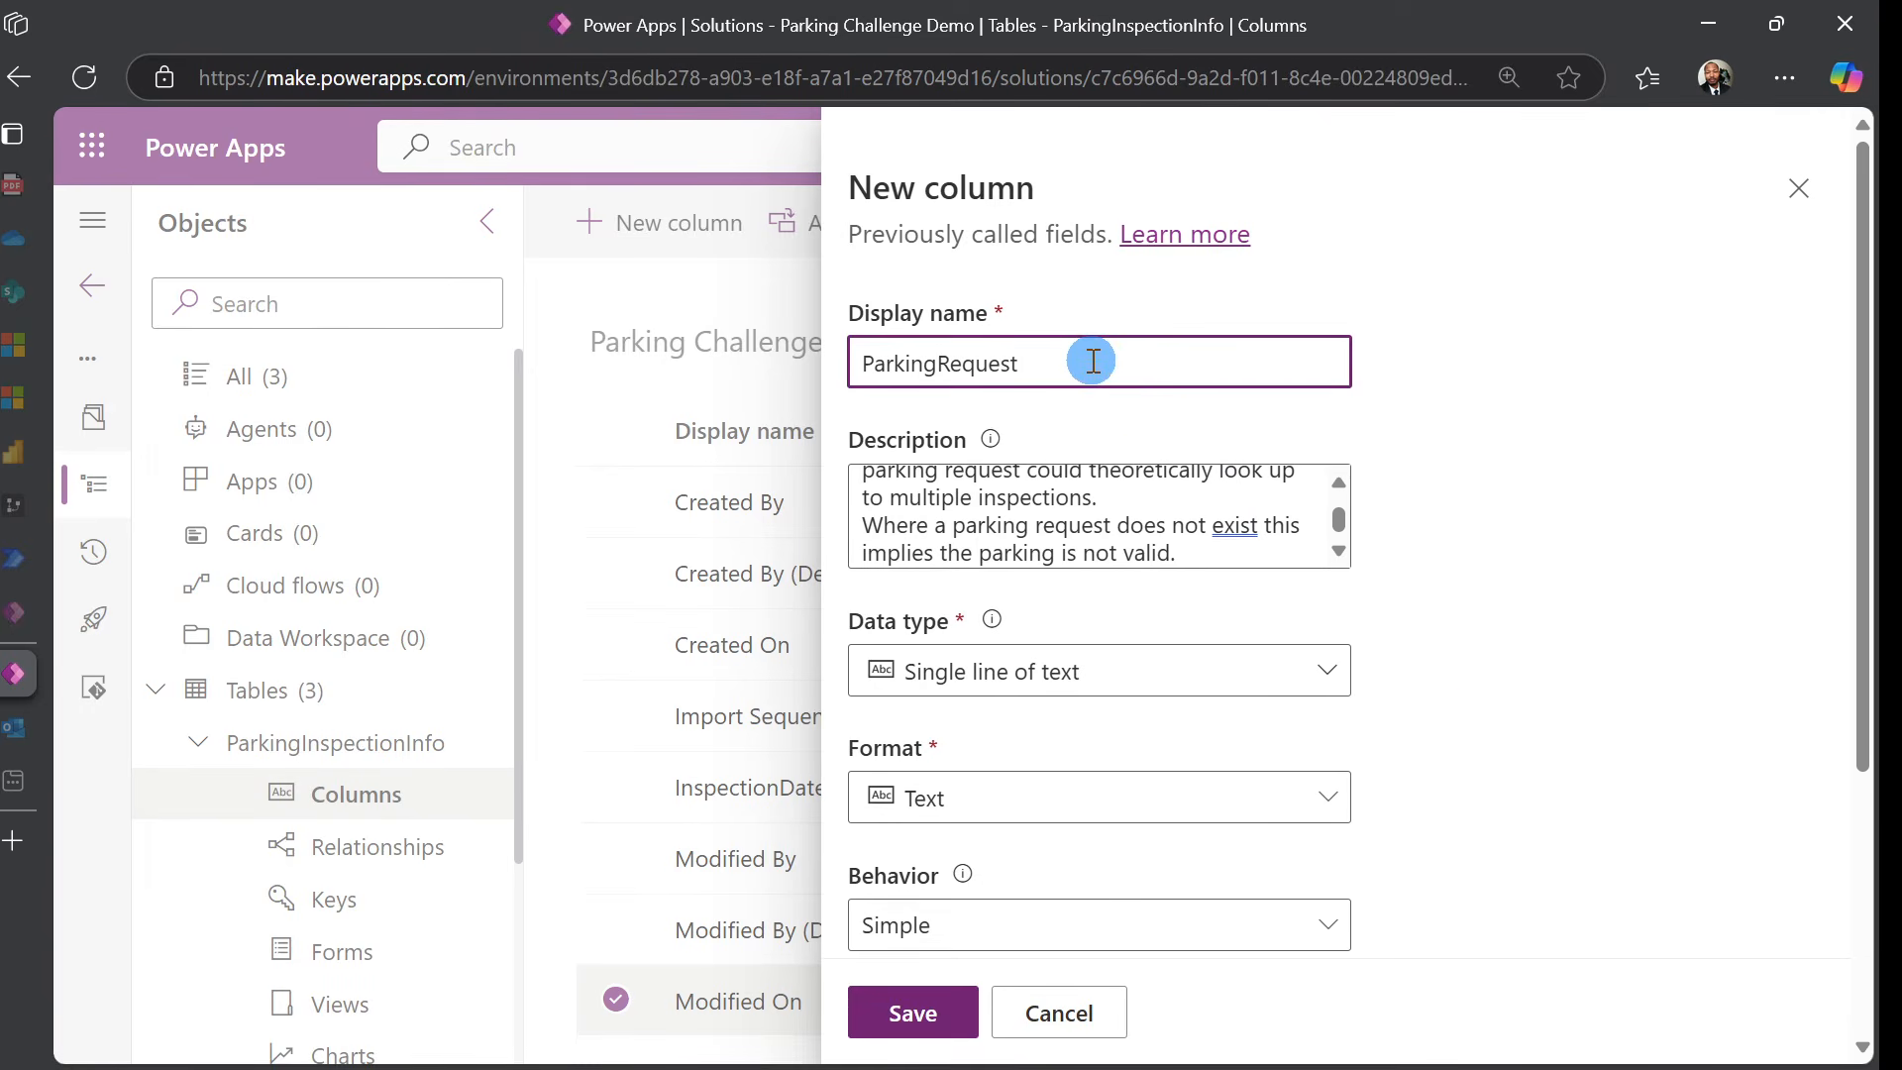
type("Info")
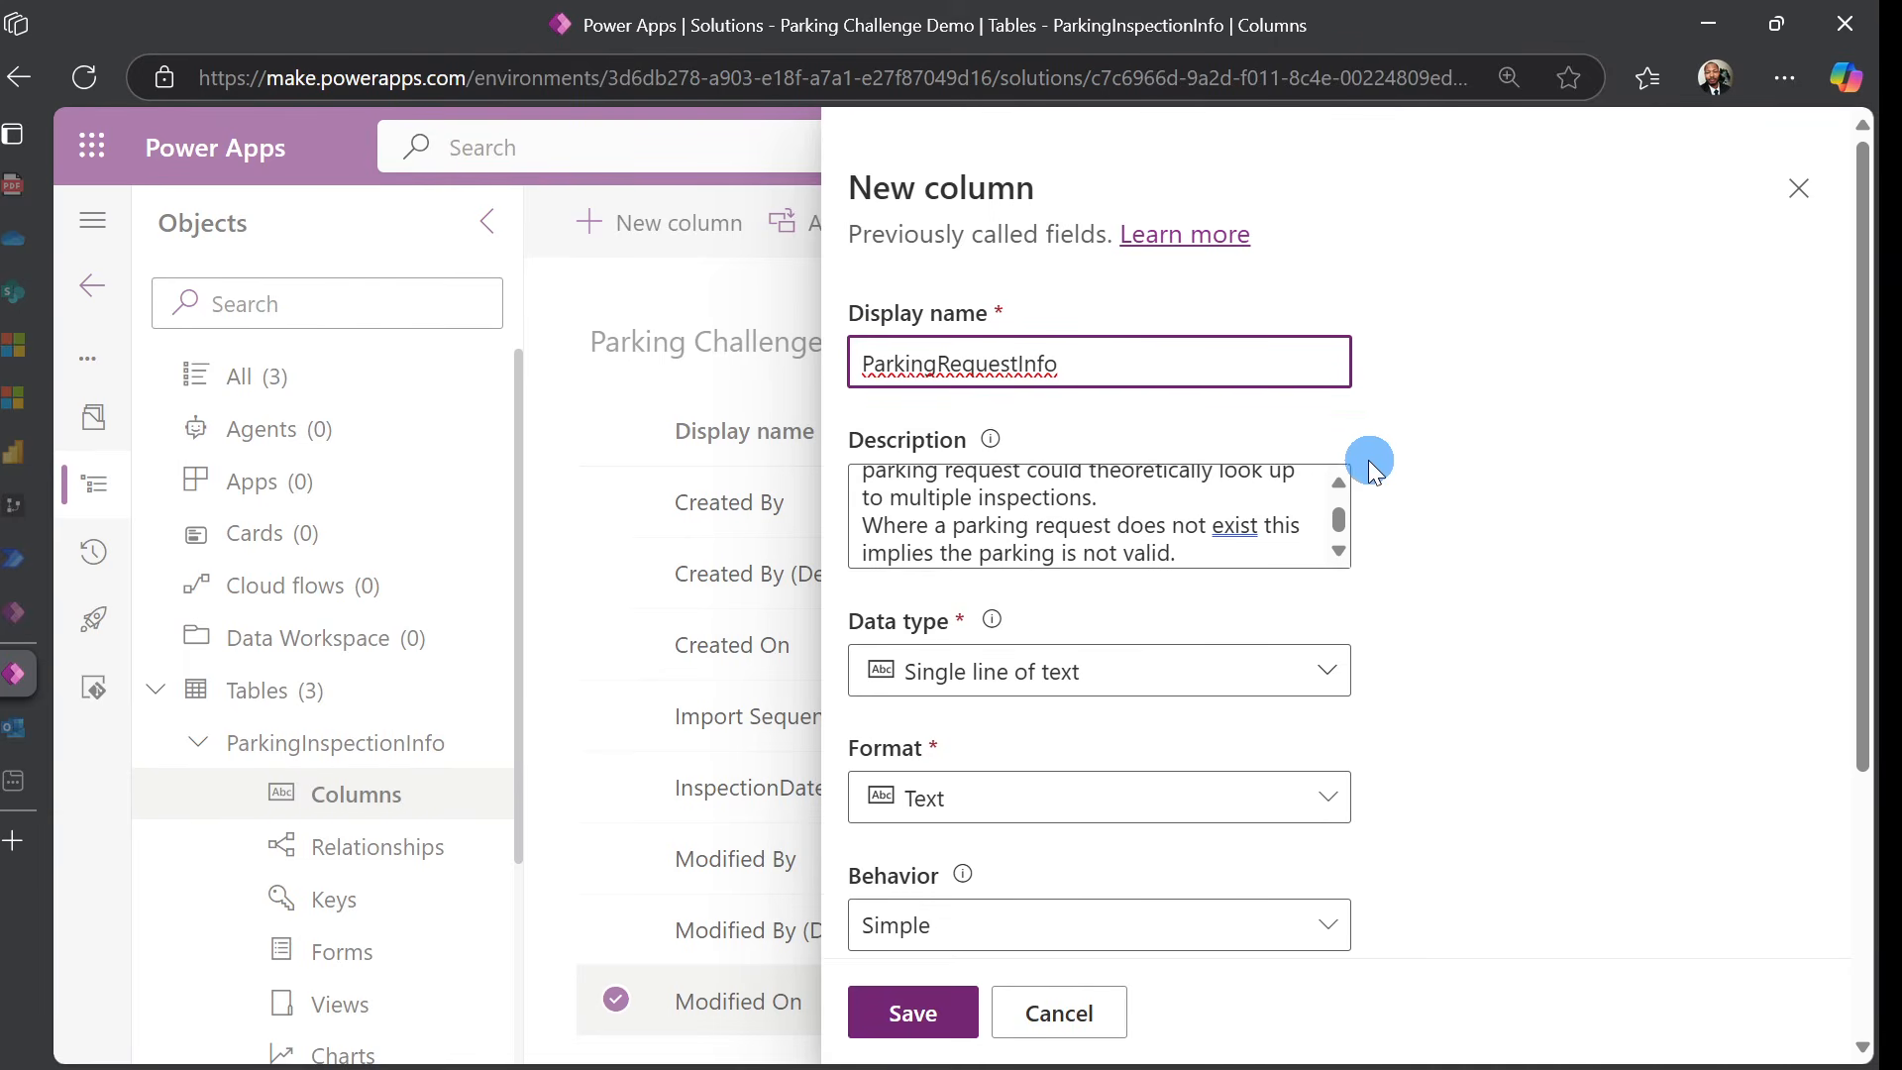
left_click(1517, 507)
scroll(1137, 509, "up", 3)
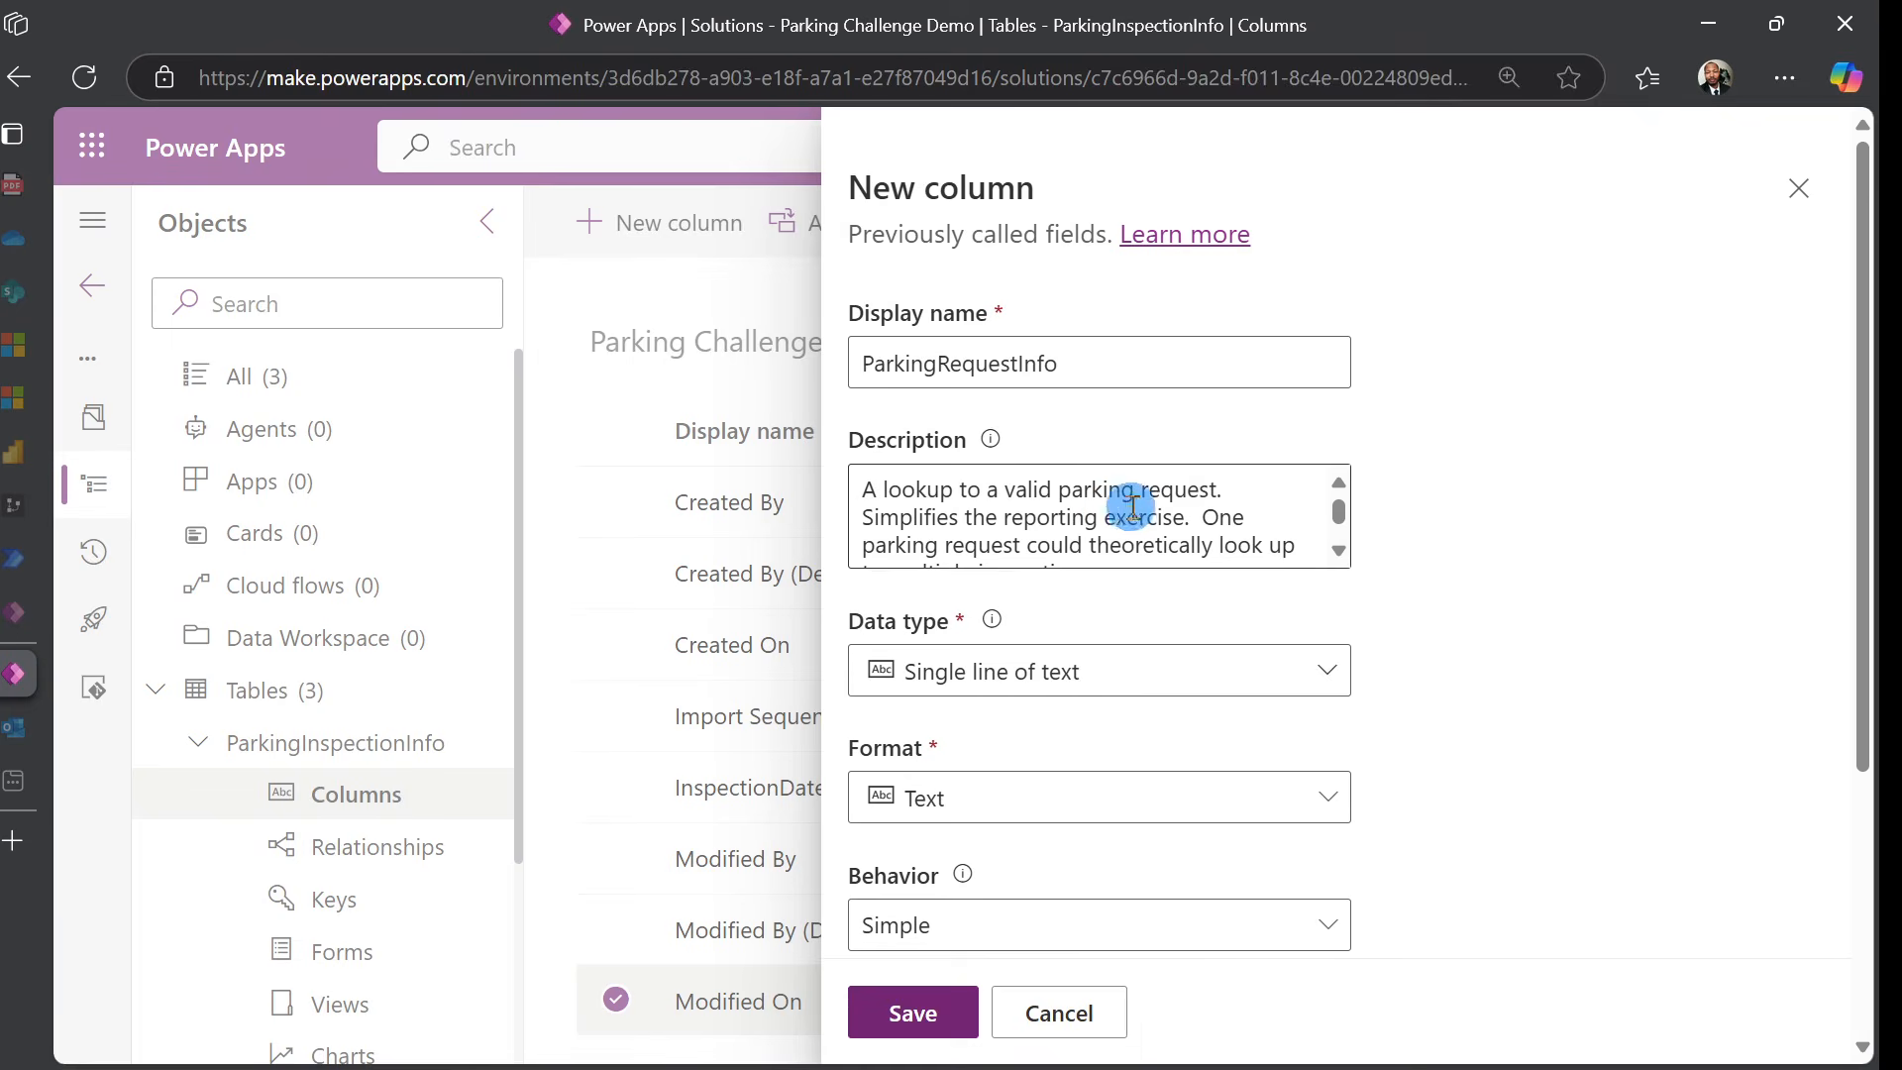
Make the column a Lookup related to the ParkingRequestInfo table
left_click(1294, 688)
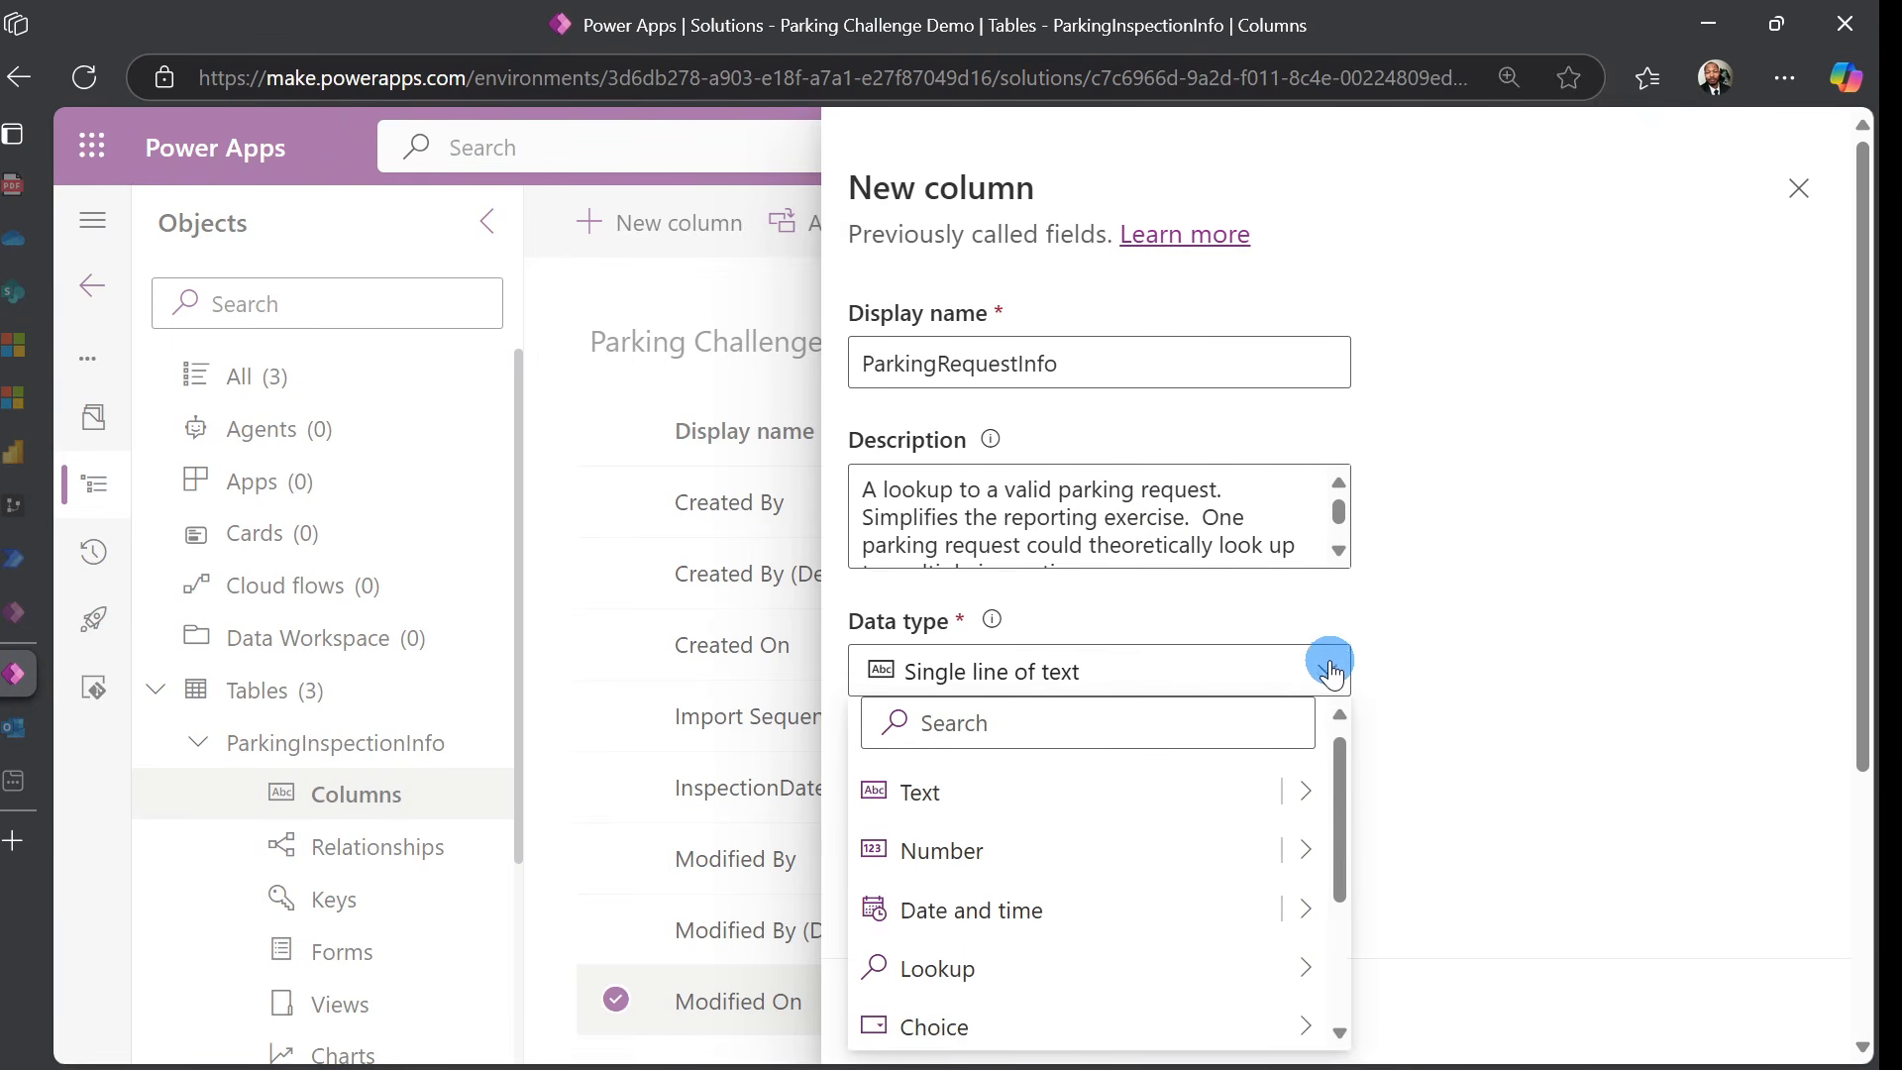
mouse_move(1144, 981)
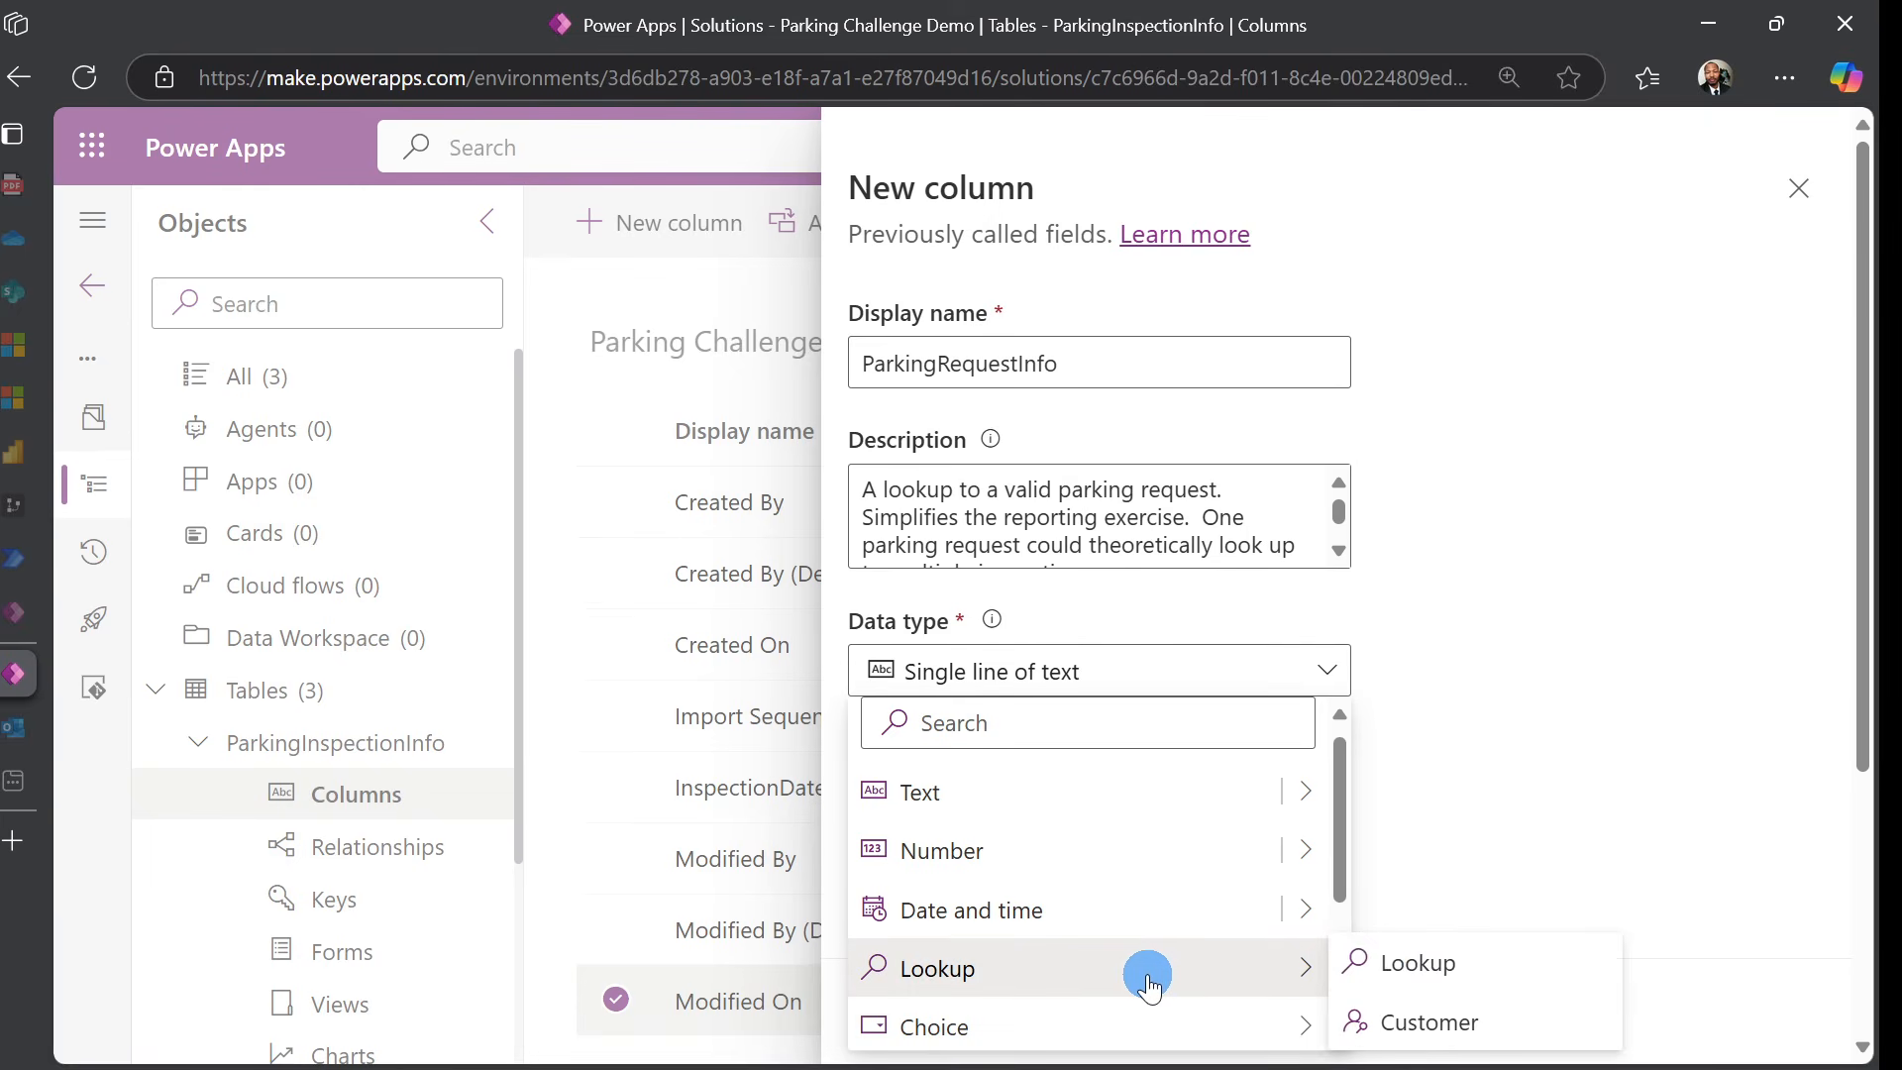
left_click(1375, 966)
scroll(1453, 755, "down", 2)
scroll(1452, 754, "down", 1)
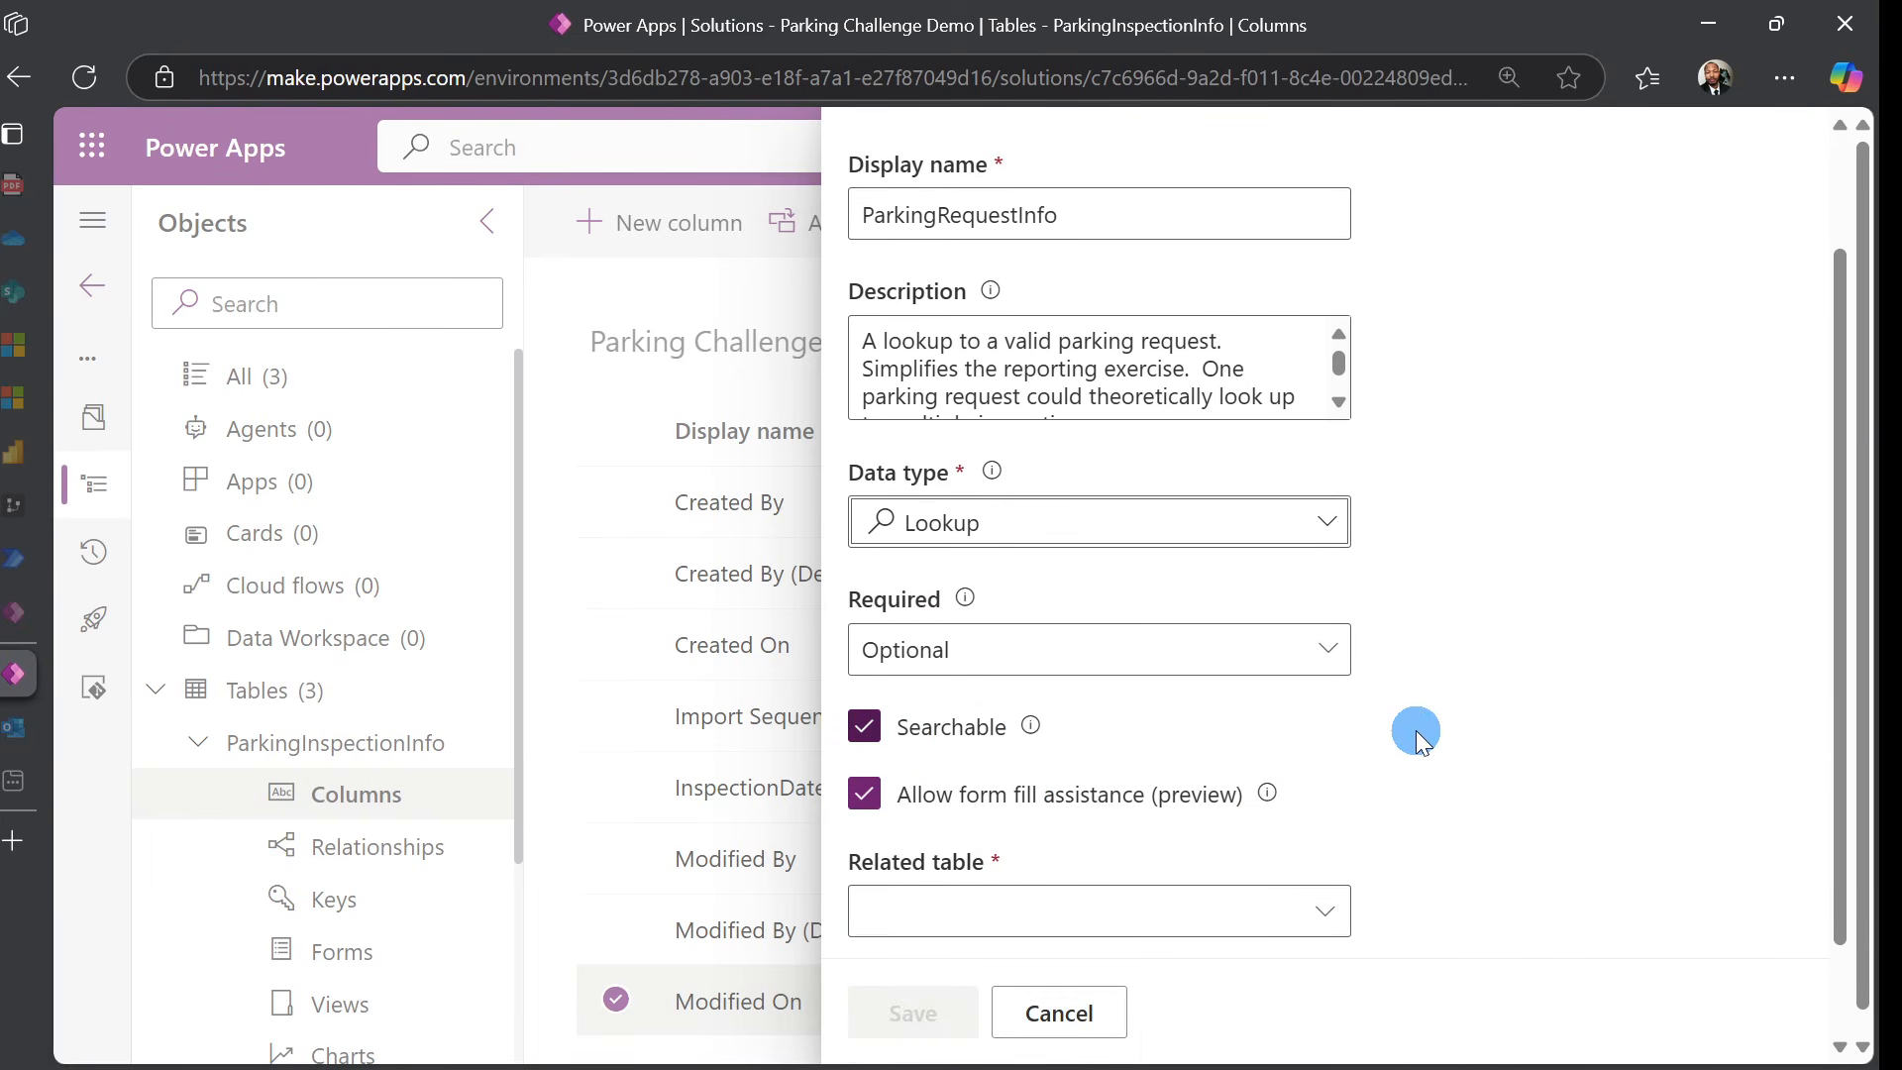
scroll(1482, 662, "down", 1)
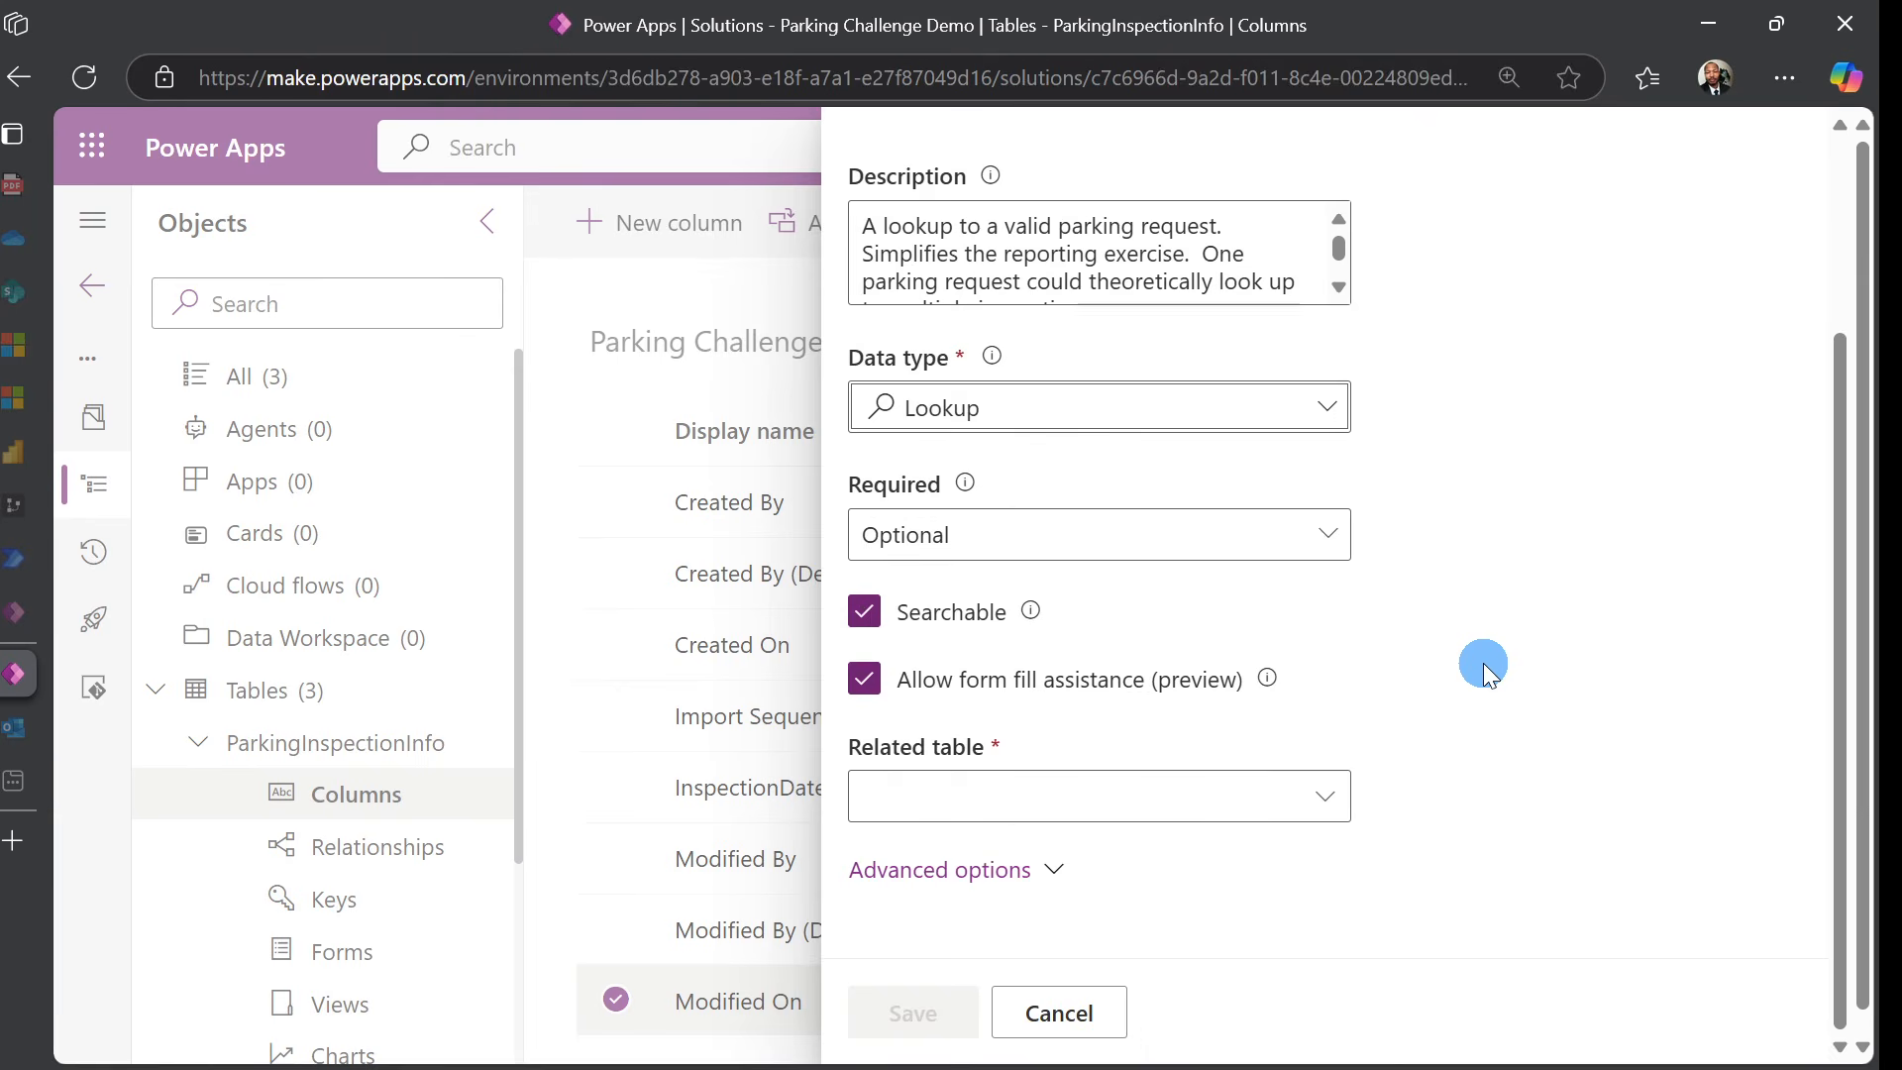
left_click(1237, 794)
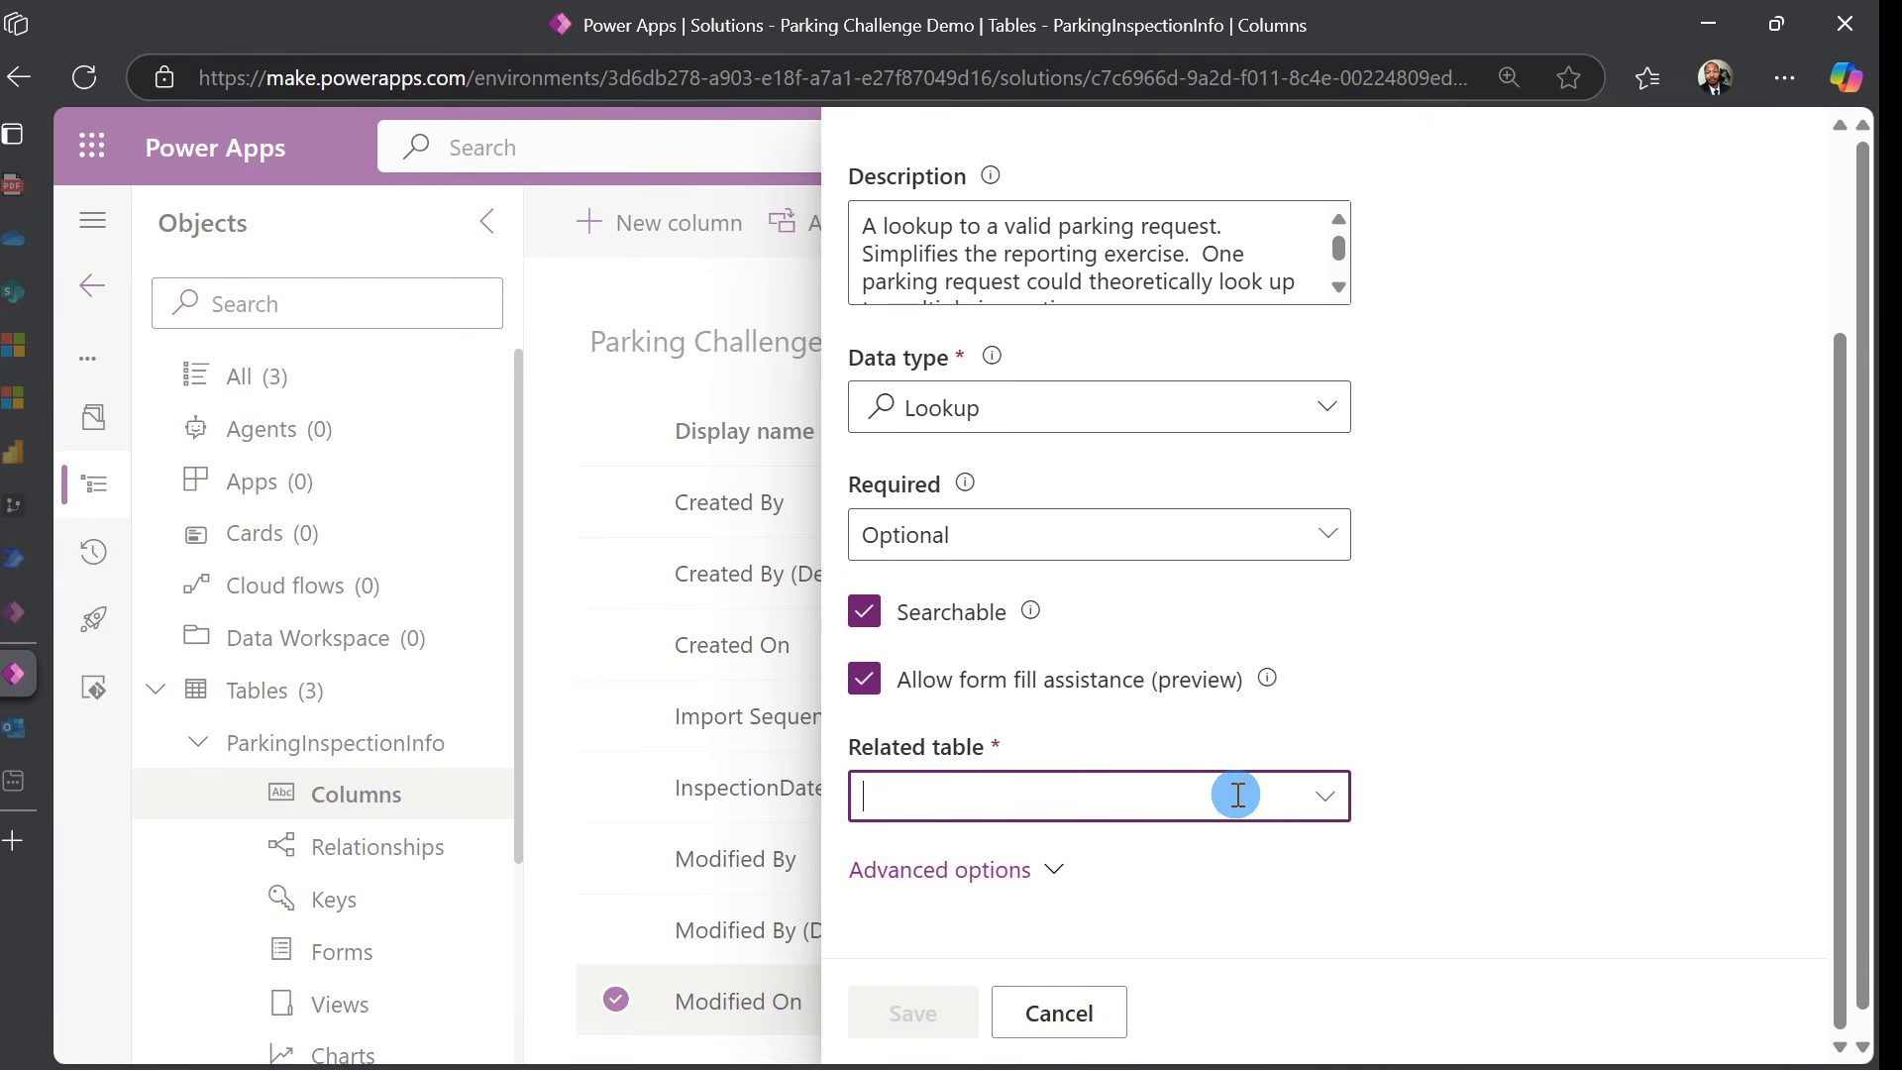
type("par")
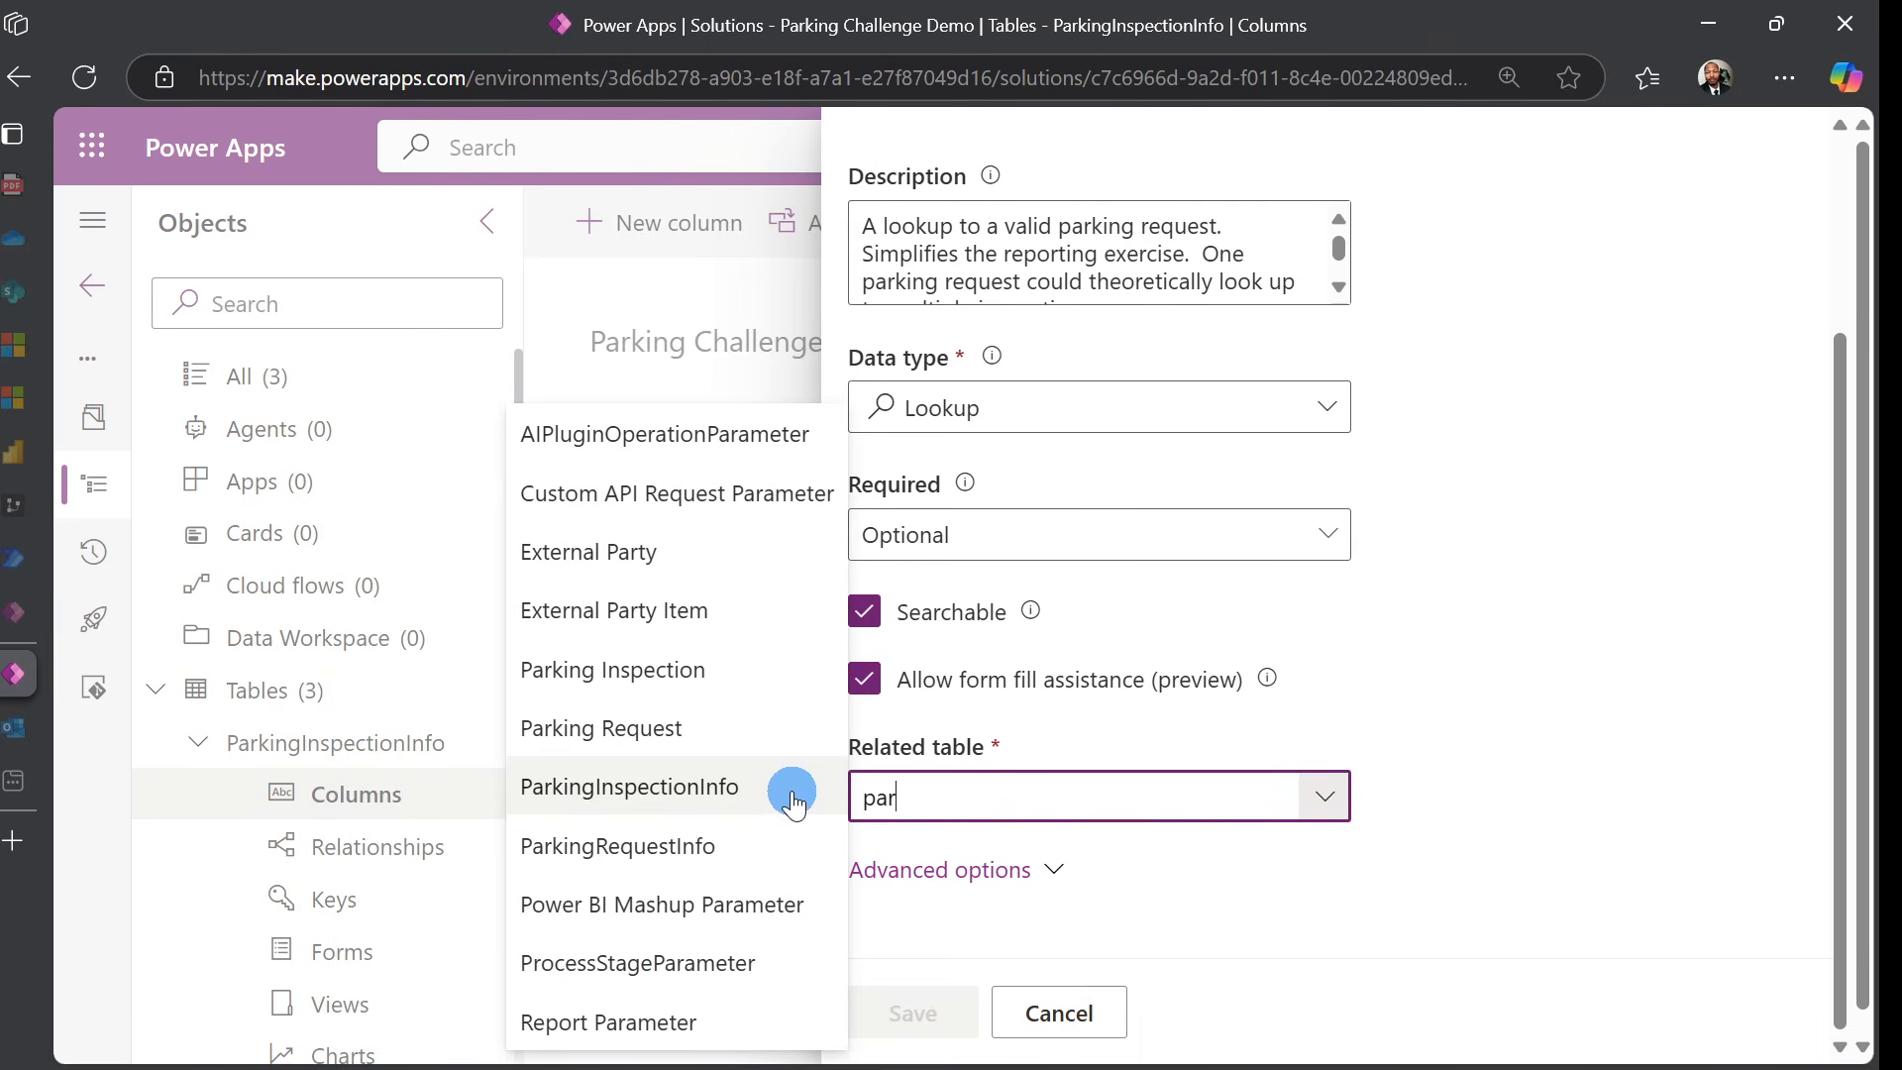
left_click(768, 858)
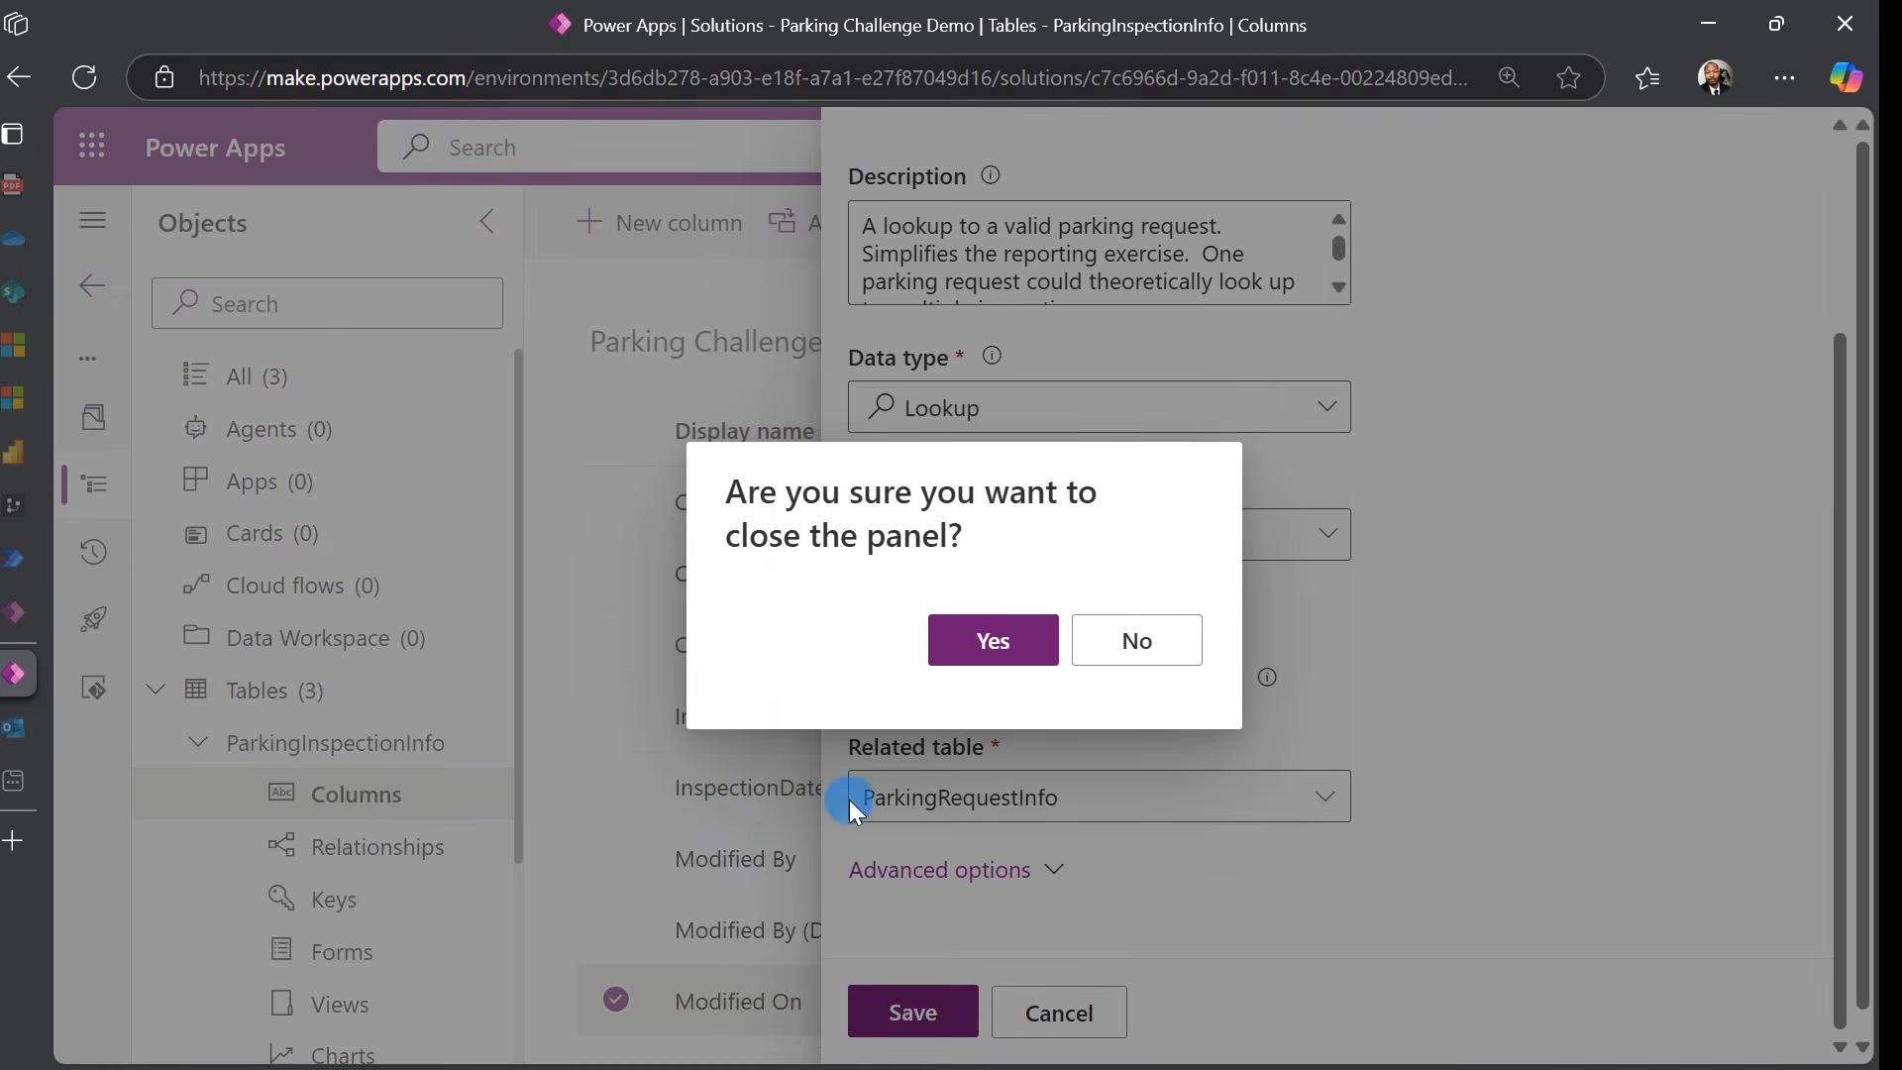
Keep the form open, review advanced options, and save the ParkingRequestInfo lookup
left_click(1147, 674)
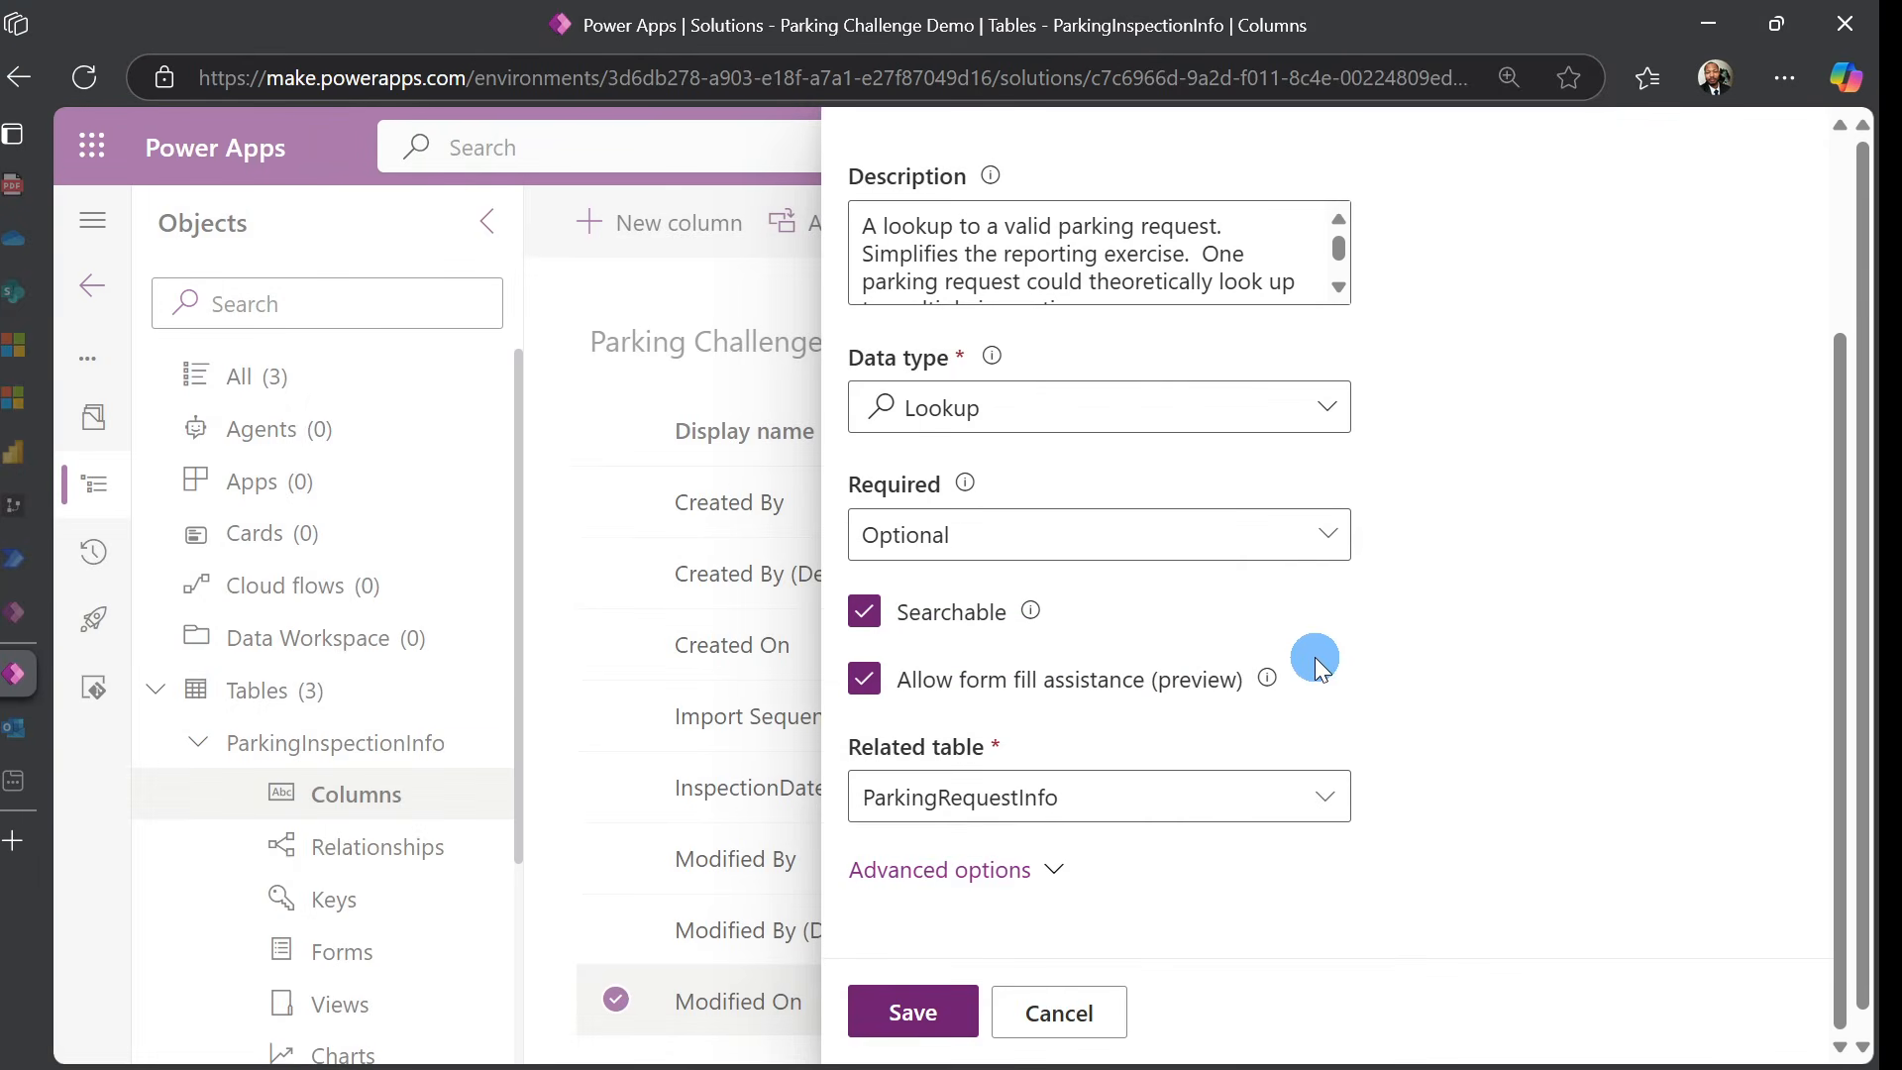
scroll(1500, 642, "down", 1)
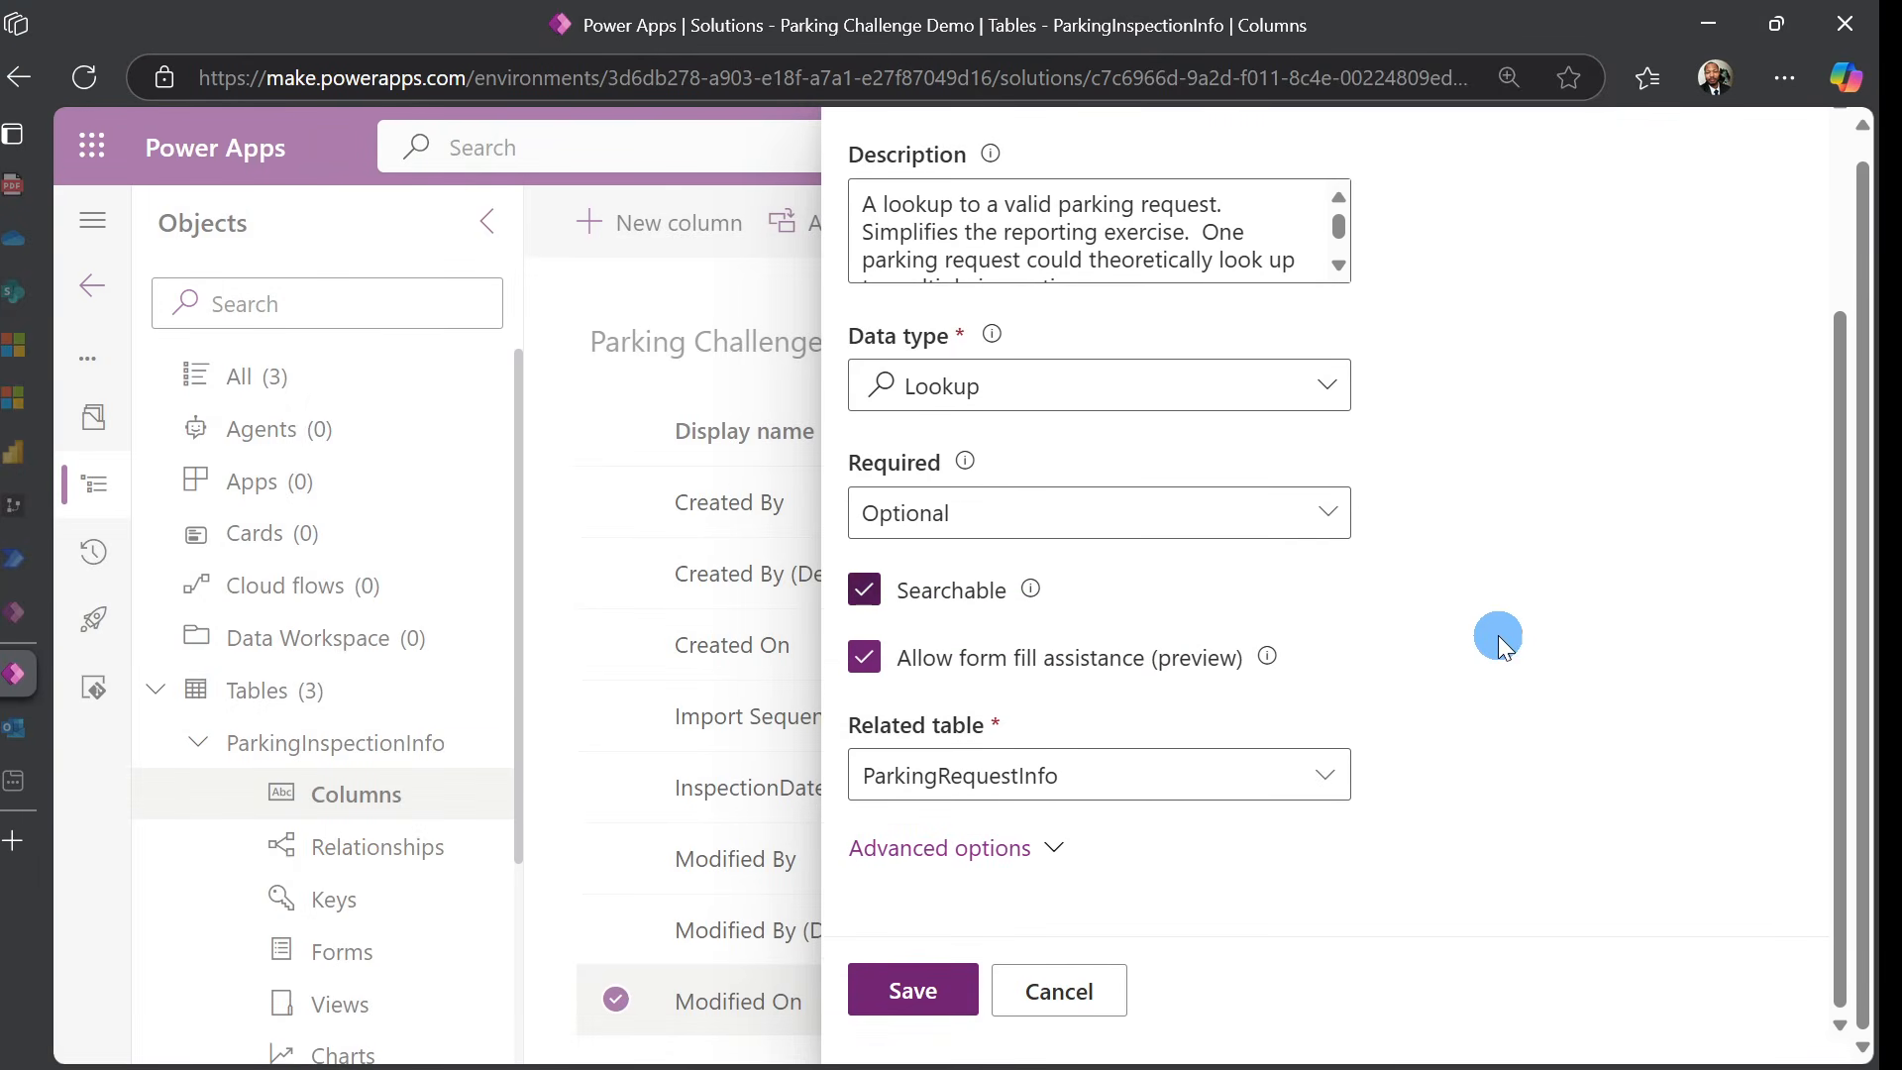
left_click(961, 854)
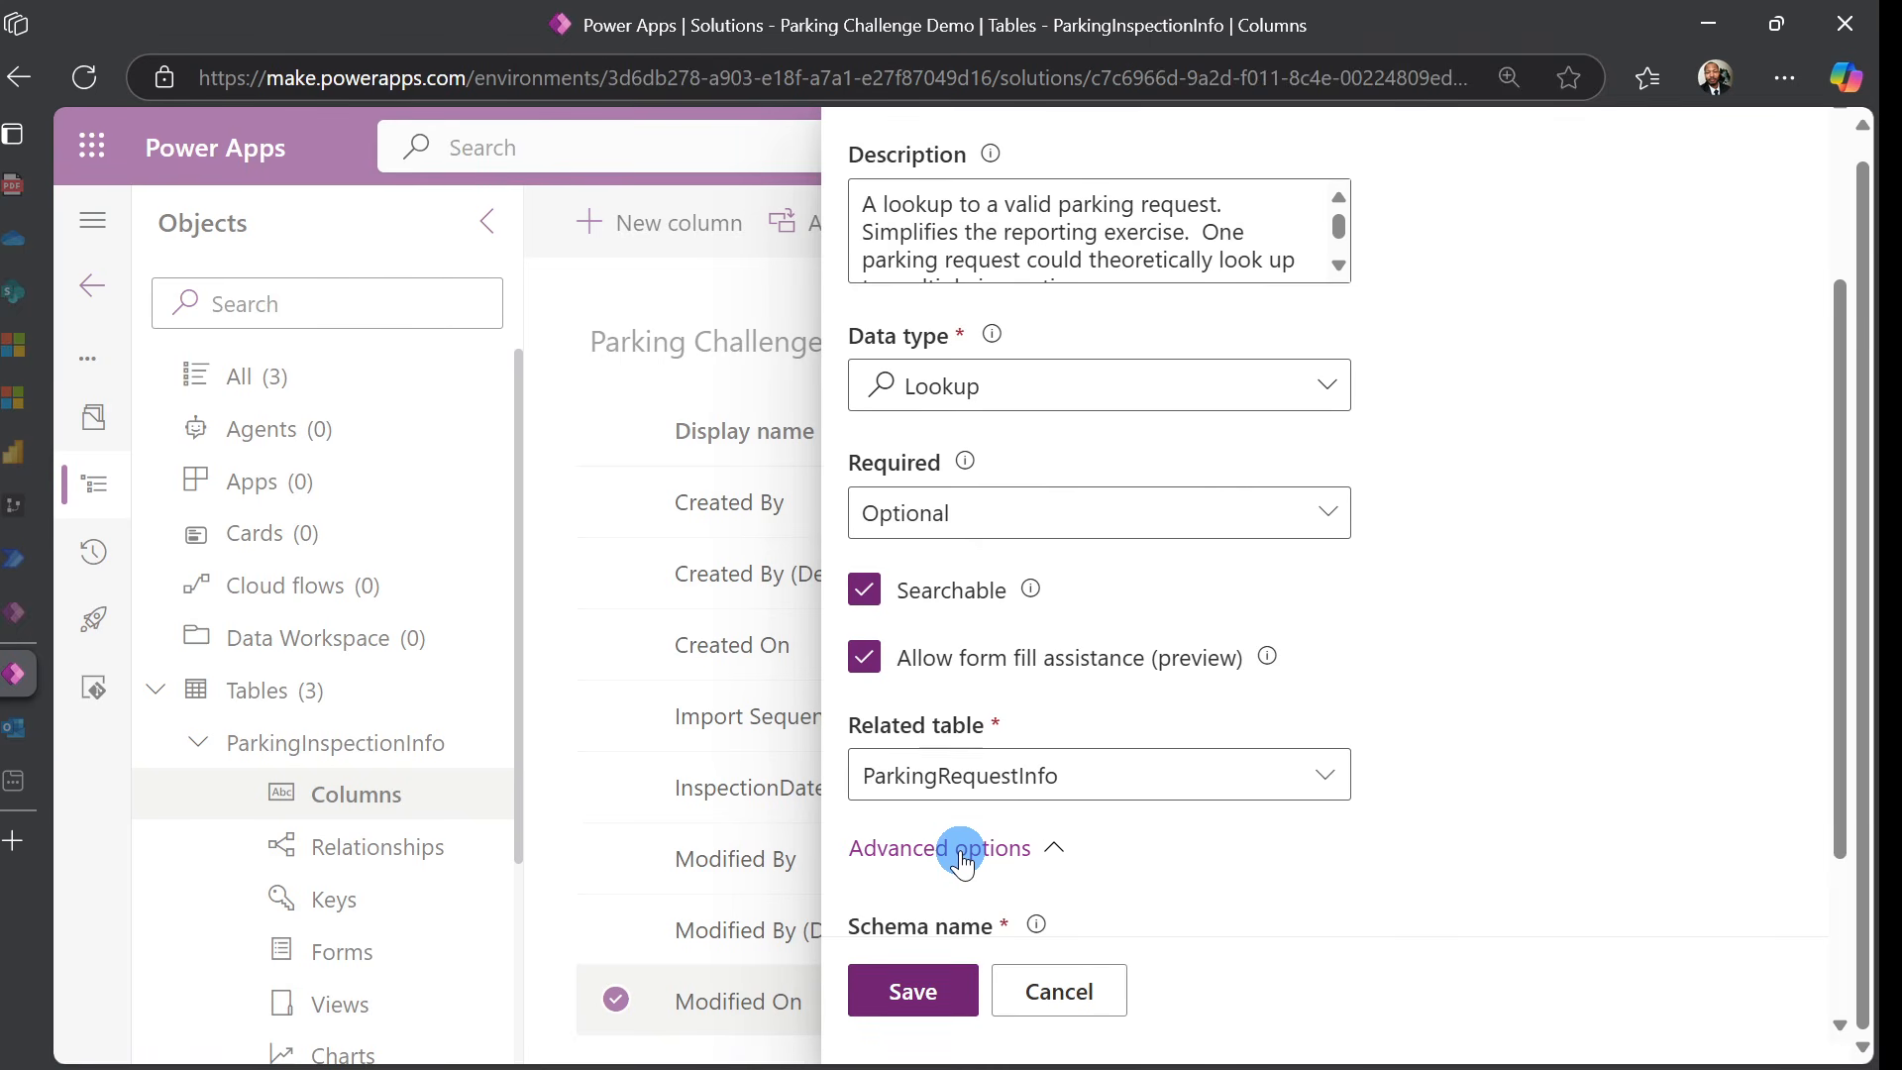
scroll(1248, 822, "down", 2)
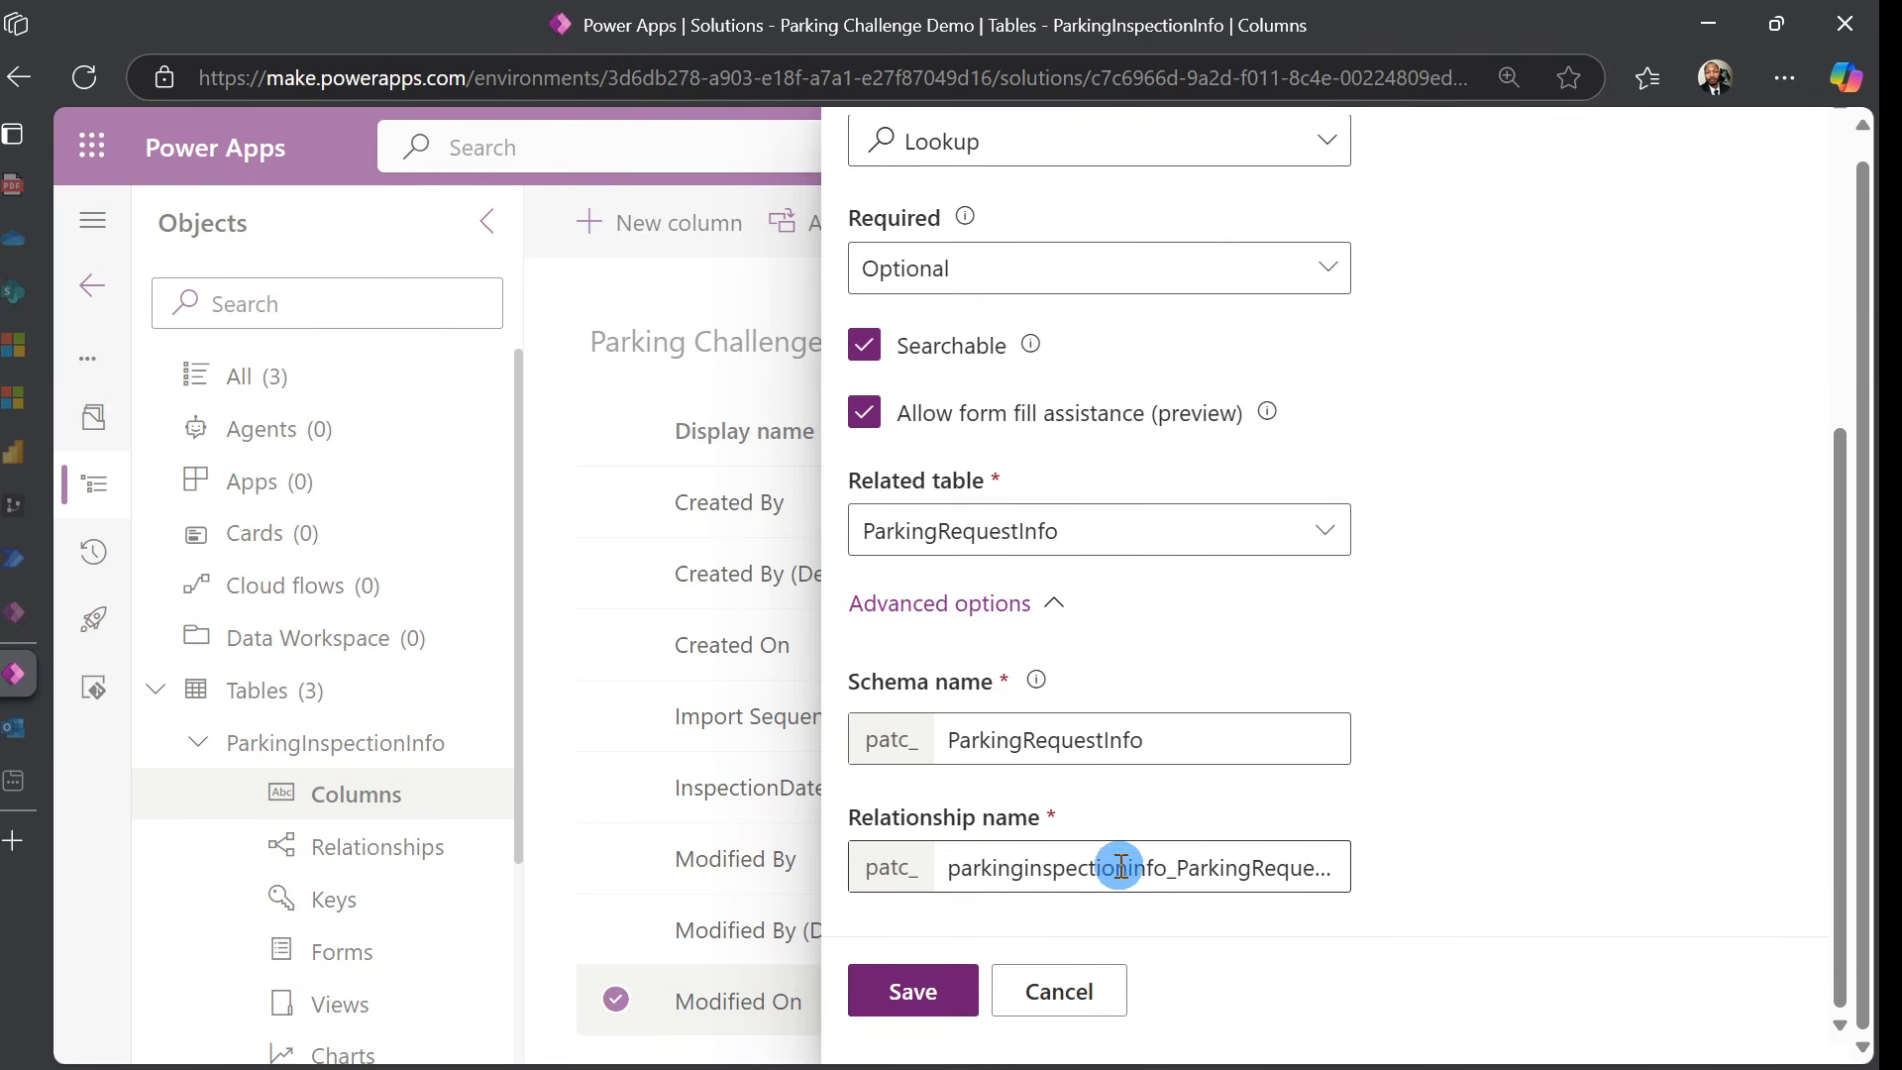
scroll(1116, 868, "up", 5)
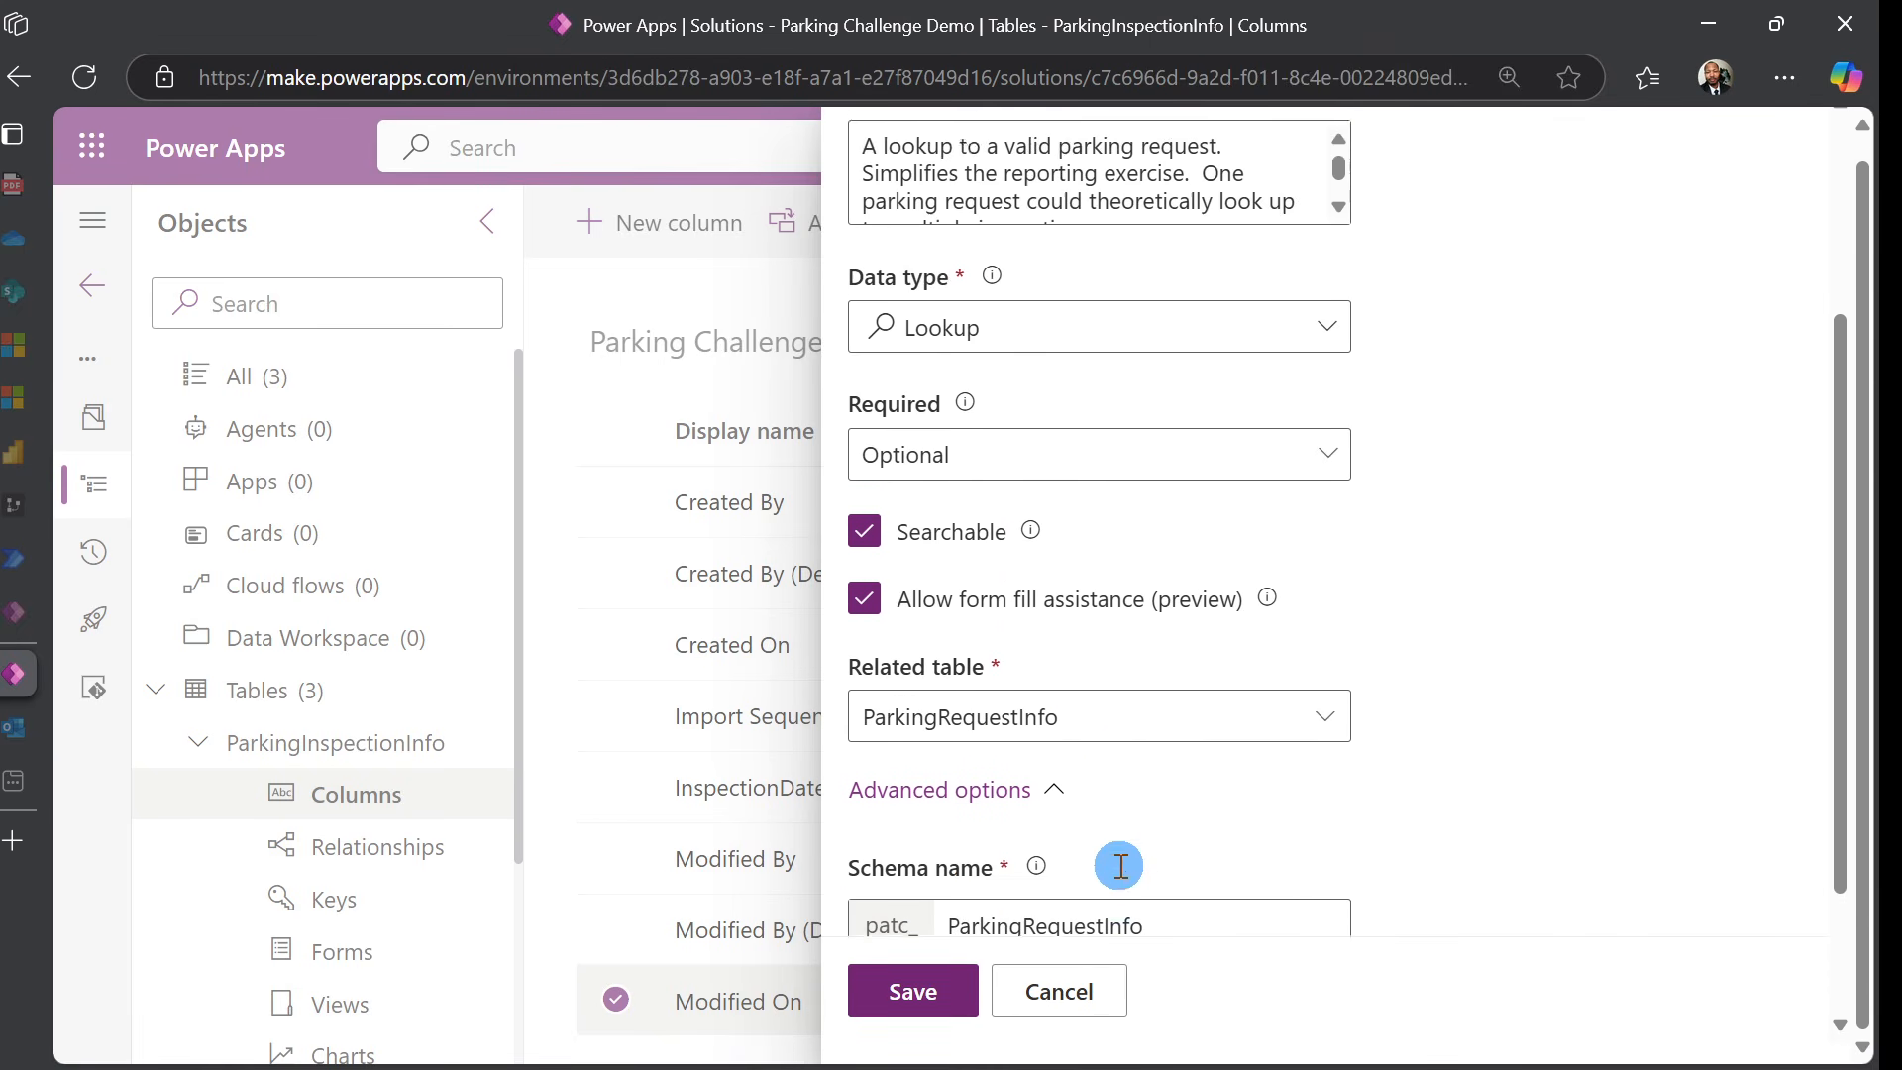
left_click(938, 1005)
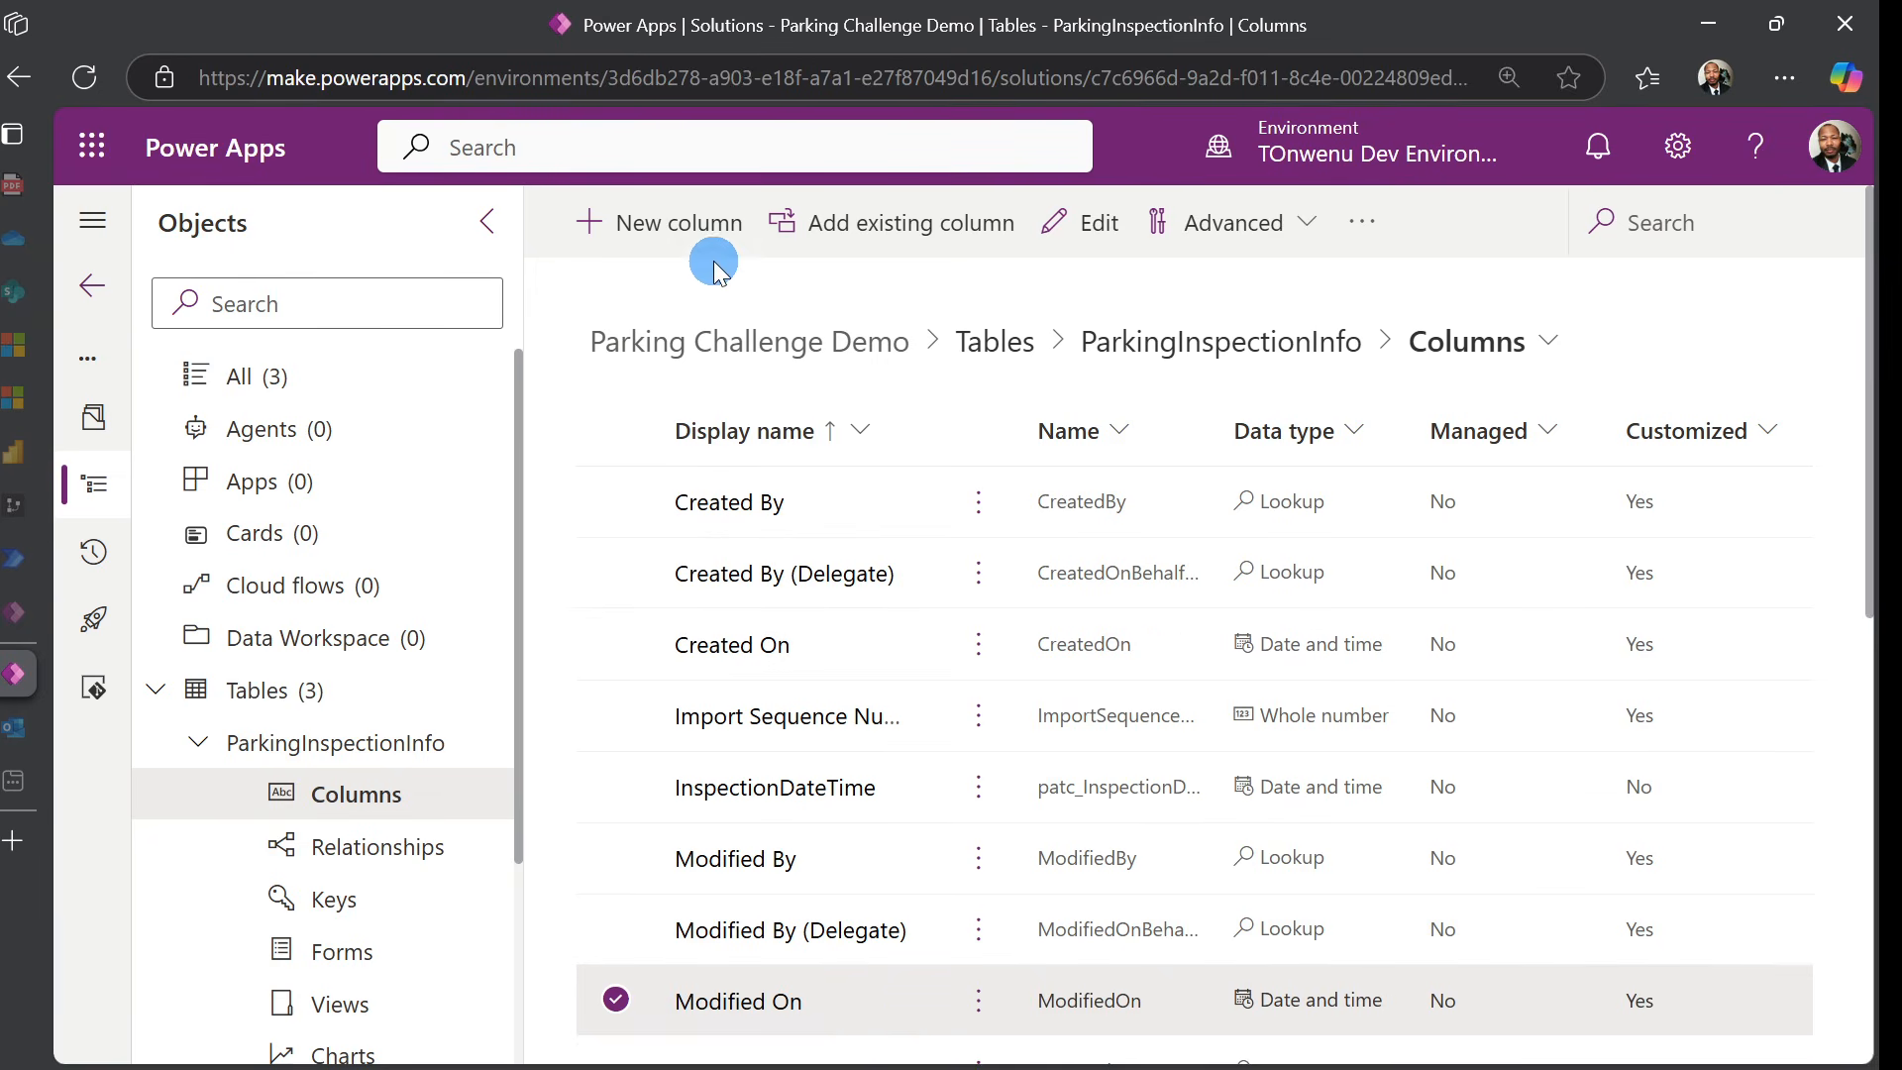
Add a VehicleInfo column described as 'A lookup to the vehicle table'
left_click(709, 228)
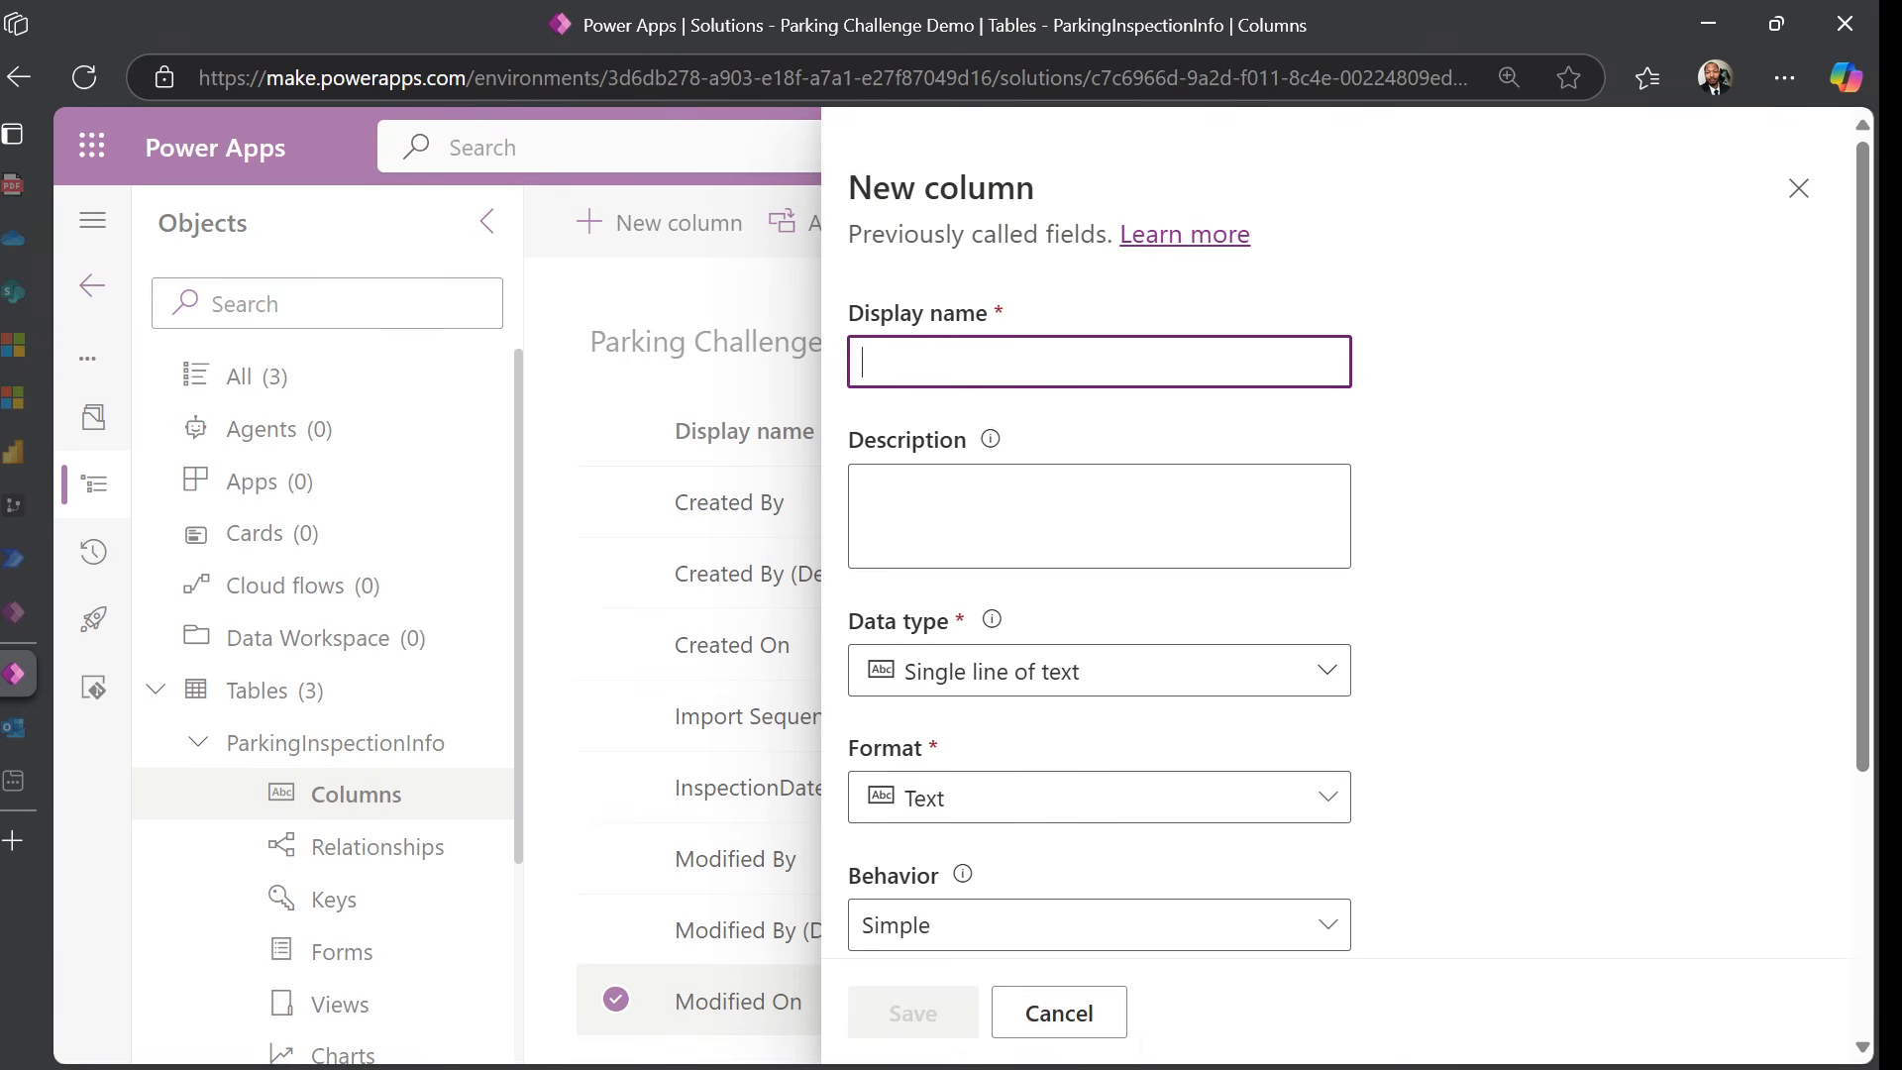
type("VehicleInfo")
key("Tab")
type("A lookup to the vehicle table")
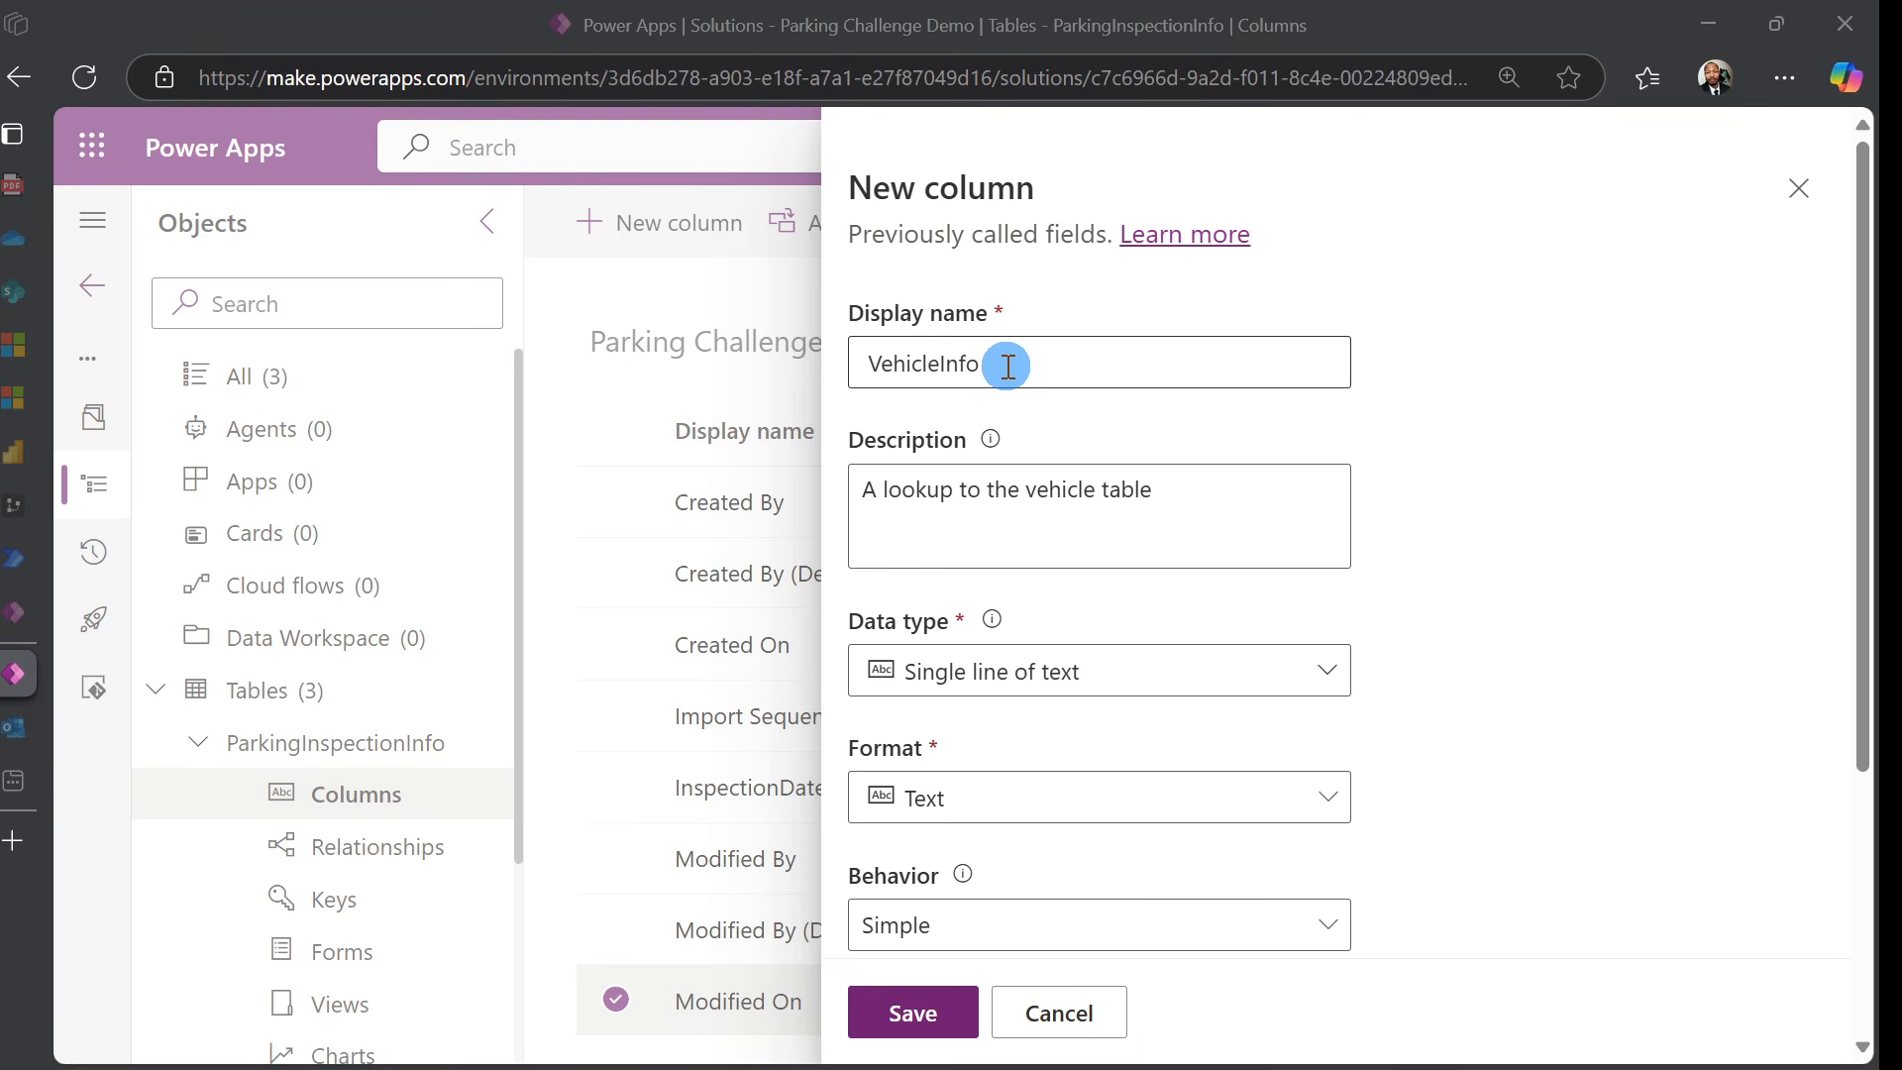
left_click(1050, 501)
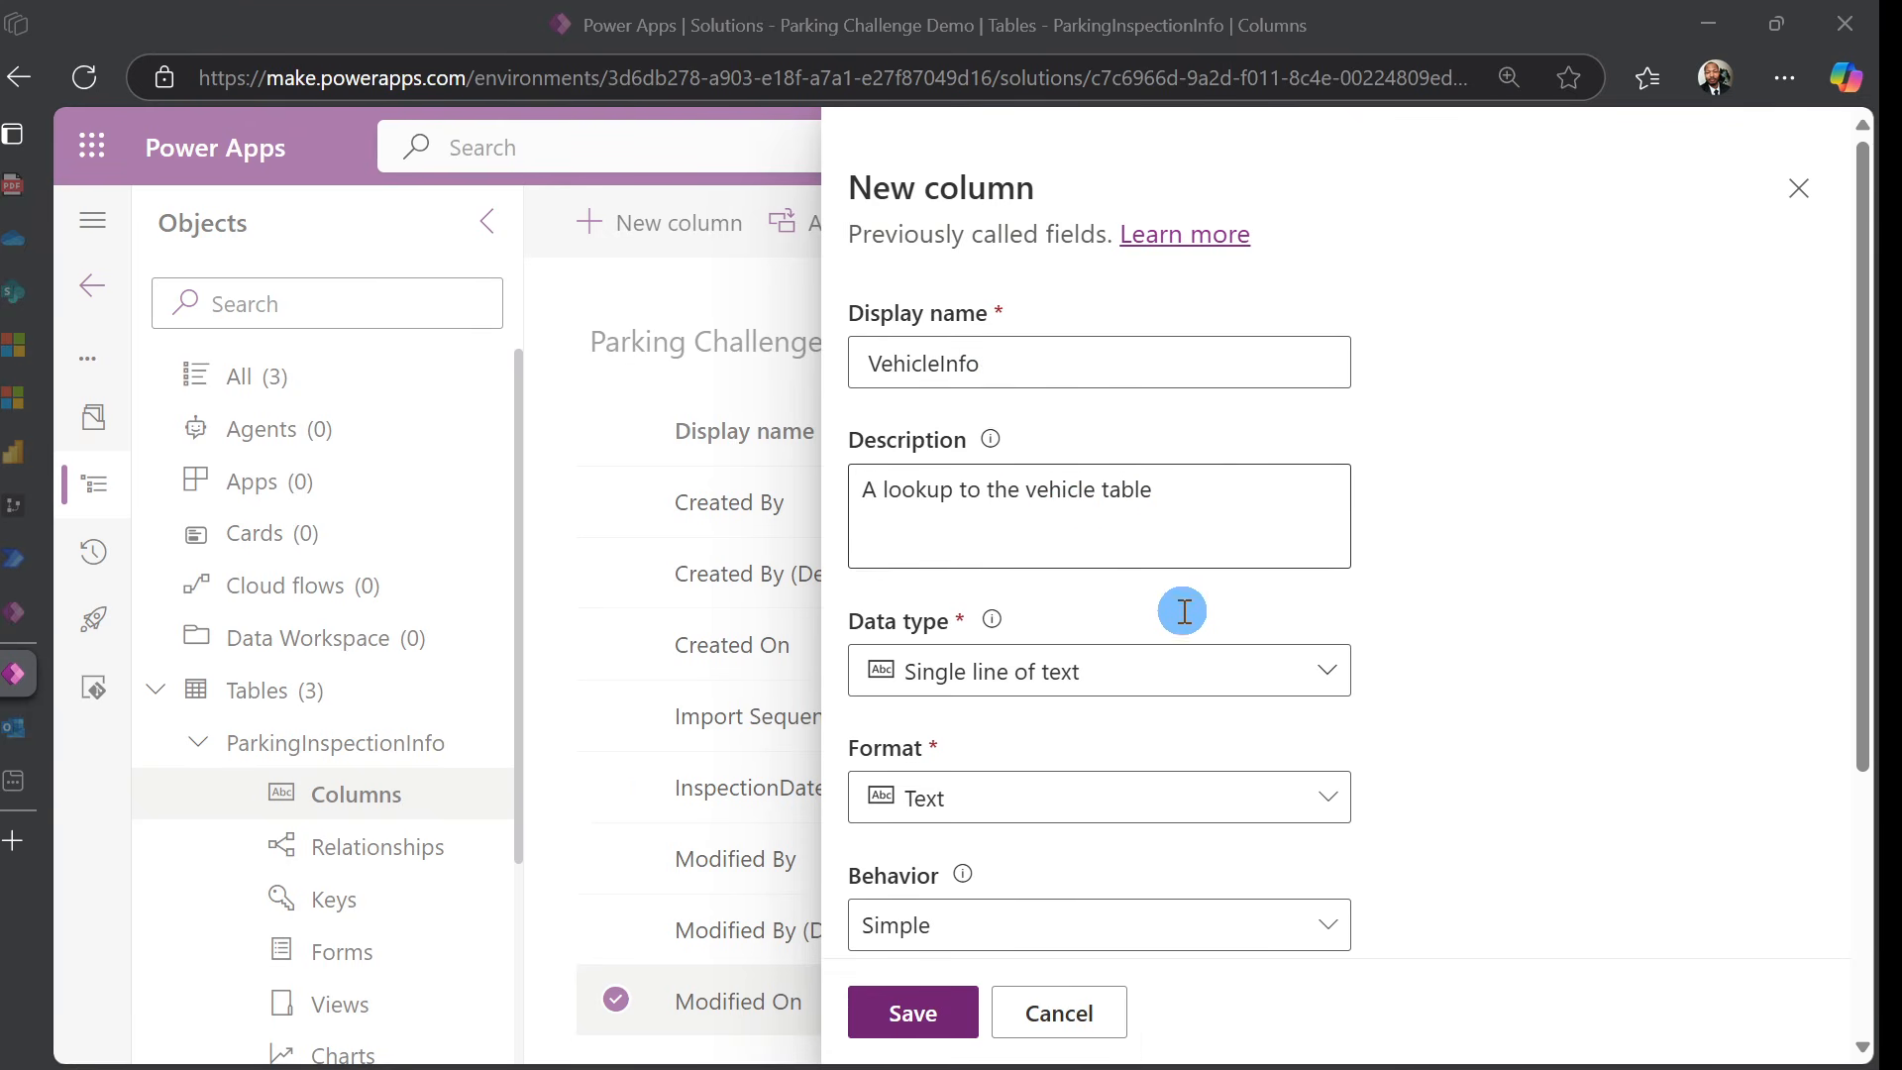
Set the VehicleInfo column to a Business required Lookup
left_click(1263, 670)
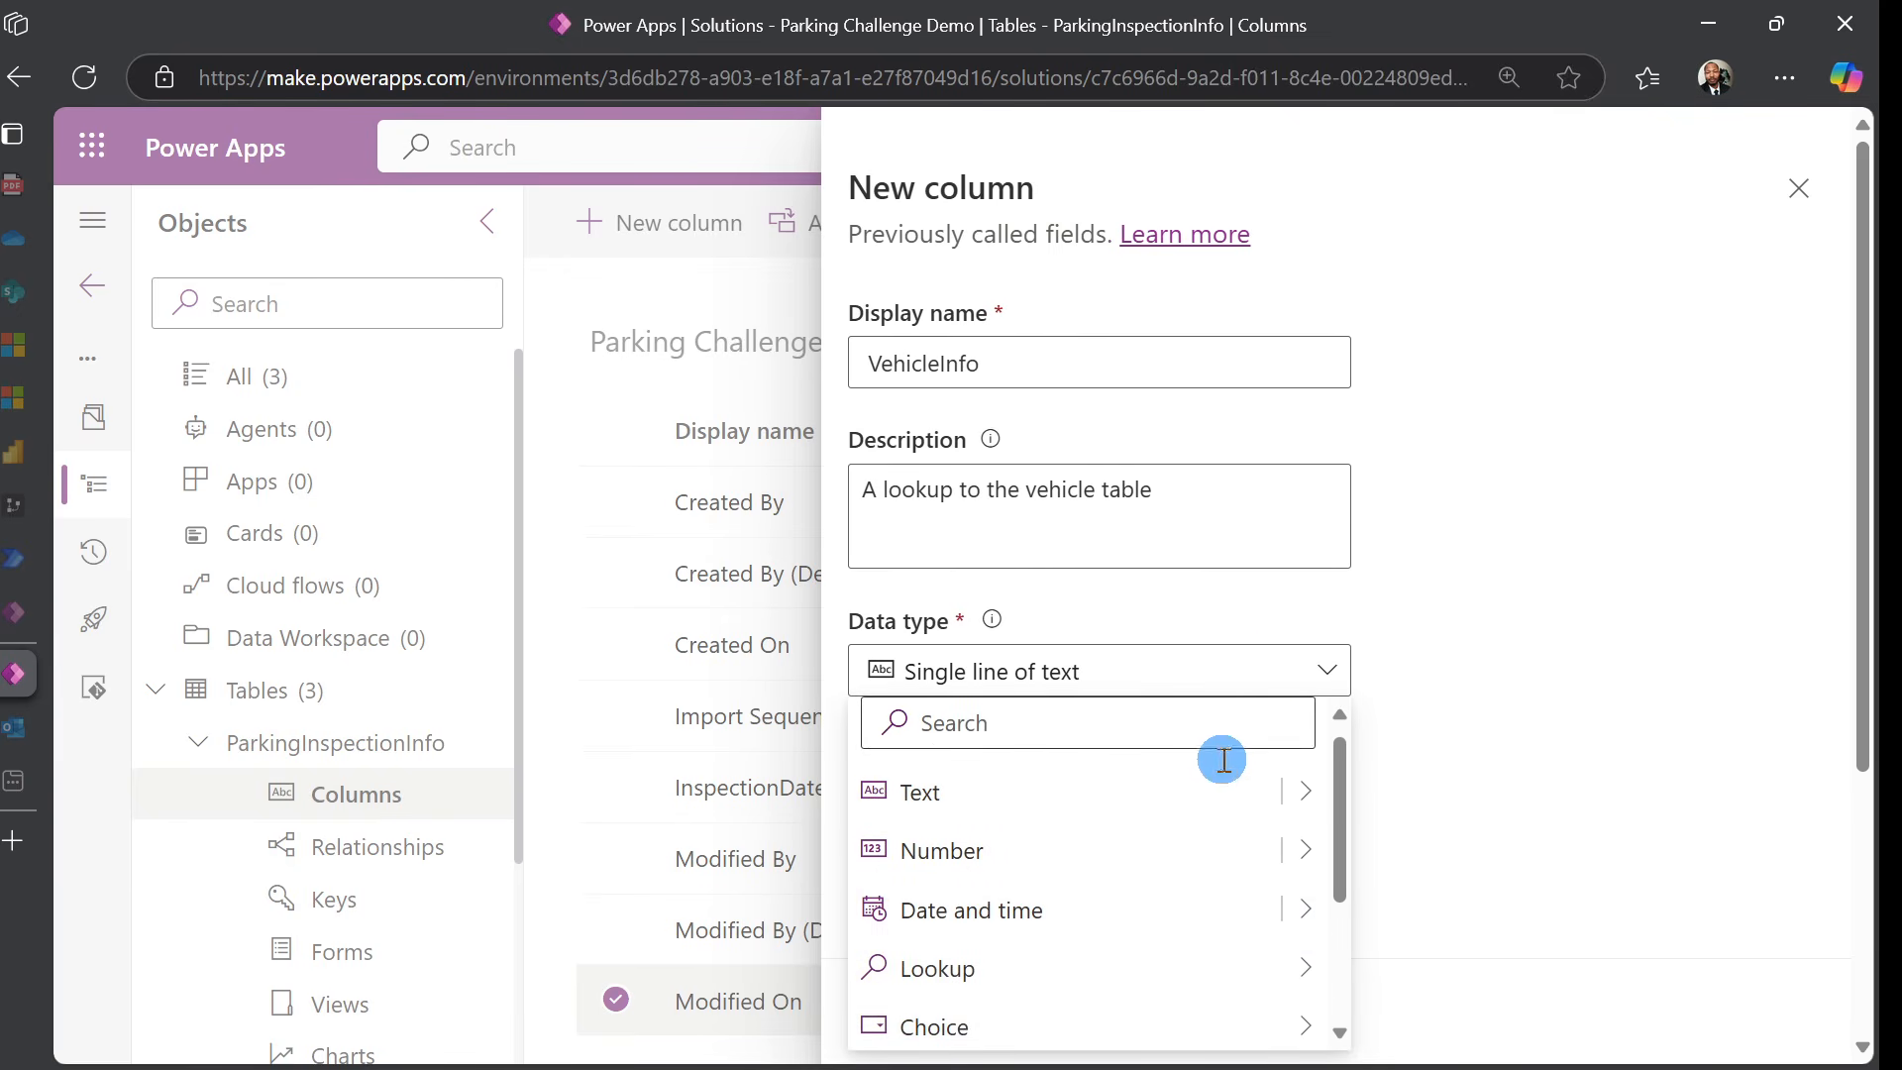
mouse_move(1219, 957)
left_click(1398, 965)
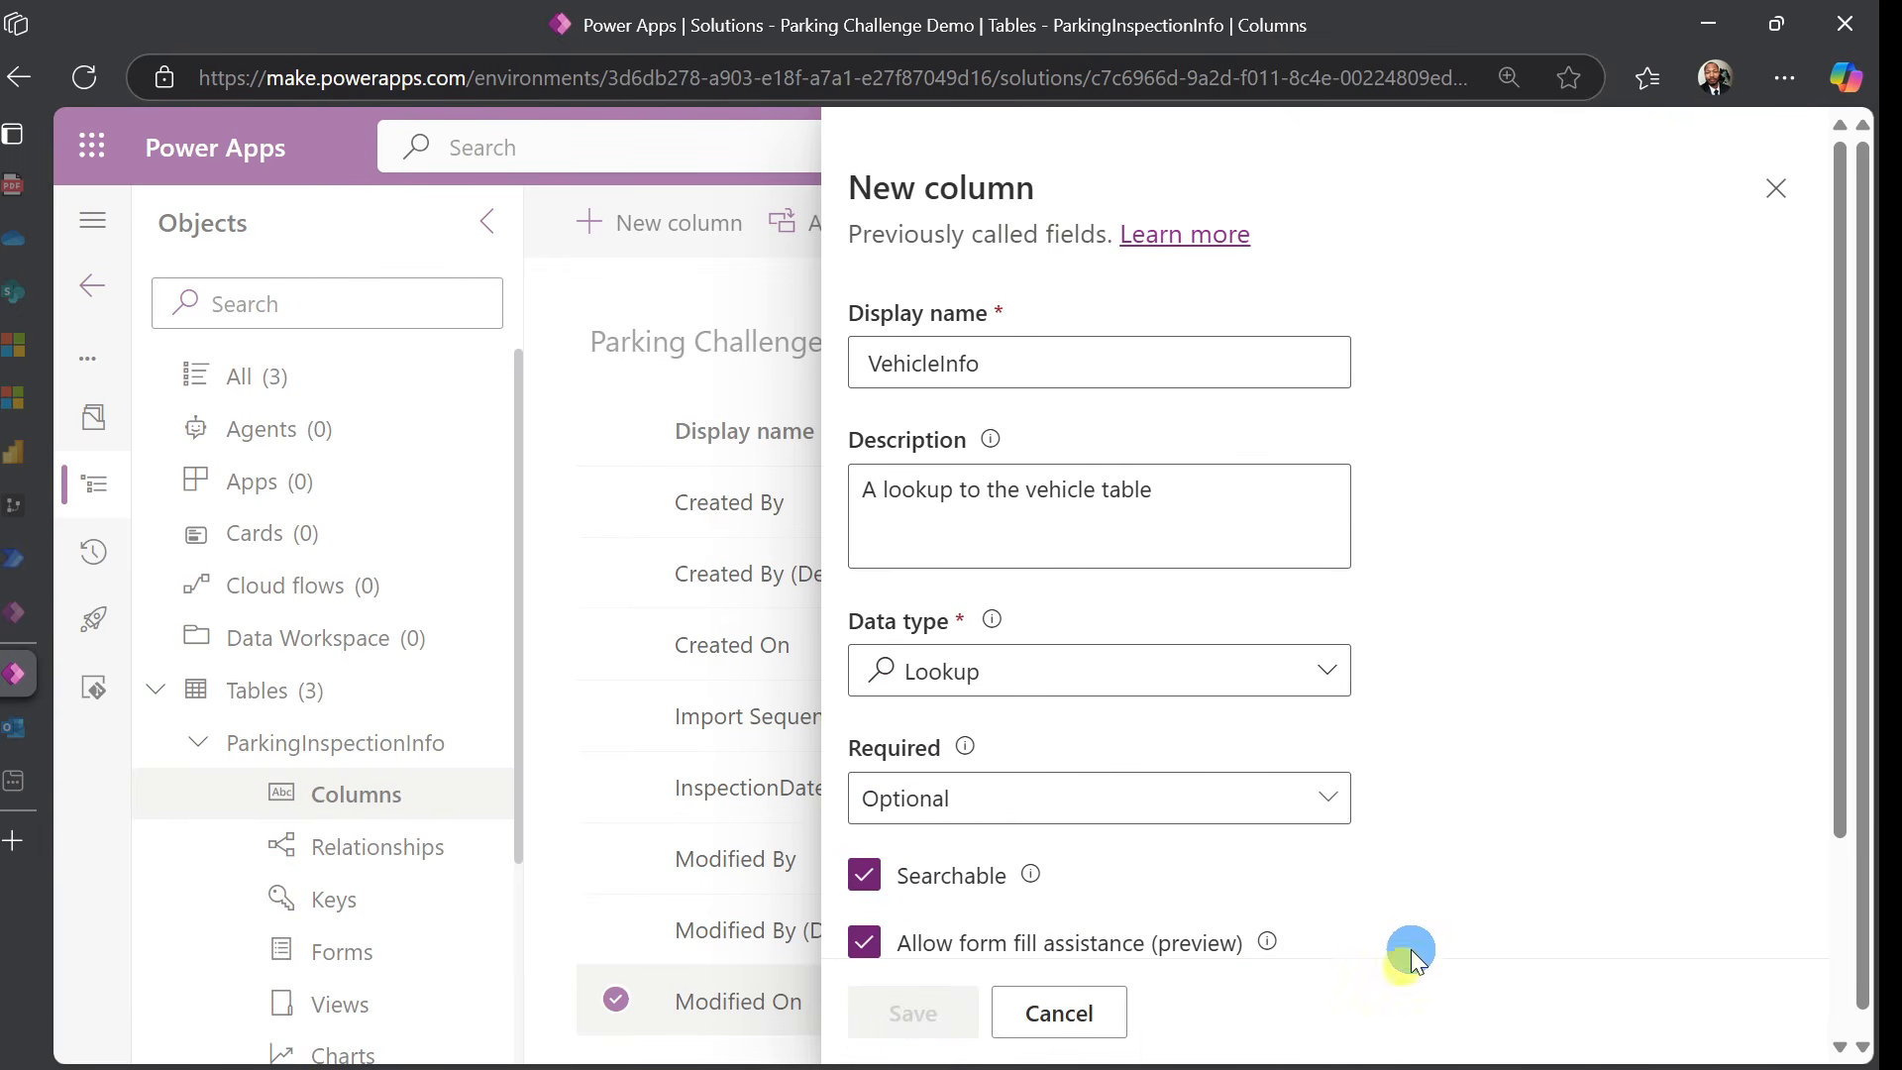
scroll(1482, 529, "down", 3)
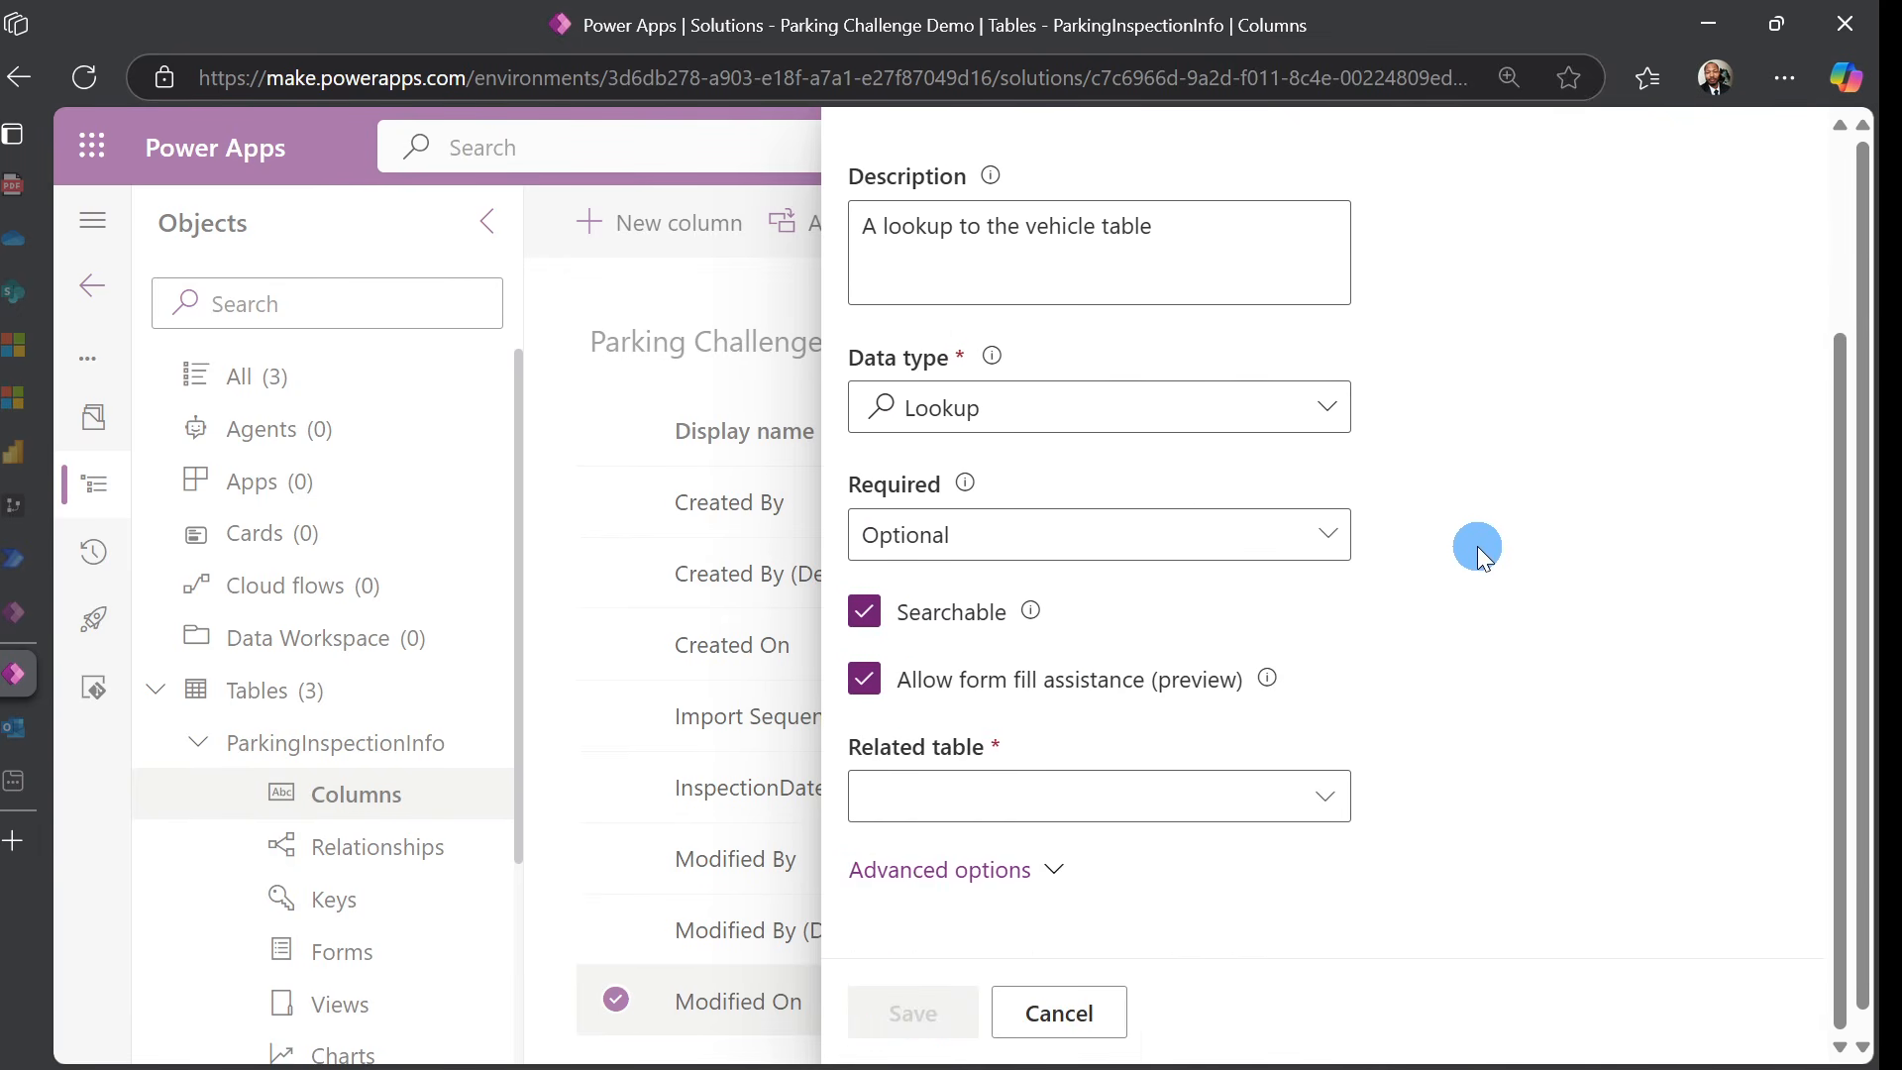
left_click(1332, 535)
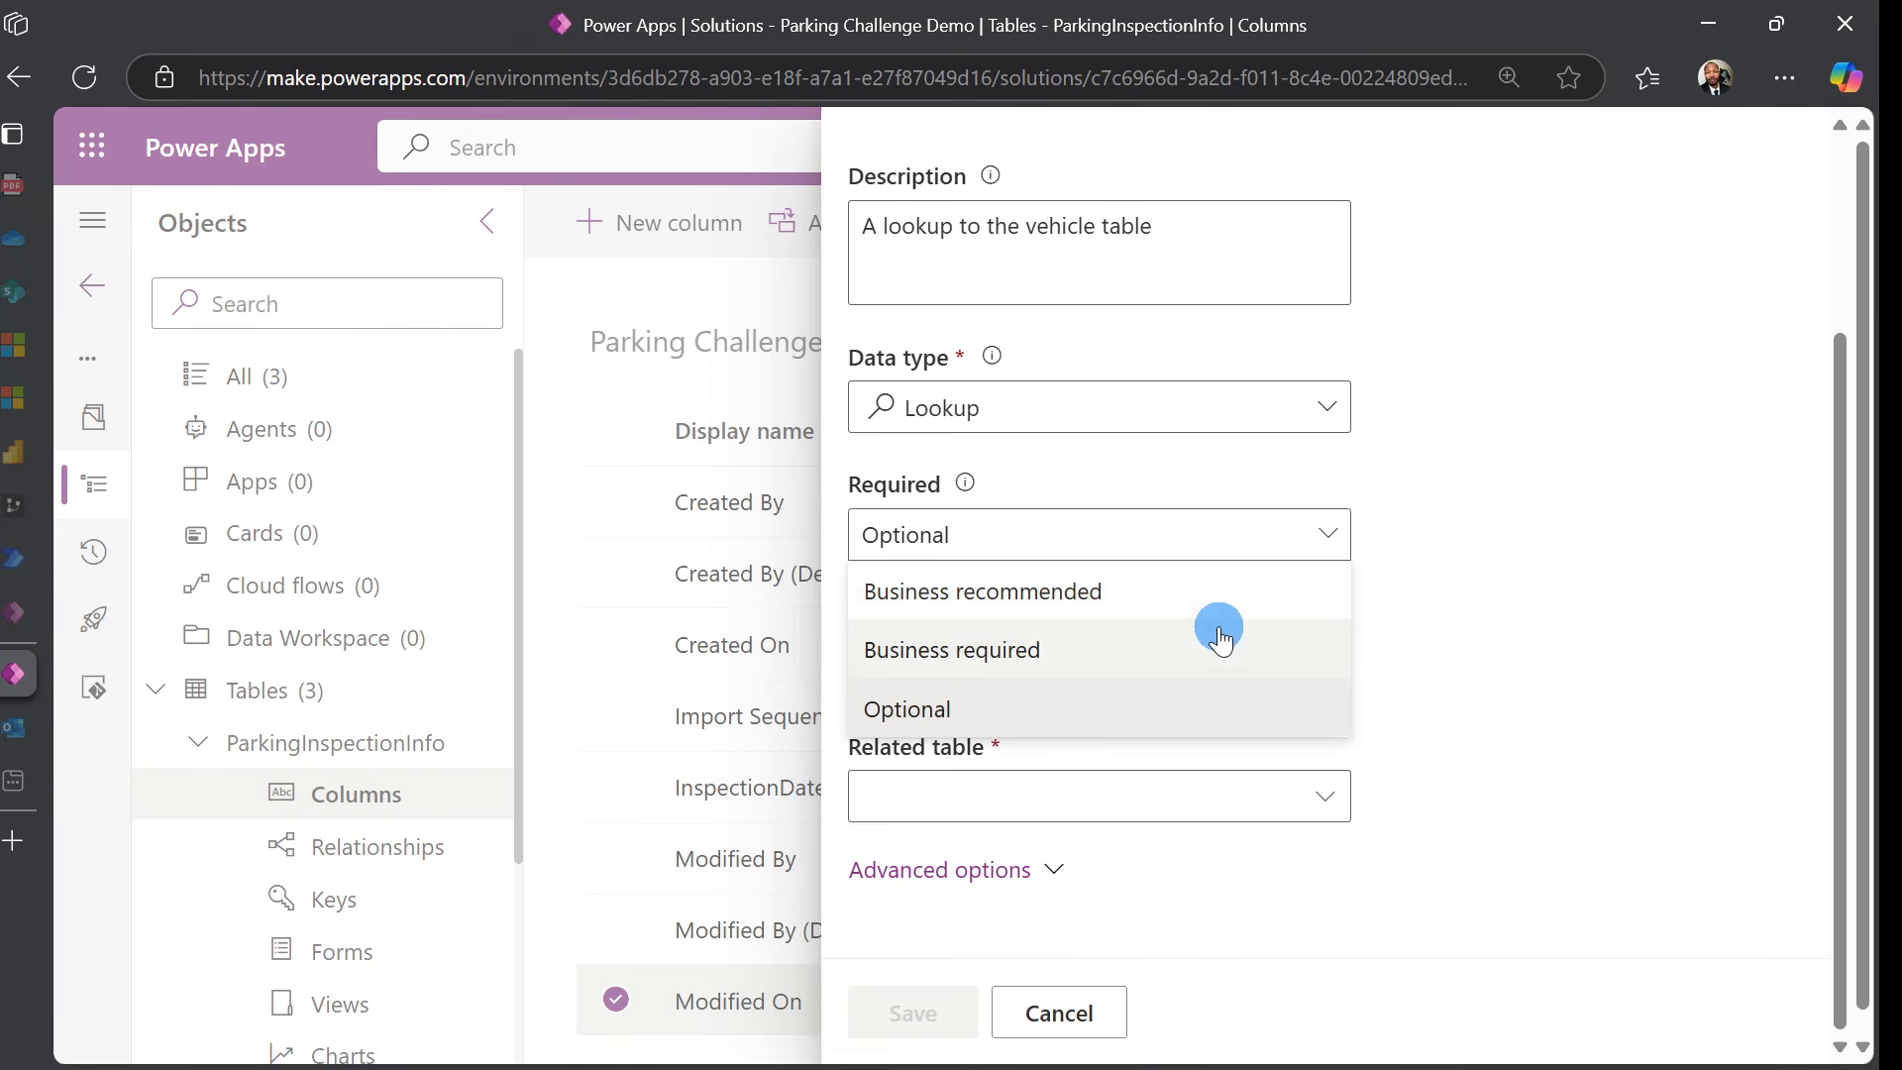
left_click(1194, 661)
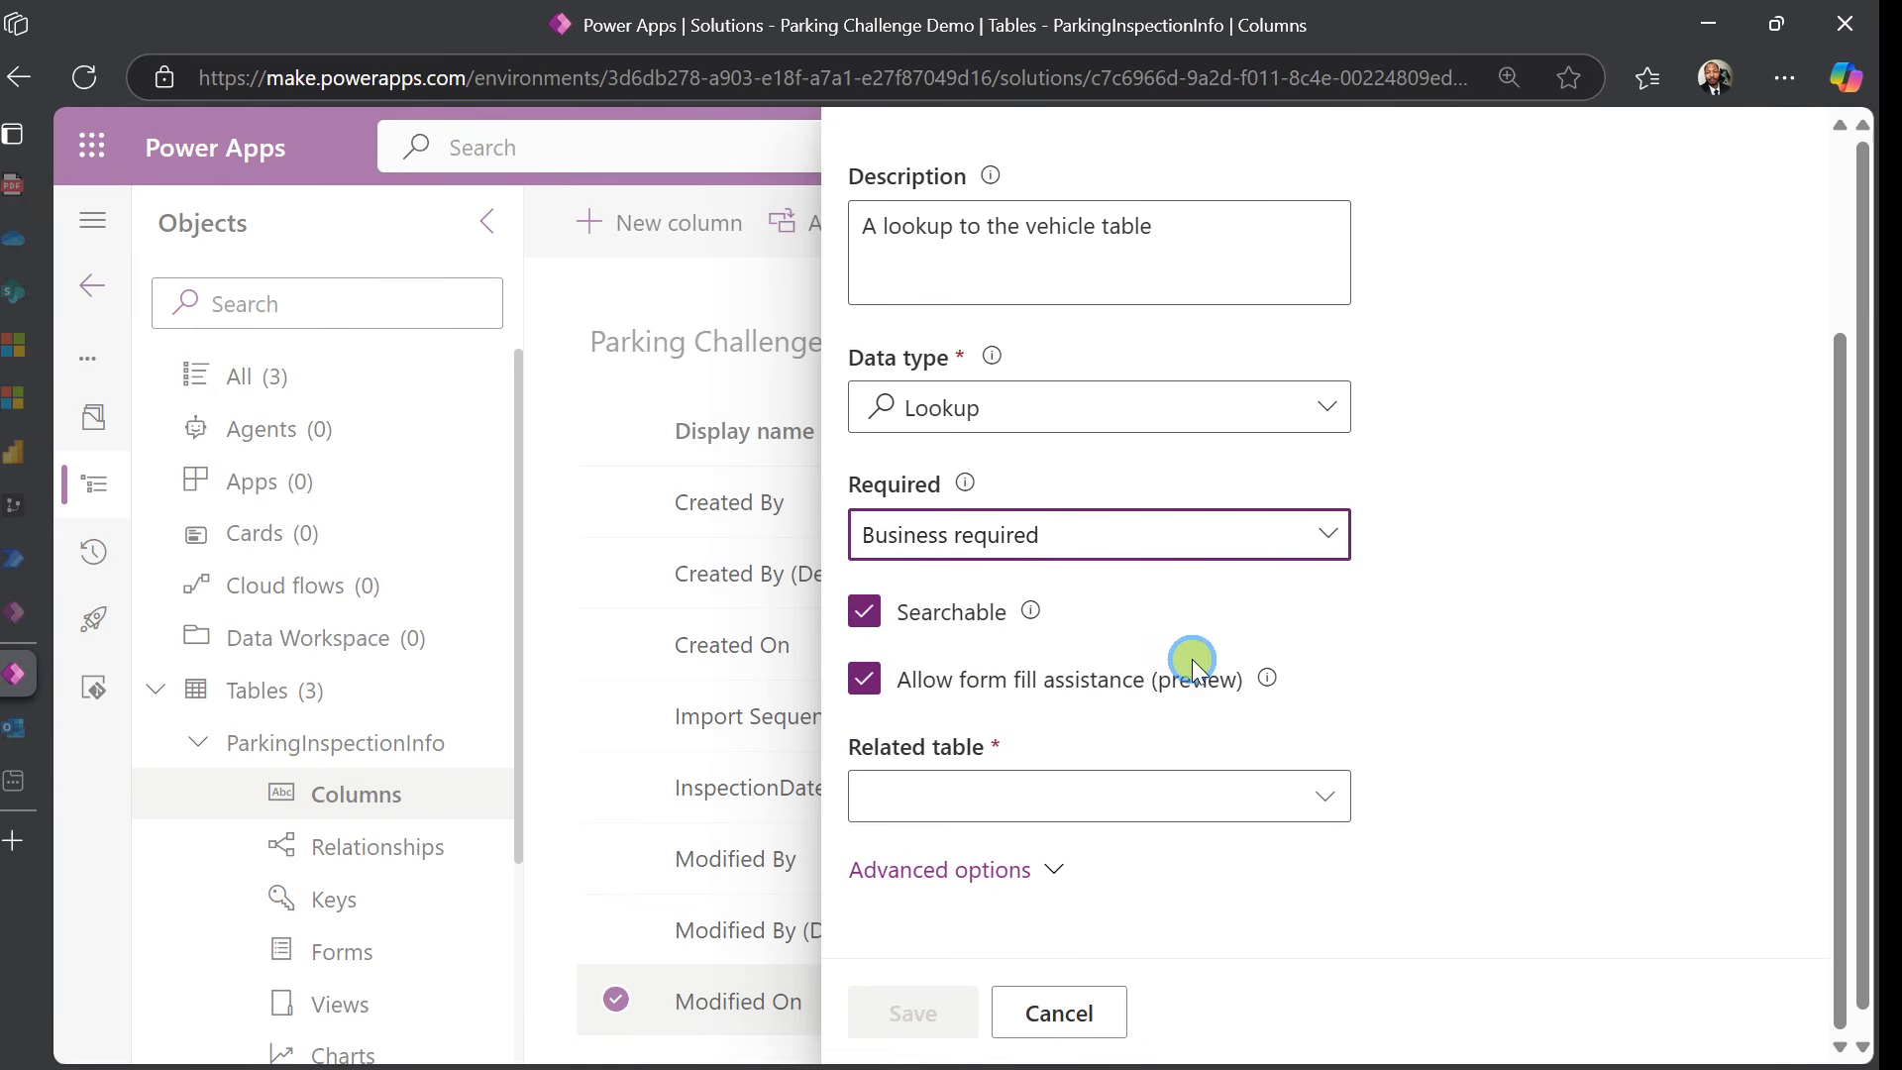
Relate the lookup to the VehicleInfo table and save the column
left_click(1211, 788)
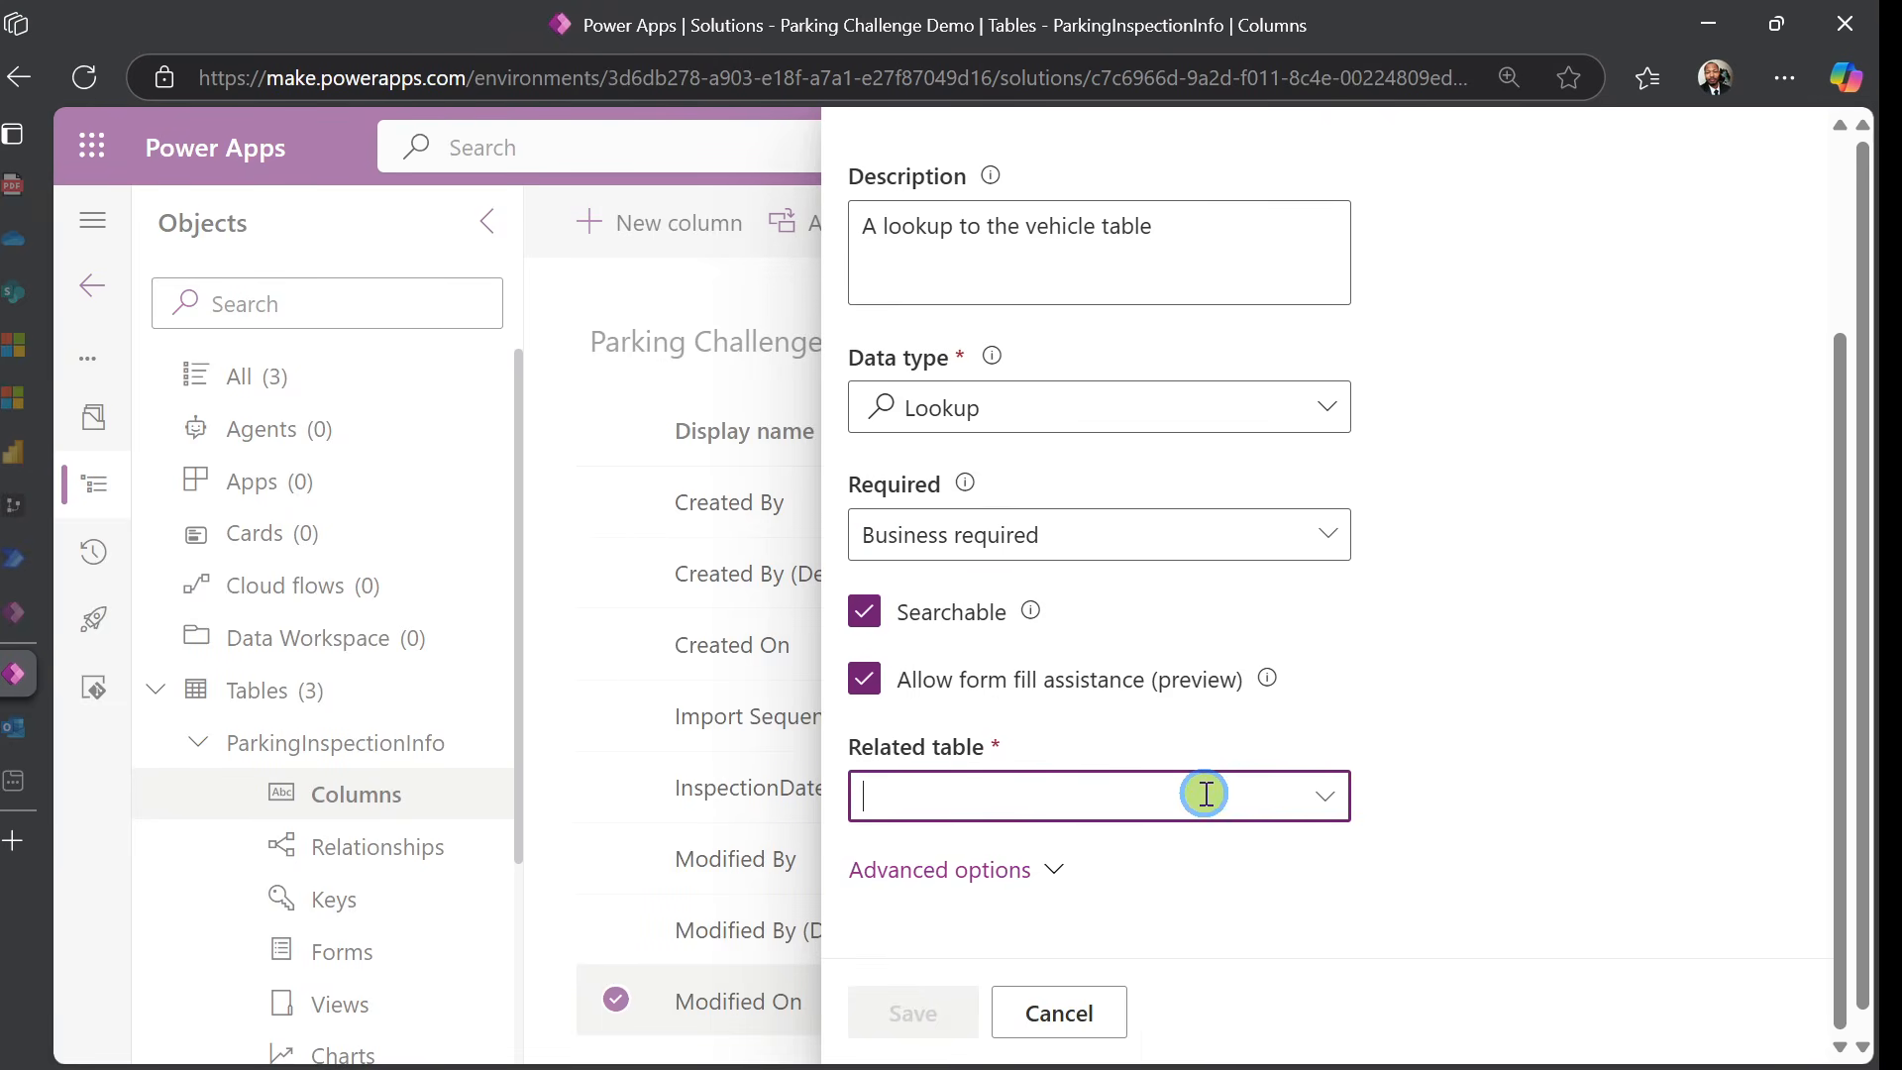
type("veh")
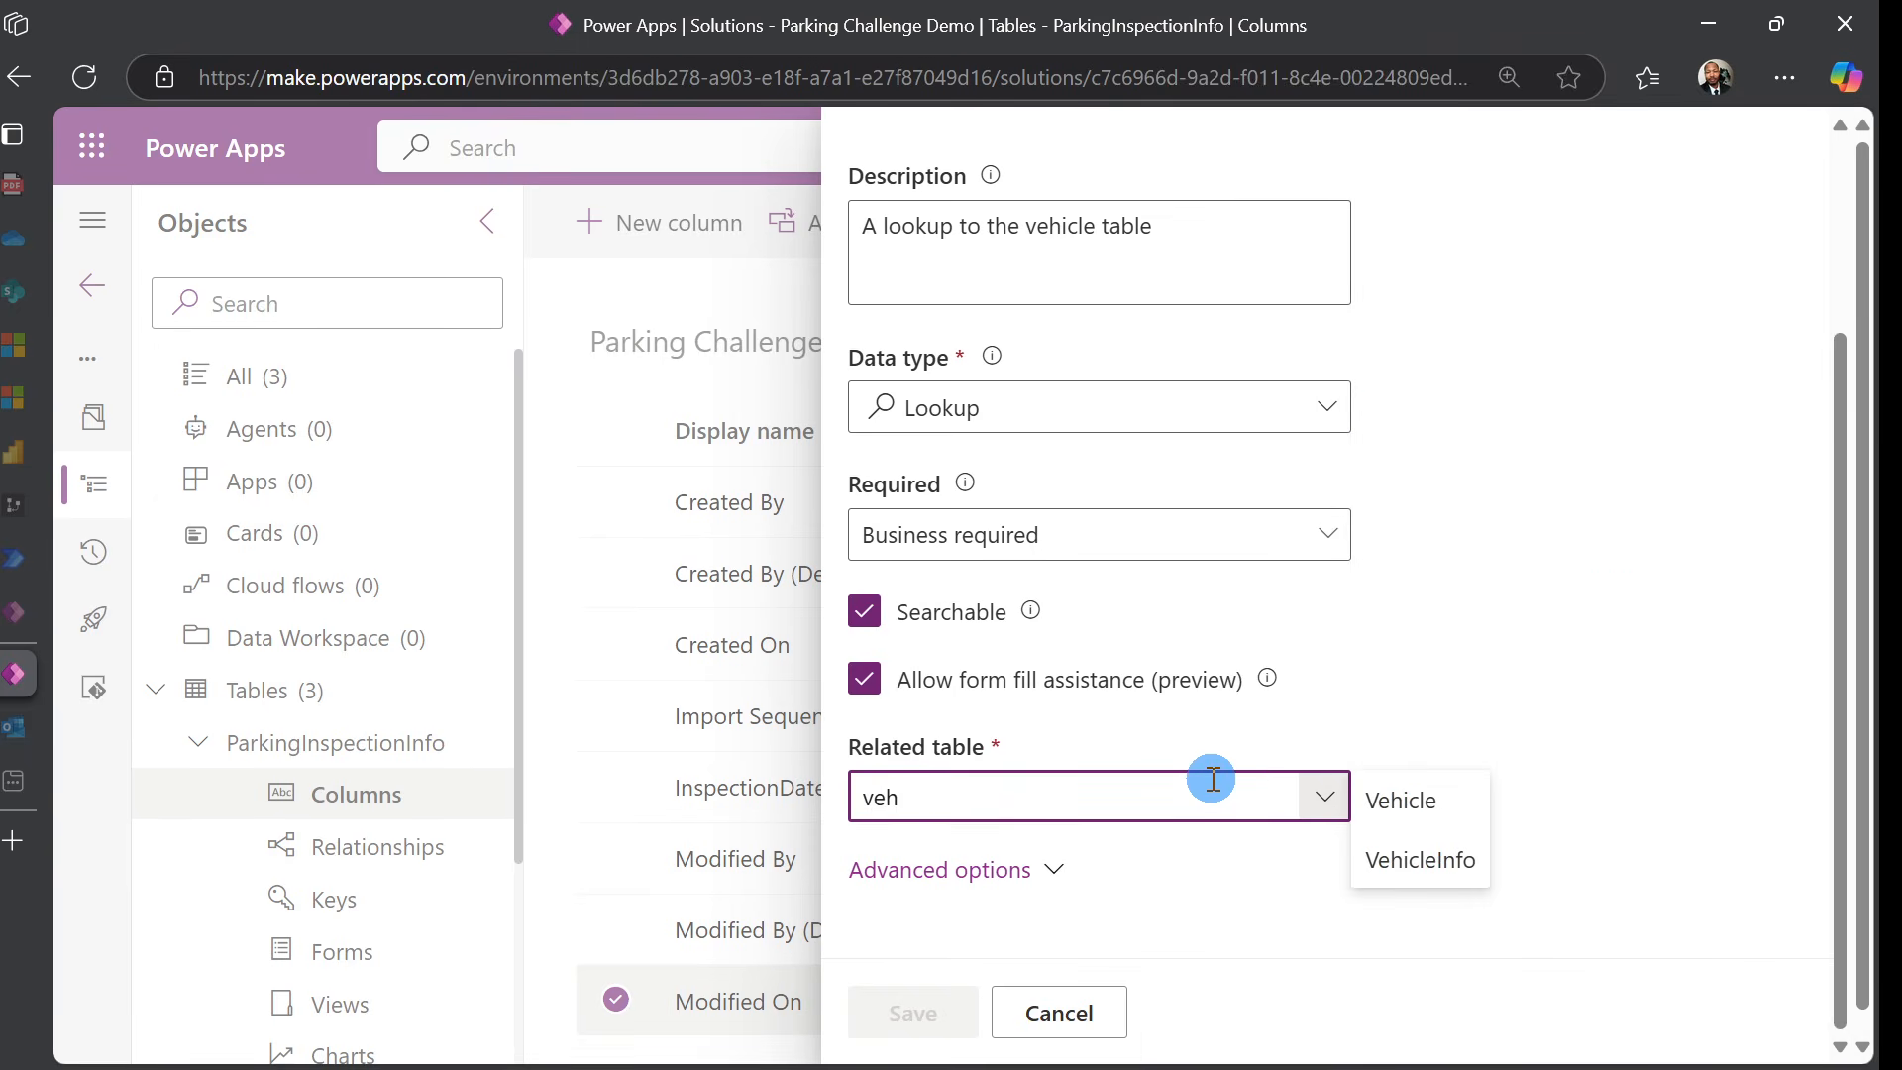
left_click(1422, 859)
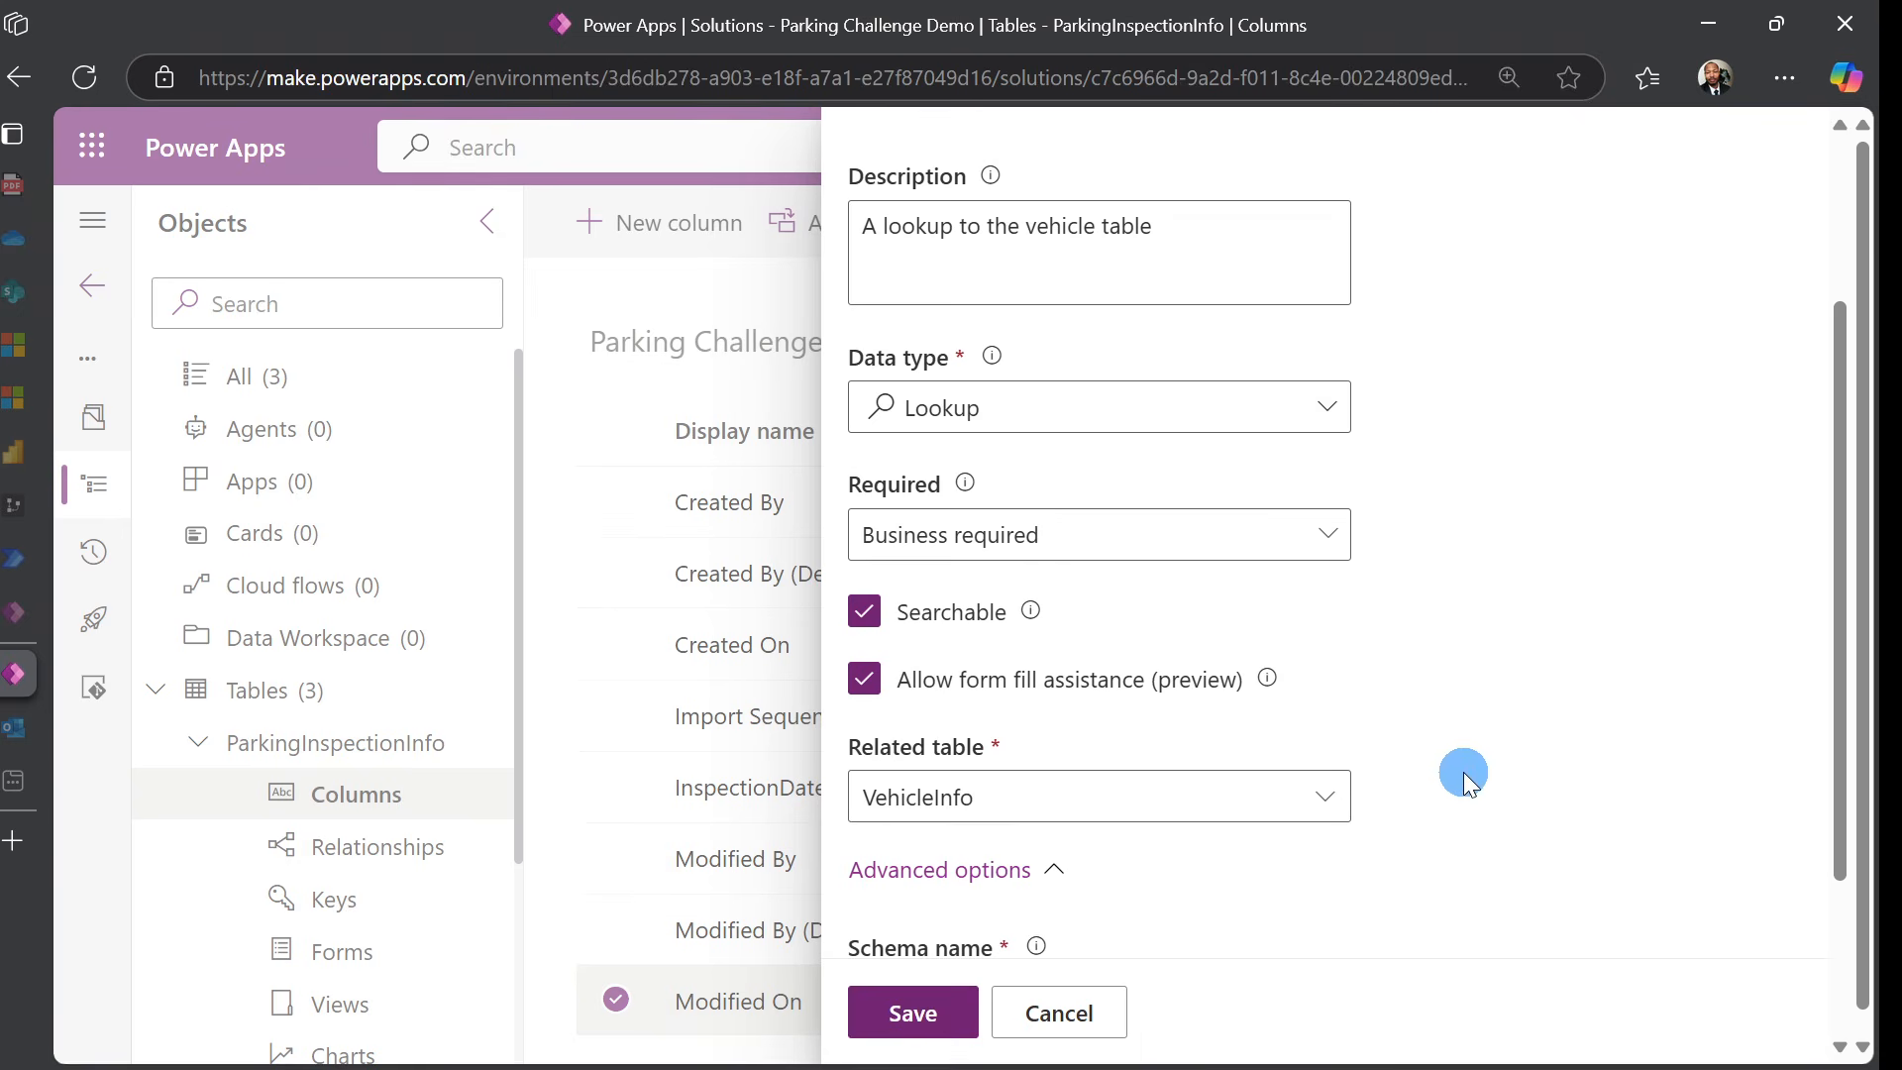
scroll(1483, 615, "down", 2)
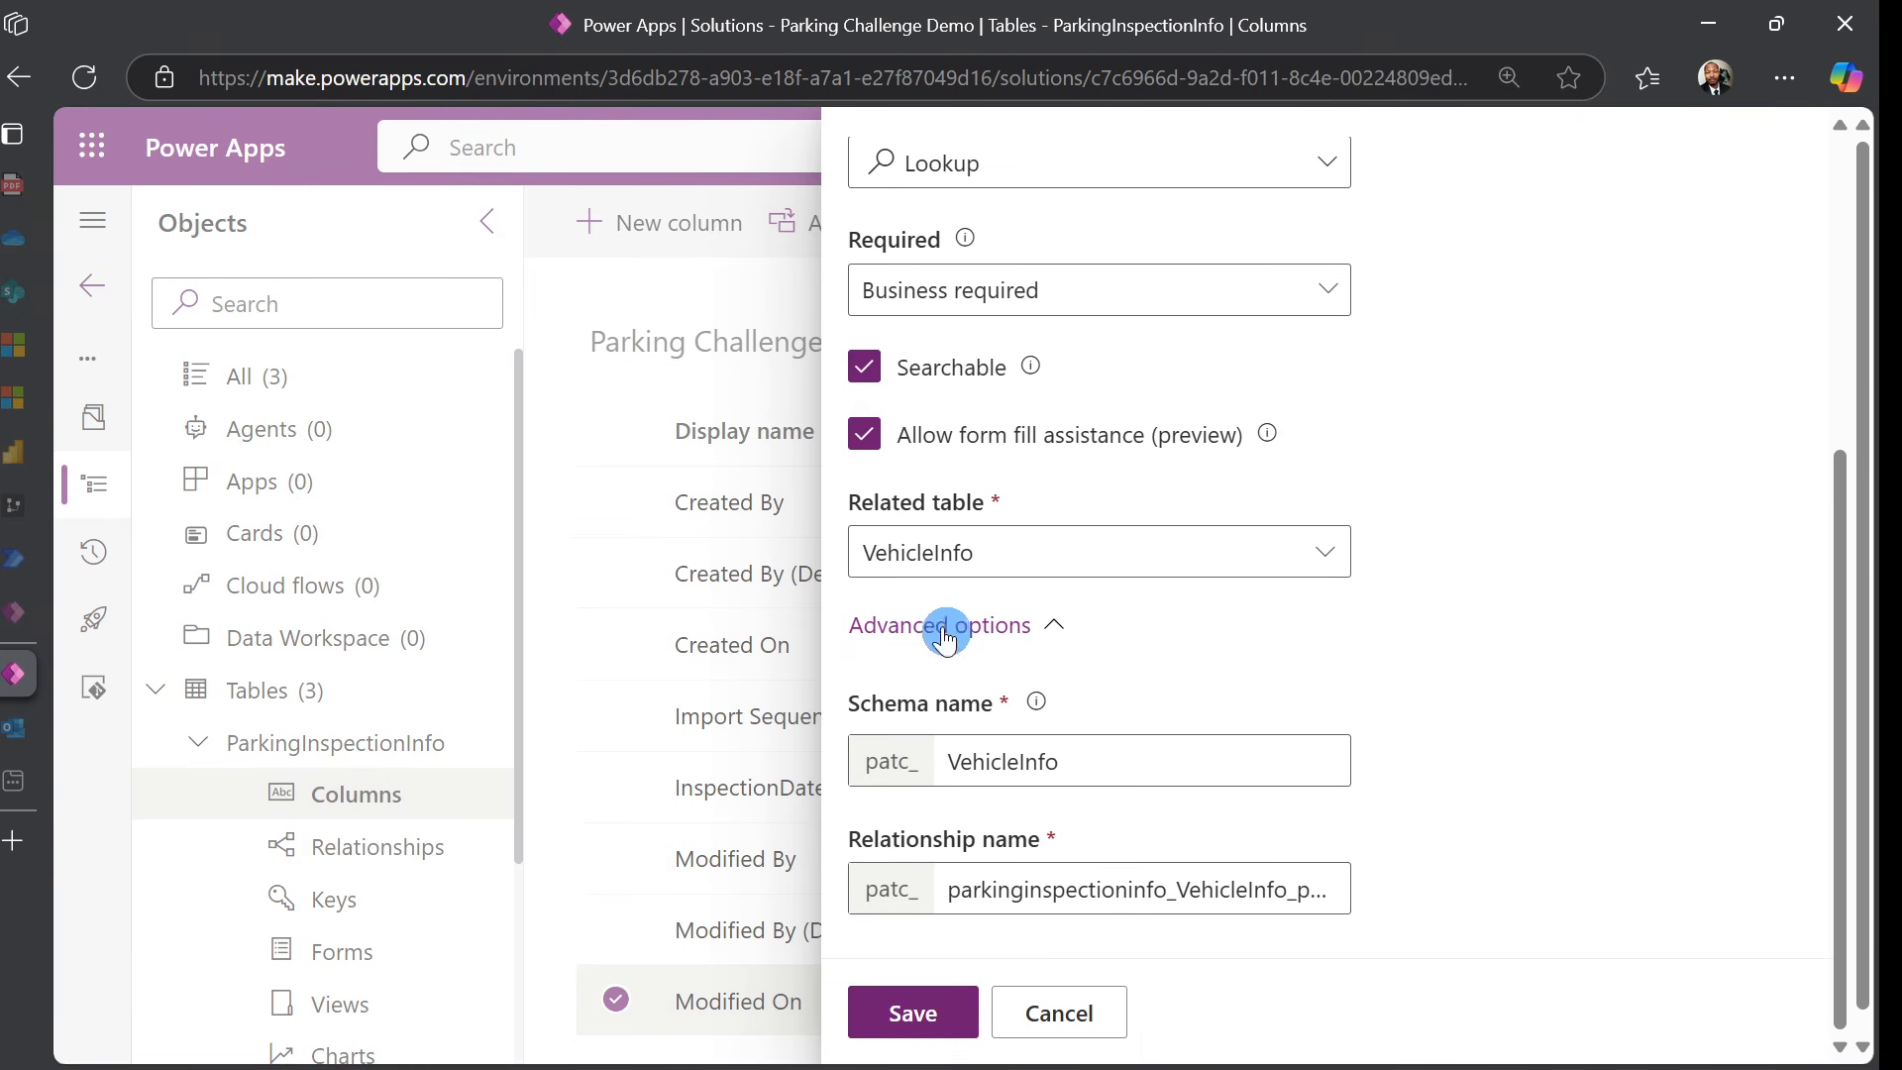
left_click(948, 1016)
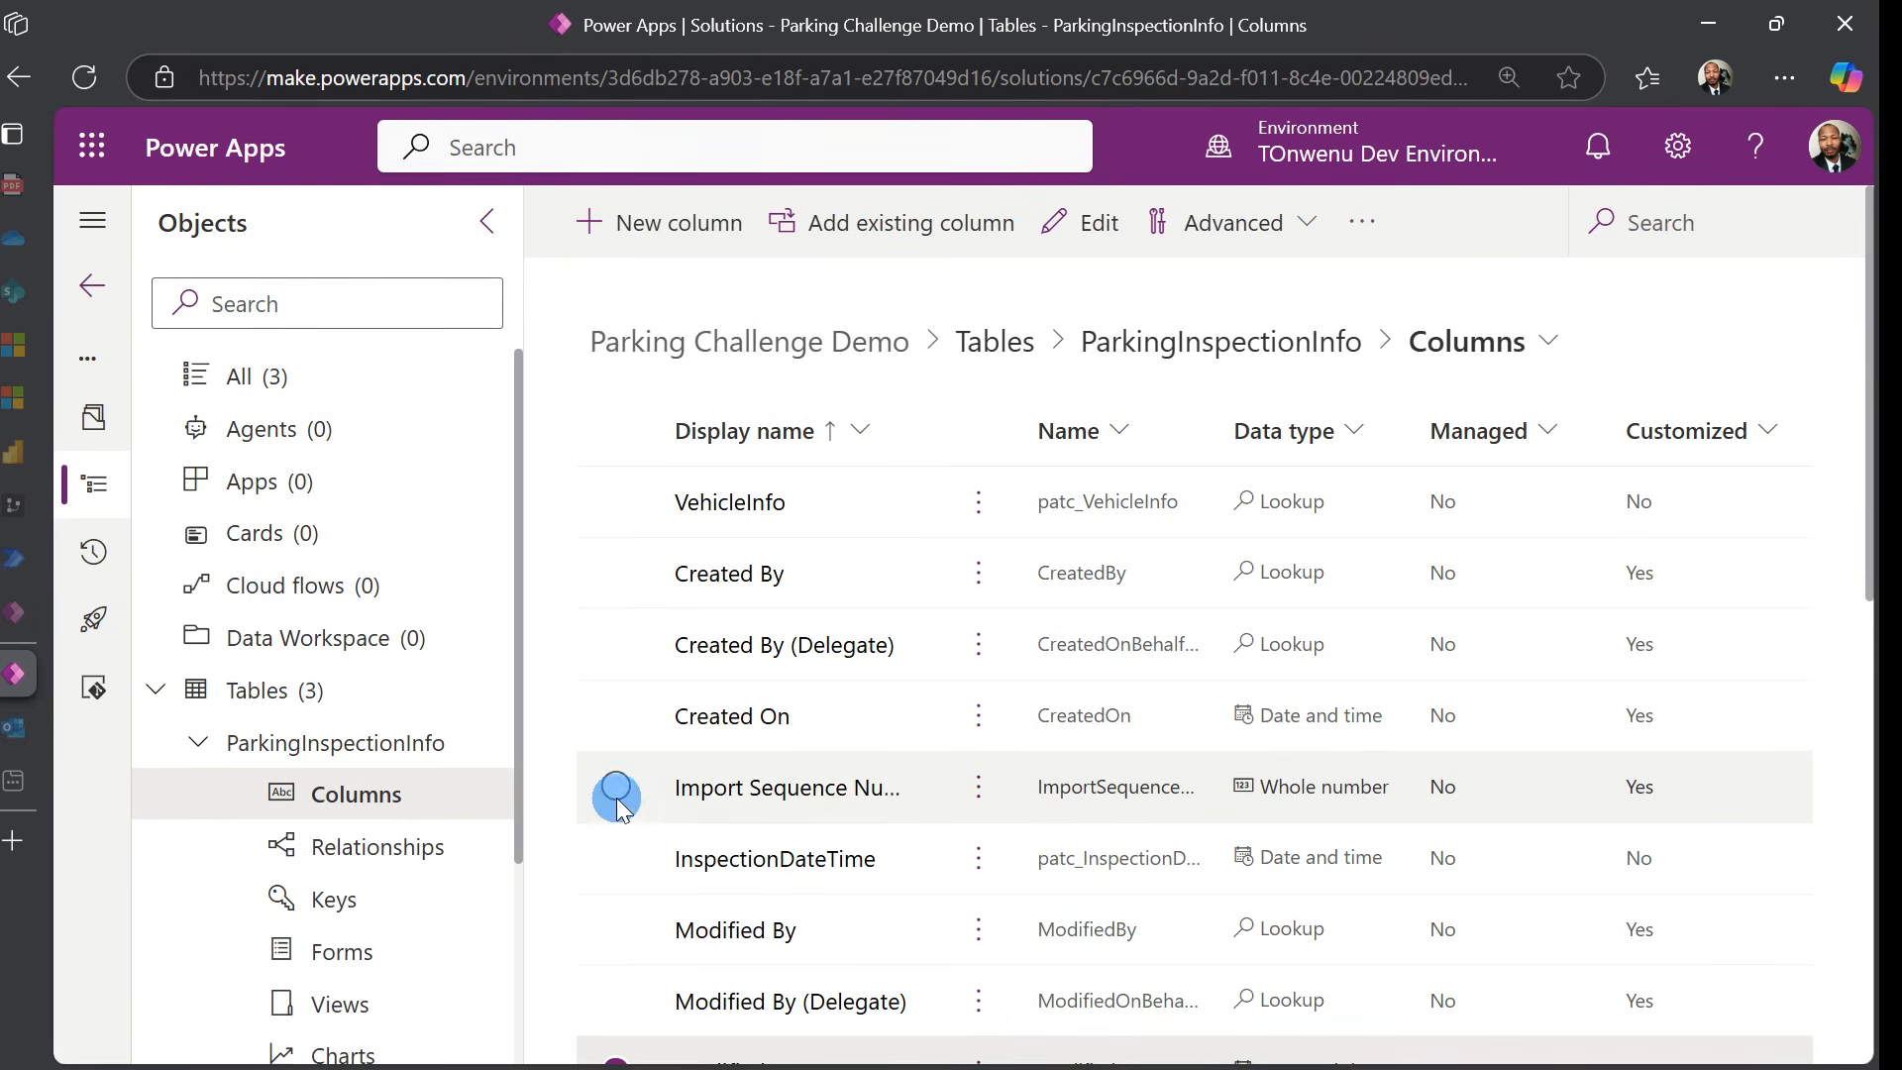
Collapse ParkingInspectionInfo in the Objects pane to list all three tables: ParkingInspectionInfo, ParkingRequestInfo, VehicleInfo
left_click(224, 759)
left_click(347, 766)
left_click(334, 867)
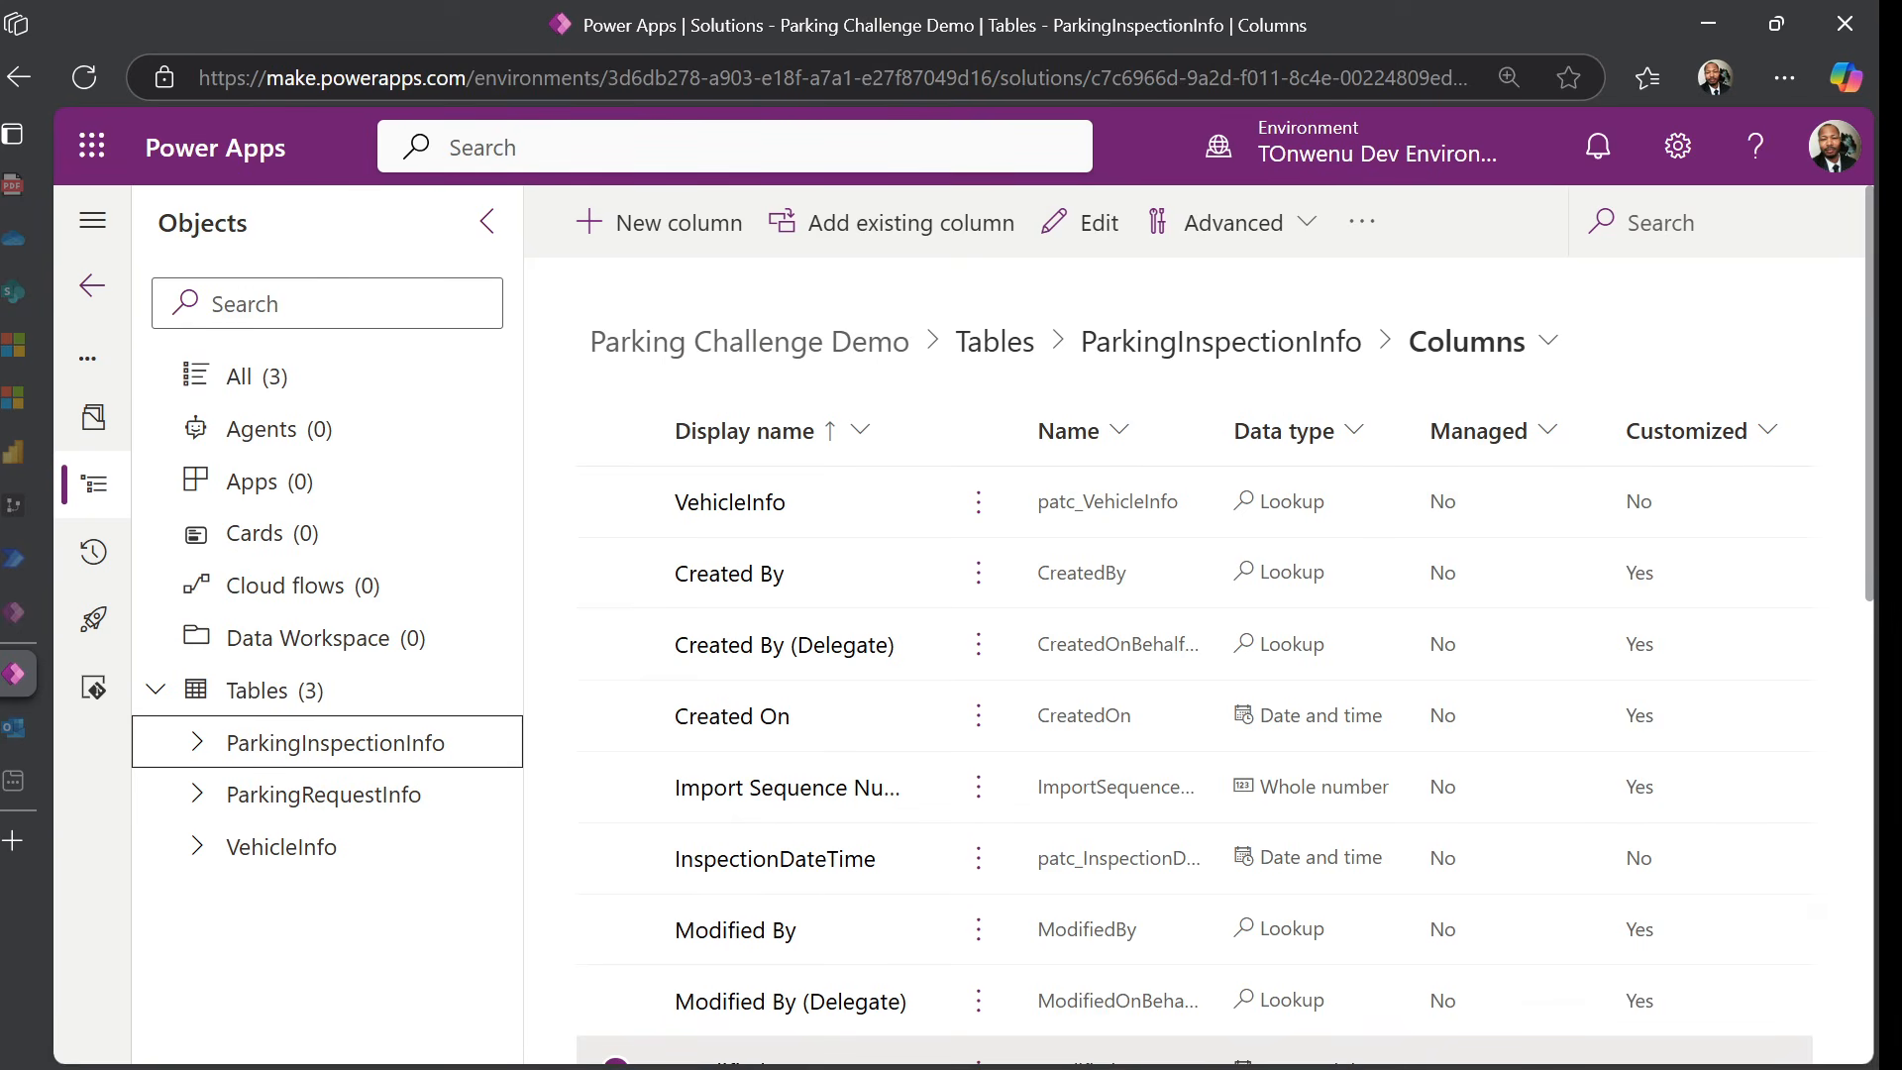
key("alt+Tab")
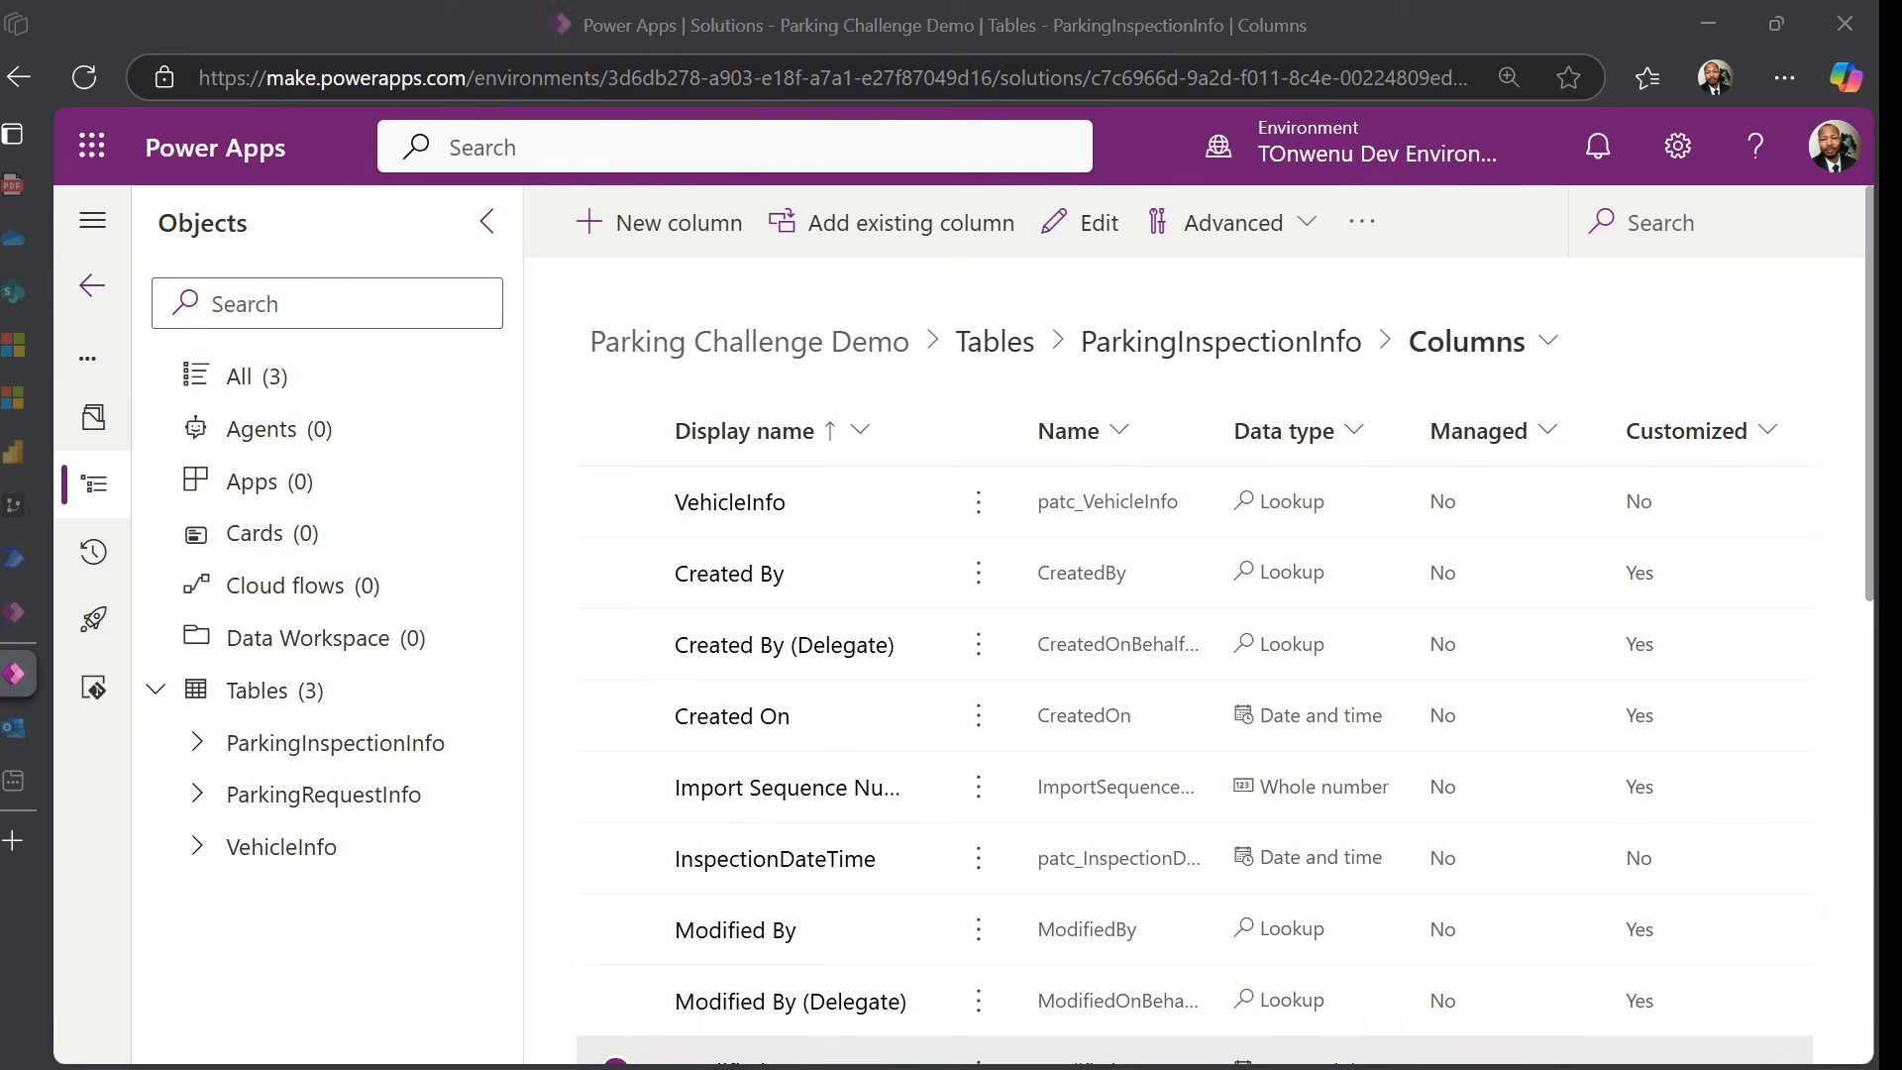